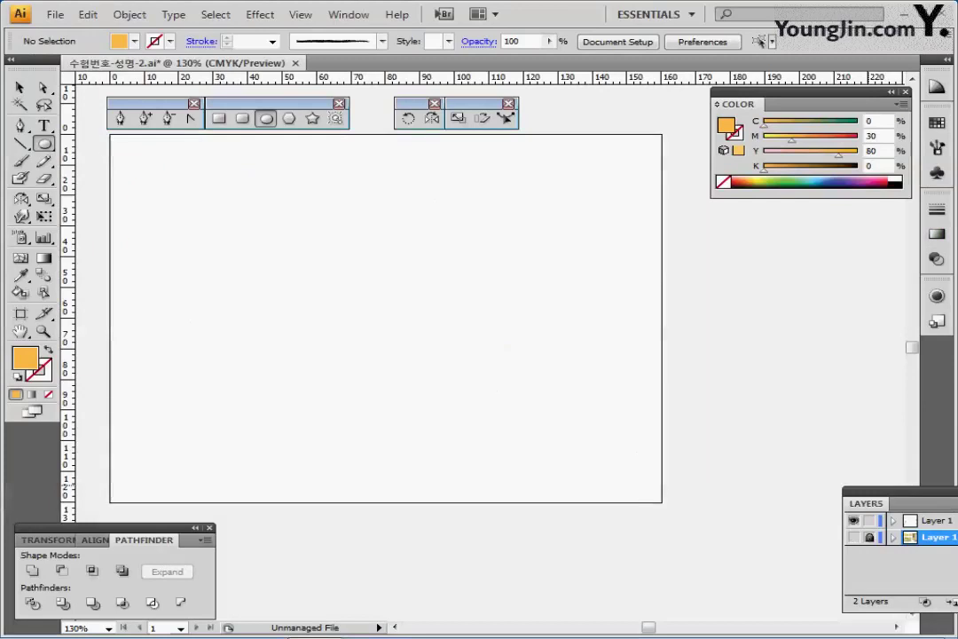
- Create a 5 mm by 15 mm ellipse and place its bottom anchor on the intersection of the first vertical guide and the horizontal guide
{"action": "left_click", "coordinate": [311, 308], "text": "ctrl"}
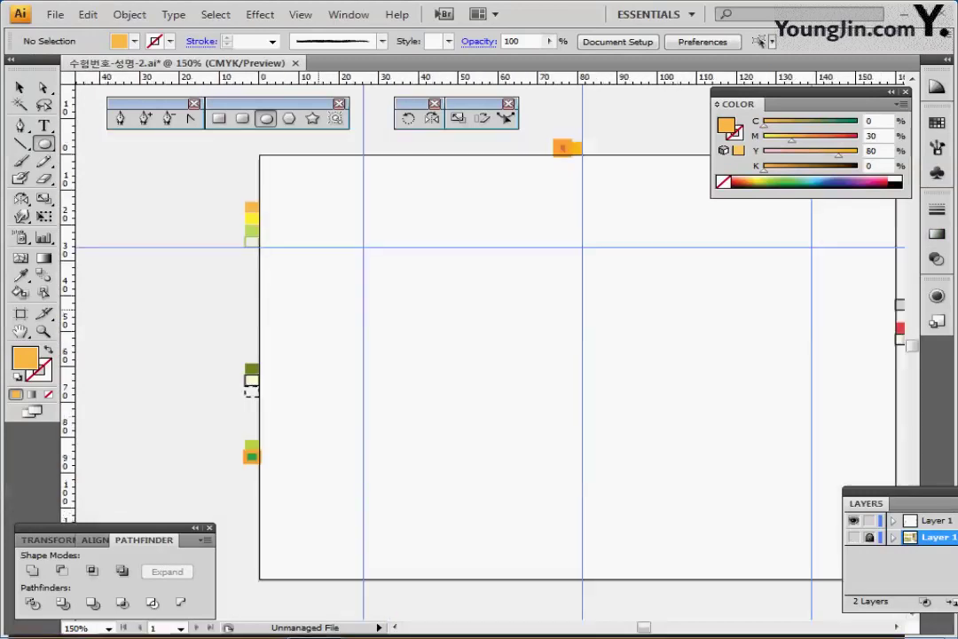
{"action": "left_click_drag", "start_coordinate": [310, 311], "coordinate": [157, 296]}
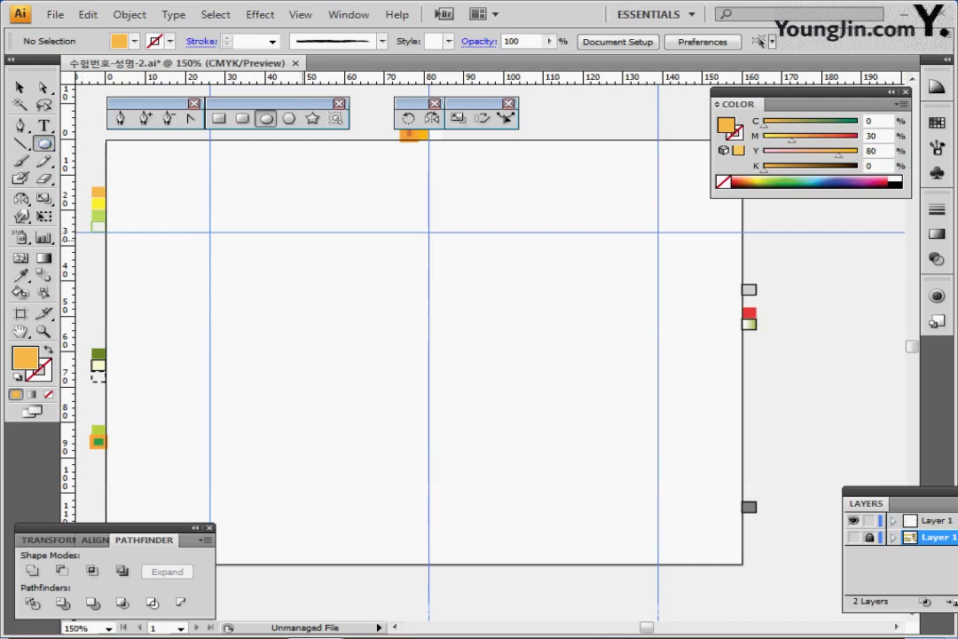
{"action": "key", "text": "ctrl+="}
{"action": "key", "text": "ctrl+="}
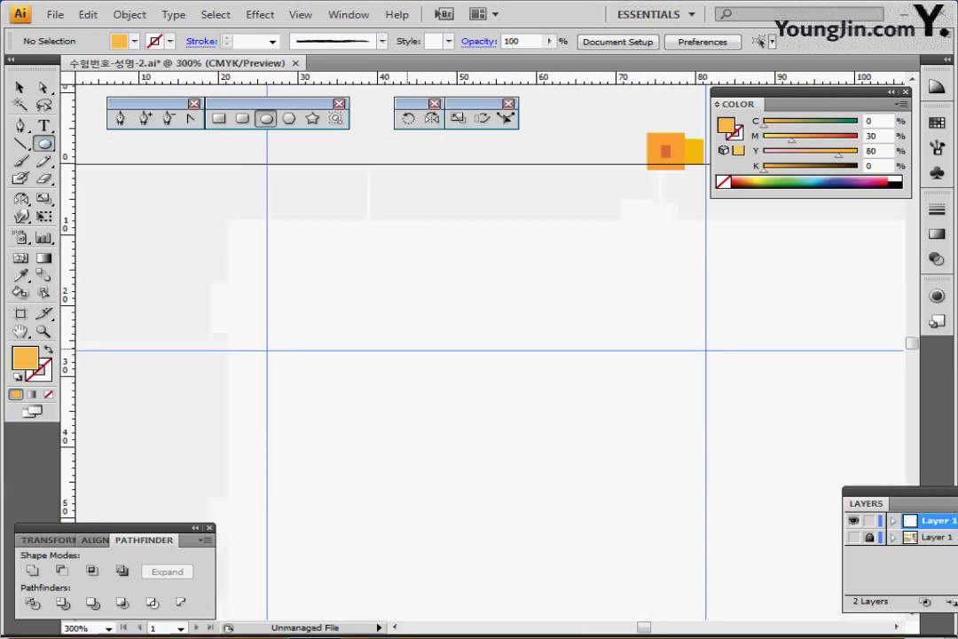
{"action": "left_click_drag", "start_coordinate": [412, 244], "coordinate": [378, 259]}
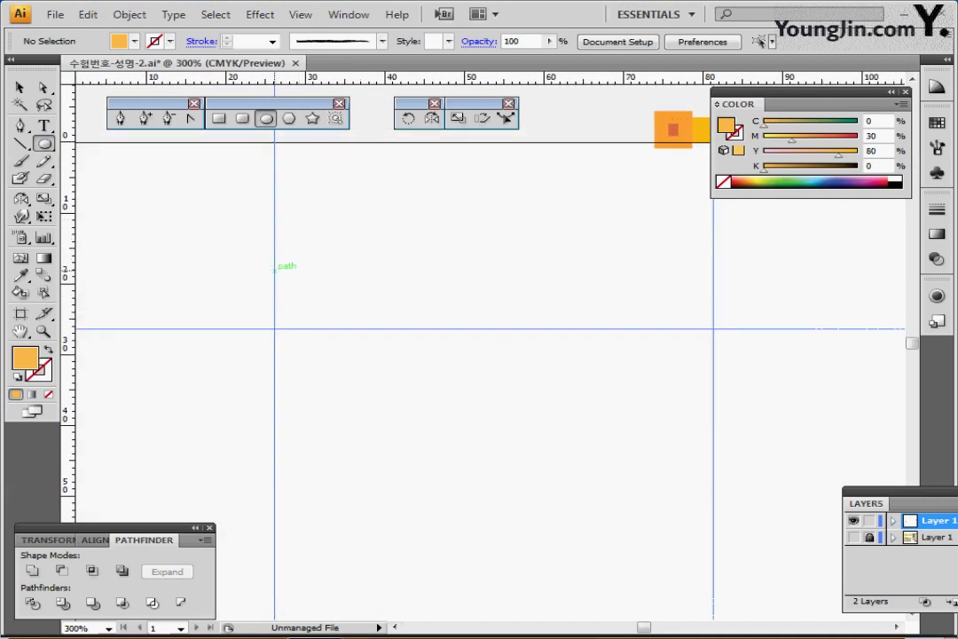
{"action": "left_click", "coordinate": [276, 267]}
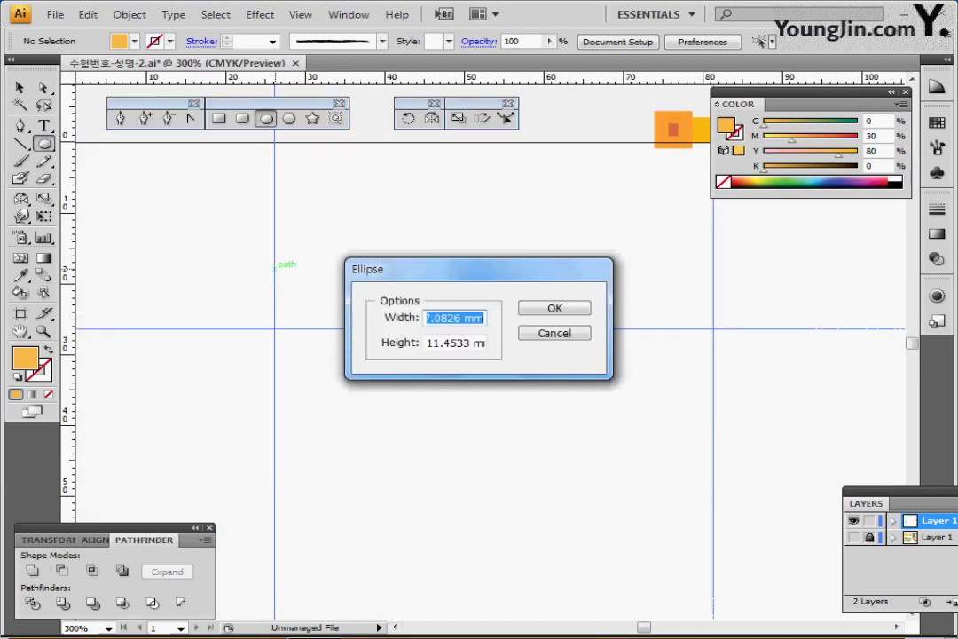
{"action": "type", "text": "5"}
{"action": "key", "text": "Tab"}
{"action": "type", "text": "15"}
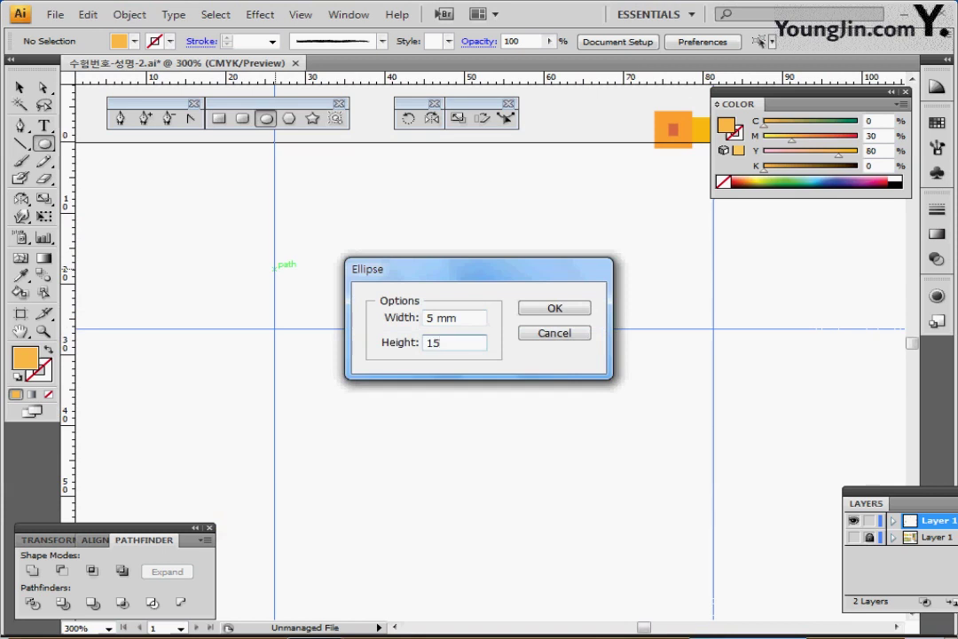
{"action": "key", "text": "Return"}
{"action": "left_click_drag", "start_coordinate": [294, 322], "coordinate": [277, 274]}
- Convert the ellipse's bottom anchor point to a corner so the lower end becomes pointed
{"action": "left_click", "coordinate": [295, 315], "text": "ctrl"}
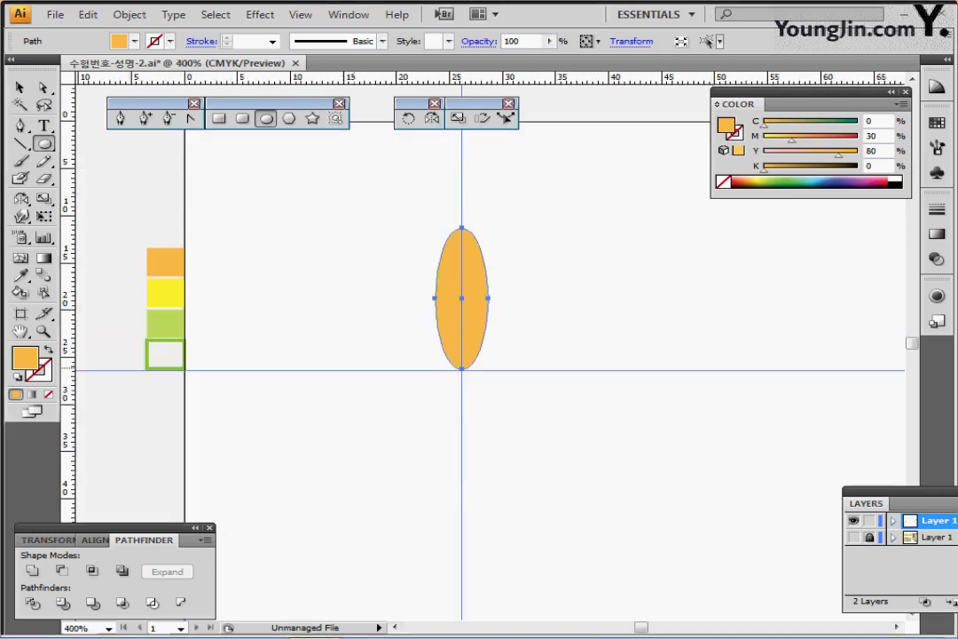
{"action": "left_click_drag", "start_coordinate": [468, 347], "coordinate": [308, 318]}
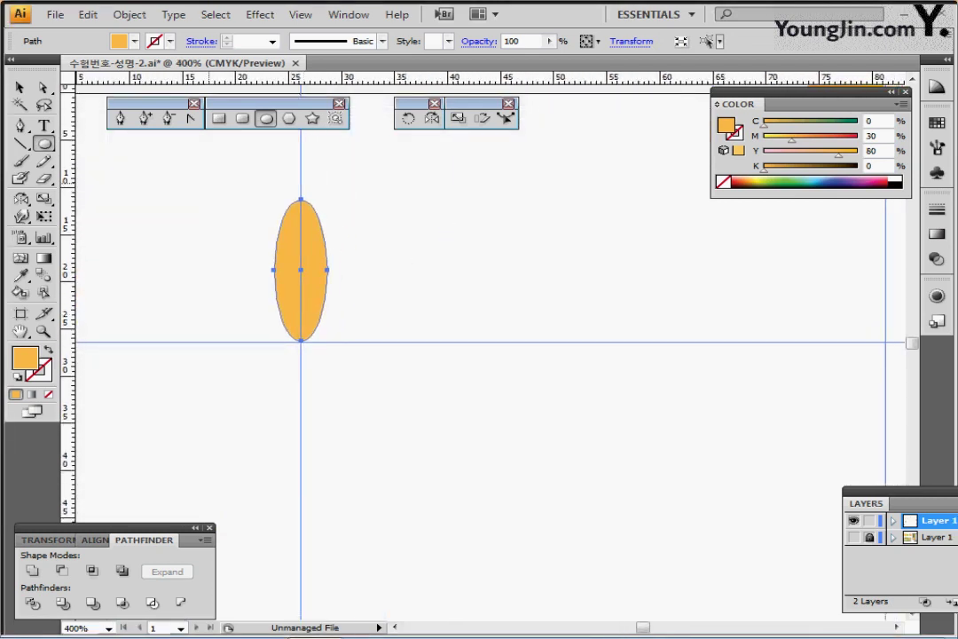
{"action": "left_click", "coordinate": [191, 118]}
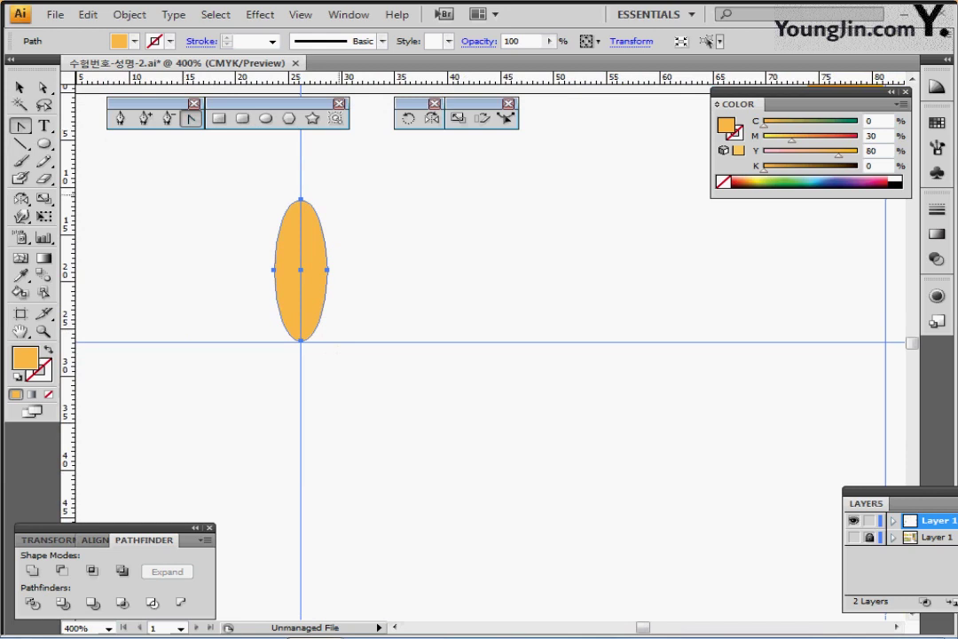
{"action": "left_click", "coordinate": [301, 340]}
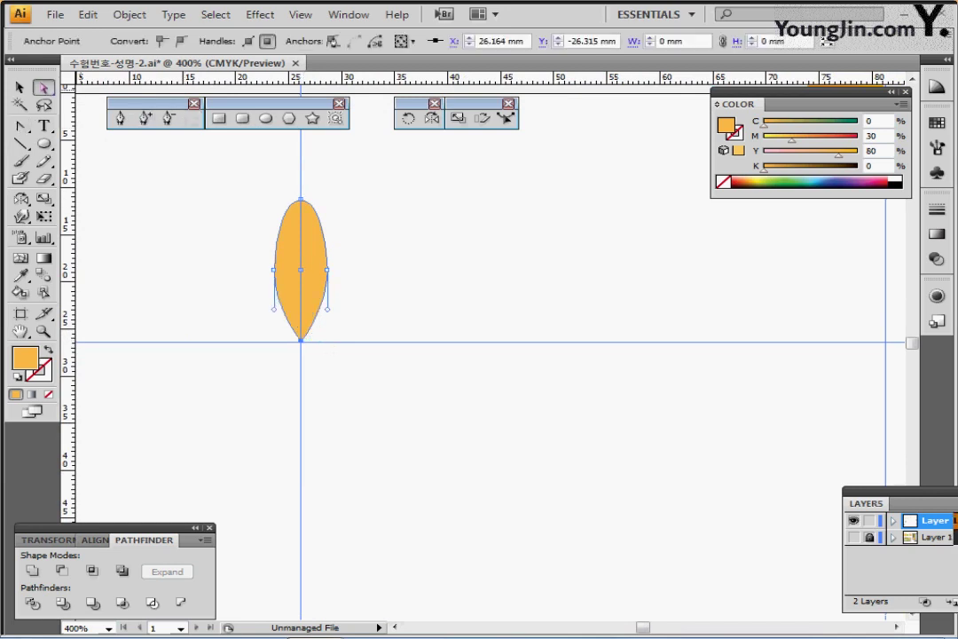
- Move the petal's two side anchor points slightly upward and nudge them to the left
{"action": "left_click", "coordinate": [43, 87]}
{"action": "left_click_drag", "start_coordinate": [226, 234], "coordinate": [327, 262]}
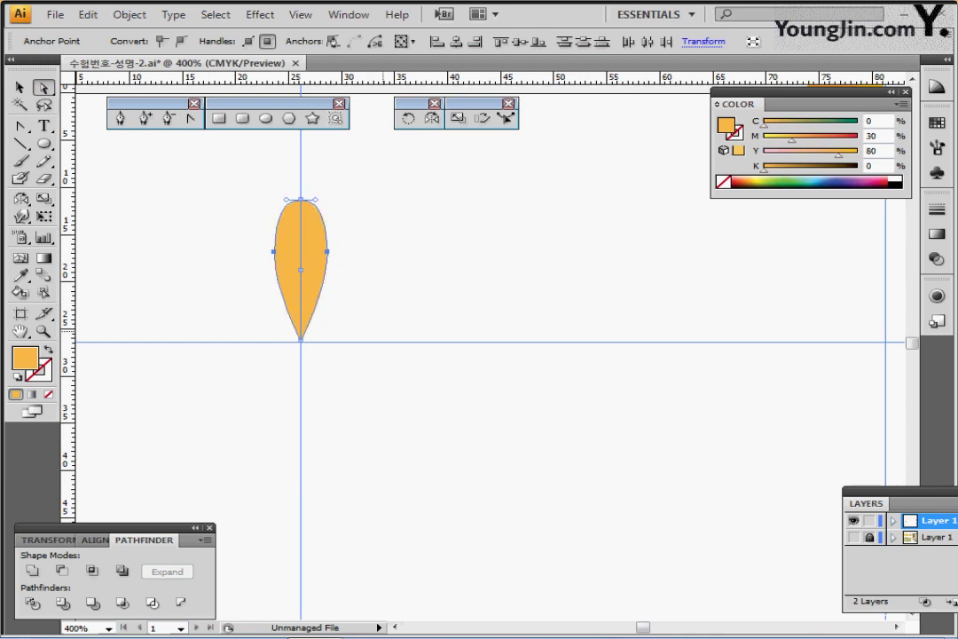
{"action": "key", "text": "Left"}
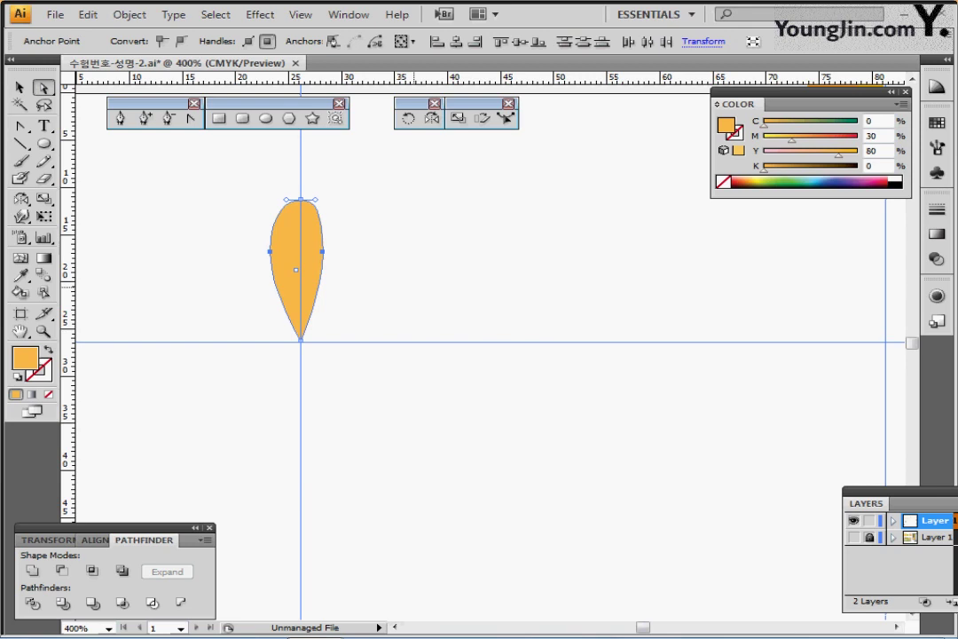
{"action": "left_click", "coordinate": [414, 287]}
- Apply the Tapered Stroke brush to the whole petal path
{"action": "left_click", "coordinate": [293, 256]}
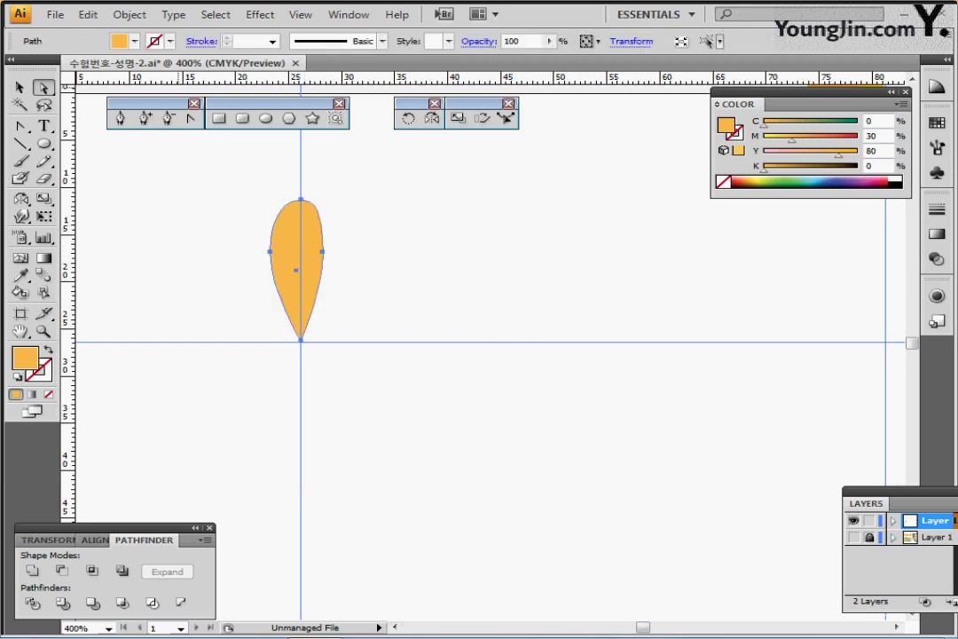
{"action": "left_click", "coordinate": [383, 41]}
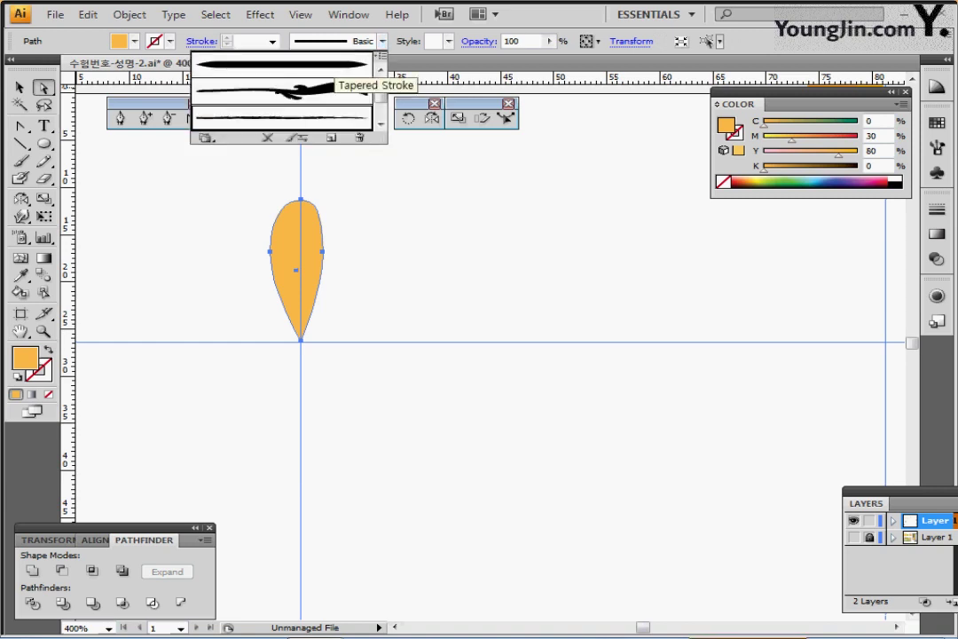
{"action": "left_click", "coordinate": [324, 87]}
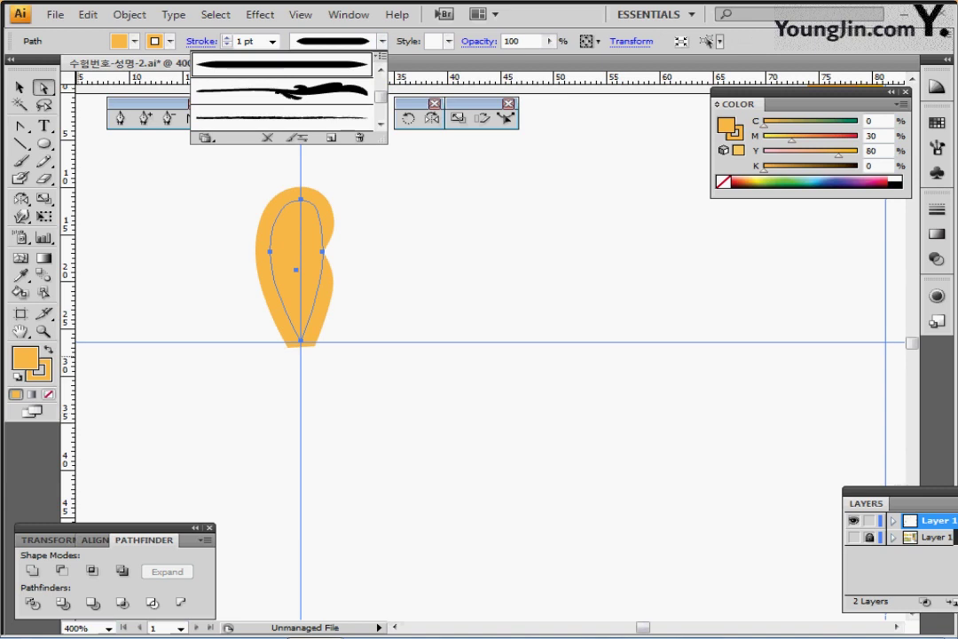
- Remove the petal's fill and set its stroke weight to 0.25 pt
{"action": "left_click", "coordinate": [49, 394]}
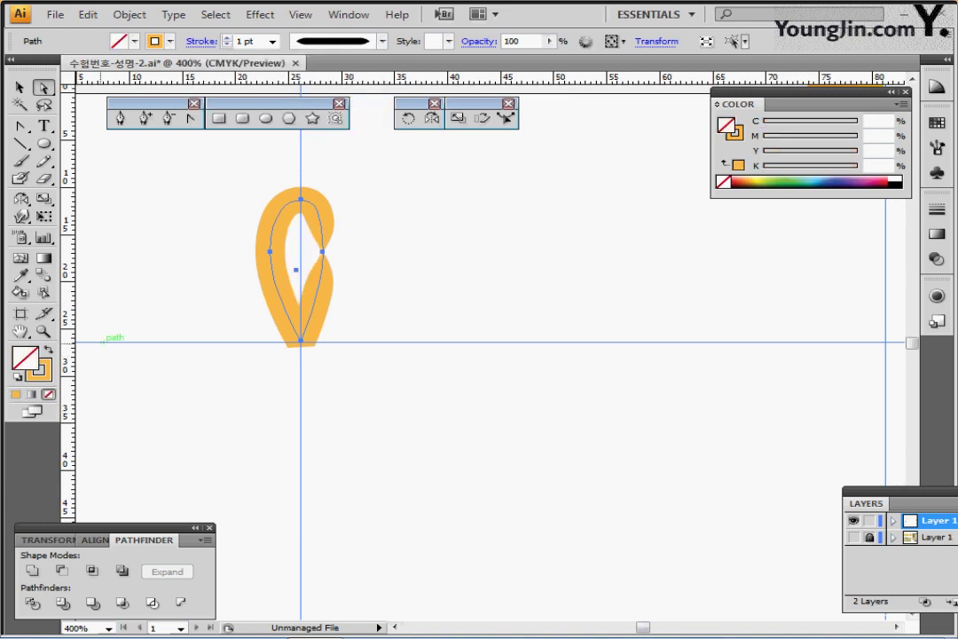
{"action": "left_click", "coordinate": [273, 41]}
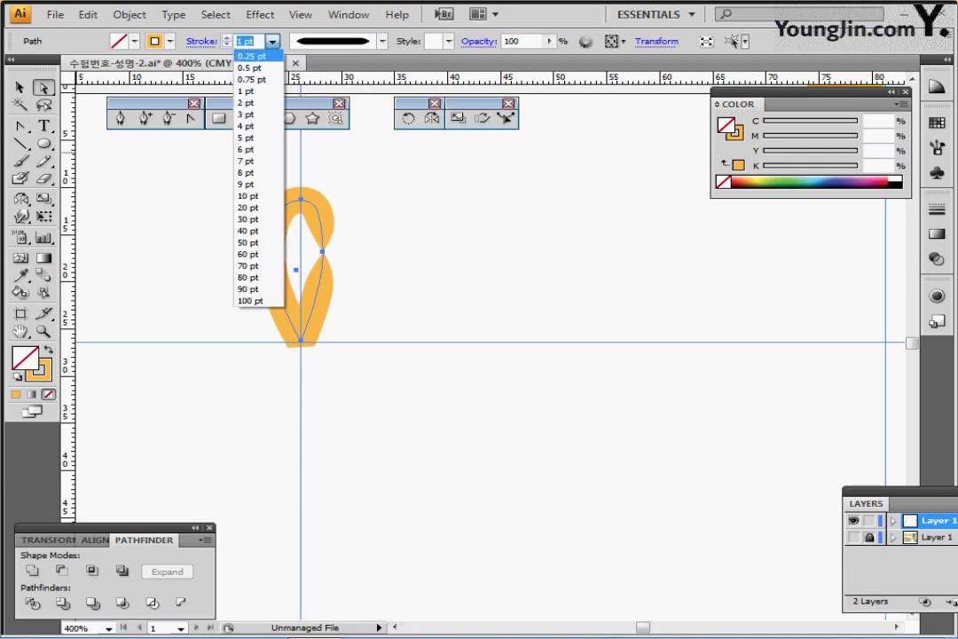
{"action": "left_click", "coordinate": [251, 56]}
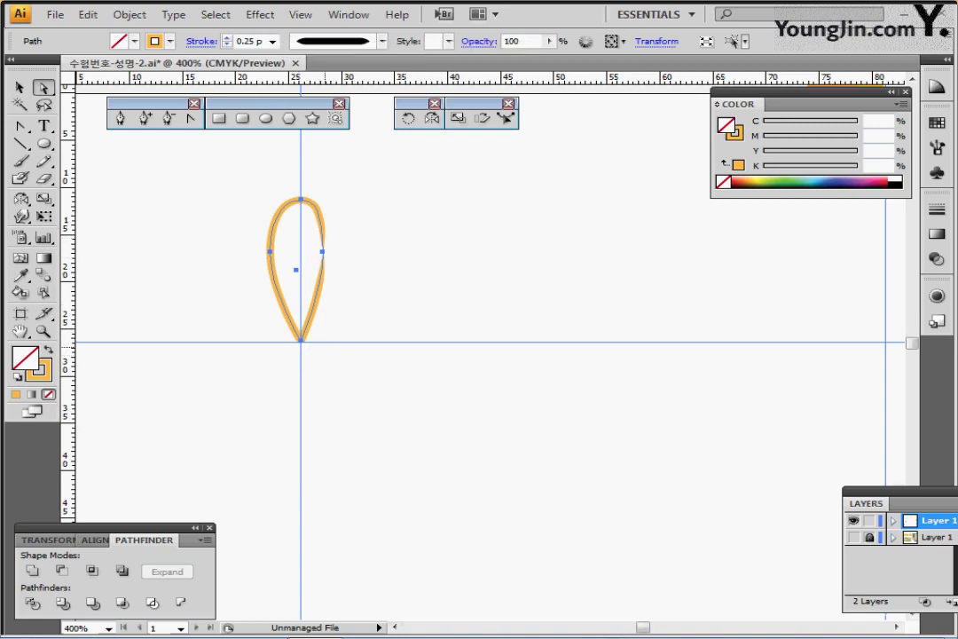
- Cut the petal's path open at its bottom anchor point with the Scissors tool
{"action": "left_click", "coordinate": [21, 178]}
{"action": "left_click", "coordinate": [21, 126]}
{"action": "left_click", "coordinate": [43, 178]}
{"action": "left_click", "coordinate": [43, 177]}
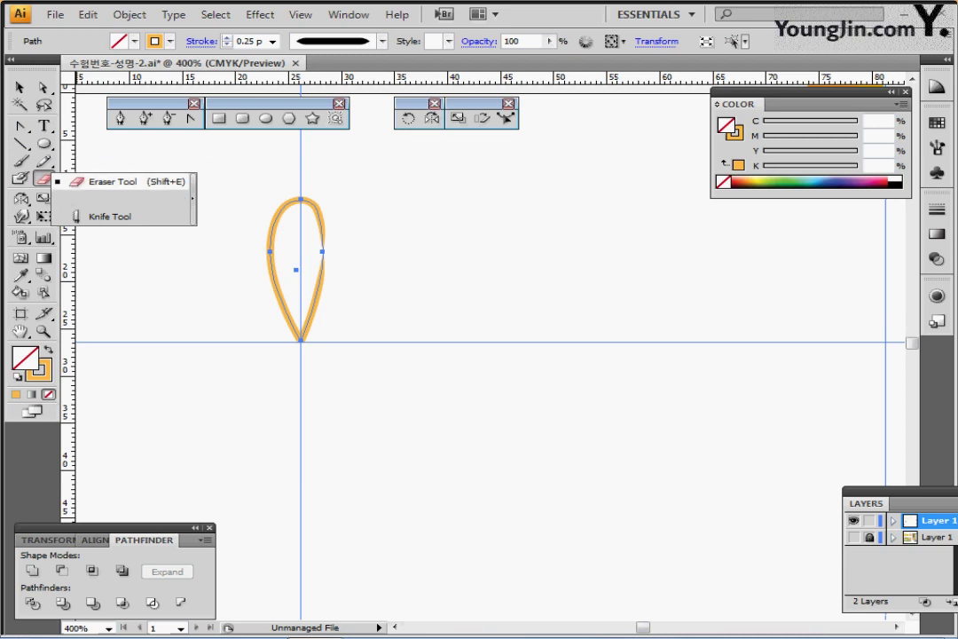
{"action": "left_click", "coordinate": [115, 198]}
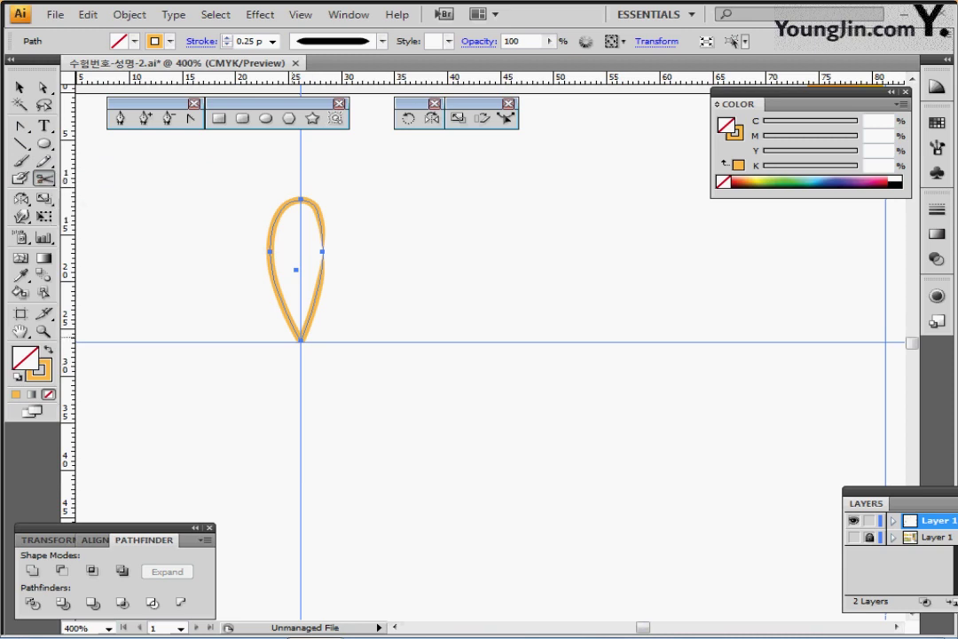
{"action": "left_click", "coordinate": [302, 340]}
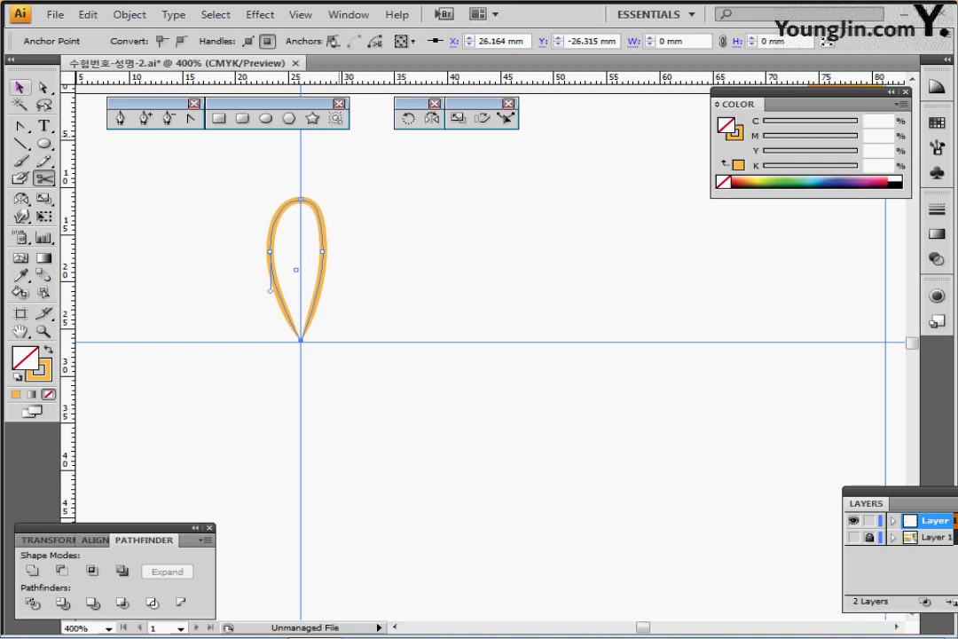
- Make a copy of the whole petal rotated 45° about its bottom anchor point
{"action": "left_click_drag", "start_coordinate": [222, 177], "coordinate": [355, 362]}
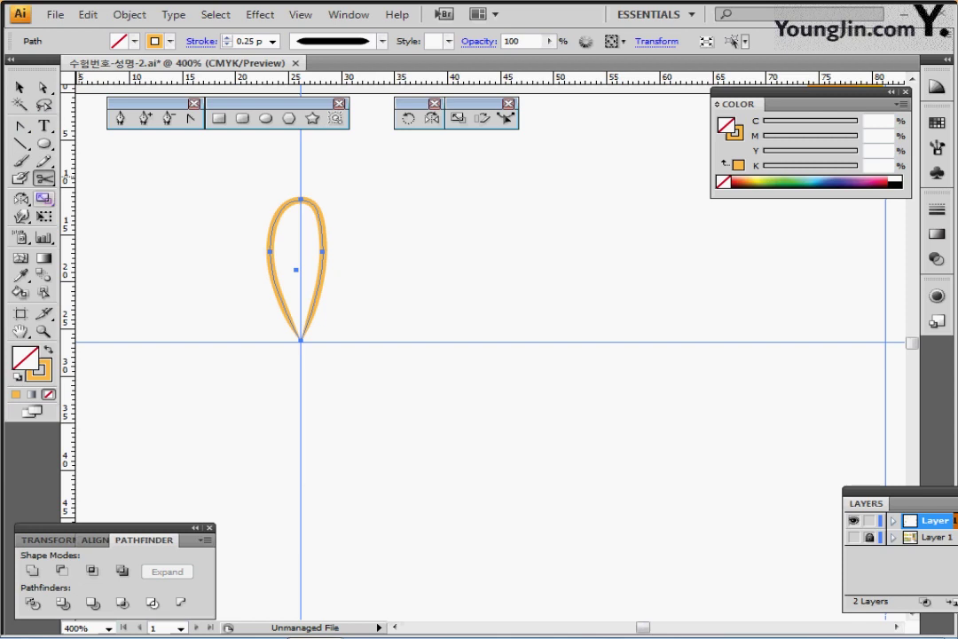
{"action": "left_click", "coordinate": [408, 118]}
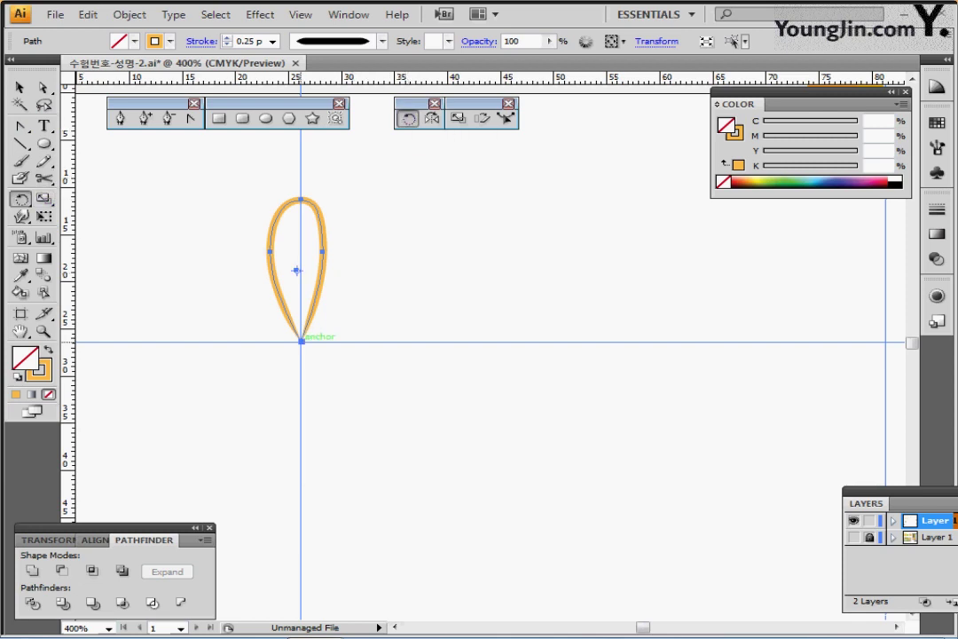
{"action": "left_click", "coordinate": [302, 340], "text": "alt"}
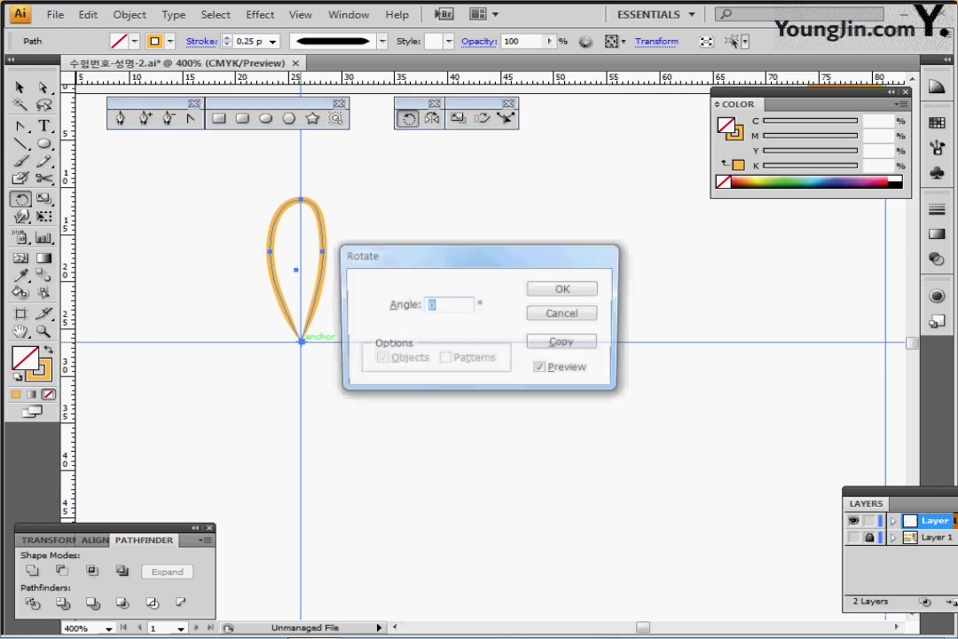
{"action": "type", "text": "45"}
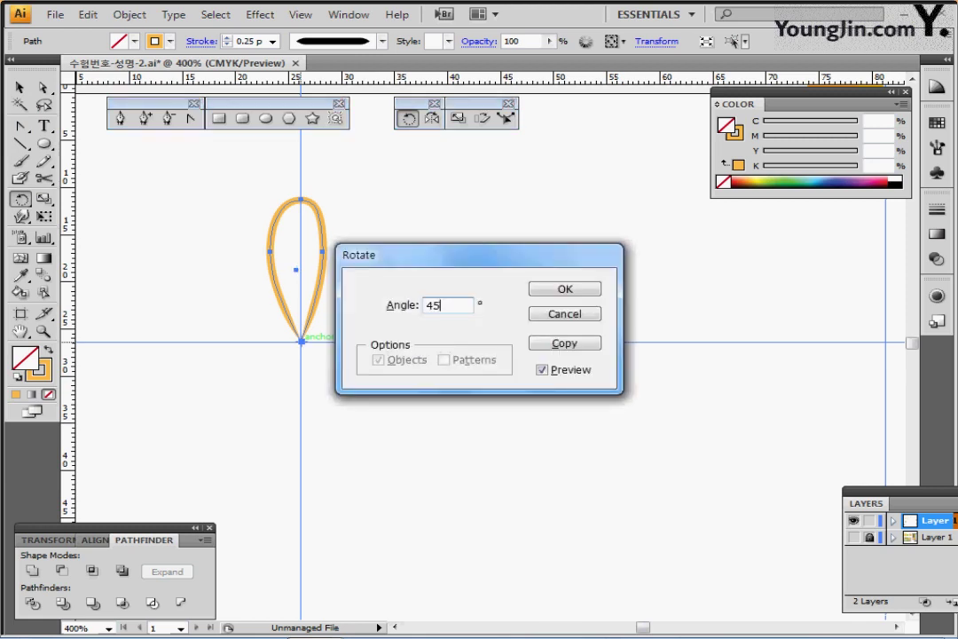
{"action": "key", "text": "Tab"}
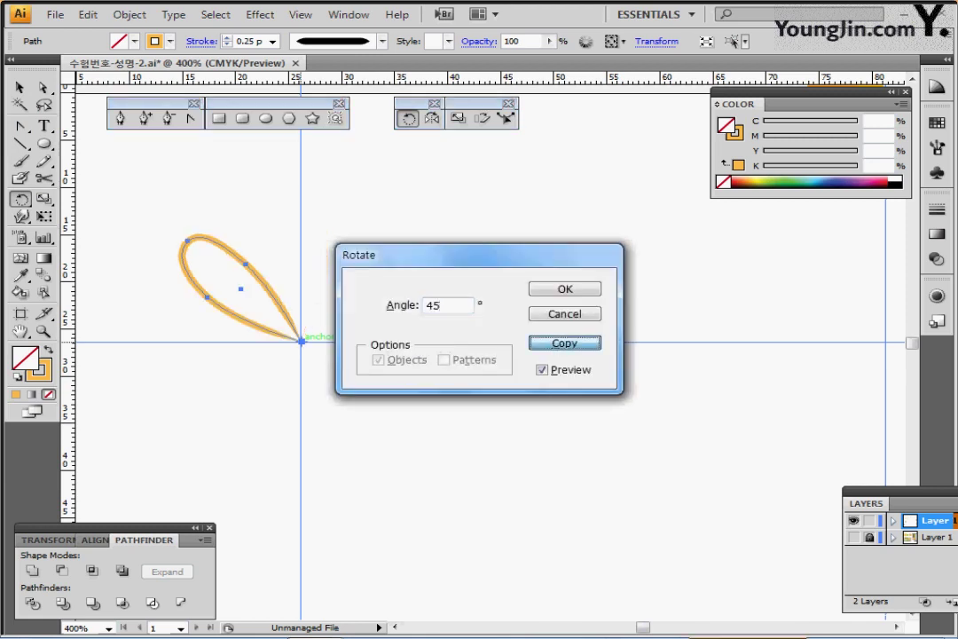
{"action": "key", "text": "Return"}
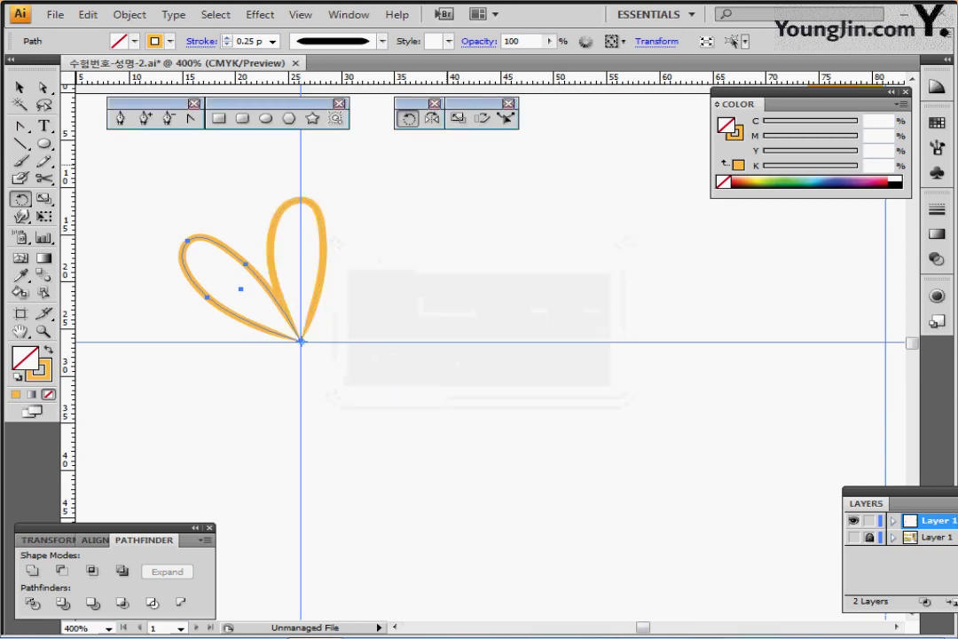
- Repeat the rotated copy six times to complete an eight-petal flower
{"action": "key", "text": "ctrl+d"}
{"action": "key", "text": "ctrl+d"}
{"action": "key", "text": "ctrl+d"}
{"action": "key", "text": "ctrl+d"}
{"action": "key", "text": "ctrl+d"}
{"action": "key", "text": "ctrl+d"}
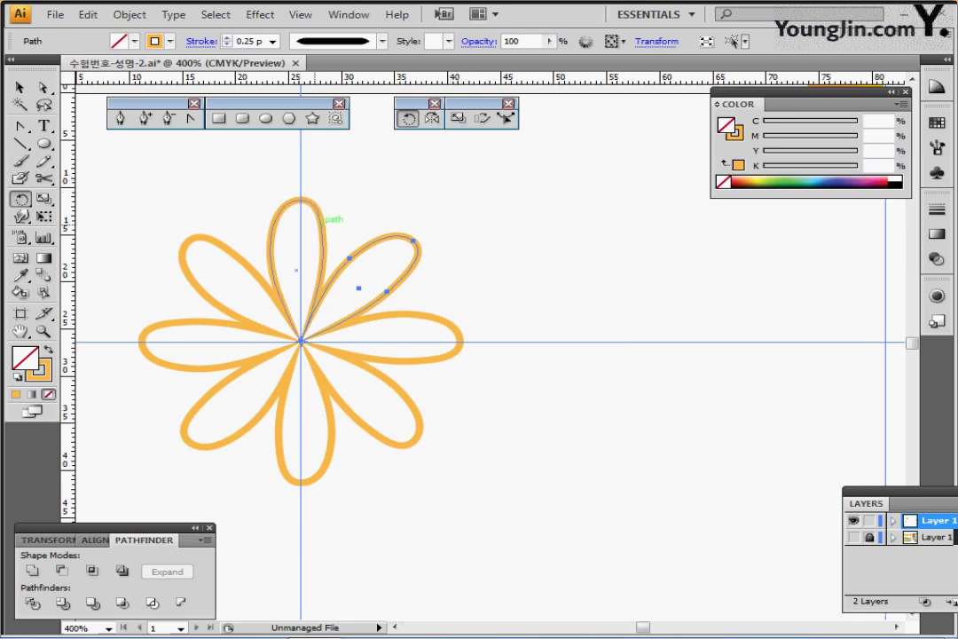
- Select all eight petals and make a copy scaled uniformly to 120%
{"action": "left_click", "coordinate": [20, 87]}
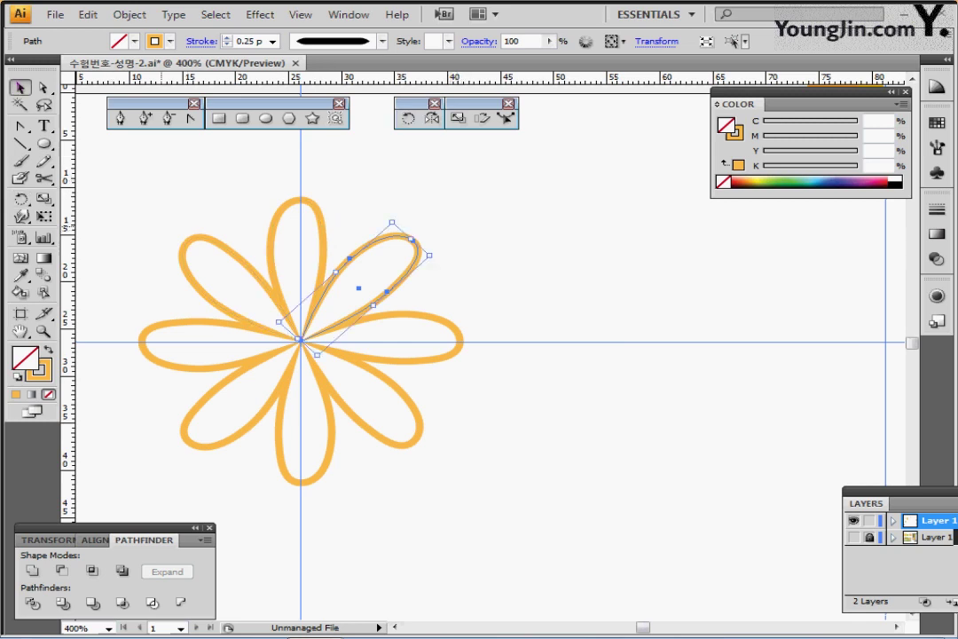
{"action": "left_click_drag", "start_coordinate": [157, 203], "coordinate": [387, 441]}
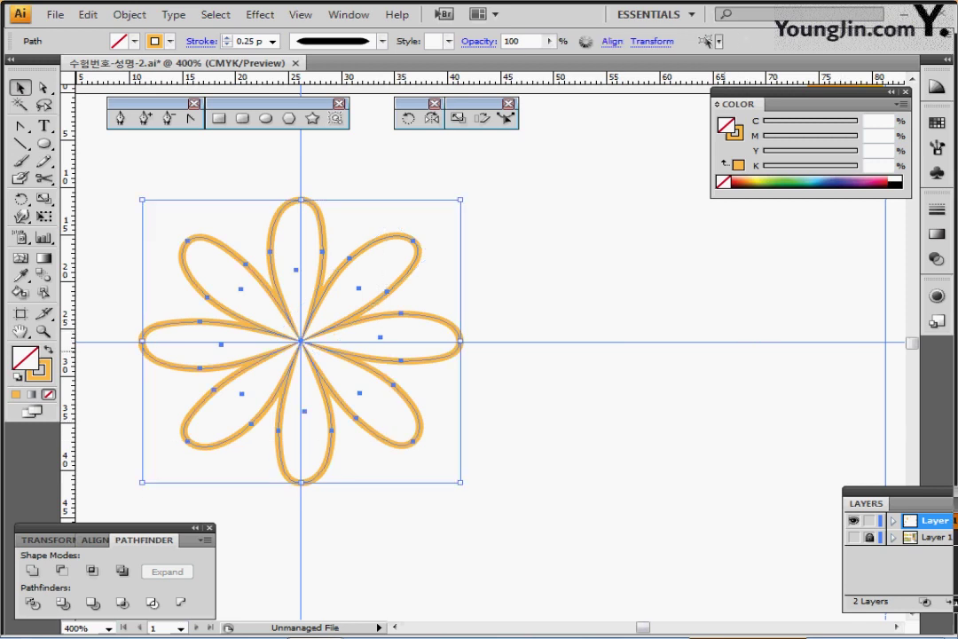
{"action": "double_click", "coordinate": [43, 199]}
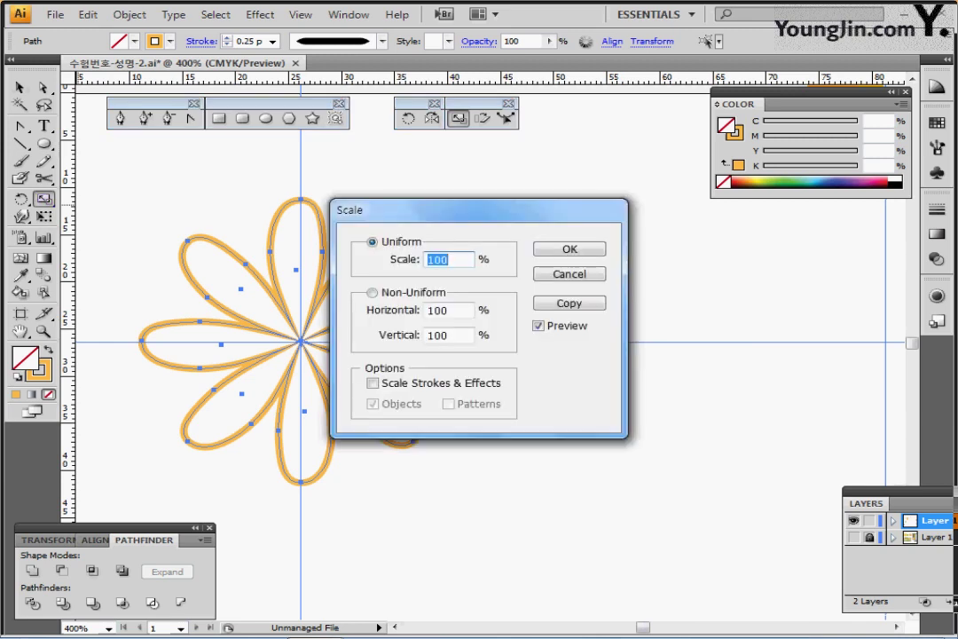
{"action": "type", "text": "120"}
{"action": "key", "text": "Tab"}
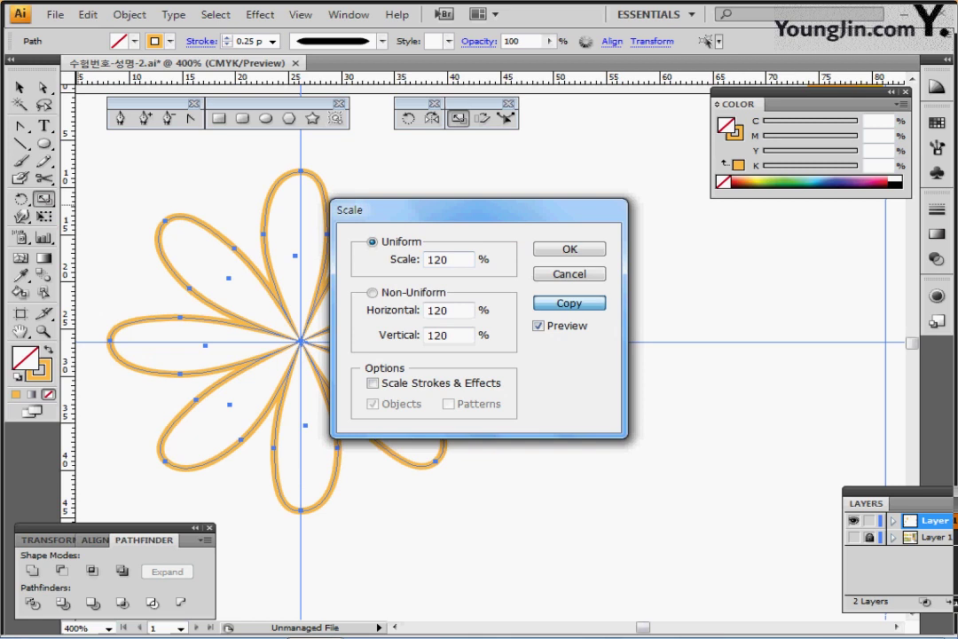
{"action": "key", "text": "Return"}
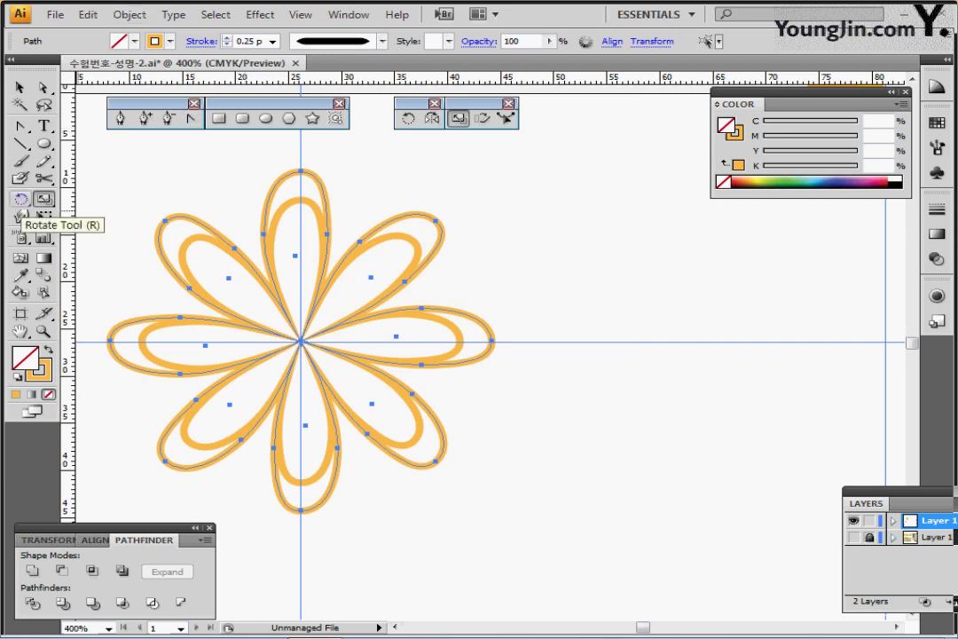
- Rotate the enlarged set of petals by 20° about the flower's centre
{"action": "double_click", "coordinate": [19, 199]}
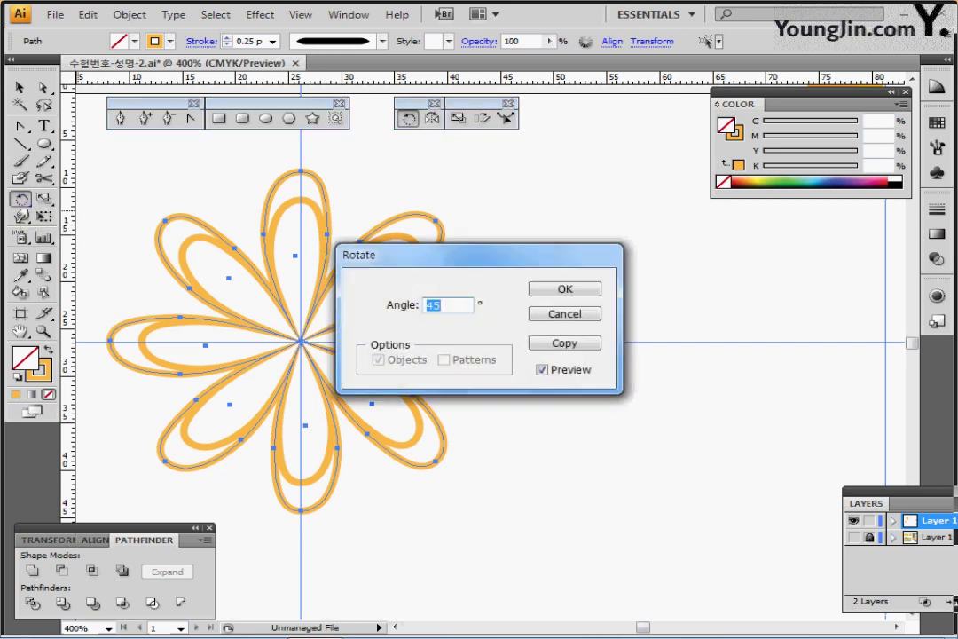
{"action": "type", "text": "20"}
{"action": "key", "text": "Return"}
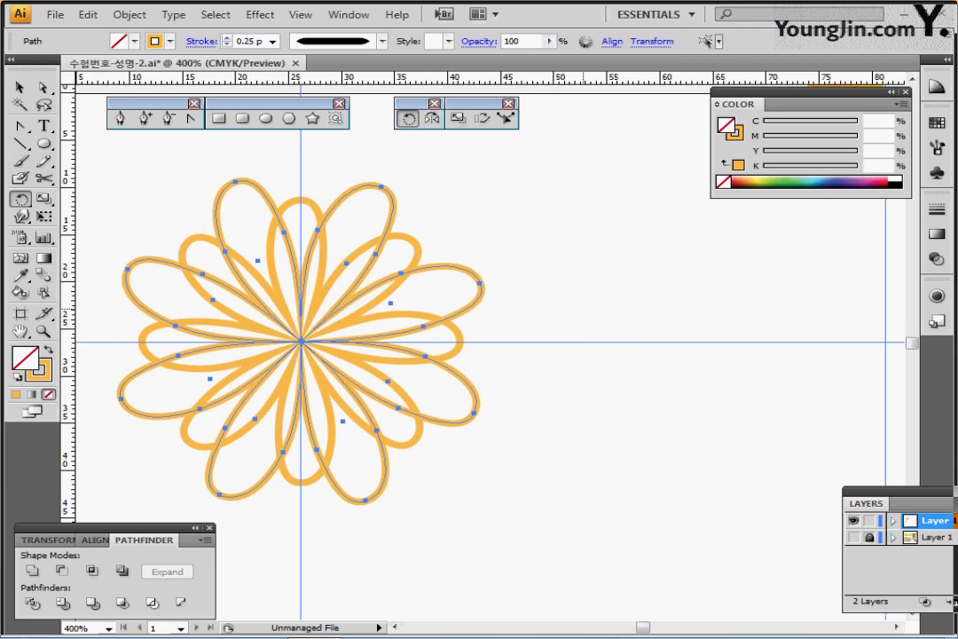
- Recolour the enlarged set of eight petals with the yellow swatch's fill and no stroke by sampling the swatch
{"action": "key", "text": "ctrl"}
{"action": "left_click", "coordinate": [316, 352], "text": "ctrl"}
{"action": "left_click", "coordinate": [315, 333], "text": "ctrl+alt"}
{"action": "left_click", "coordinate": [315, 330], "text": "ctrl+alt"}
{"action": "left_click_drag", "start_coordinate": [445, 326], "coordinate": [152, 311]}
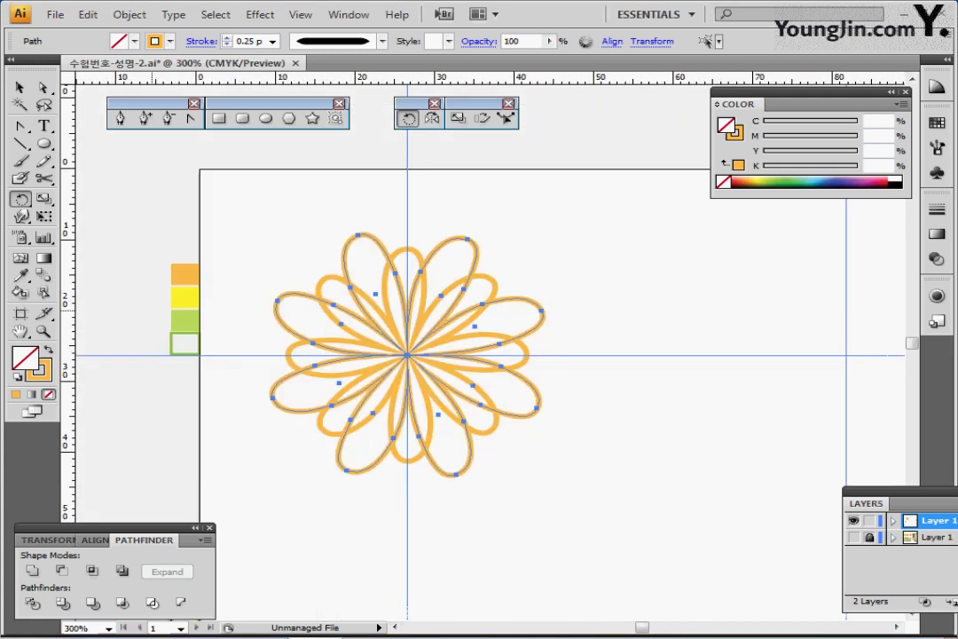
{"action": "key", "text": "i"}
{"action": "left_click", "coordinate": [203, 296]}
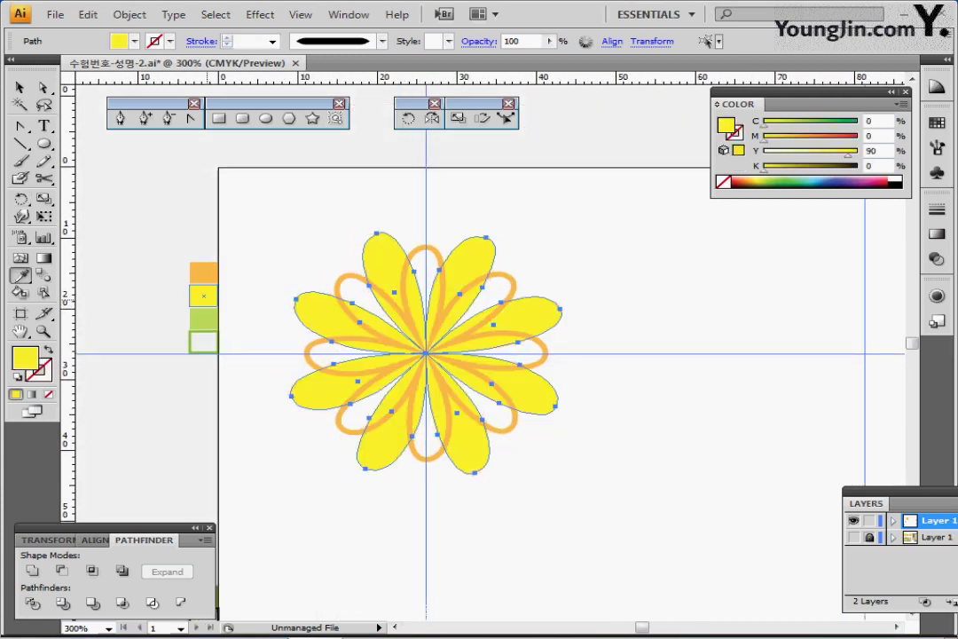
- Select all the orange outlined petals by matching fill and stroke, and expand their brush appearance into filled shapes
{"action": "left_click_drag", "start_coordinate": [449, 355], "coordinate": [342, 301]}
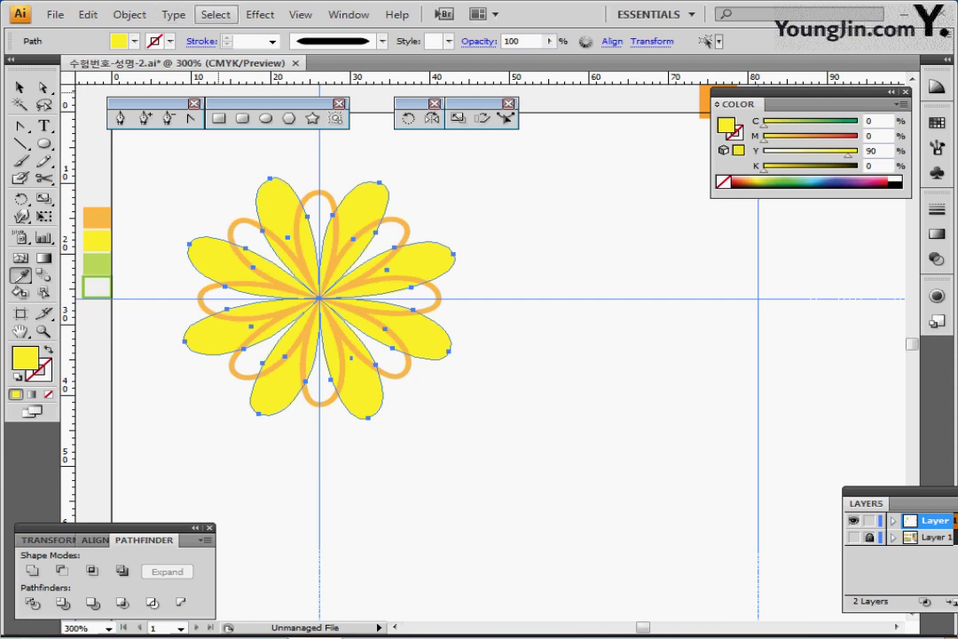
{"action": "left_click", "coordinate": [216, 14]}
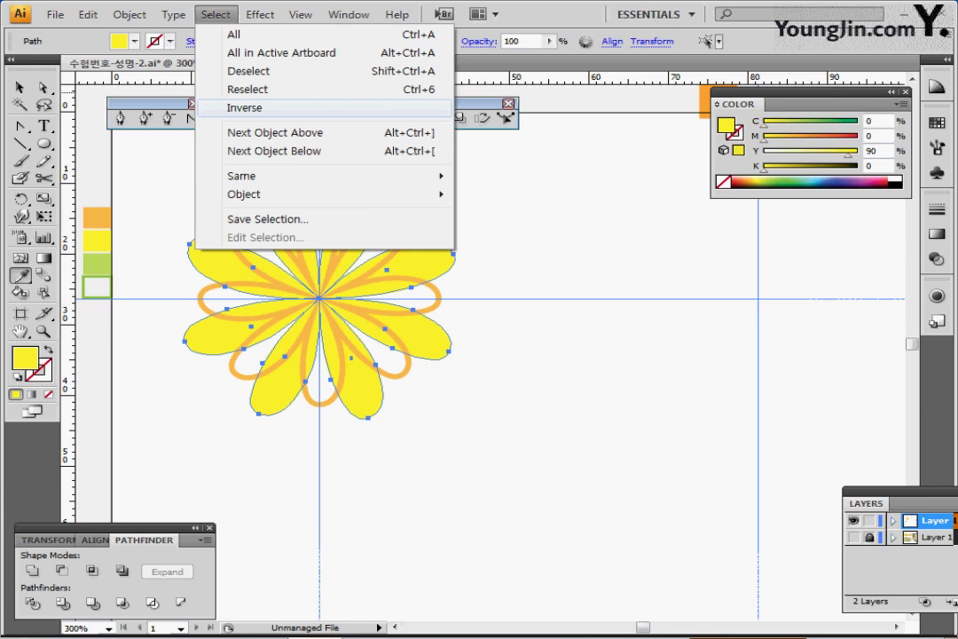
{"action": "left_click", "coordinate": [19, 87]}
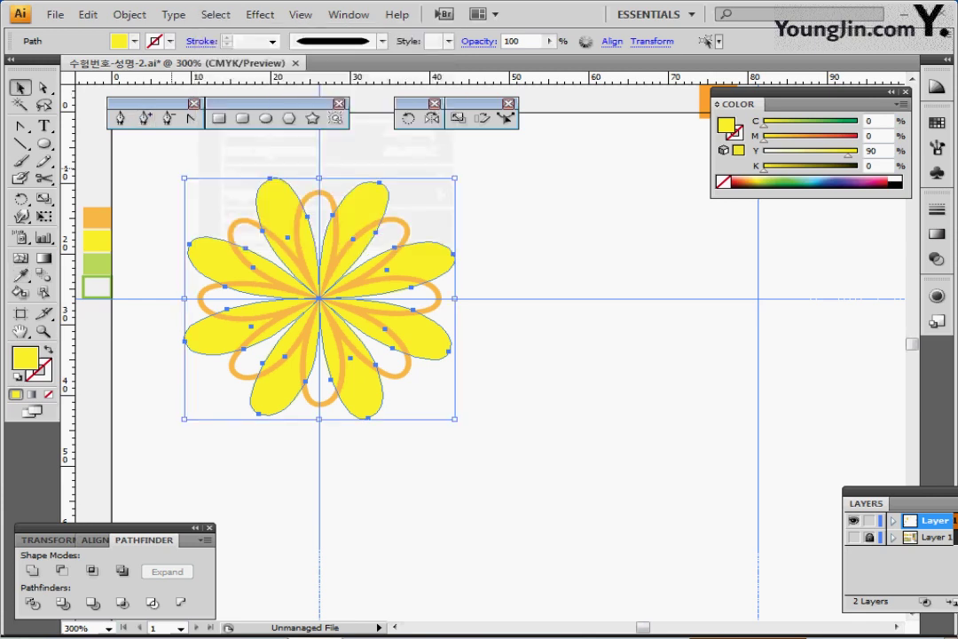
{"action": "left_click", "coordinate": [169, 176]}
{"action": "left_click", "coordinate": [248, 223]}
{"action": "left_click", "coordinate": [215, 14]}
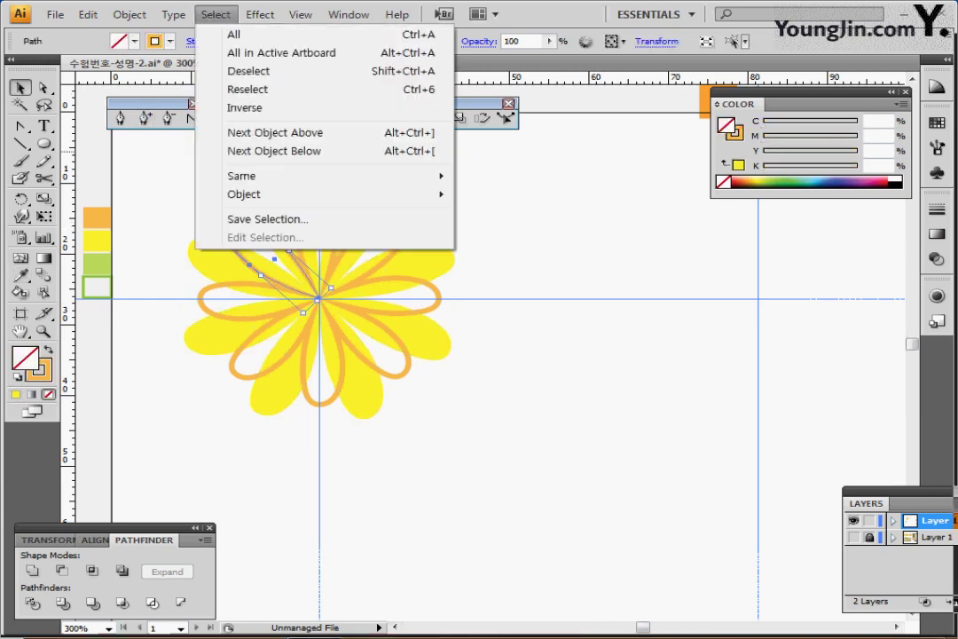
{"action": "mouse_move", "coordinate": [241, 175]}
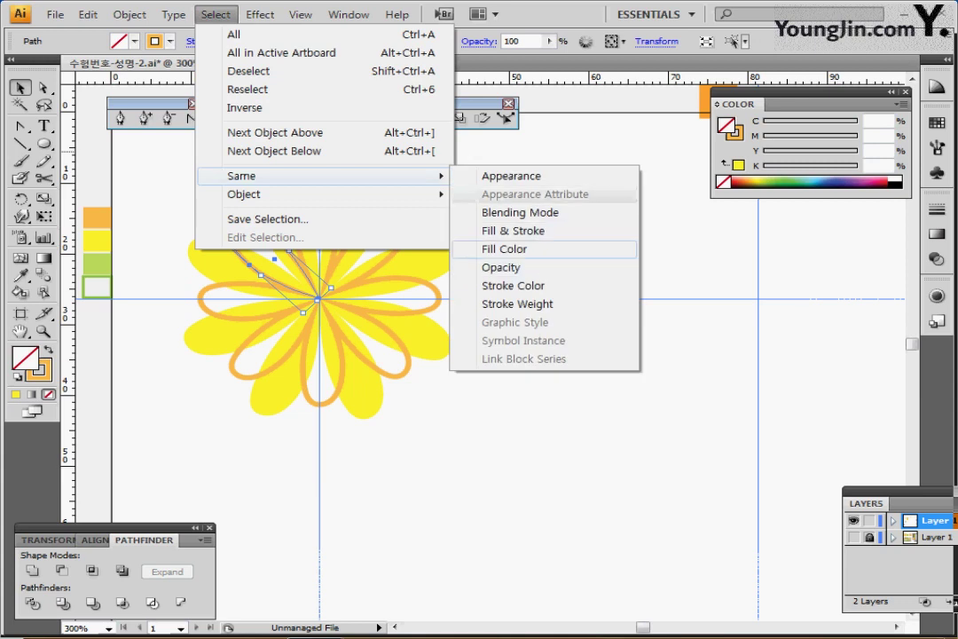
{"action": "left_click", "coordinate": [524, 230]}
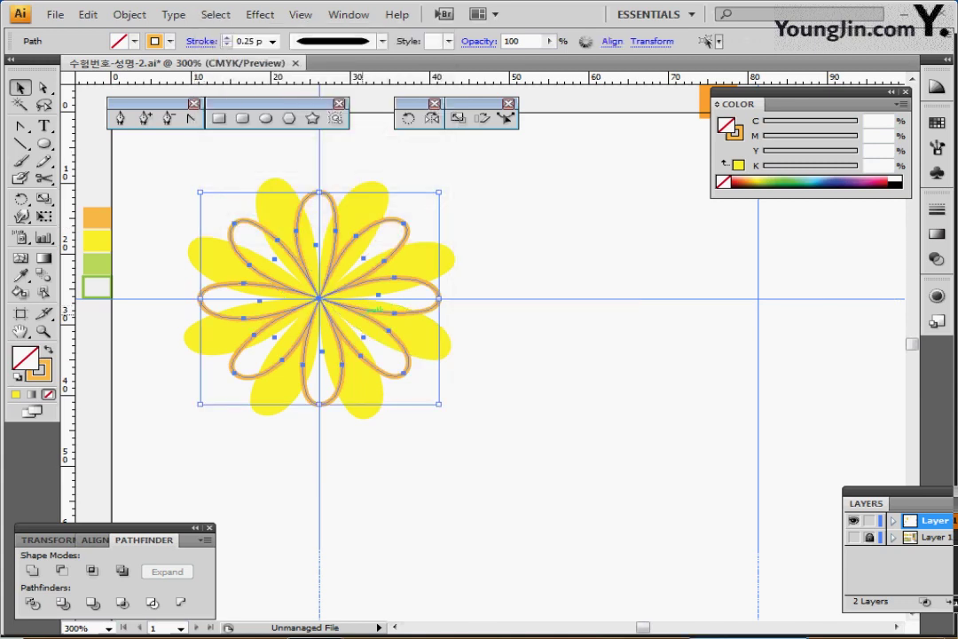
{"action": "left_click", "coordinate": [130, 14]}
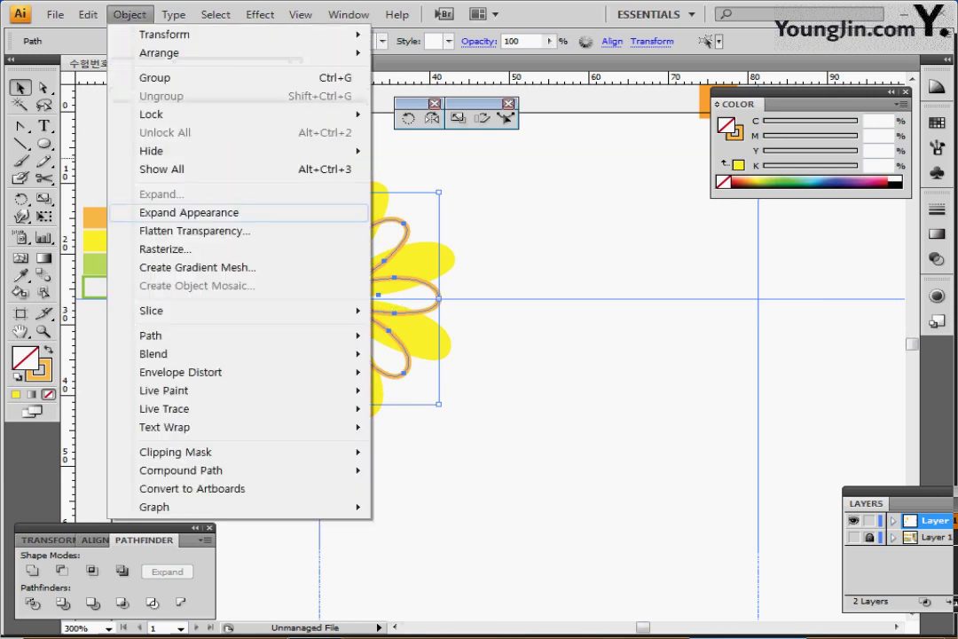
{"action": "left_click", "coordinate": [178, 212]}
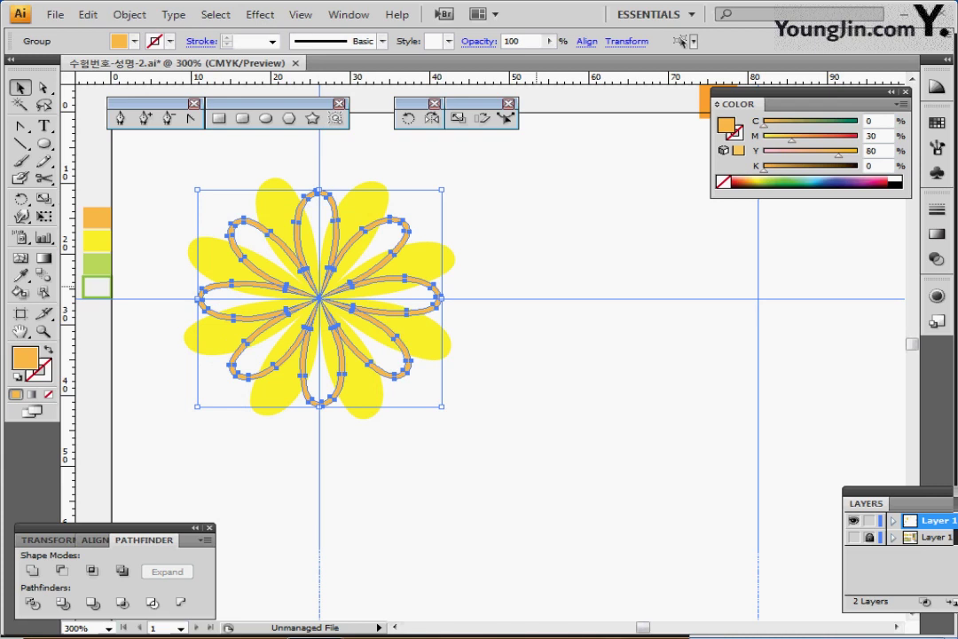
{"action": "left_click", "coordinate": [537, 287]}
- Make a copy of the upper-left yellow petal scaled uniformly to 40% and move it just beyond that petal's tip
{"action": "left_click", "coordinate": [228, 259]}
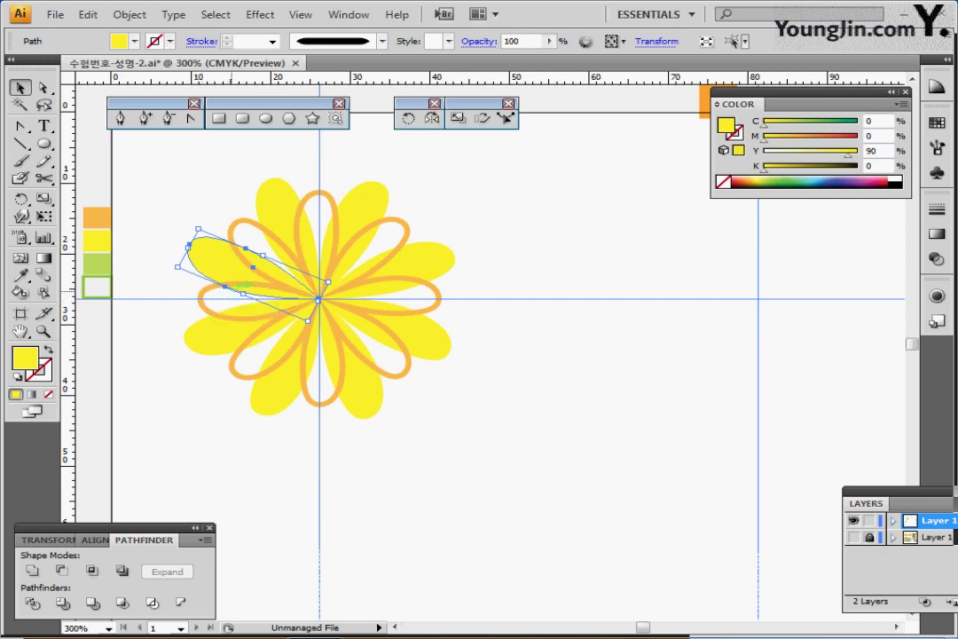
{"action": "key", "text": "ctrl+shift+bracketleft"}
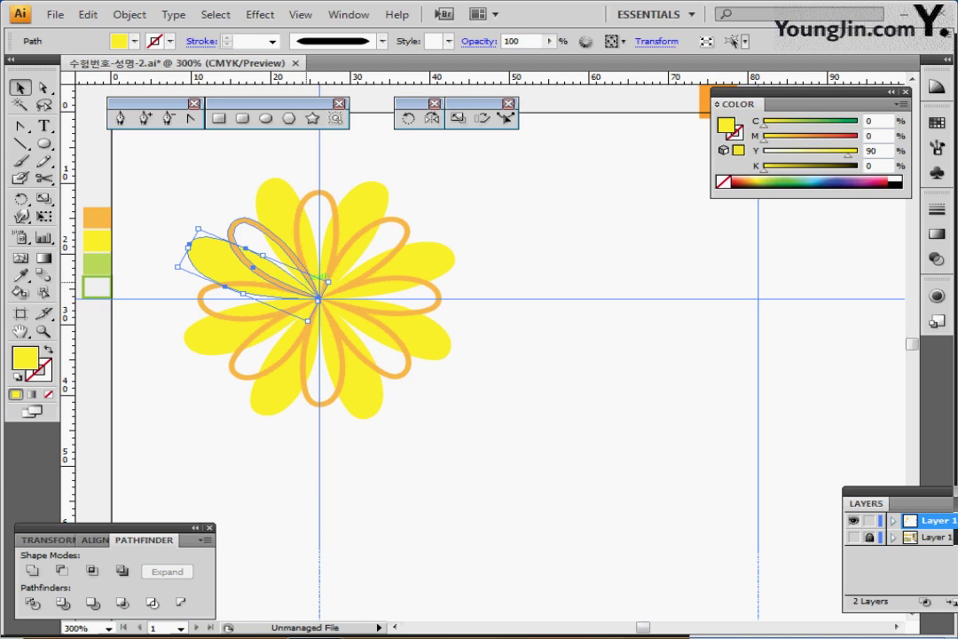
{"action": "key", "text": "ctrl+z"}
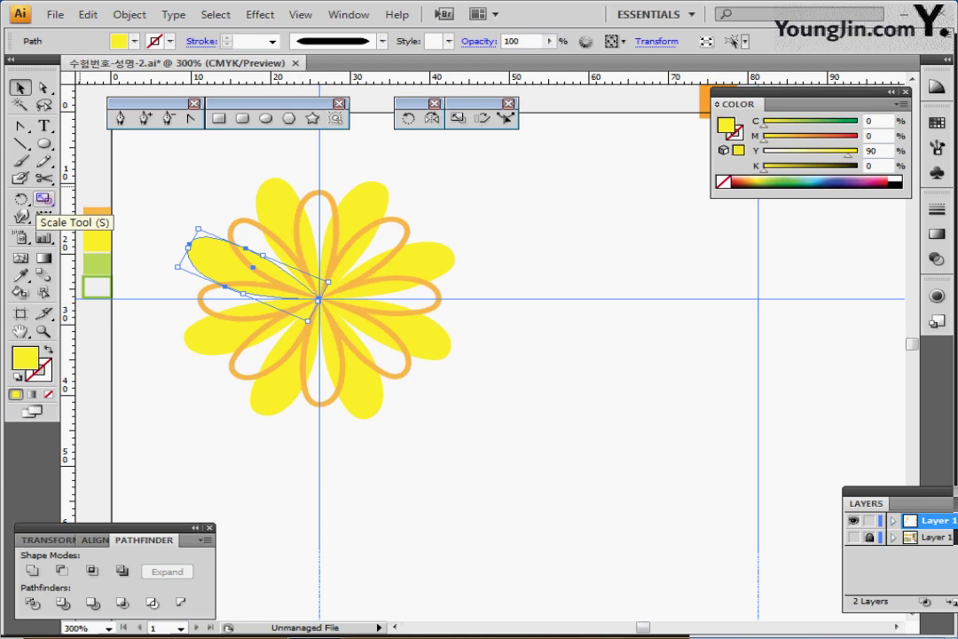
{"action": "double_click", "coordinate": [43, 199]}
{"action": "type", "text": "40"}
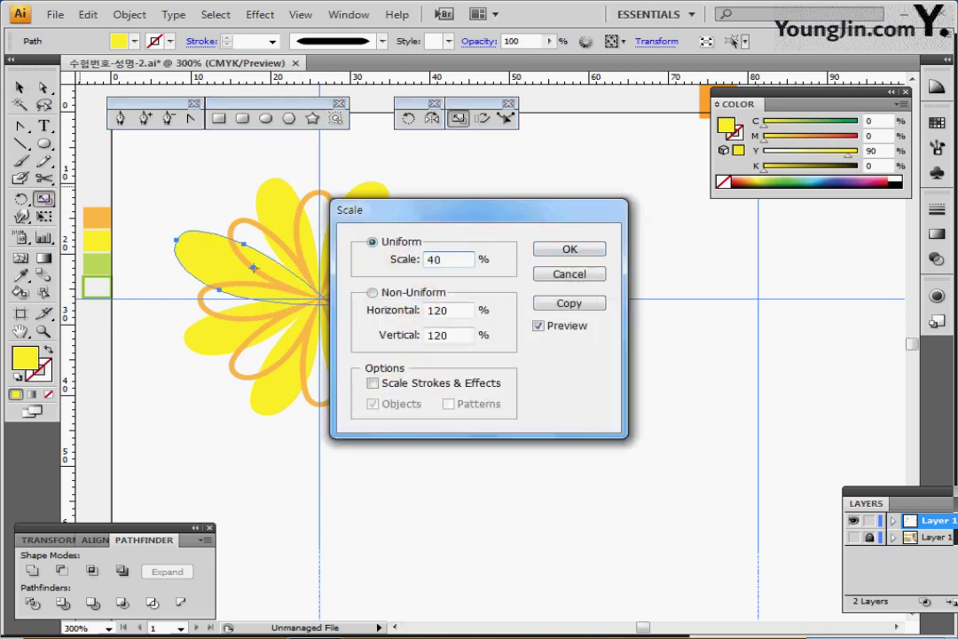
{"action": "key", "text": "Tab"}
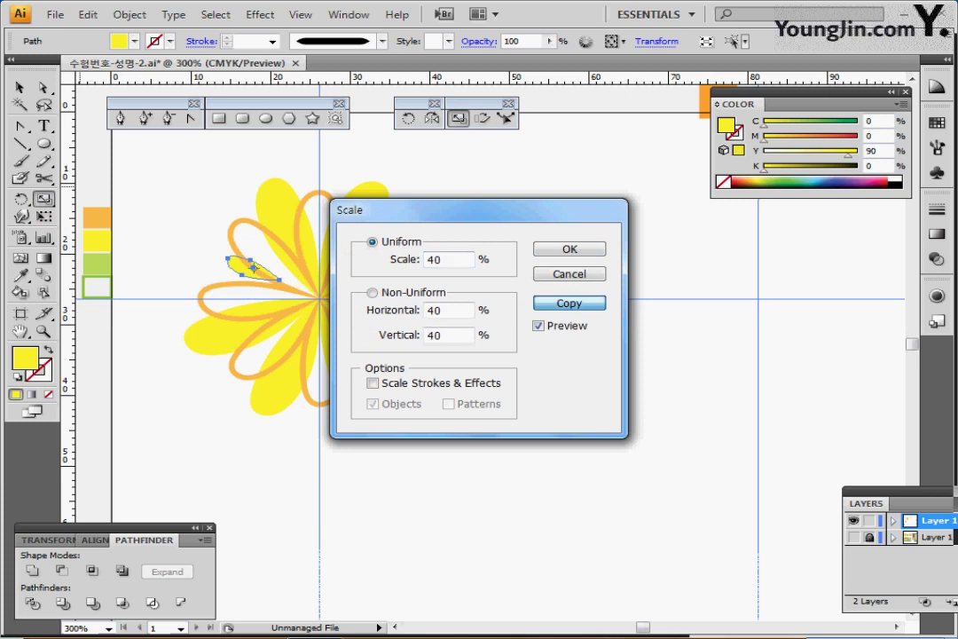
{"action": "key", "text": "Return"}
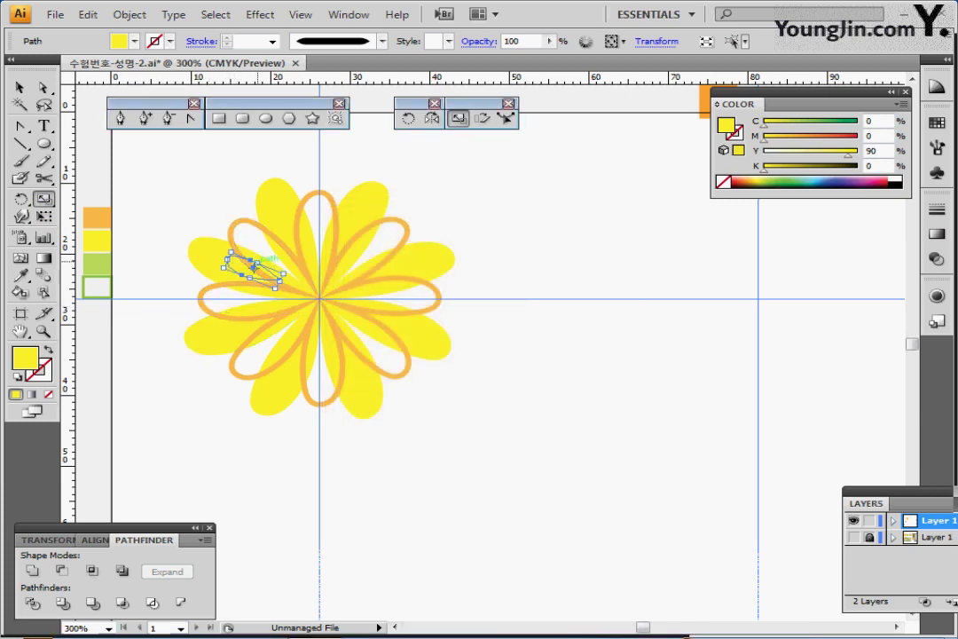
{"action": "left_click_drag", "start_coordinate": [255, 266], "coordinate": [188, 239]}
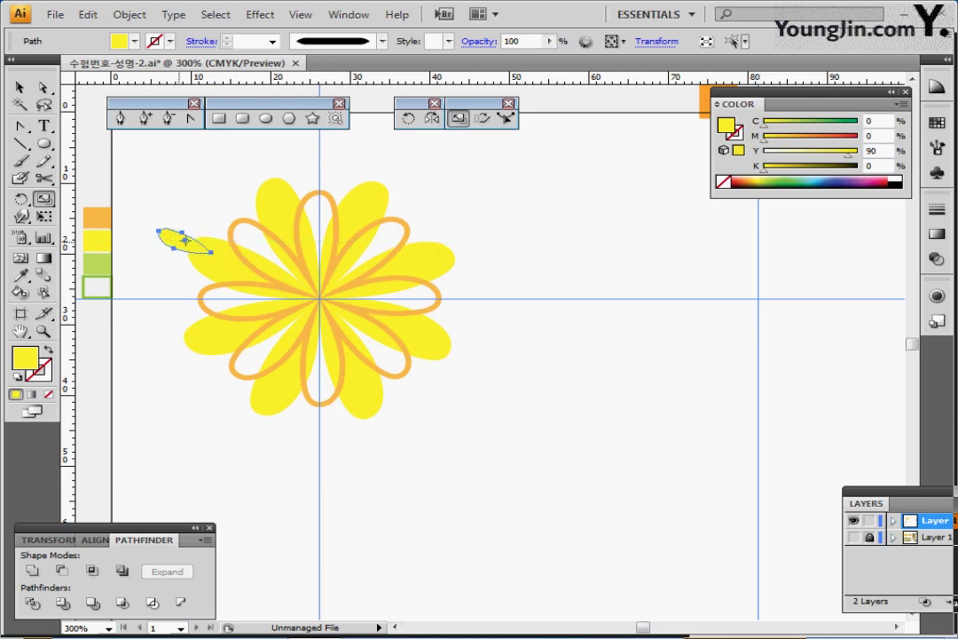
- Fill the small petal copy with the orange swatch's colour and nudge it into place at the yellow petal's tip
{"action": "key", "text": "i"}
{"action": "left_click", "coordinate": [96, 218]}
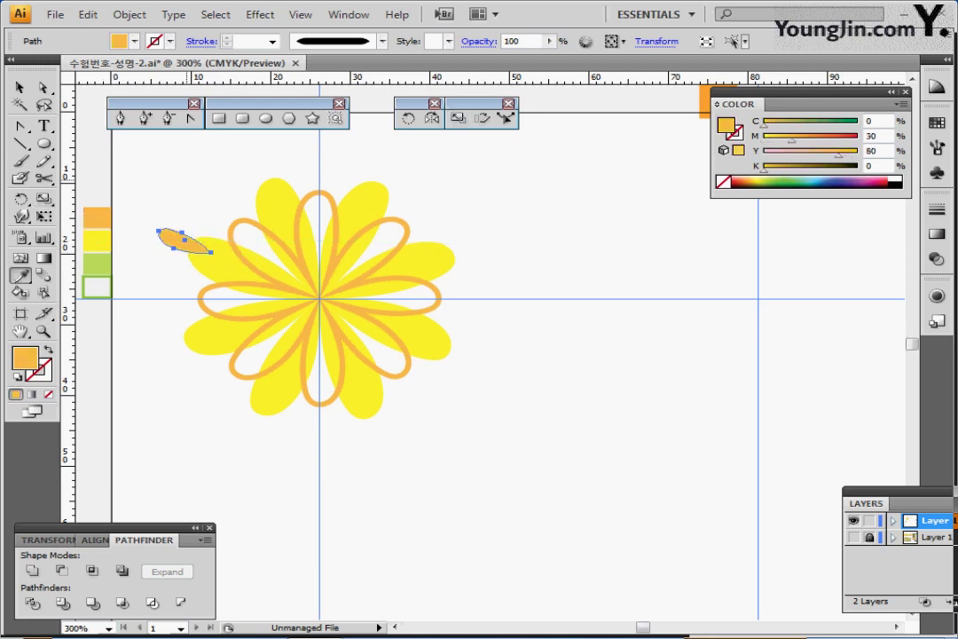
{"action": "left_click", "coordinate": [189, 191], "text": "ctrl"}
{"action": "left_click_drag", "start_coordinate": [185, 244], "coordinate": [187, 242]}
- Make a copy of the small orange petal rotated about 48° around the flower's centre, and repeat the rotated copy once
{"action": "left_click", "coordinate": [22, 199]}
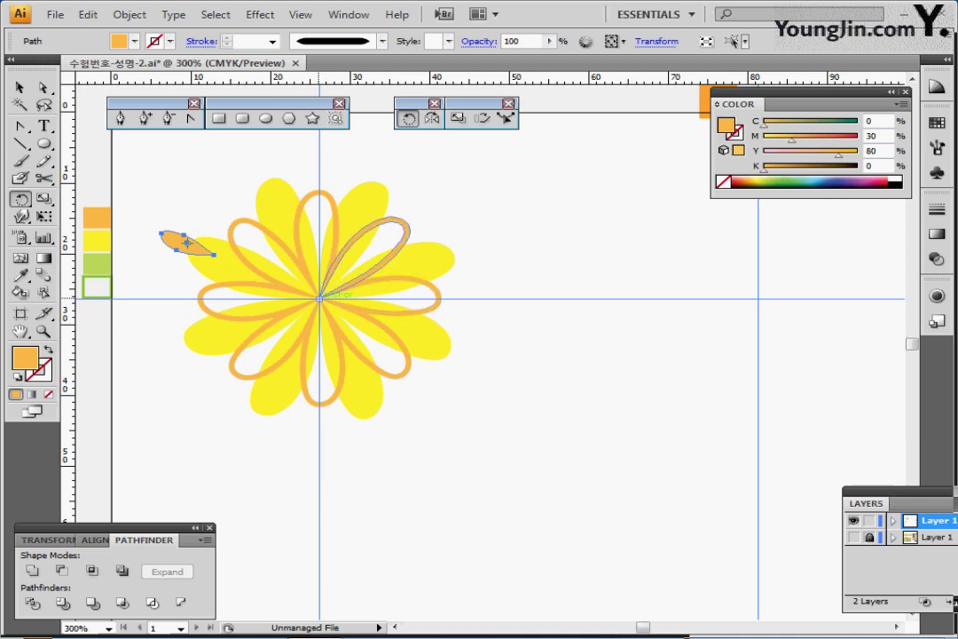
{"action": "left_click", "coordinate": [319, 299]}
{"action": "left_click_drag", "start_coordinate": [252, 161], "coordinate": [186, 258]}
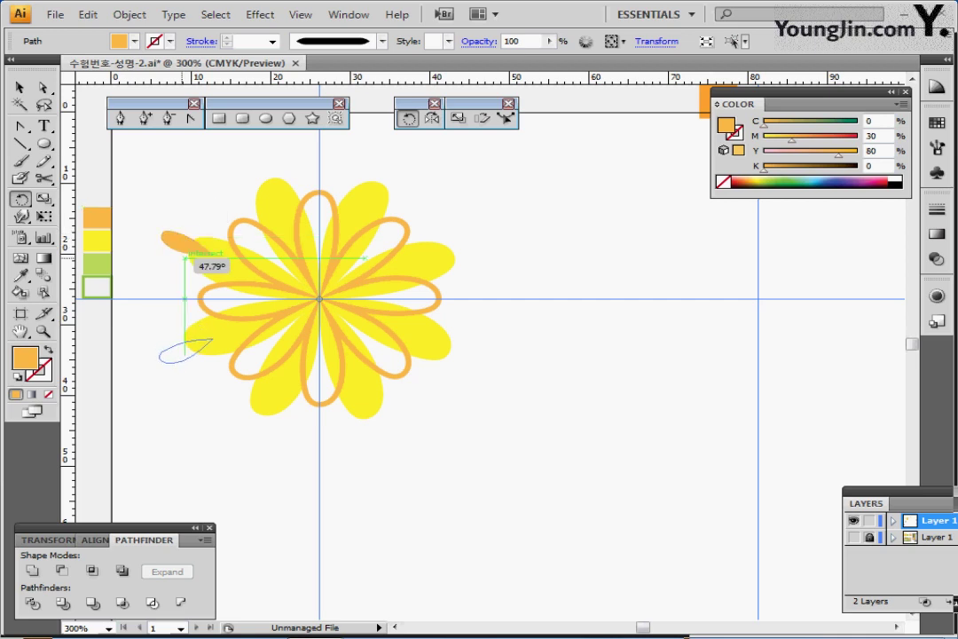
{"action": "left_click_drag", "start_coordinate": [185, 258], "coordinate": [188, 261]}
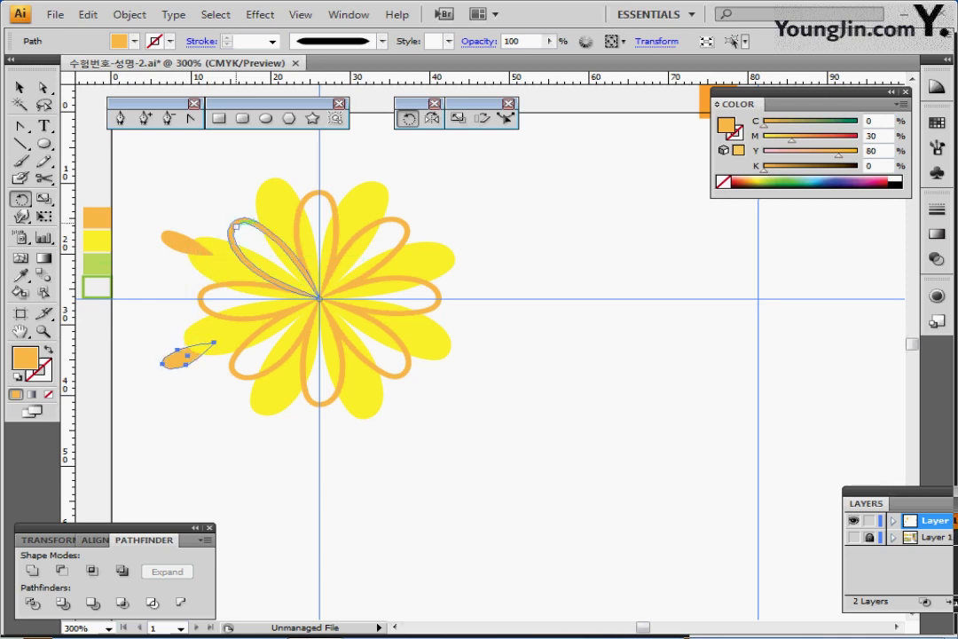
{"action": "key", "text": "ctrl+d"}
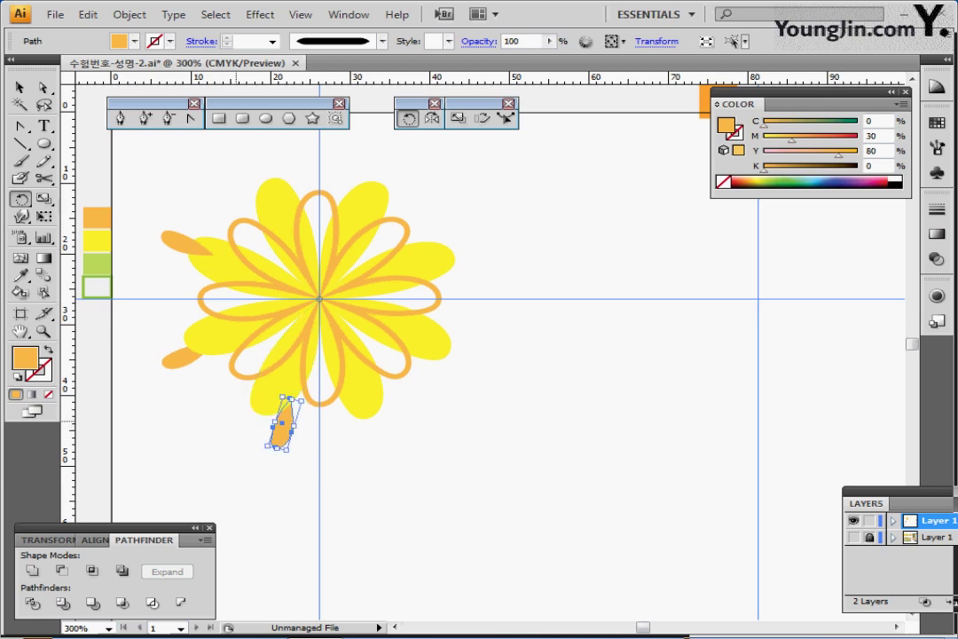
- Arrange the two rotated small orange petals in front of the yellow petals and deselect them
{"action": "left_click", "coordinate": [181, 358], "text": "shift"}
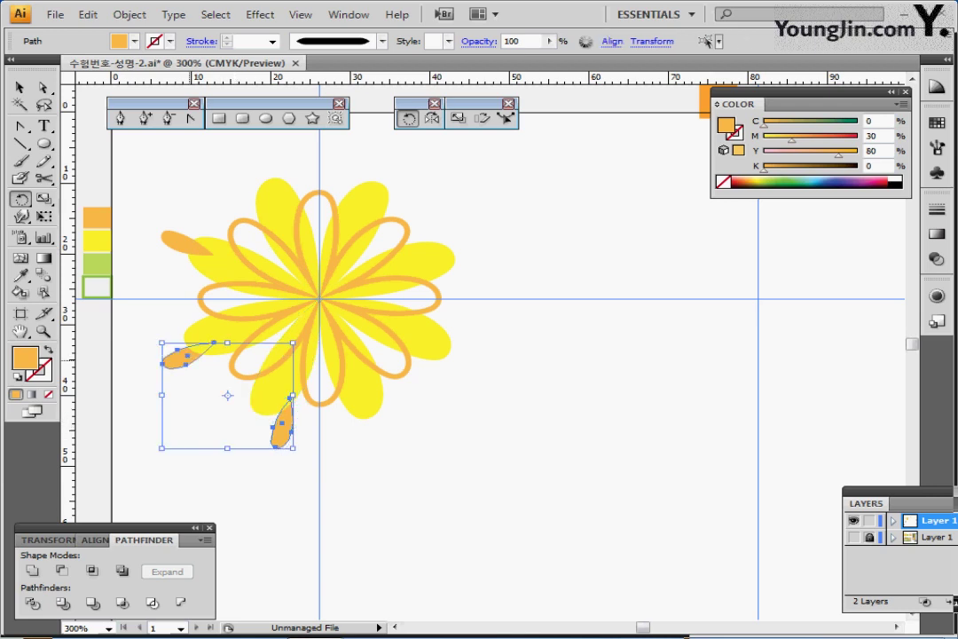
{"action": "right_click", "coordinate": [178, 359]}
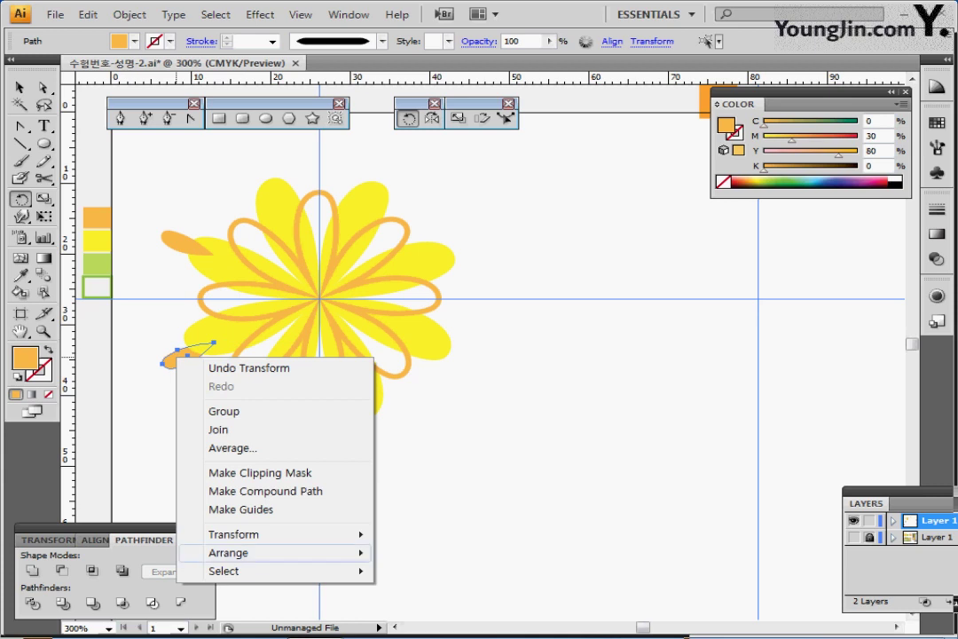
{"action": "mouse_move", "coordinate": [266, 552]}
{"action": "left_click", "coordinate": [436, 473]}
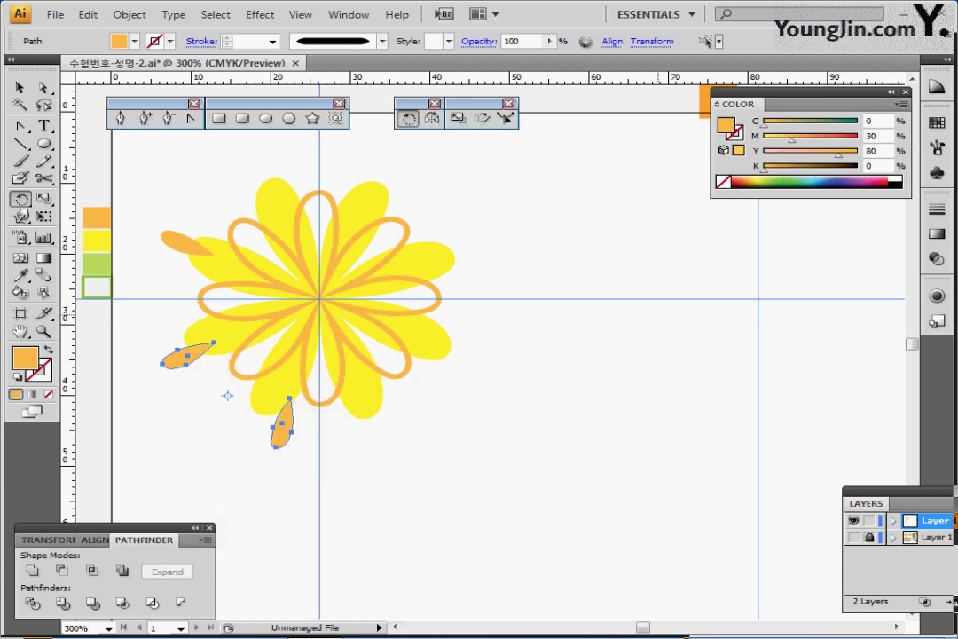
{"action": "left_click", "coordinate": [227, 396], "text": "ctrl"}
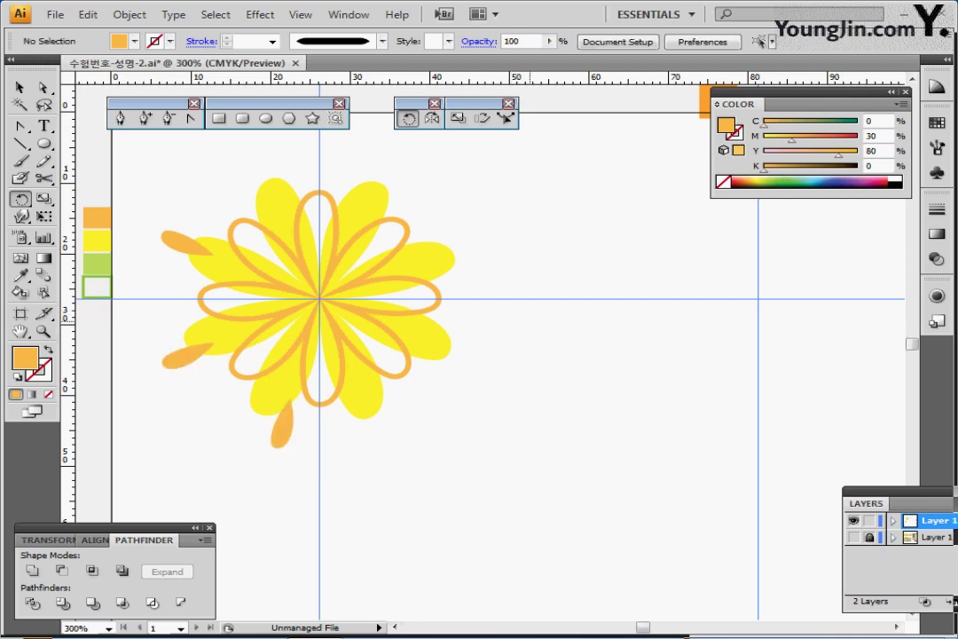
- Show the hidden green leaf and place a copy of it straight down, slightly offset from the original
{"action": "left_click_drag", "start_coordinate": [534, 313], "coordinate": [506, 327]}
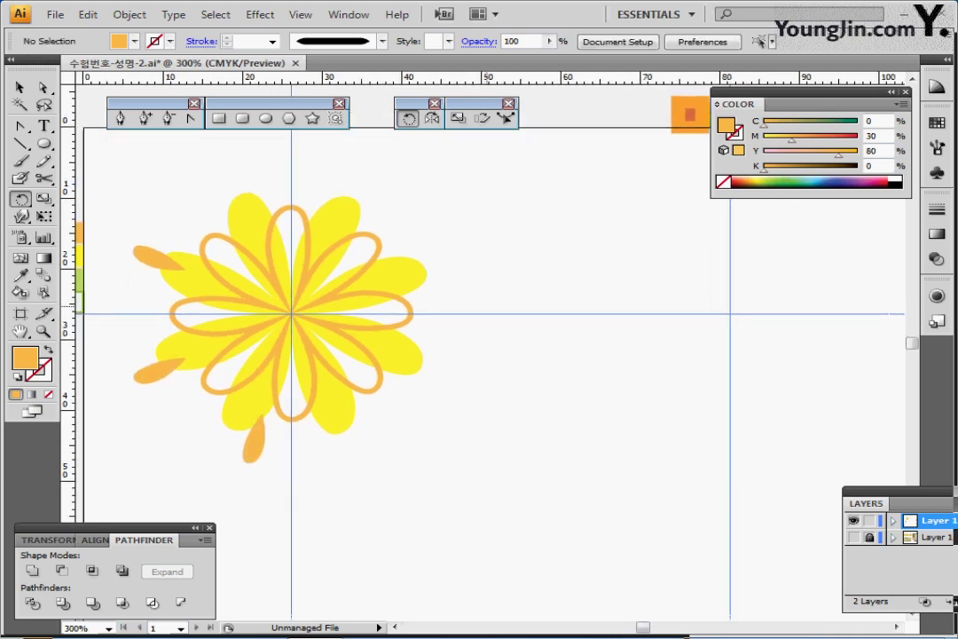
{"action": "key", "text": "ctrl+alt+3"}
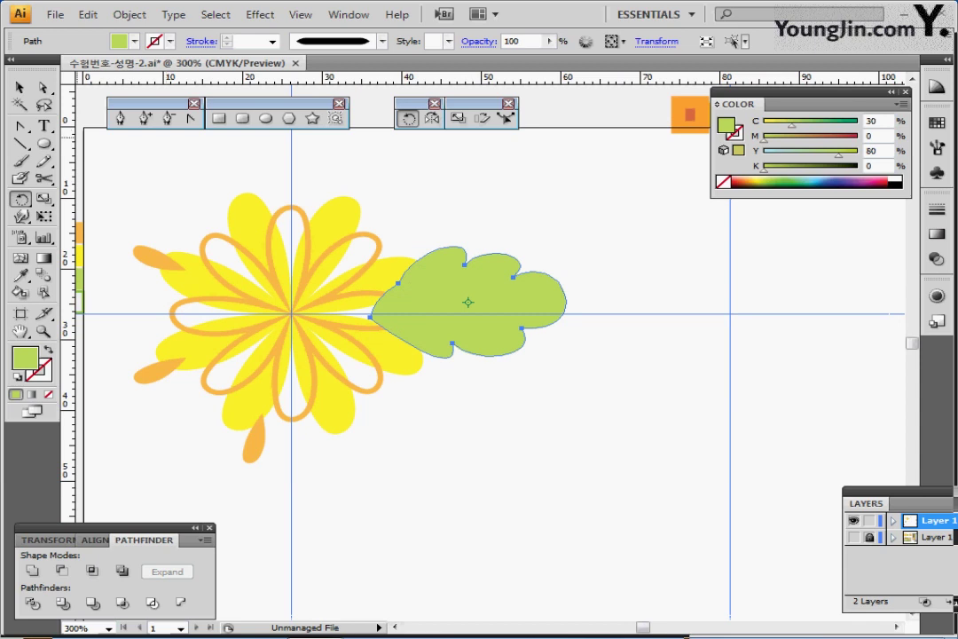
{"action": "key", "text": "v"}
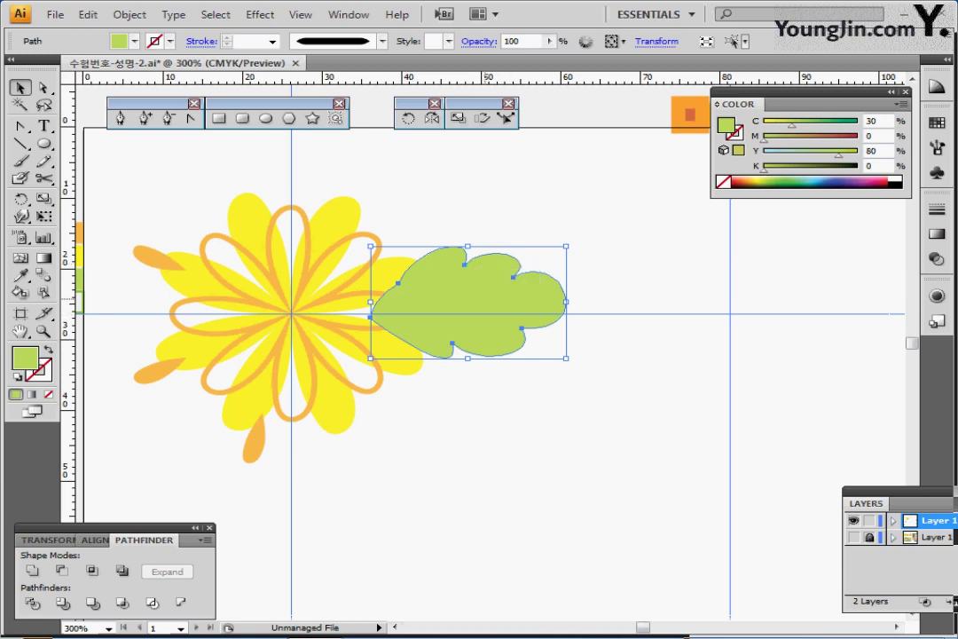
{"action": "key", "text": "ctrl+shift+b"}
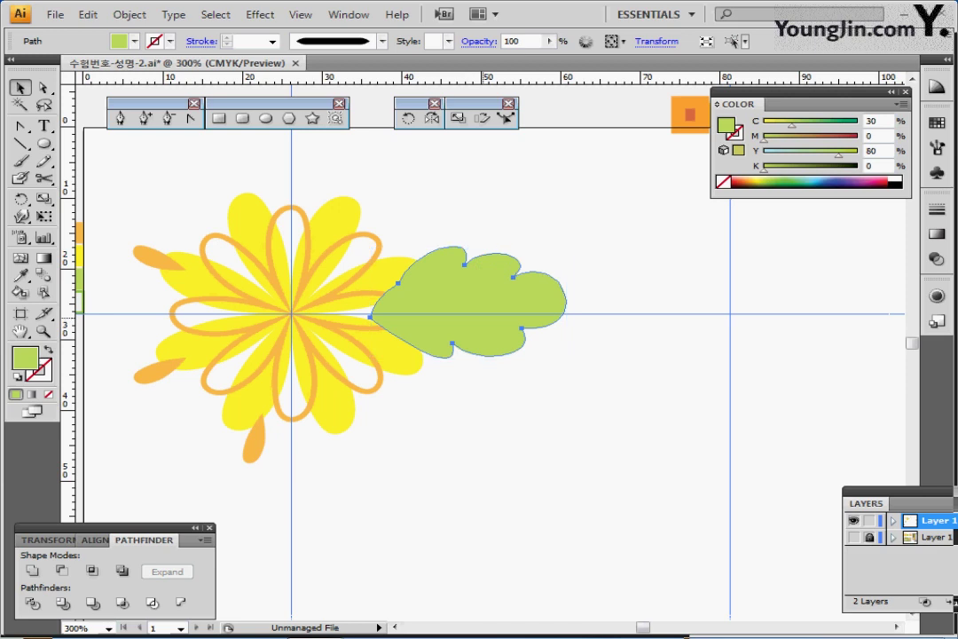
{"action": "key", "text": "ctrl+shift+b"}
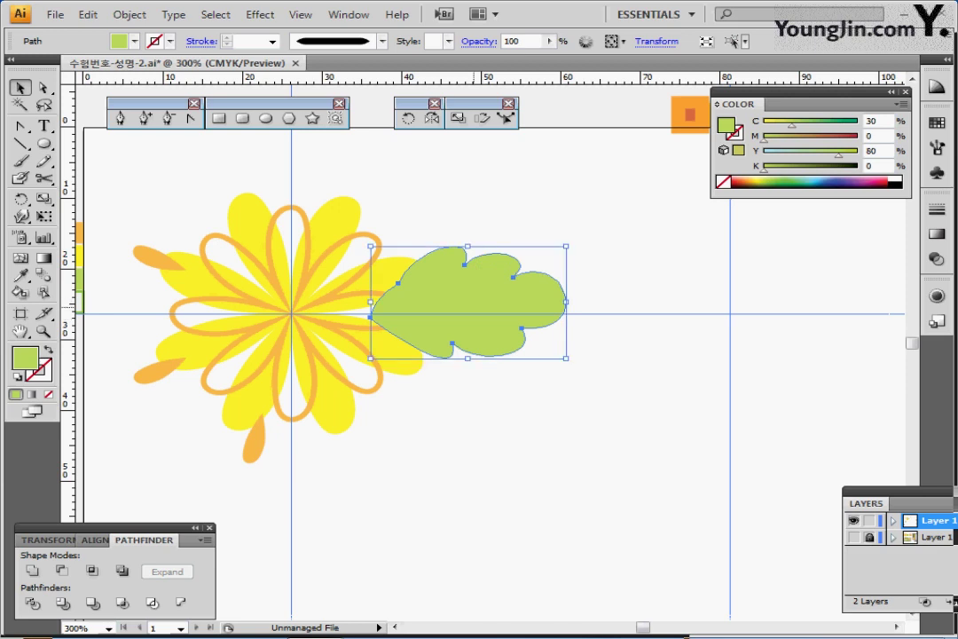
{"action": "mouse_move", "coordinate": [468, 293]}
{"action": "left_mouse_down"}
{"action": "mouse_move", "coordinate": [468, 320]}
{"action": "mouse_move", "coordinate": [468, 306]}
{"action": "left_mouse_up"}
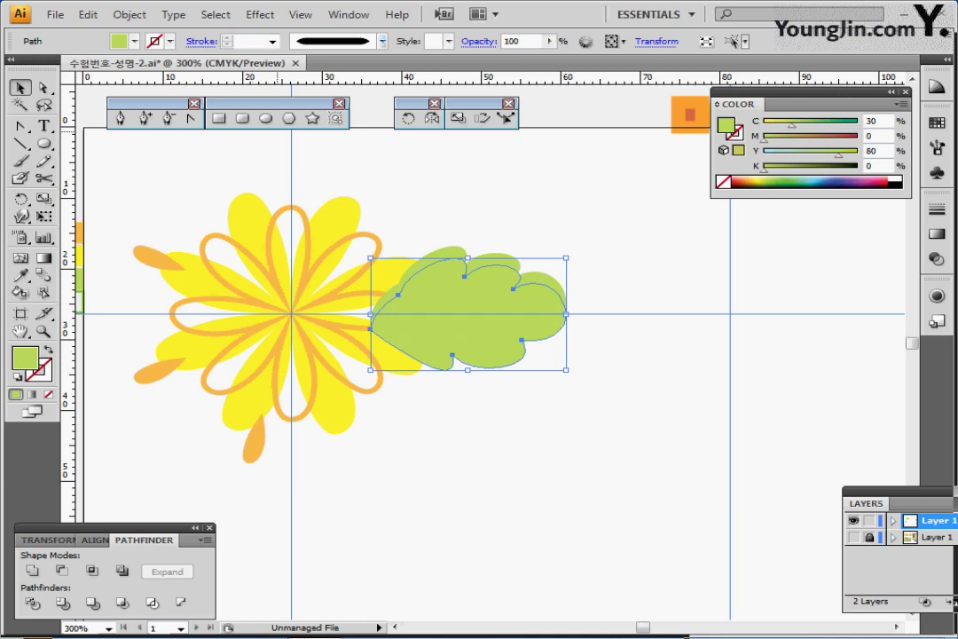
- Open the Artistic_ChalkCharcoalPencil brush library and place it beside the copied leaf
{"action": "left_click", "coordinate": [382, 40]}
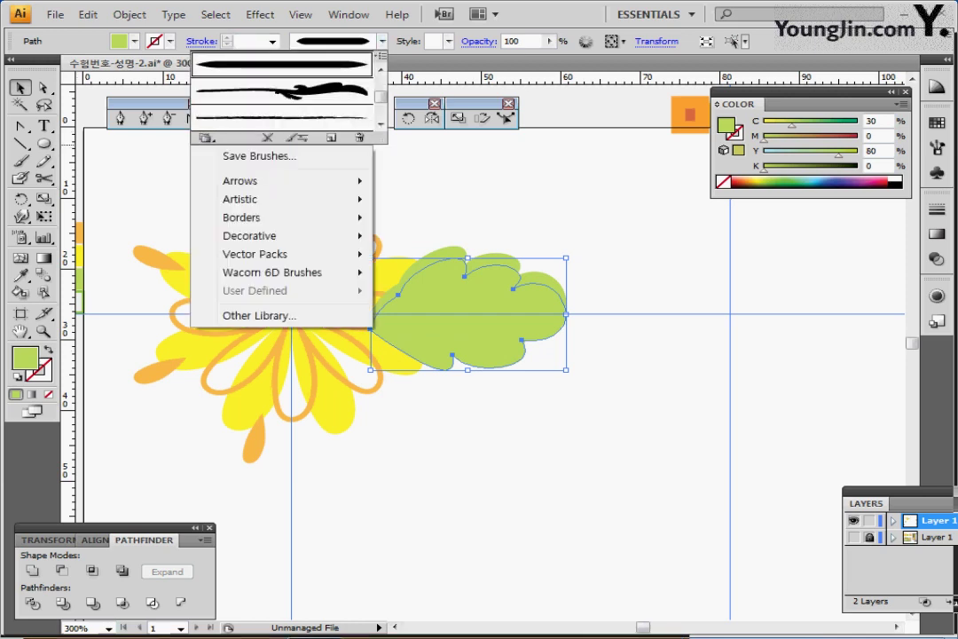
{"action": "left_click", "coordinate": [206, 138]}
{"action": "mouse_move", "coordinate": [257, 198]}
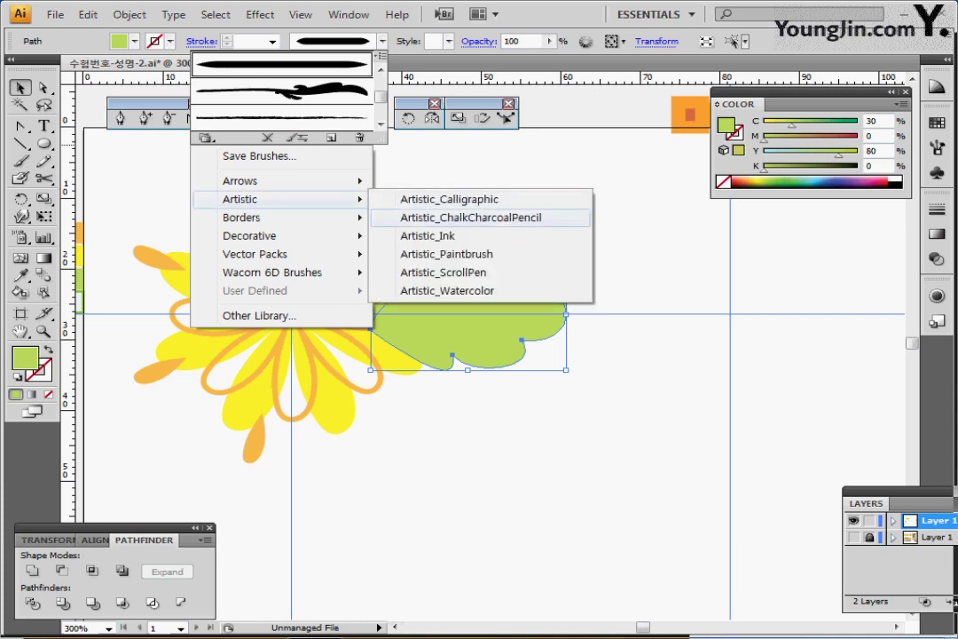
{"action": "left_click", "coordinate": [470, 217]}
{"action": "left_click_drag", "start_coordinate": [533, 332], "coordinate": [633, 232]}
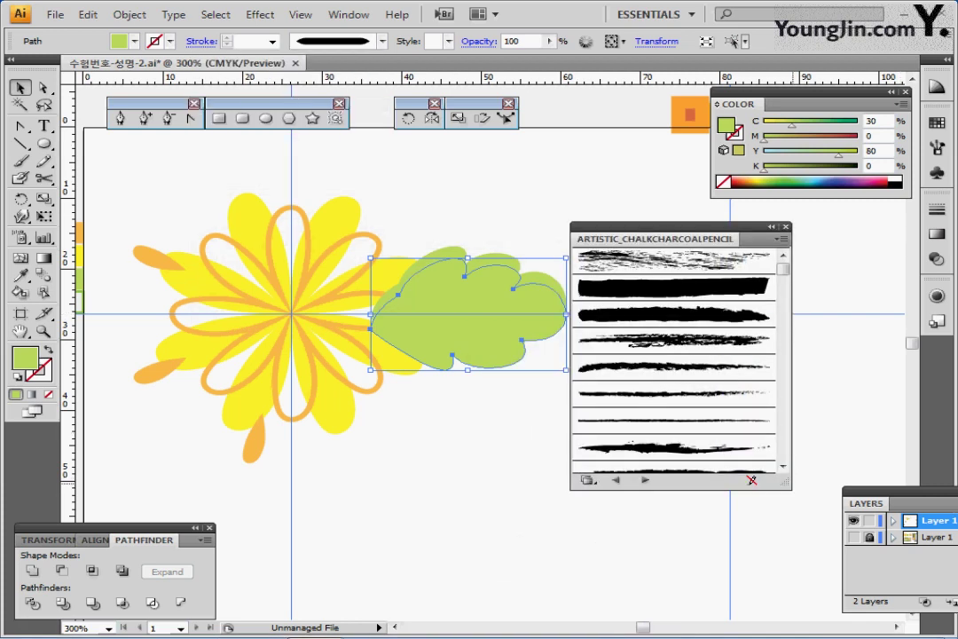
- List the chalk and charcoal brushes by name and apply the Charcoal - Pencil brush to the copied leaf
{"action": "left_click_drag", "start_coordinate": [786, 482], "coordinate": [787, 490]}
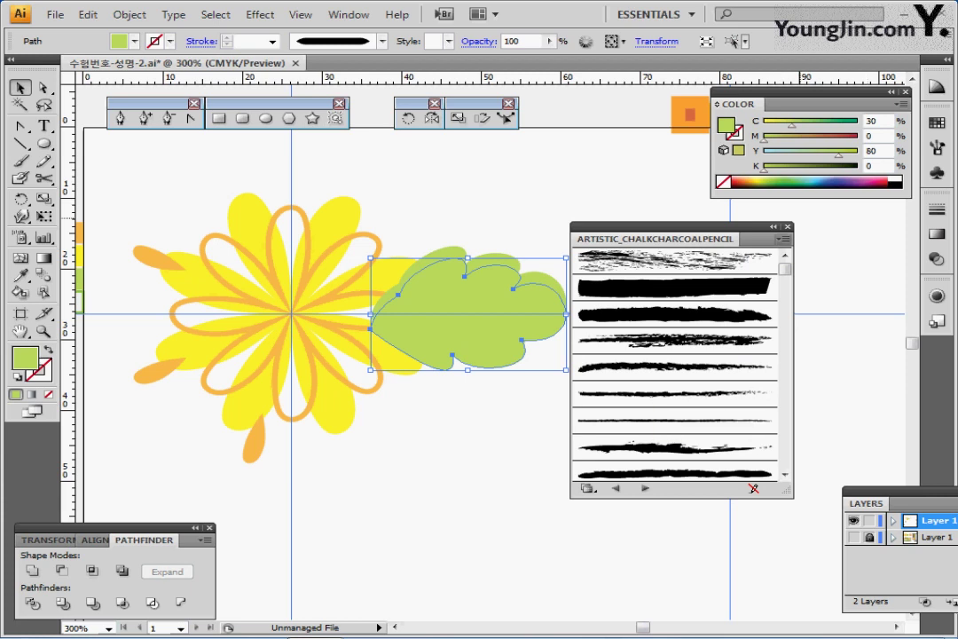
{"action": "left_click", "coordinate": [782, 238]}
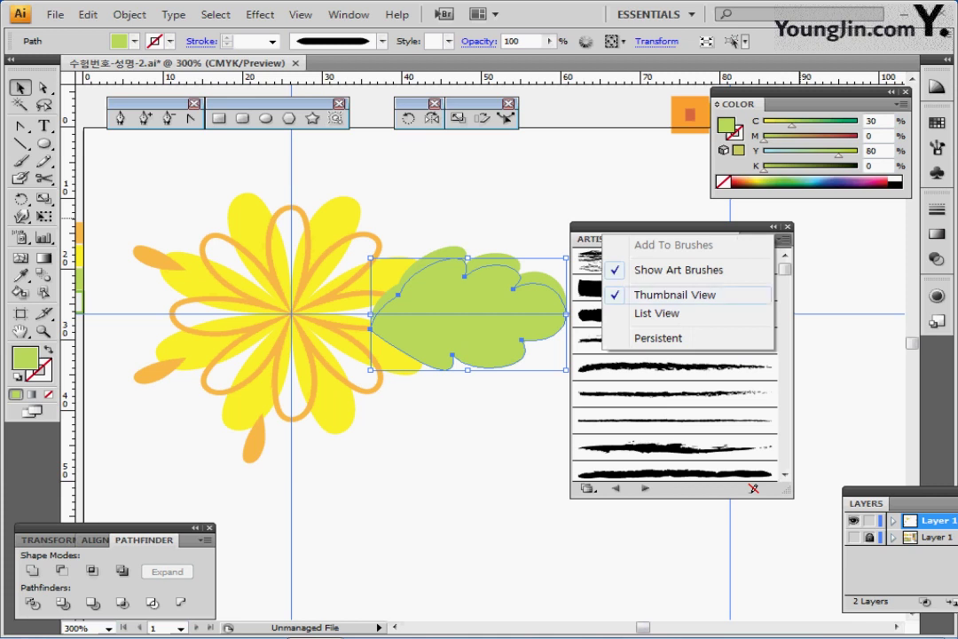
{"action": "left_click", "coordinate": [657, 313]}
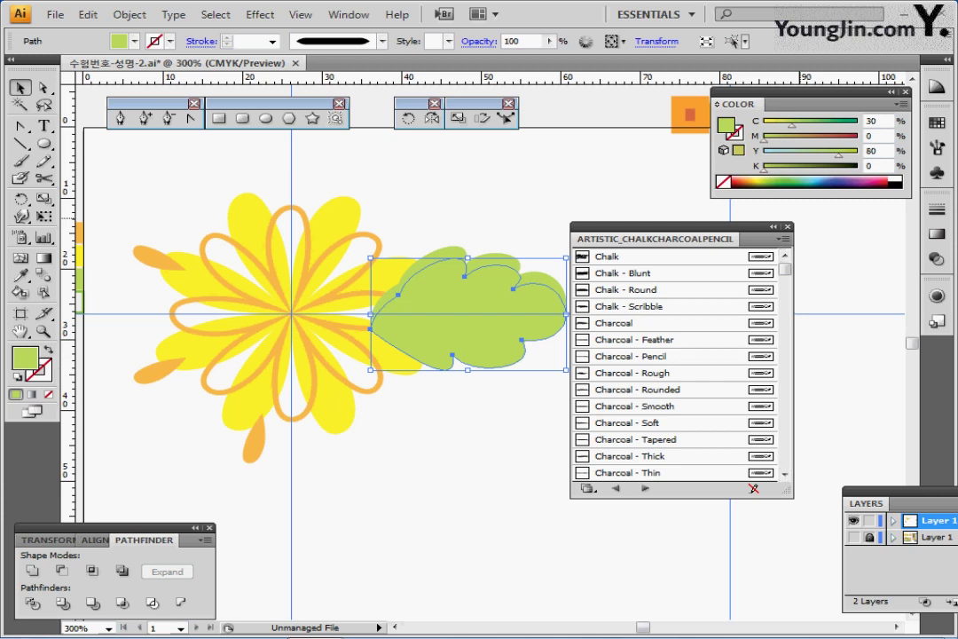
{"action": "left_click", "coordinate": [634, 357]}
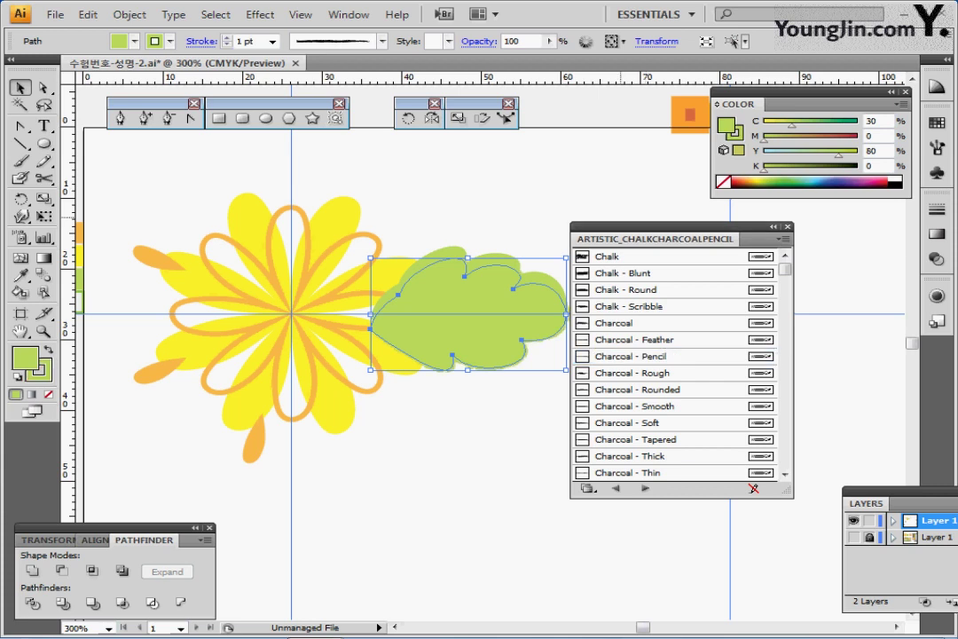
{"action": "left_click_drag", "start_coordinate": [652, 238], "coordinate": [718, 353]}
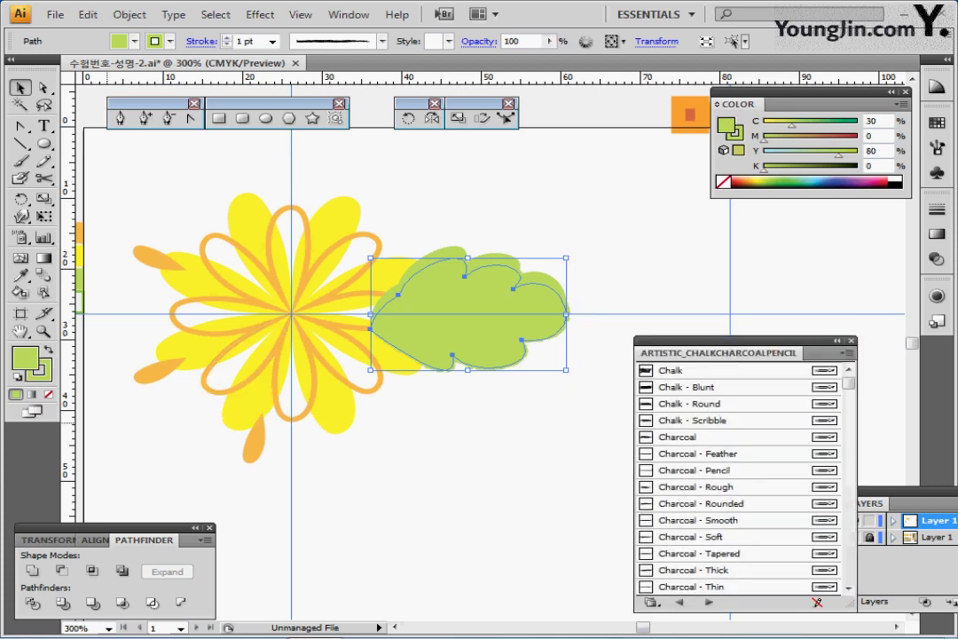
- Remove the copied leaf's fill and match its brushed outline to the green stroke of the outlined sample square beside the artboard
{"action": "left_click", "coordinate": [49, 394]}
{"action": "left_click", "coordinate": [220, 360], "text": "ctrl"}
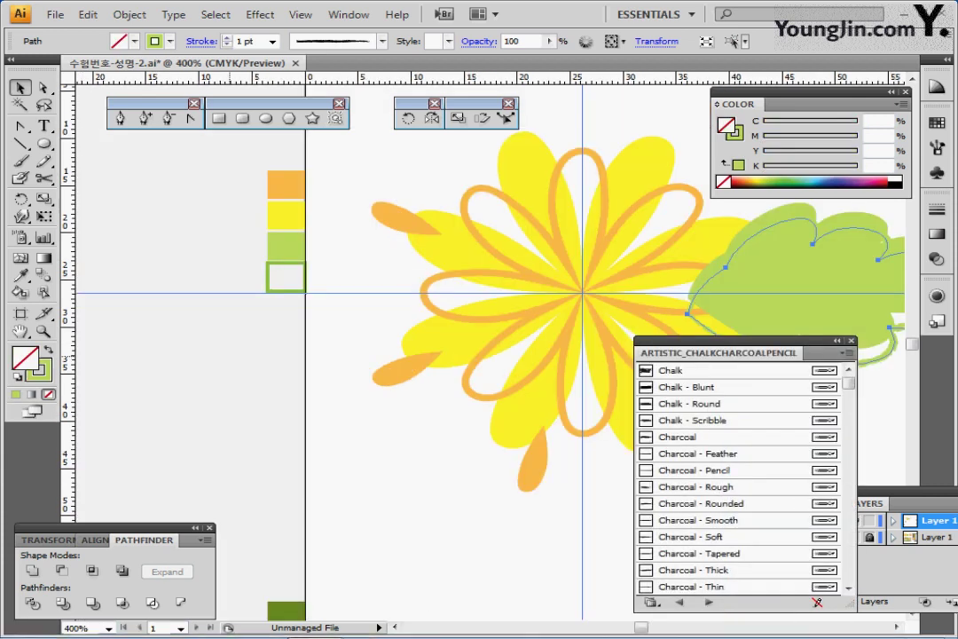
{"action": "left_click_drag", "start_coordinate": [430, 324], "coordinate": [301, 352]}
{"action": "key", "text": "i"}
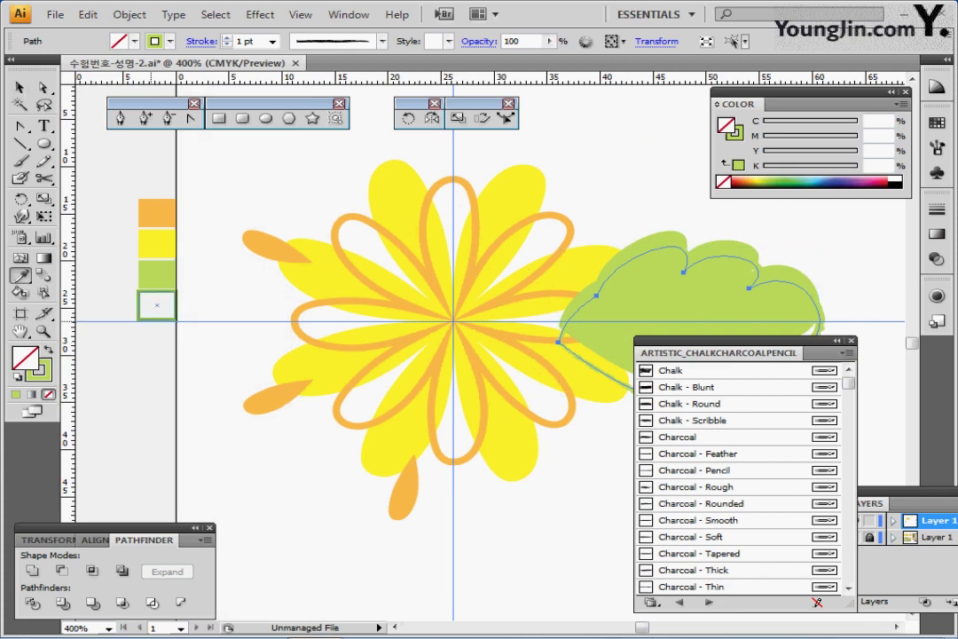
{"action": "left_click", "coordinate": [151, 320]}
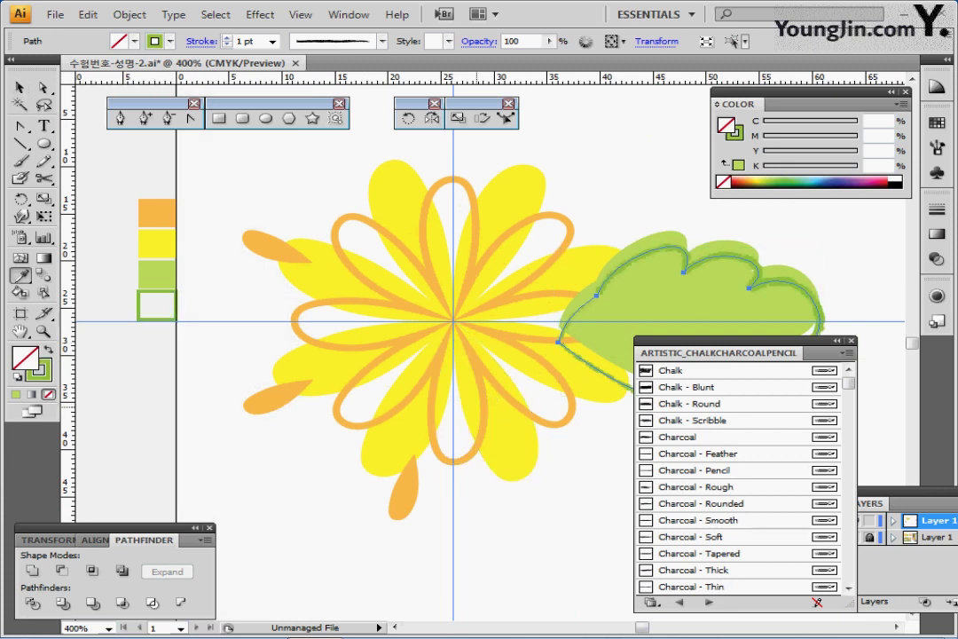
{"action": "left_click", "coordinate": [480, 407], "text": "ctrl+alt"}
{"action": "left_click_drag", "start_coordinate": [529, 373], "coordinate": [356, 355]}
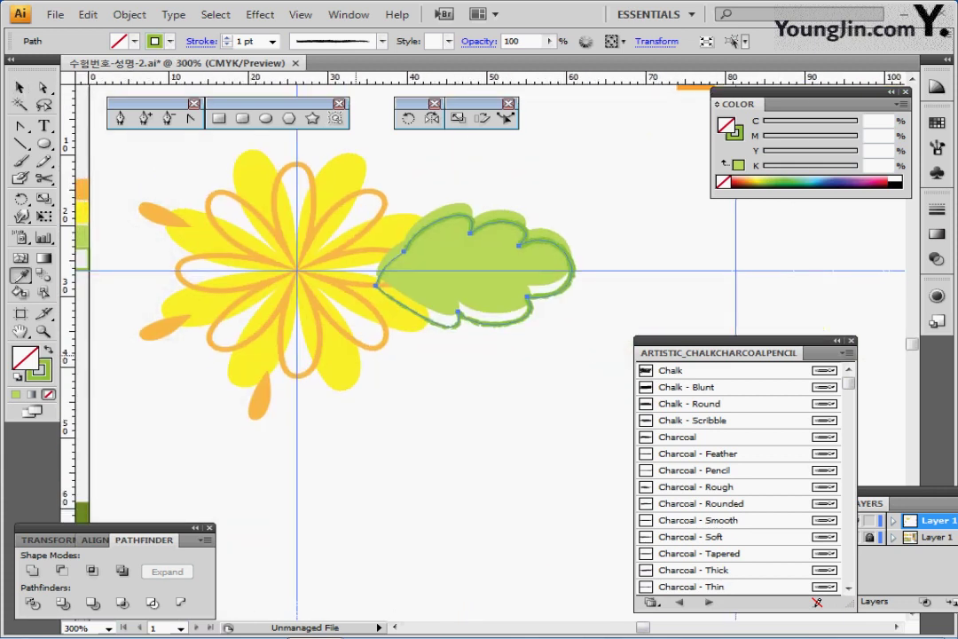
- Close the brush library and paint a central vein through the leaf, from just outside its base toward its tip
{"action": "left_click", "coordinate": [837, 341]}
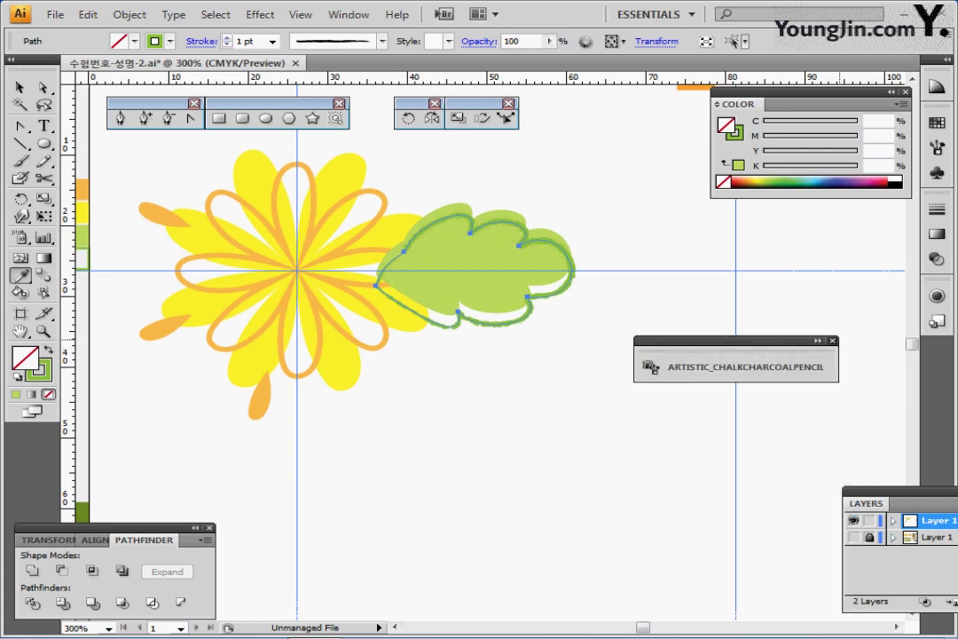
{"action": "left_click", "coordinate": [832, 341]}
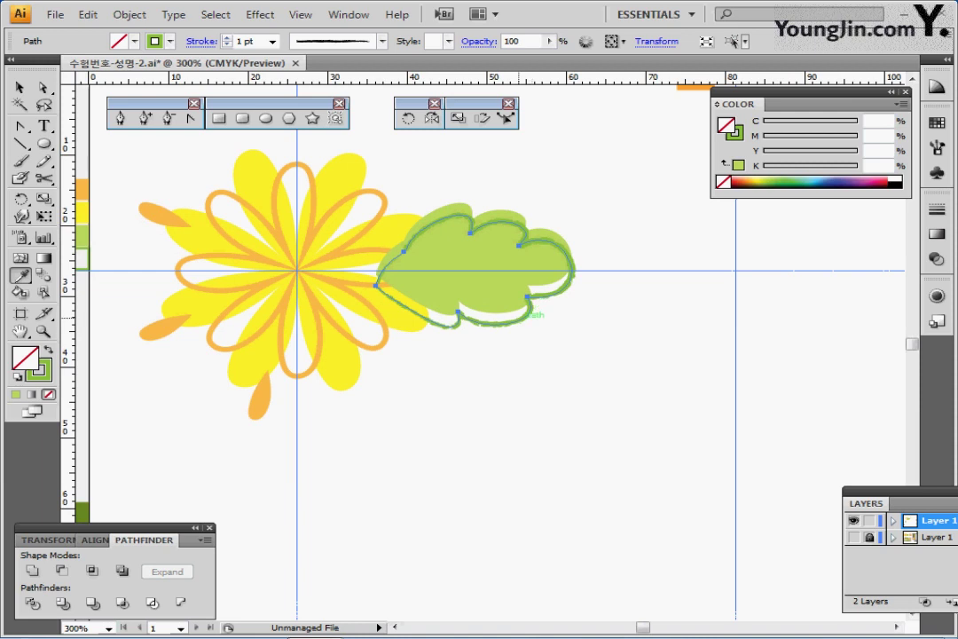
{"action": "left_click", "coordinate": [21, 160]}
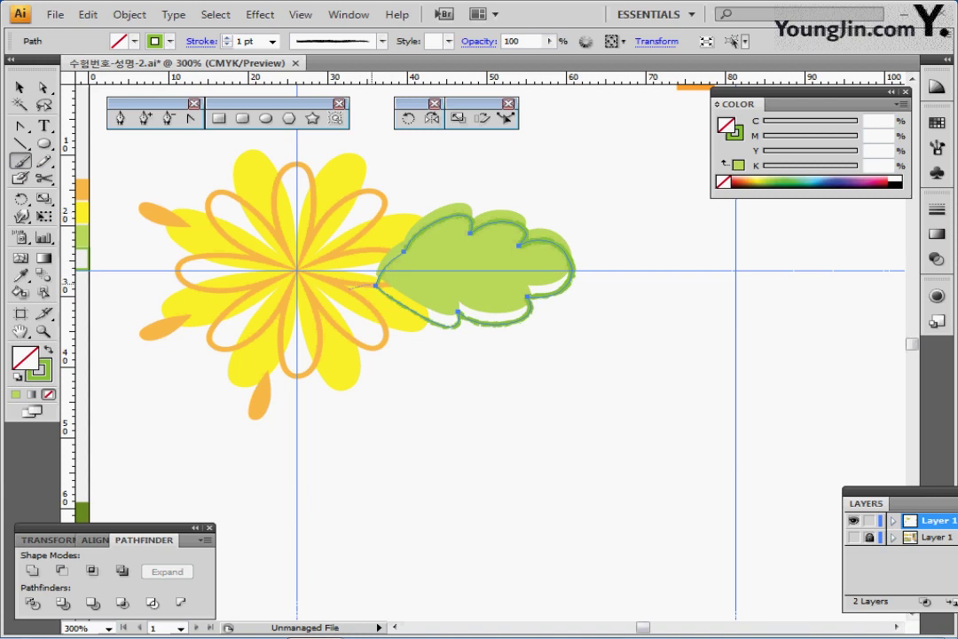
{"action": "left_click_drag", "start_coordinate": [373, 285], "coordinate": [552, 263]}
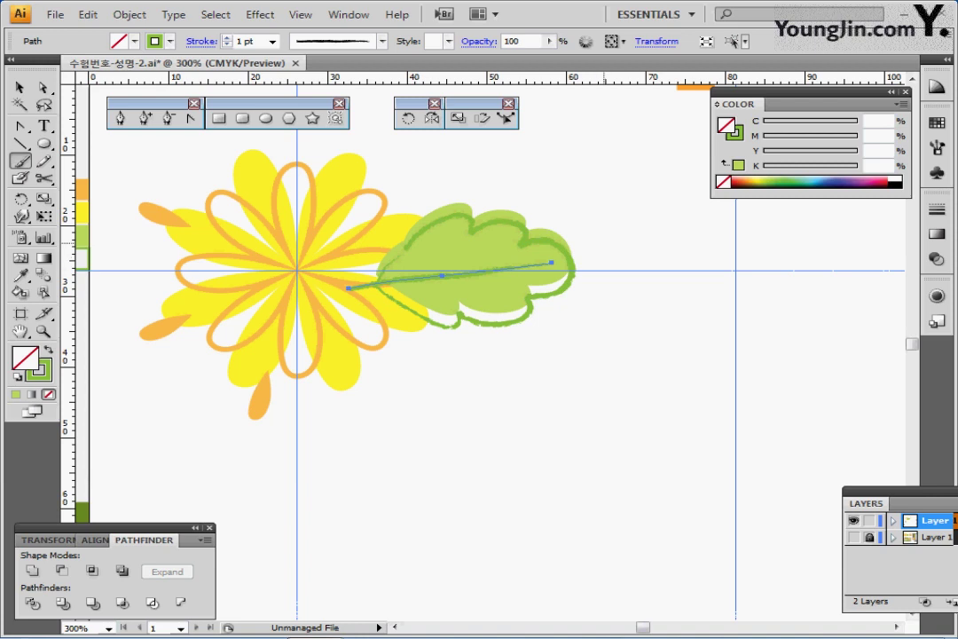
- Send the filled leaf, its brushed outline and the central vein behind the flower
{"action": "left_click_drag", "start_coordinate": [584, 192], "coordinate": [519, 292]}
{"action": "left_click_drag", "start_coordinate": [583, 291], "coordinate": [583, 293]}
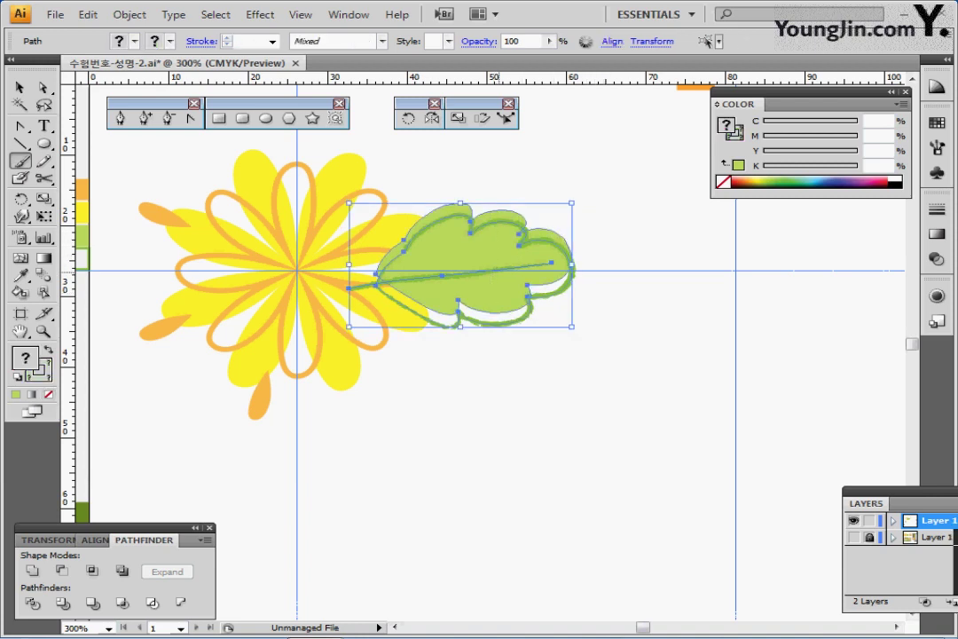
{"action": "key", "text": "ctrl+shift+bracketleft"}
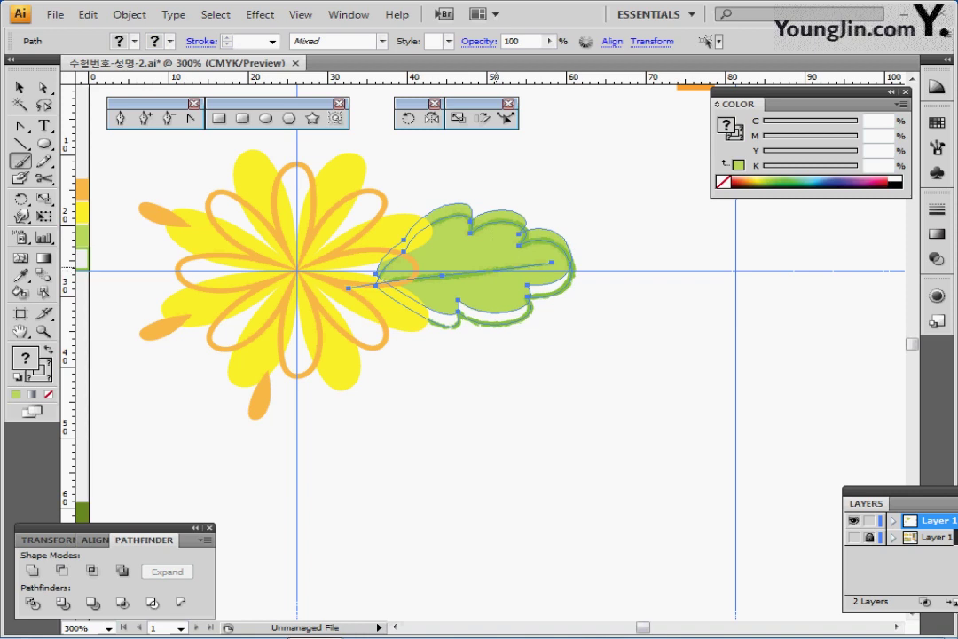
- Define a pattern swatch named 국화 from all the flower's petals, leaving the leaf and its vein out of the selection
{"action": "key", "text": "ctrl"}
{"action": "left_click_drag", "start_coordinate": [135, 145], "coordinate": [353, 417]}
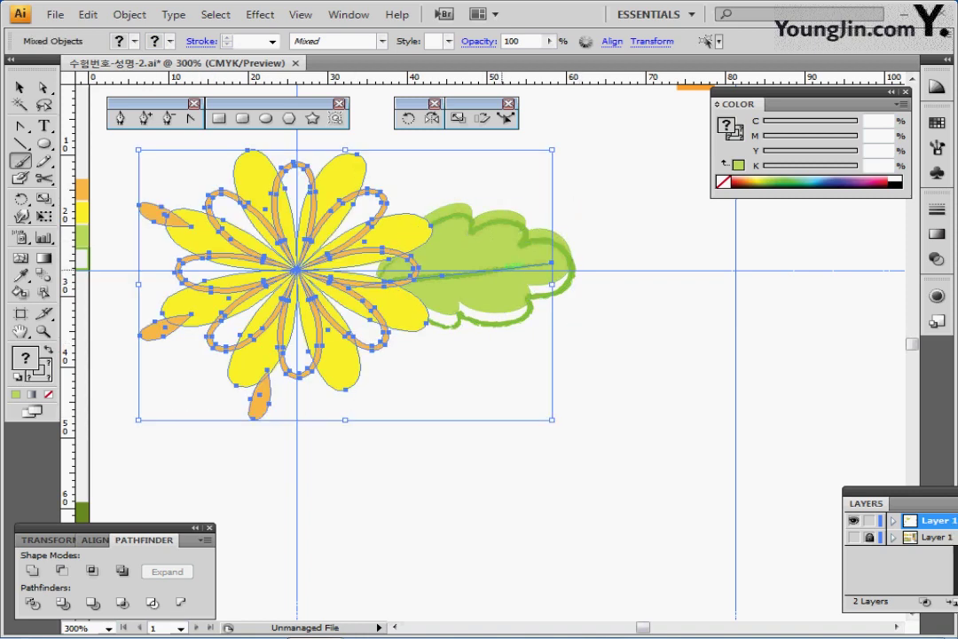
{"action": "left_click", "coordinate": [503, 270], "text": "ctrl+shift"}
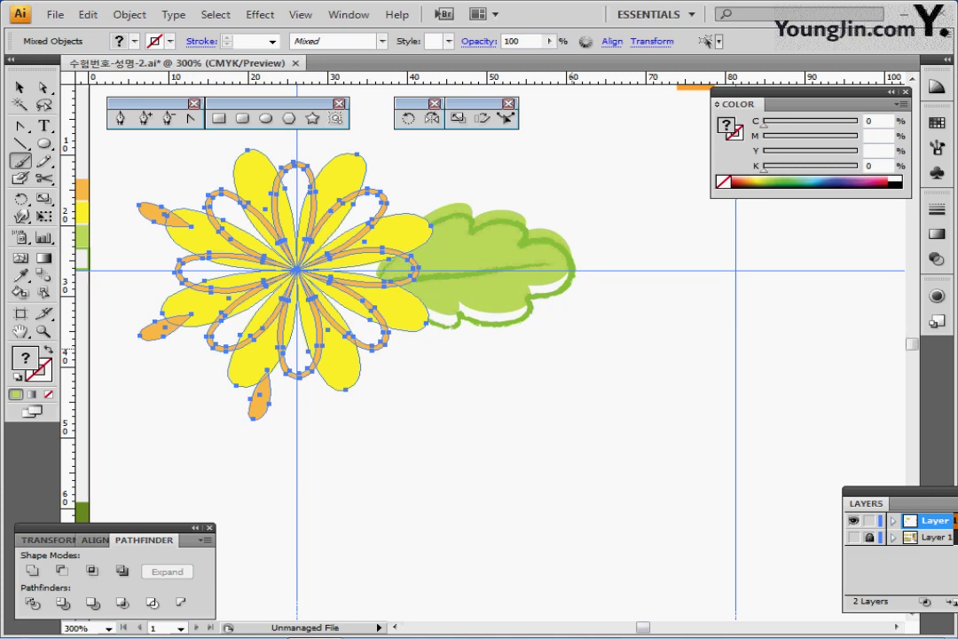
{"action": "left_click", "coordinate": [88, 14]}
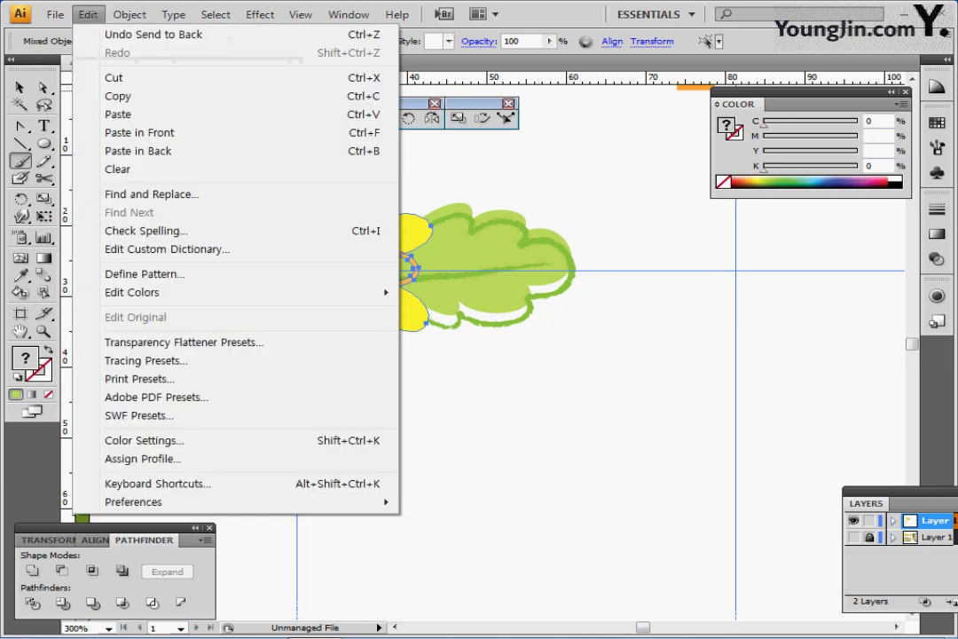
{"action": "left_click", "coordinate": [145, 273]}
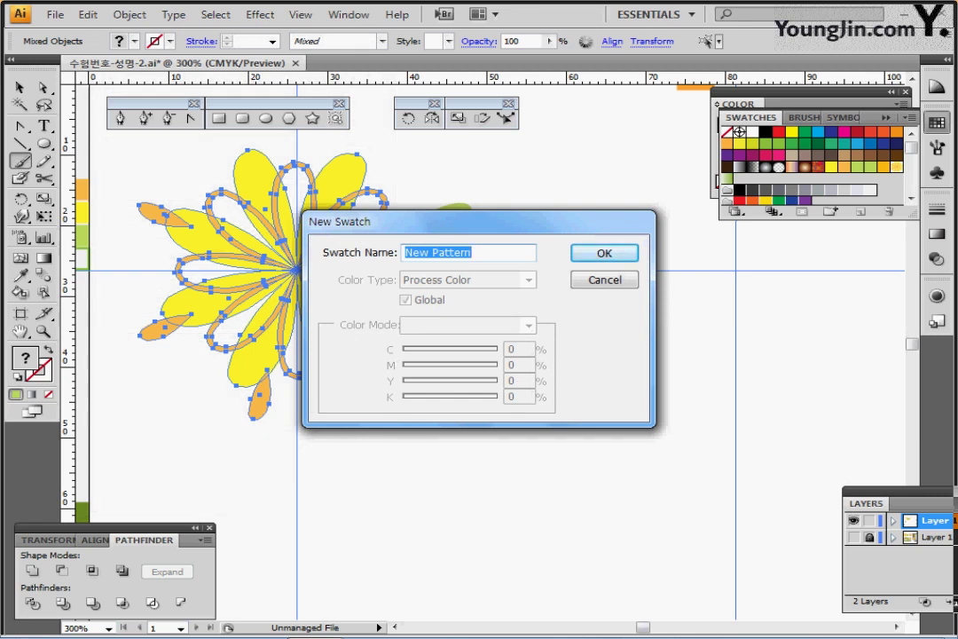
{"action": "type", "text": "rnr"}
{"action": "key", "text": "BackSpace"}
{"action": "key", "text": "BackSpace"}
{"action": "key", "text": "BackSpace"}
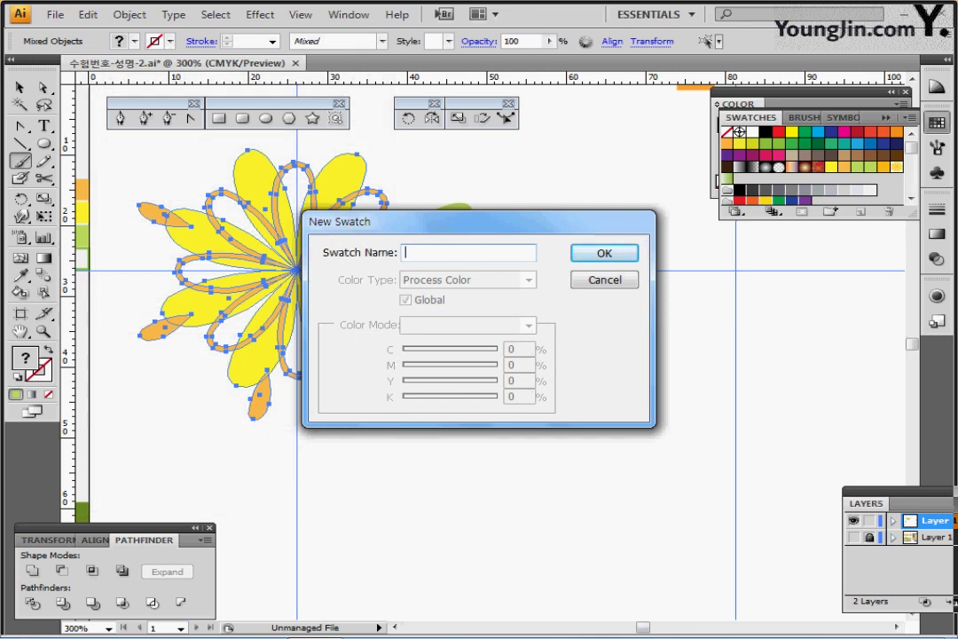
{"action": "type", "text": "국하"}
{"action": "key", "text": "BackSpace"}
{"action": "key", "text": "BackSpace"}
{"action": "type", "text": "화"}
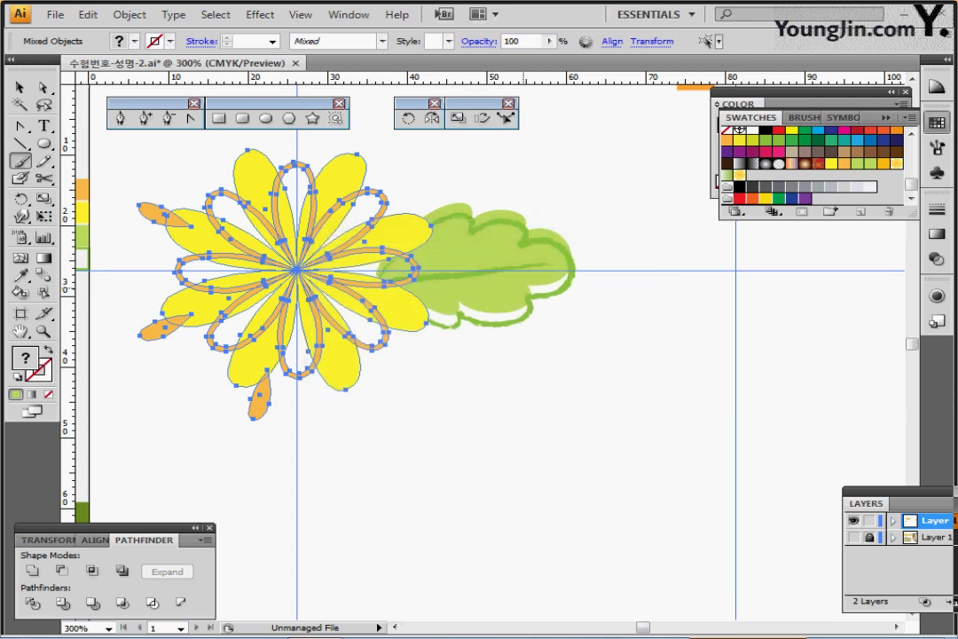
- Clear the selection and draw a 26 mm by 26 mm circle centred on the guide intersection beyond the leaf
{"action": "key", "text": "ctrl+minus"}
{"action": "mouse_move", "coordinate": [536, 326]}
{"action": "left_mouse_down"}
{"action": "mouse_move", "coordinate": [395, 321]}
{"action": "mouse_move", "coordinate": [340, 288]}
{"action": "left_mouse_up"}
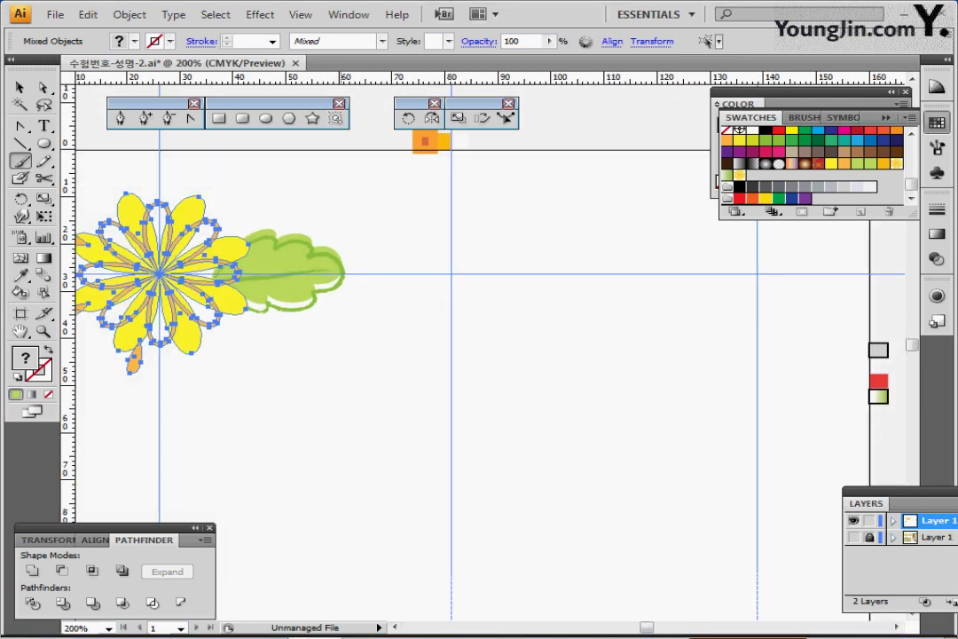
{"action": "key", "text": "ctrl+shift+a"}
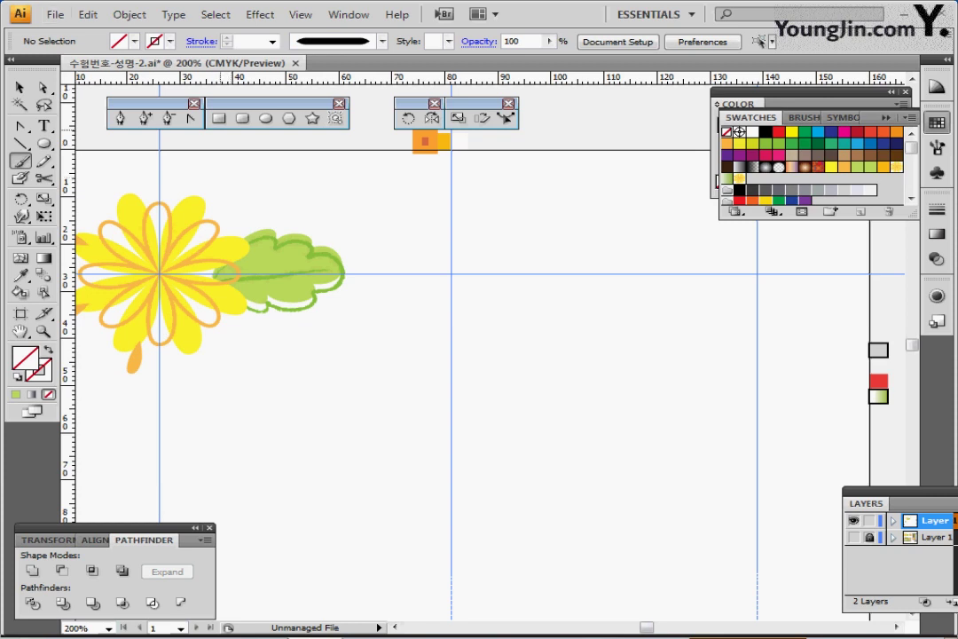
{"action": "left_click", "coordinate": [265, 118]}
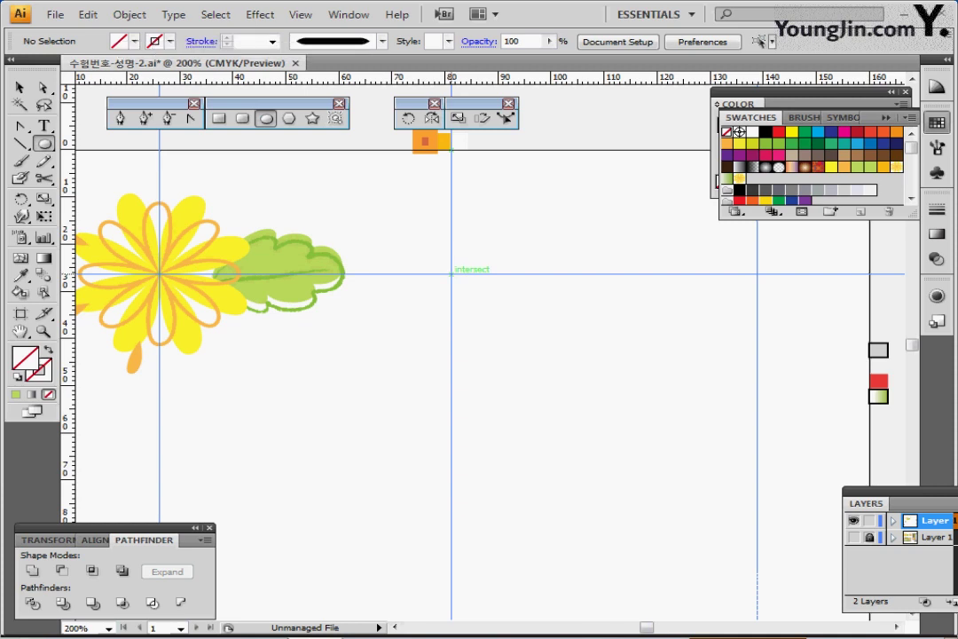
{"action": "left_click", "coordinate": [451, 273]}
{"action": "left_click_drag", "start_coordinate": [451, 271], "coordinate": [523, 319]}
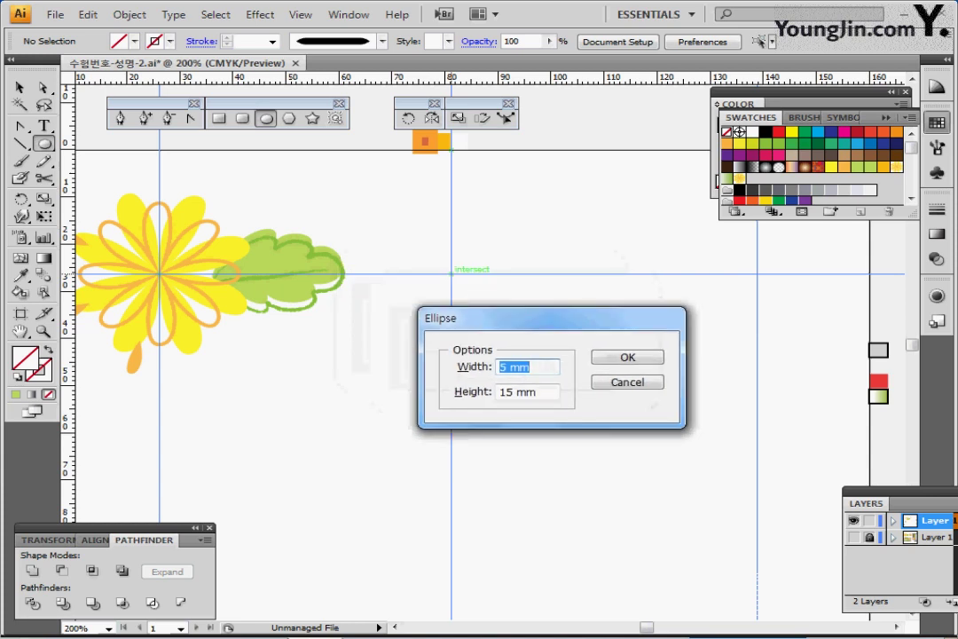
{"action": "type", "text": "26"}
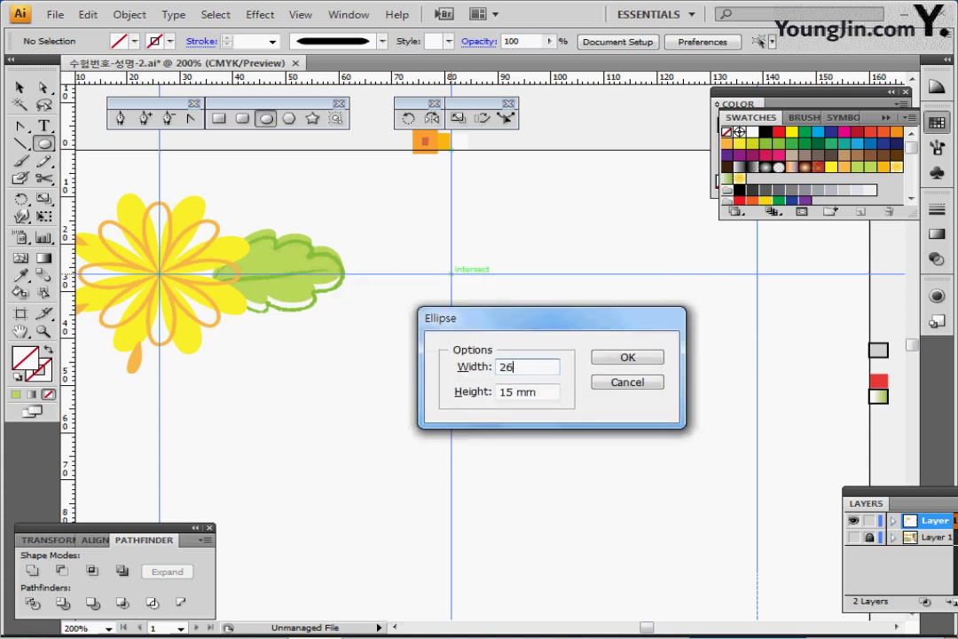
{"action": "key", "text": "Tab"}
{"action": "type", "text": "26"}
{"action": "key", "text": "Return"}
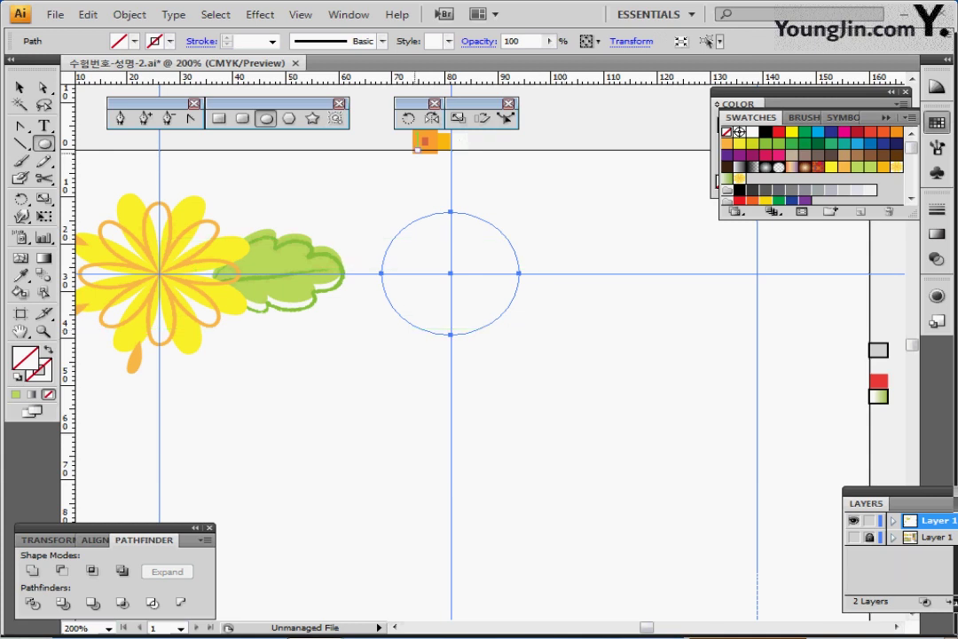
- Give the circle the red-orange fill and 5 pt orange stroke sampled from the small sample square above it, and deselect it
{"action": "left_click", "coordinate": [424, 142]}
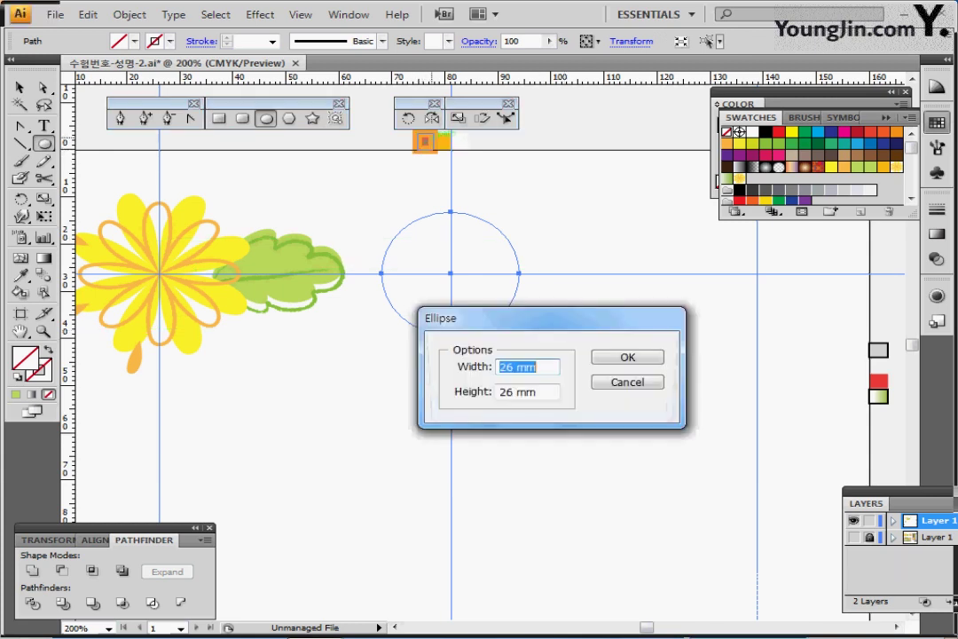
{"action": "key", "text": "Return"}
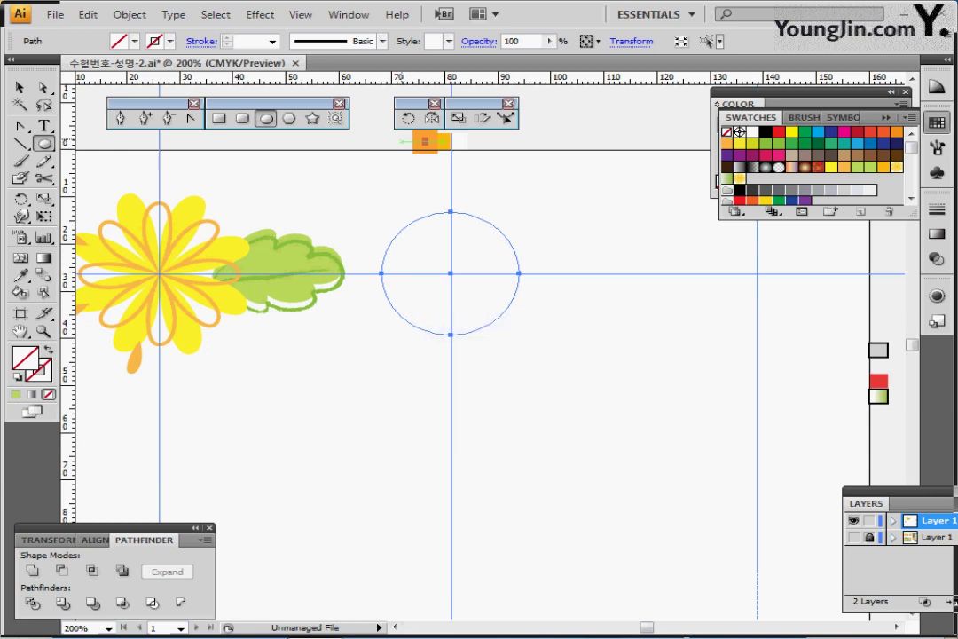
{"action": "key", "text": "i"}
{"action": "left_click", "coordinate": [424, 142]}
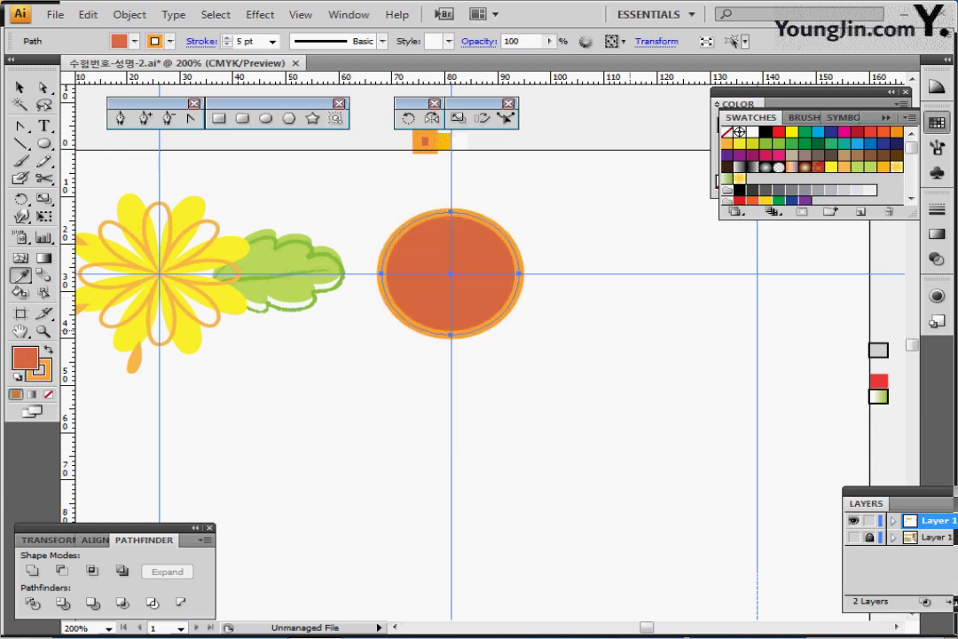
{"action": "key", "text": "ctrl+shift+a"}
- Deselect the large circle and pick up the plain yellow-orange fill without stroke from the small sample square above it
{"action": "left_click", "coordinate": [461, 300], "text": "ctrl"}
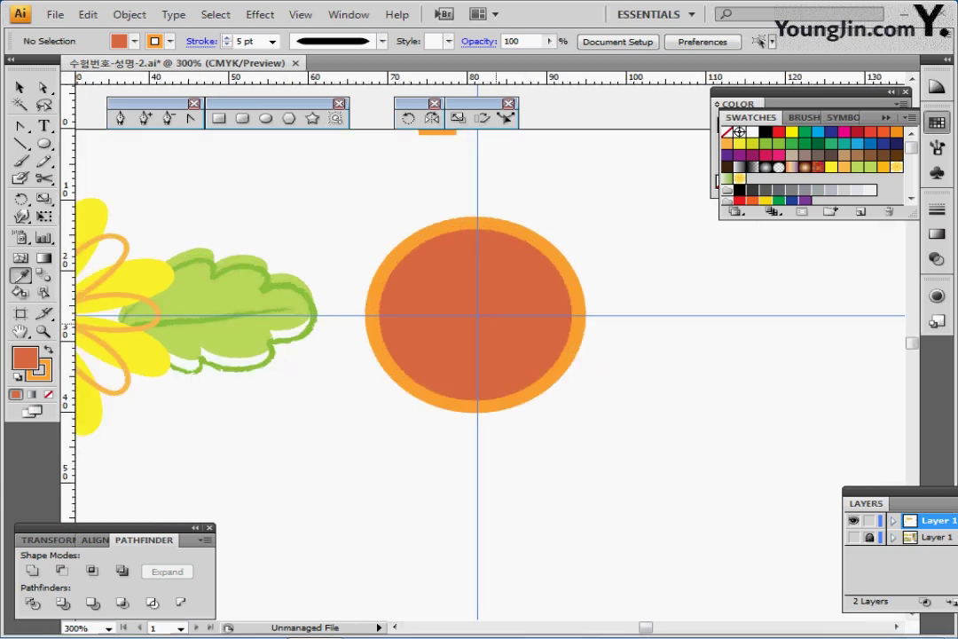
{"action": "left_click", "coordinate": [495, 329], "text": "ctrl"}
{"action": "left_click", "coordinate": [496, 330], "text": "ctrl"}
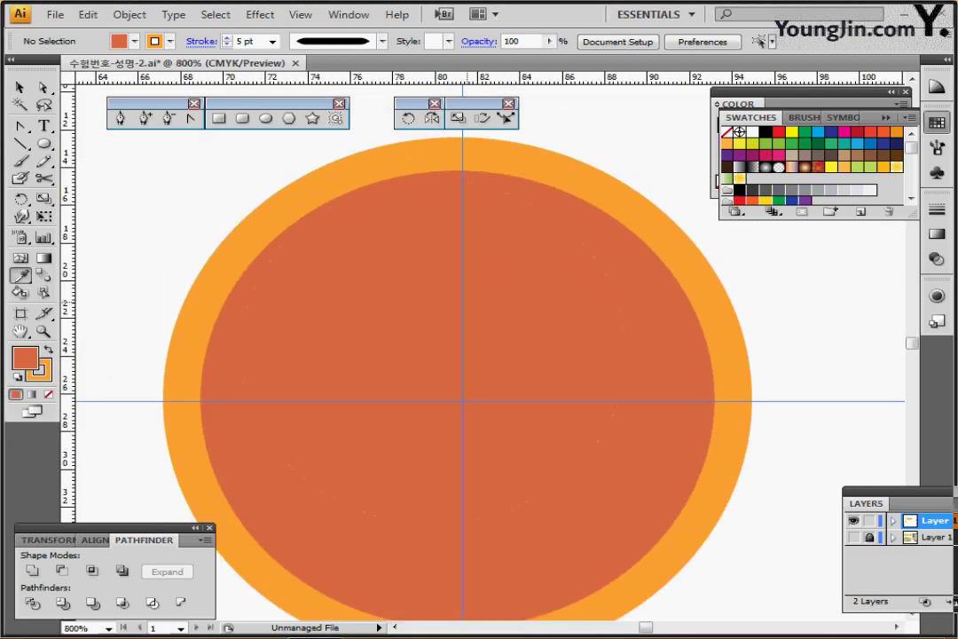
{"action": "key", "text": "ctrl+minus"}
{"action": "left_click", "coordinate": [504, 197]}
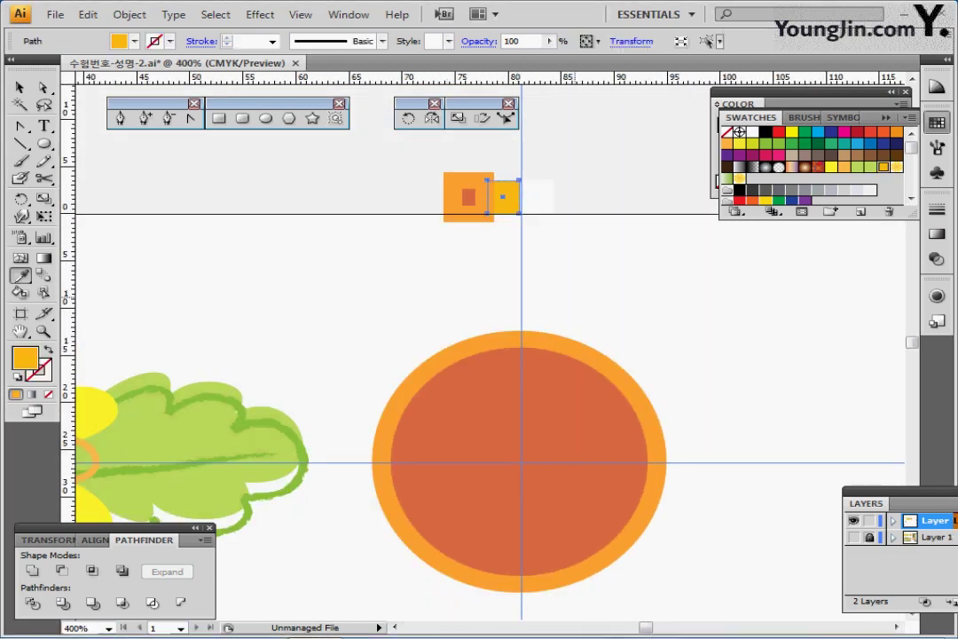
{"action": "key", "text": "ctrl+minus"}
{"action": "key", "text": "ctrl+plus"}
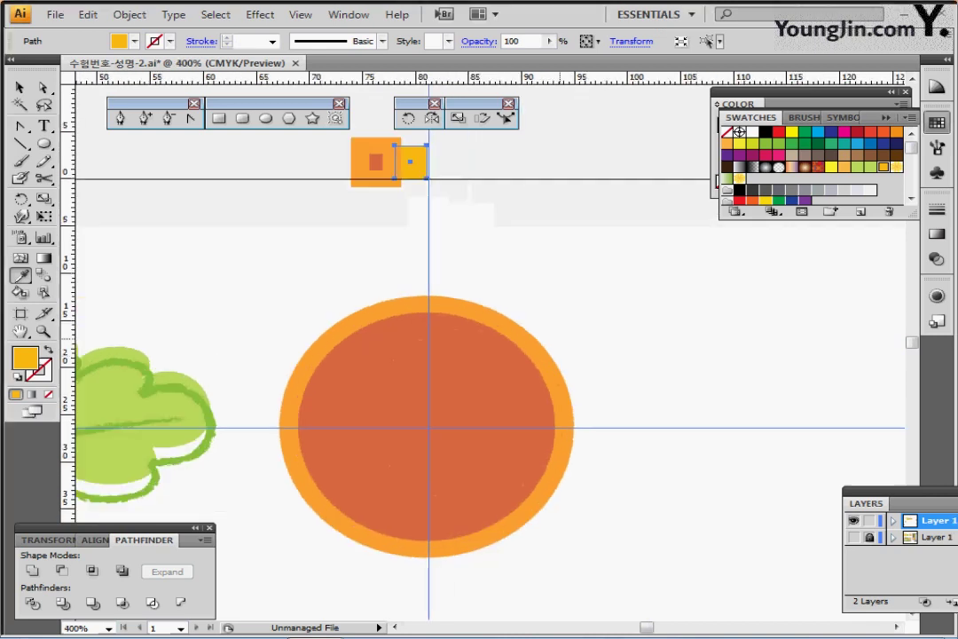
{"action": "left_click_drag", "start_coordinate": [479, 269], "coordinate": [488, 235]}
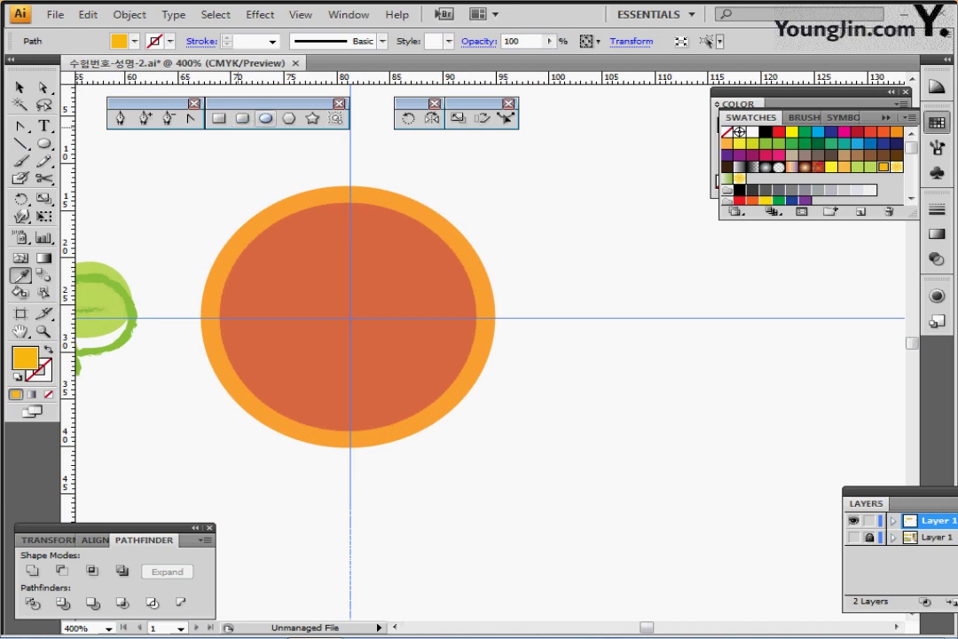
- Draw a small yellow-orange circle centred on the guide intersection and a white circle about 1.9 mm wide inside it
{"action": "left_click", "coordinate": [265, 118]}
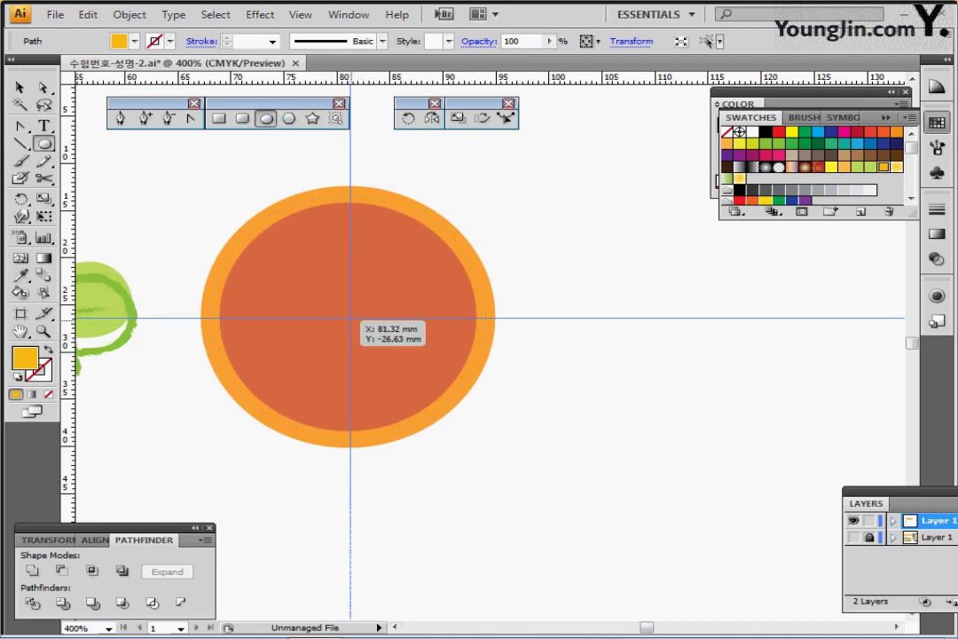
{"action": "left_click_drag", "start_coordinate": [351, 318], "coordinate": [364, 330]}
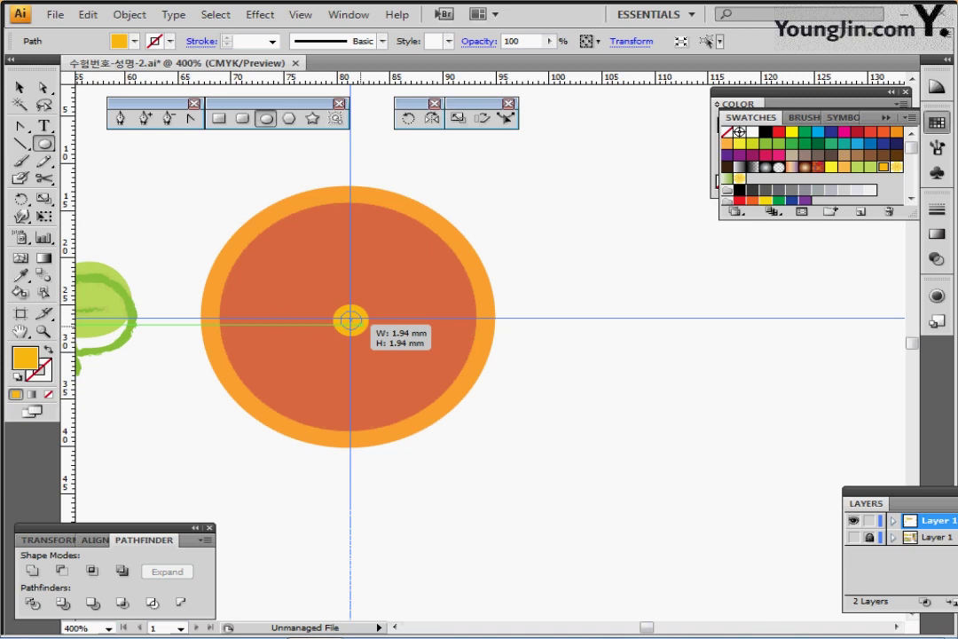
{"action": "left_click_drag", "start_coordinate": [364, 330], "coordinate": [363, 329]}
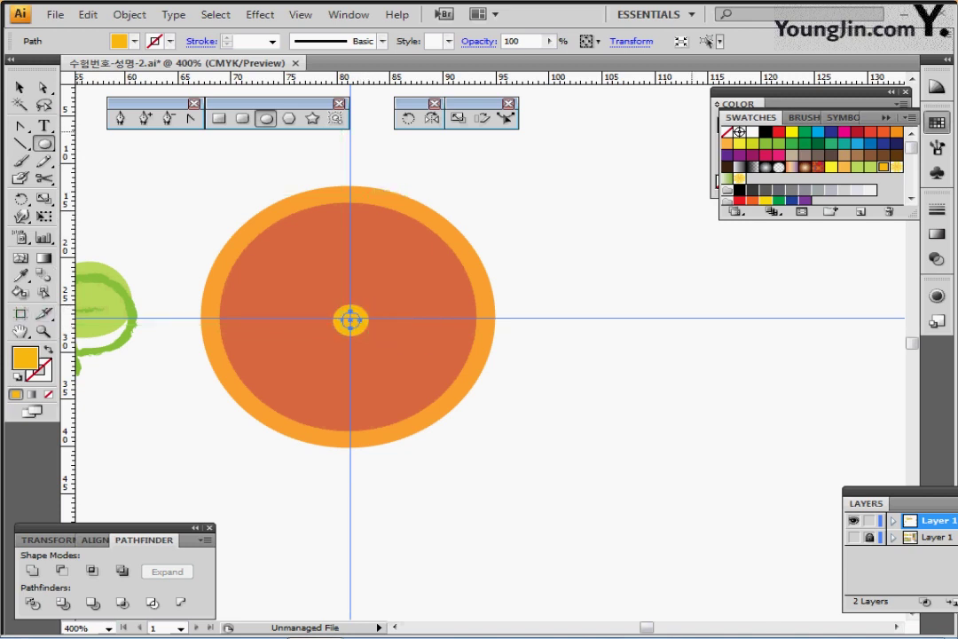
{"action": "left_click", "coordinate": [752, 132]}
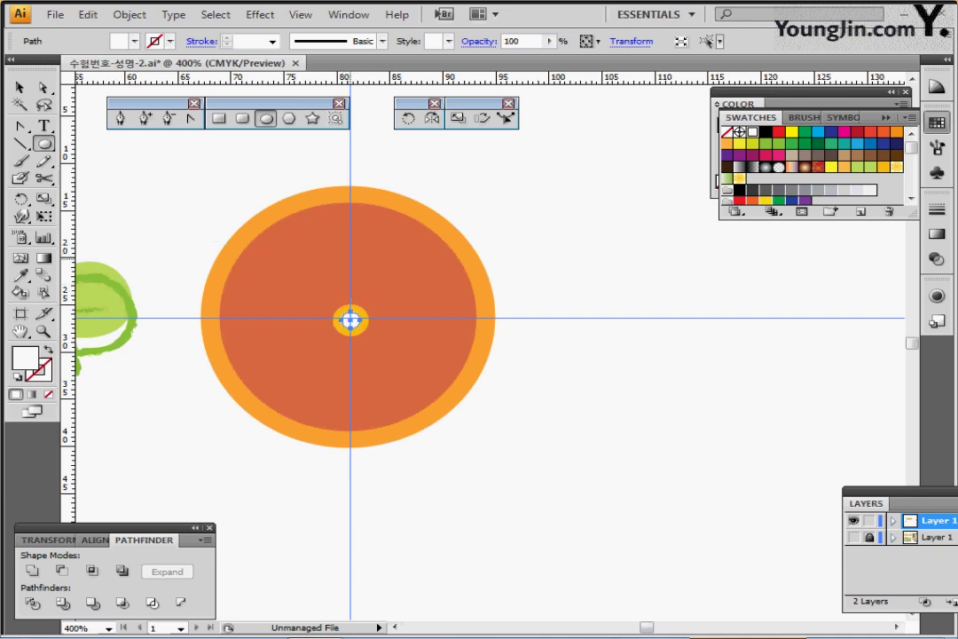
- Draw a narrow upright ellipse as a petal above the centre circles and give it their yellow-orange fill
{"action": "left_click_drag", "start_coordinate": [351, 258], "coordinate": [364, 303]}
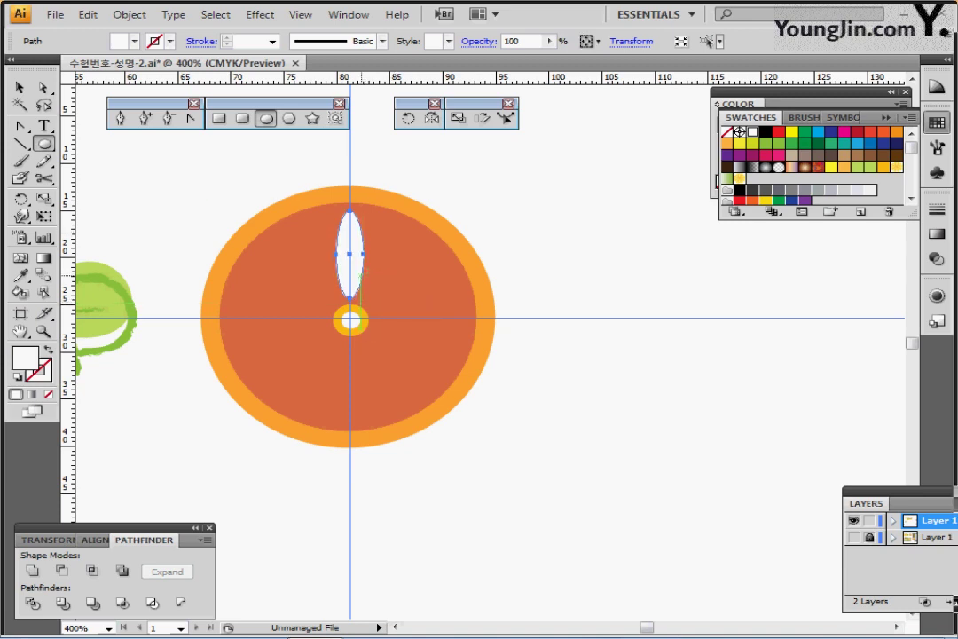
{"action": "key", "text": "i"}
{"action": "left_click", "coordinate": [363, 311]}
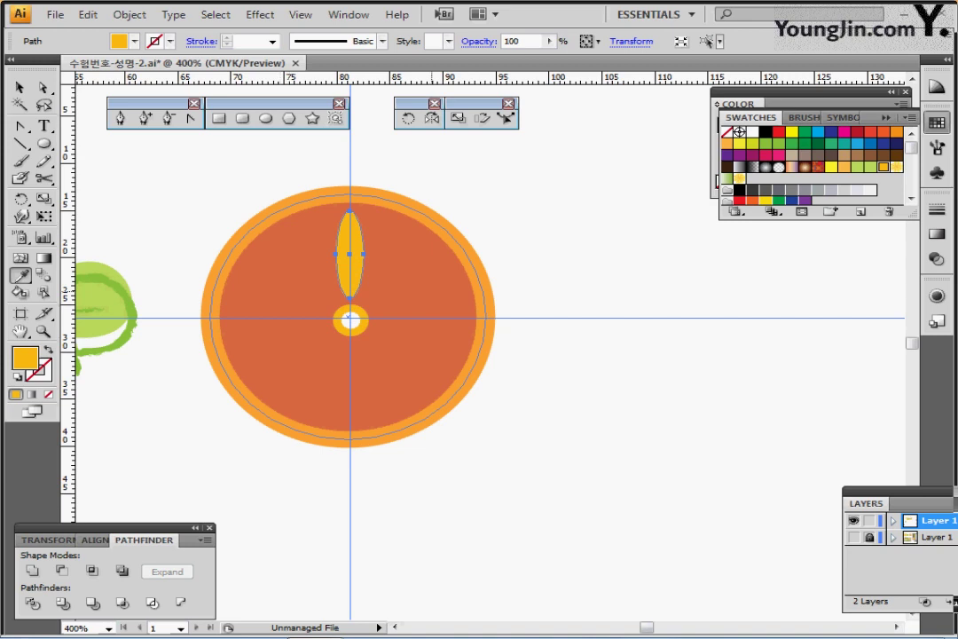
- Draw a small narrow ellipse inside the petal's outer end, fill it with white and deselect it
{"action": "key", "text": "l"}
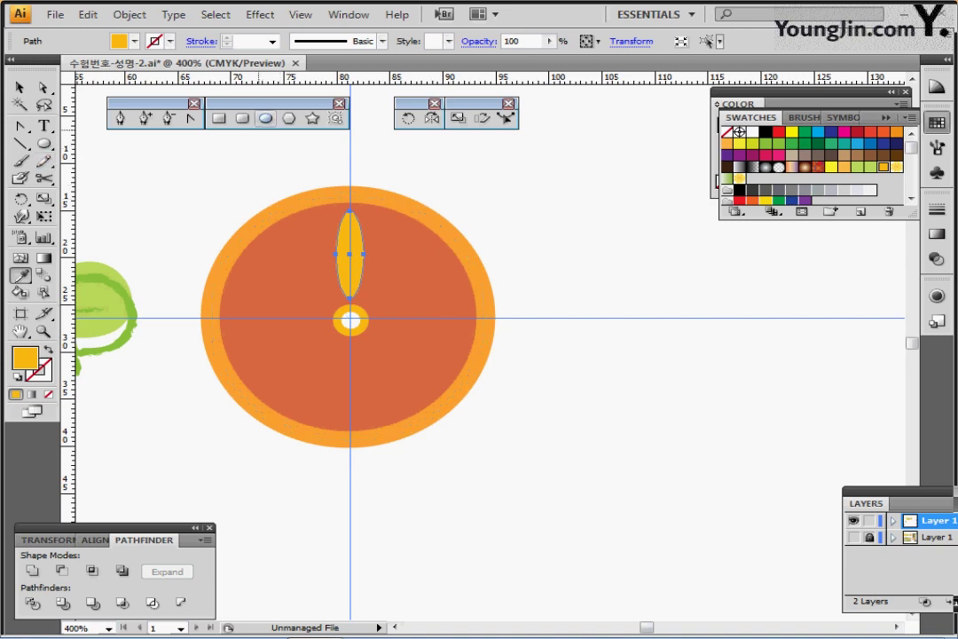
{"action": "left_click", "coordinate": [265, 119]}
{"action": "mouse_move", "coordinate": [350, 211]}
{"action": "left_mouse_down"}
{"action": "mouse_move", "coordinate": [352, 235]}
{"action": "mouse_move", "coordinate": [363, 240]}
{"action": "mouse_move", "coordinate": [351, 229]}
{"action": "left_mouse_up"}
{"action": "left_click", "coordinate": [753, 131]}
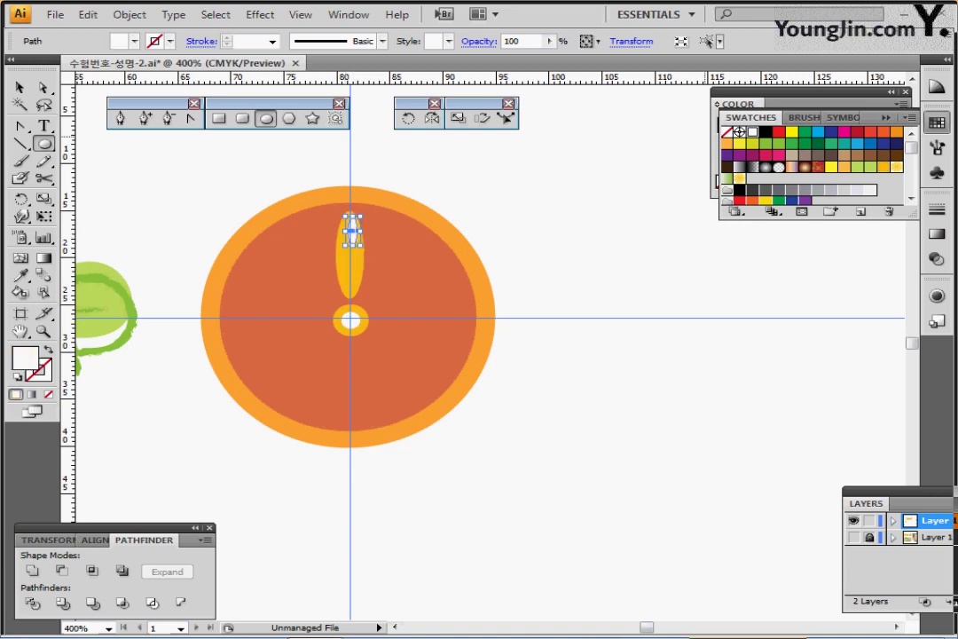
{"action": "left_click", "coordinate": [550, 222], "text": "ctrl"}
- Select the large circle, the petal, its highlight and the centre circles, and align them by their horizontal centres
{"action": "key", "text": "ctrl+a"}
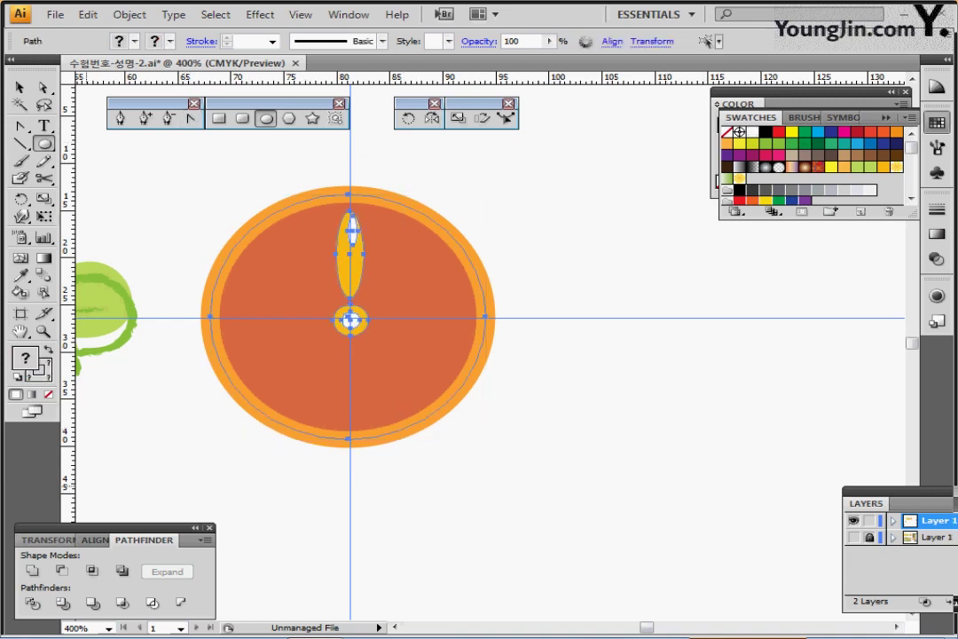
{"action": "left_click_drag", "start_coordinate": [115, 529], "coordinate": [135, 442]}
{"action": "left_click", "coordinate": [114, 452]}
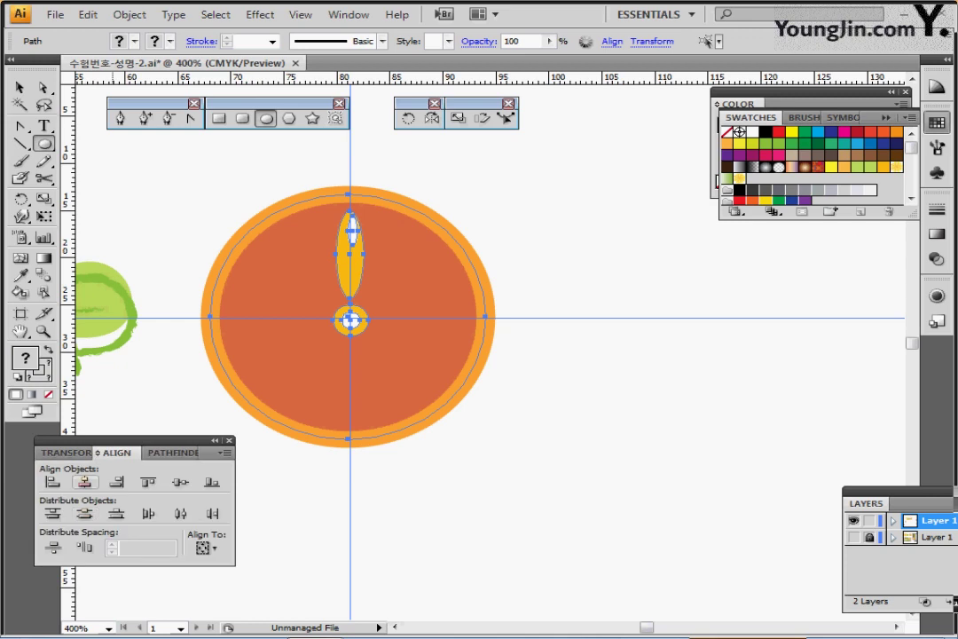
{"action": "left_click", "coordinate": [84, 482]}
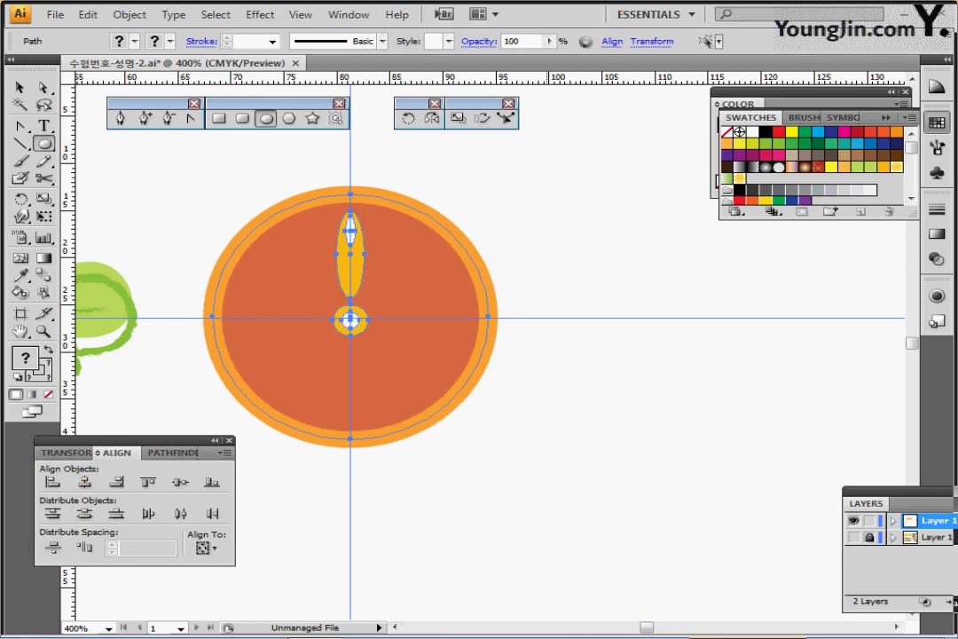
- Nudge the aligned motif until its small centre circles sit on the guide intersection, and clear the selection
{"action": "key", "text": "Up"}
{"action": "key", "text": "Up"}
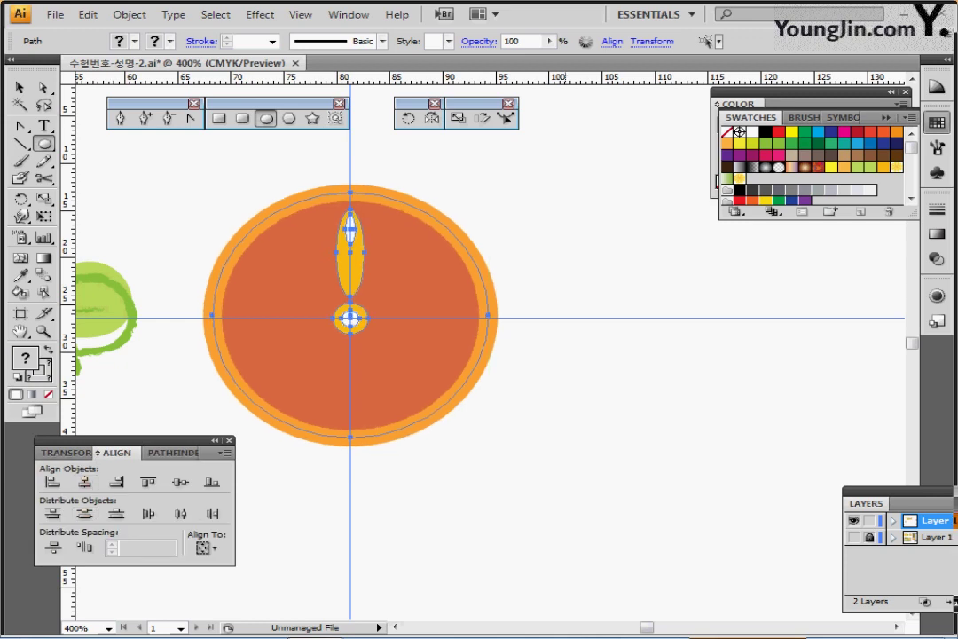
{"action": "key", "text": "Left"}
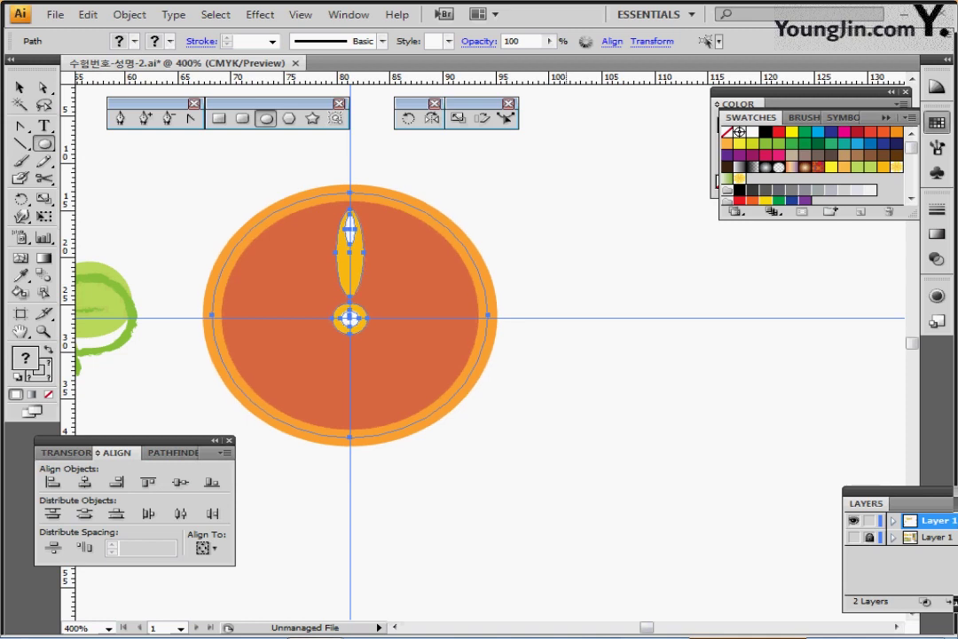
{"action": "key", "text": "Down"}
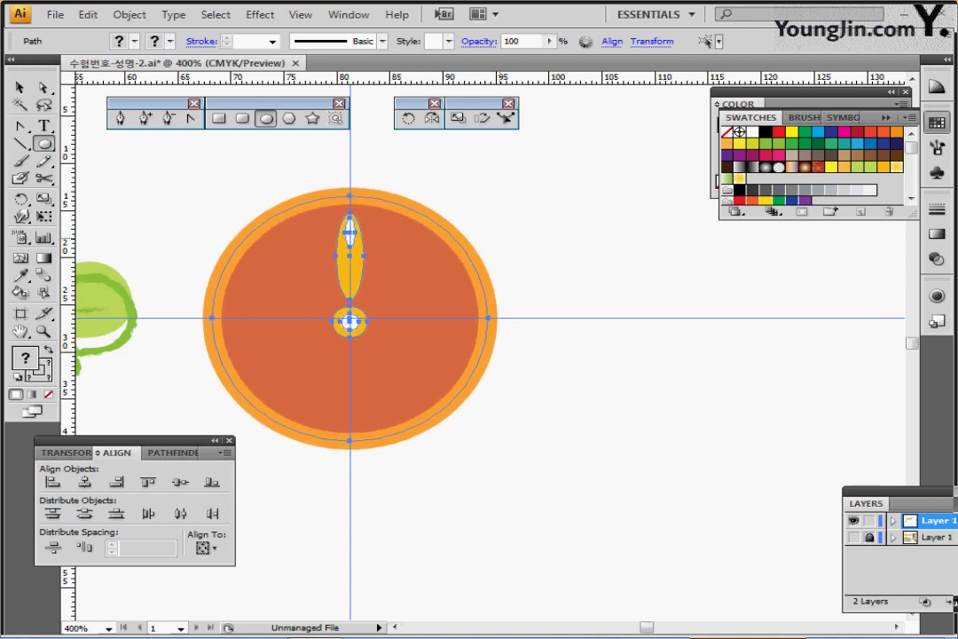
{"action": "key", "text": "Up"}
{"action": "key", "text": "Up"}
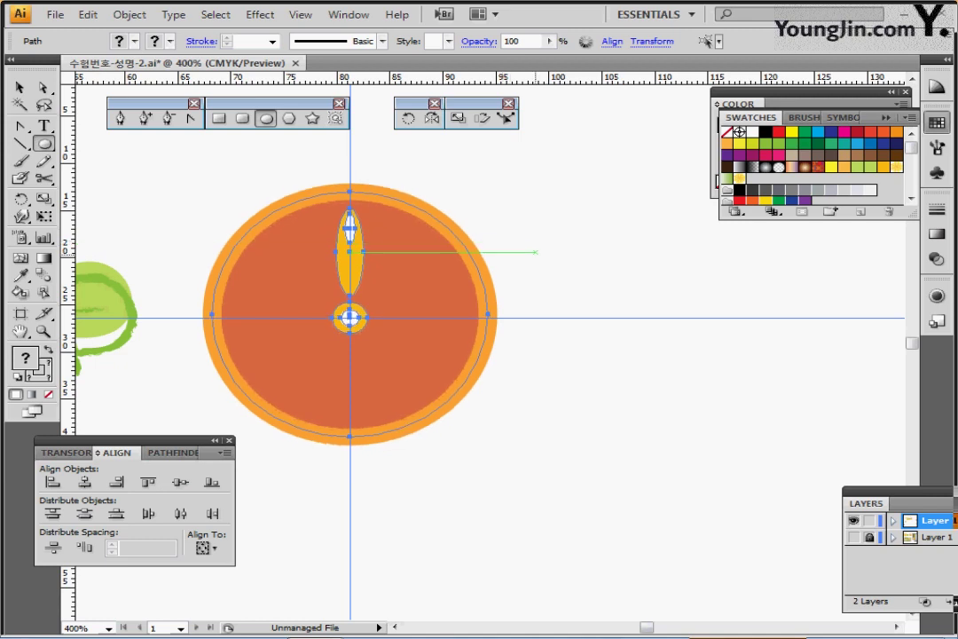
{"action": "key", "text": "ctrl+shift+a"}
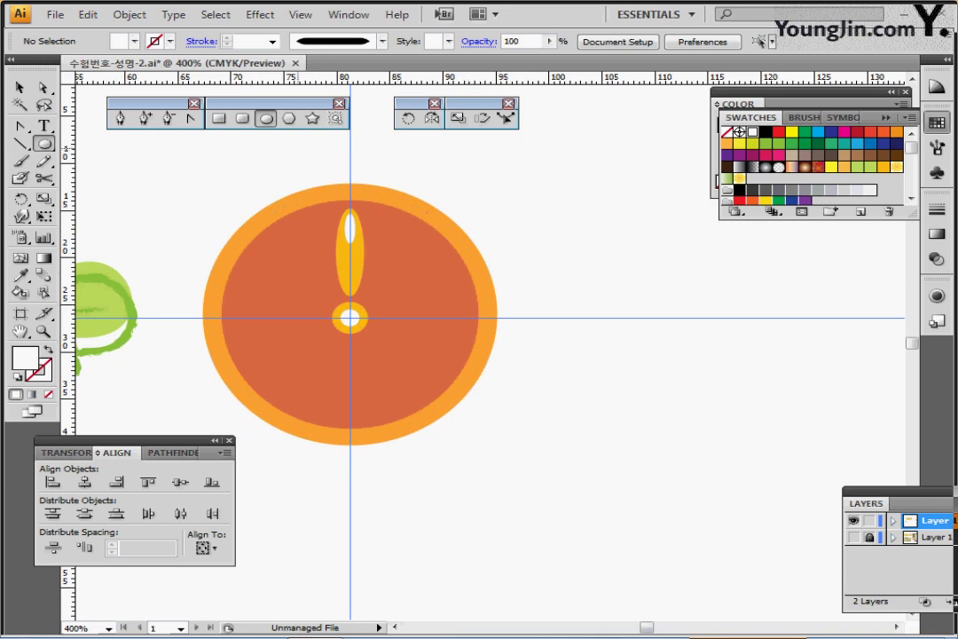
- Make a copy of the petal and its white highlight rotated 45° around the middle of the centre circle
{"action": "left_click_drag", "start_coordinate": [297, 147], "coordinate": [383, 222]}
{"action": "left_click", "coordinate": [433, 340], "text": "ctrl+shift"}
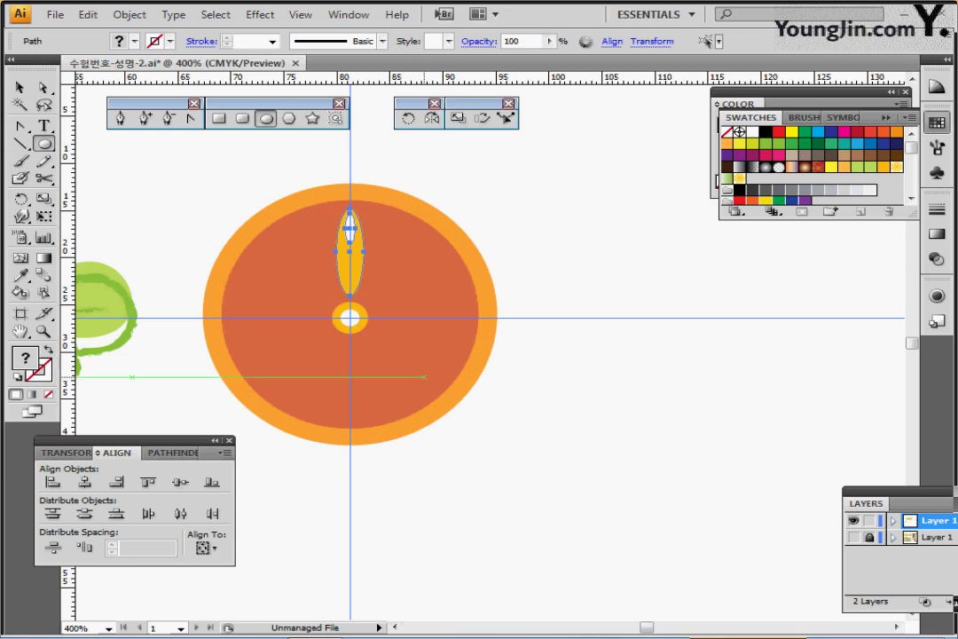
{"action": "key", "text": "r"}
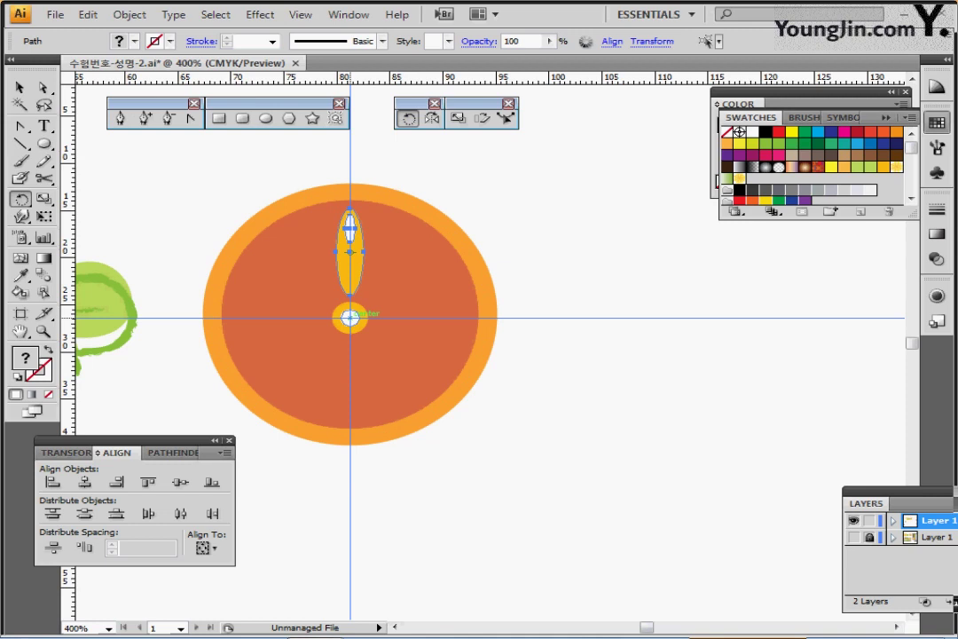
{"action": "left_click", "coordinate": [350, 317], "text": "alt"}
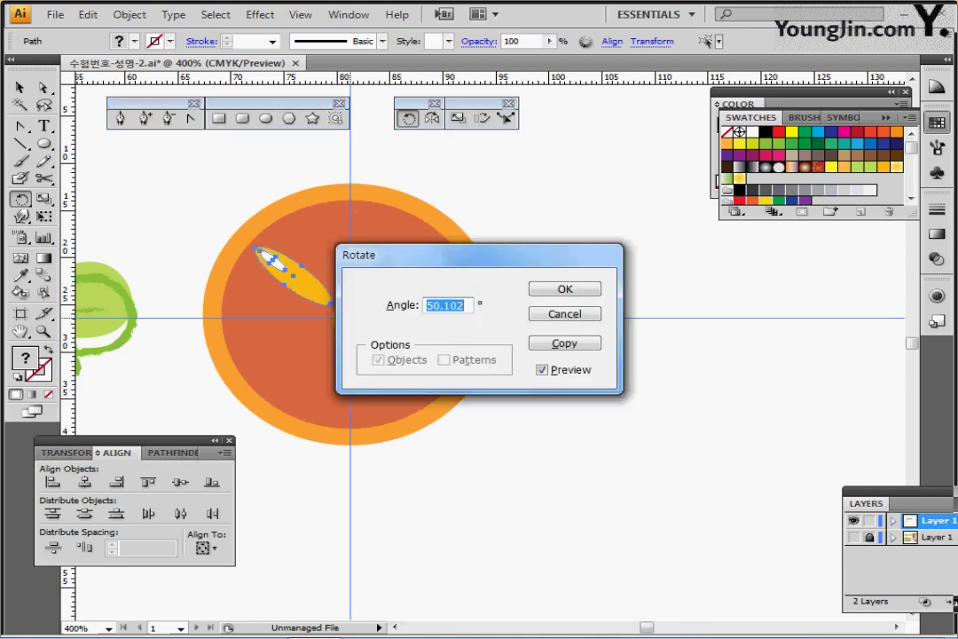
{"action": "type", "text": "45"}
{"action": "left_click", "coordinate": [565, 344]}
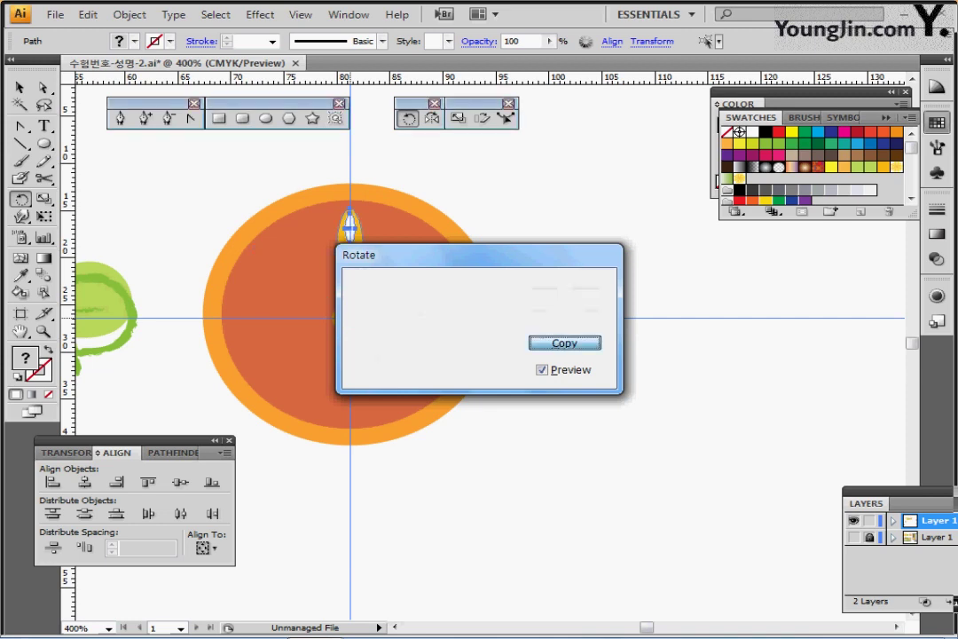
- Repeat the rotated copy six more times to complete a ring of eight petals around the centre
{"action": "key", "text": "ctrl+d"}
{"action": "key", "text": "ctrl+d"}
{"action": "key", "text": "ctrl+d"}
{"action": "key", "text": "ctrl+d"}
{"action": "key", "text": "ctrl+d"}
{"action": "key", "text": "ctrl+d"}
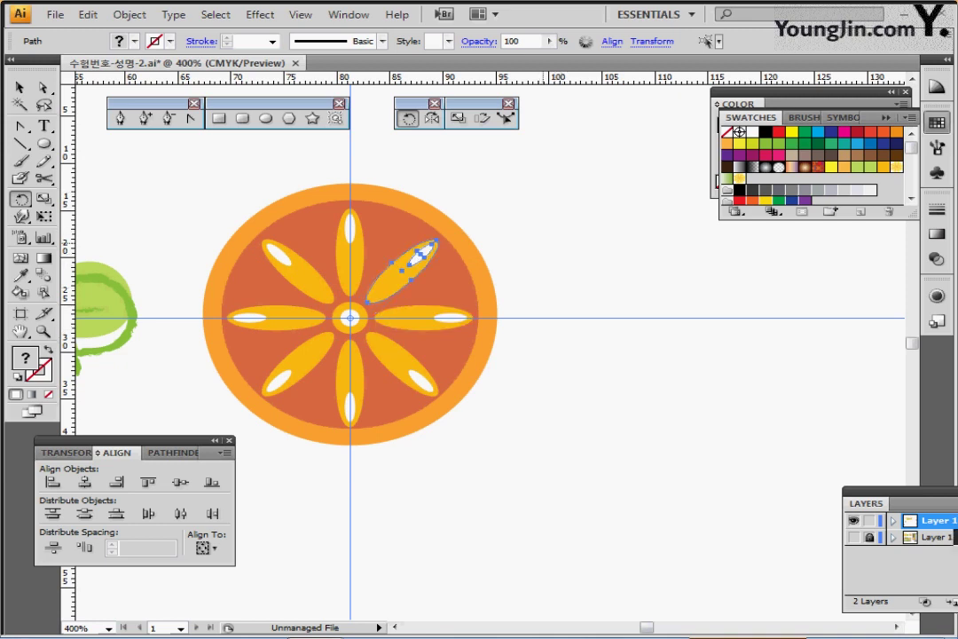
- Select all petals, their highlights and the centre circles without the large circle, and open the Drop Shadow effect for them
{"action": "left_click_drag", "start_coordinate": [199, 173], "coordinate": [492, 428]}
{"action": "left_click_drag", "start_coordinate": [458, 194], "coordinate": [423, 219]}
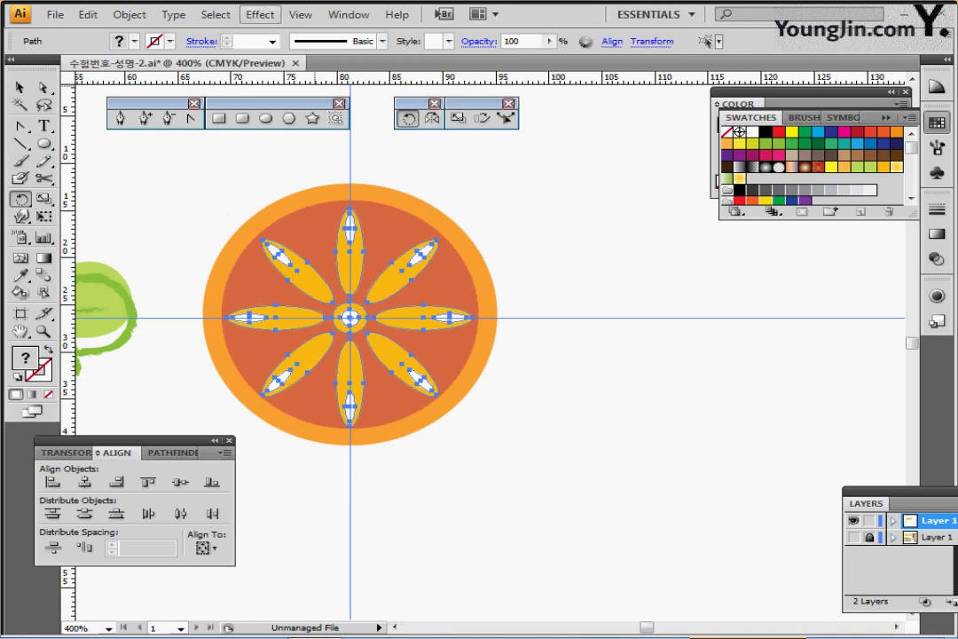
{"action": "left_click", "coordinate": [260, 14]}
{"action": "mouse_move", "coordinate": [399, 203]}
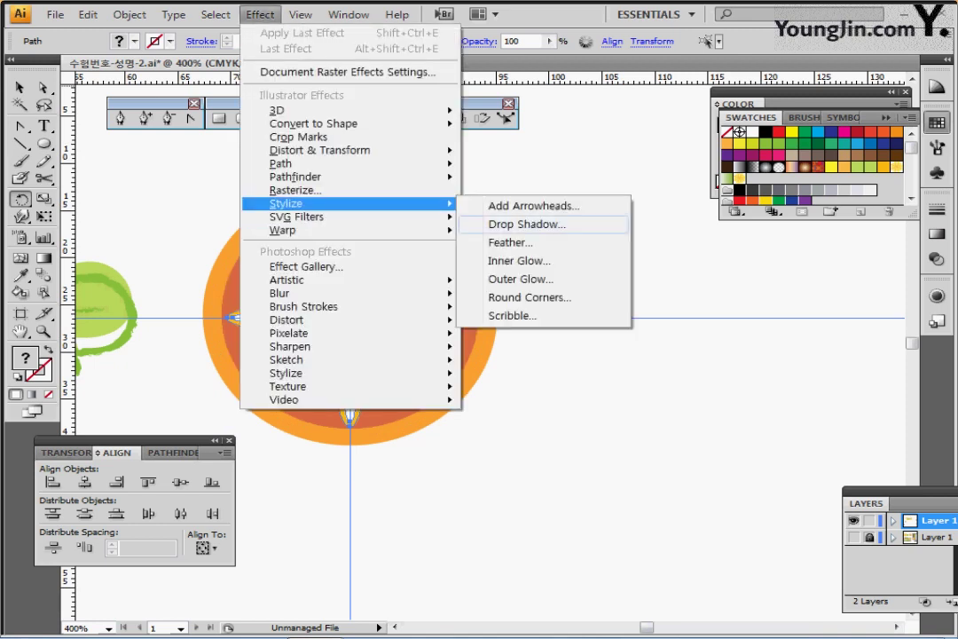
{"action": "left_click", "coordinate": [527, 224]}
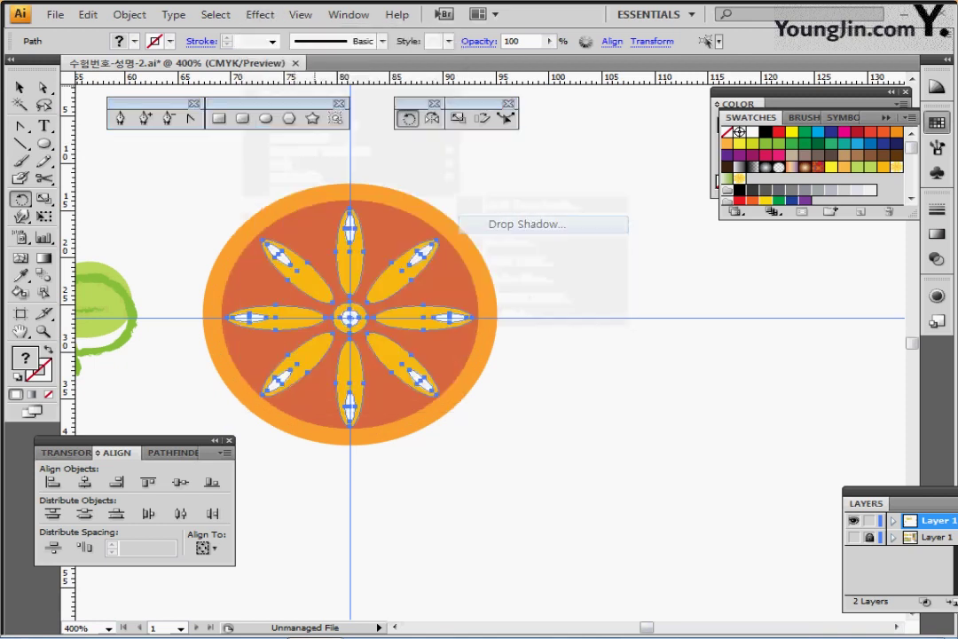
{"action": "left_click_drag", "start_coordinate": [372, 200], "coordinate": [589, 231]}
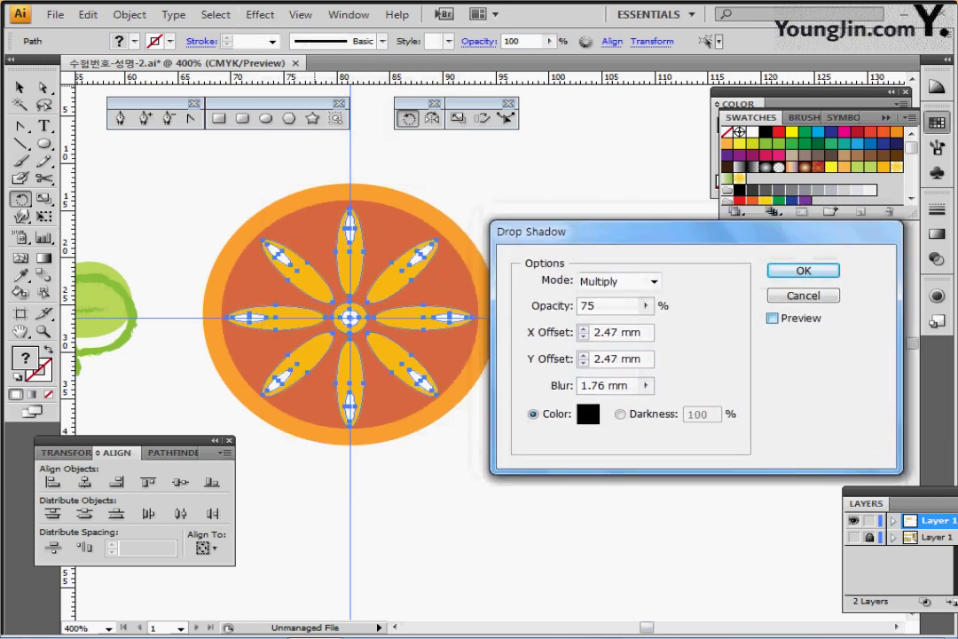
- Apply the drop shadow with preview on, X and Y offsets of 1 mm and a blur of 0.5 mm
{"action": "left_click", "coordinate": [773, 319]}
{"action": "left_click", "coordinate": [583, 337]}
{"action": "left_click", "coordinate": [583, 336]}
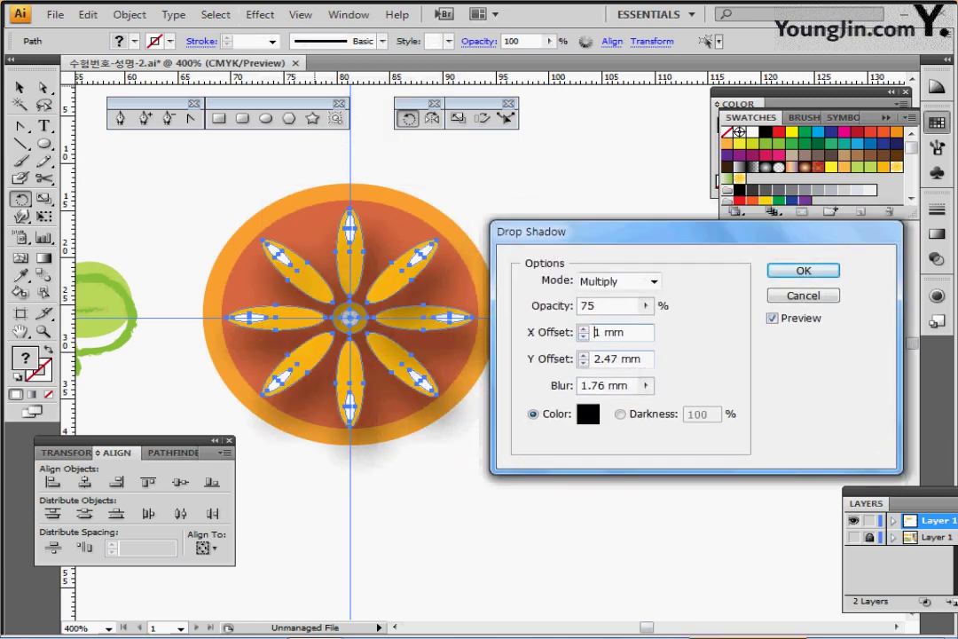
{"action": "double_click", "coordinate": [596, 358]}
{"action": "type", "text": "1"}
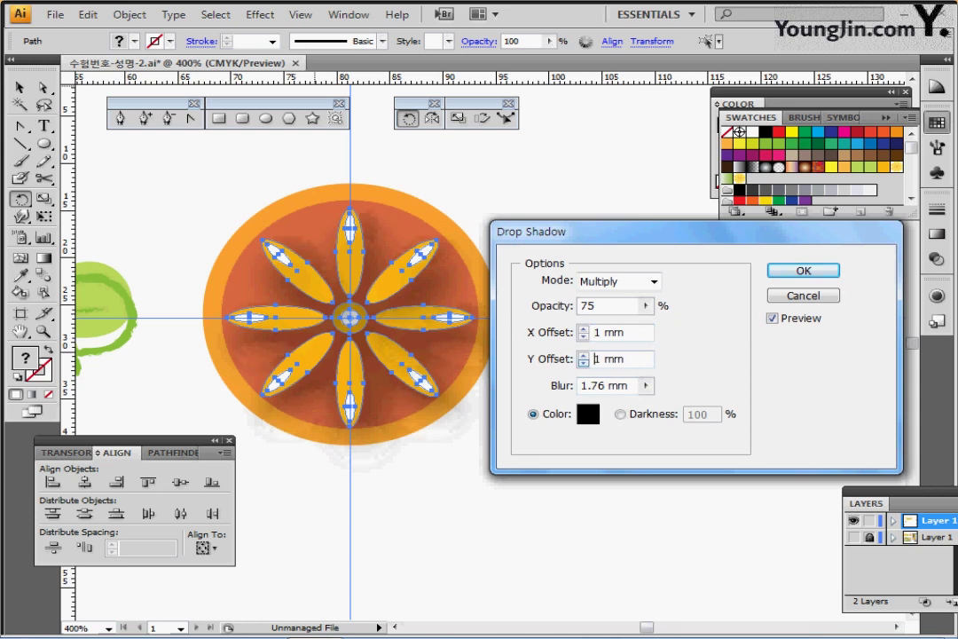
{"action": "key", "text": "Tab"}
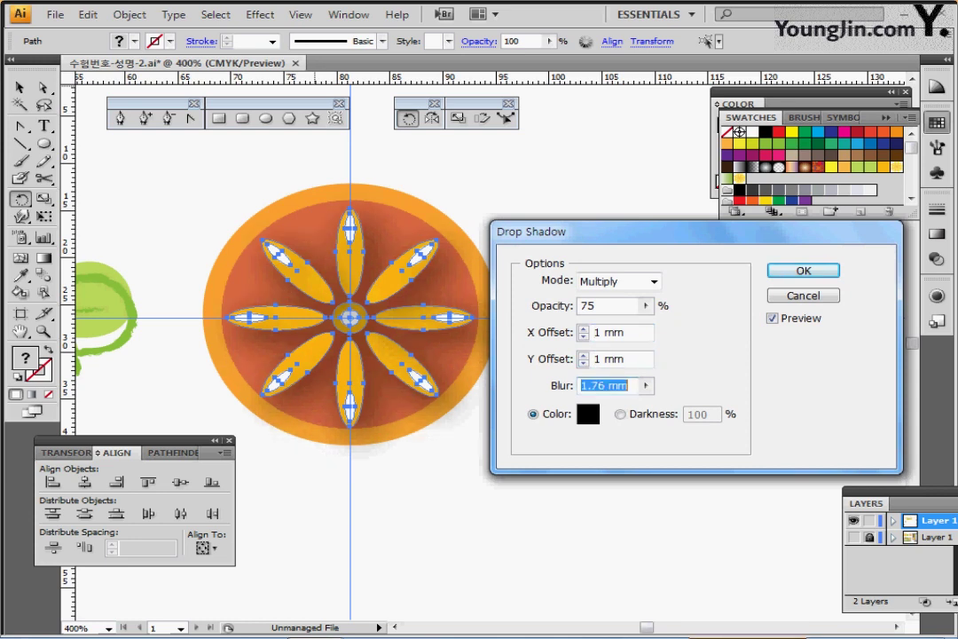
{"action": "type", "text": "0.5"}
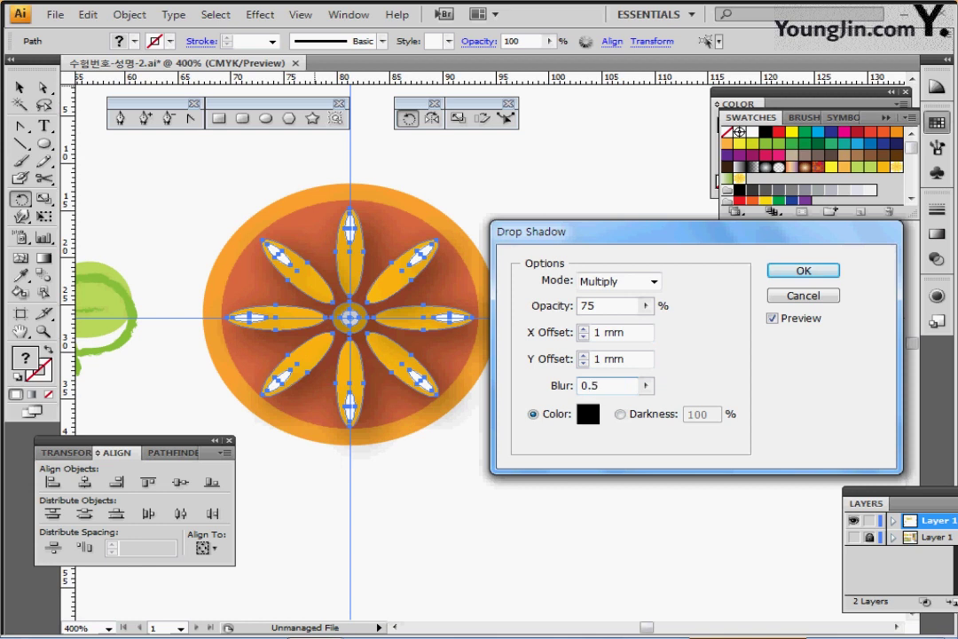
{"action": "key", "text": "Return"}
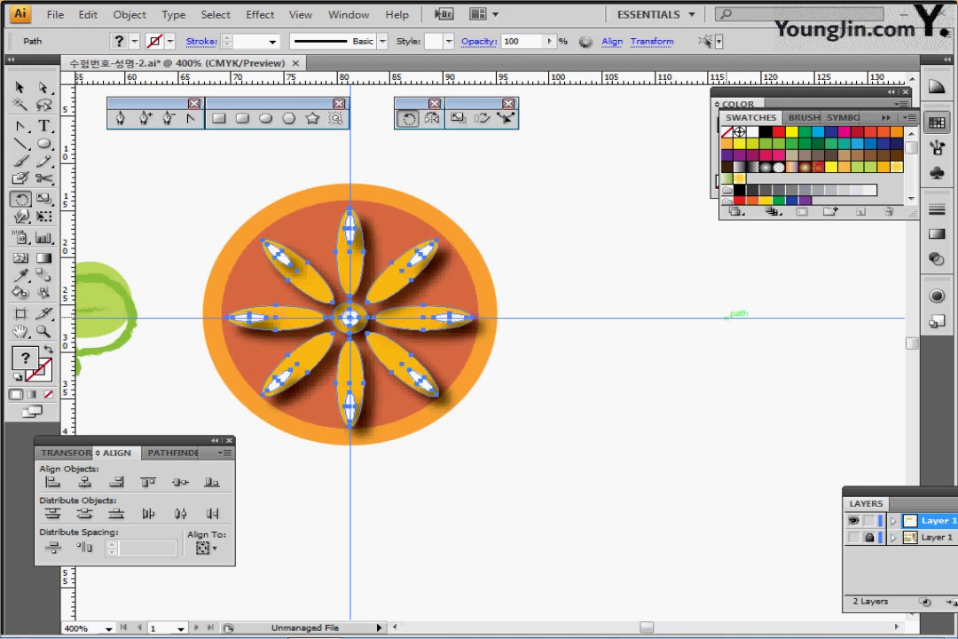
- Replace the individual drop shadows with the same Drop Shadow effect applied to the petals, highlights and centre circles as one group
{"action": "key", "text": "ctrl"}
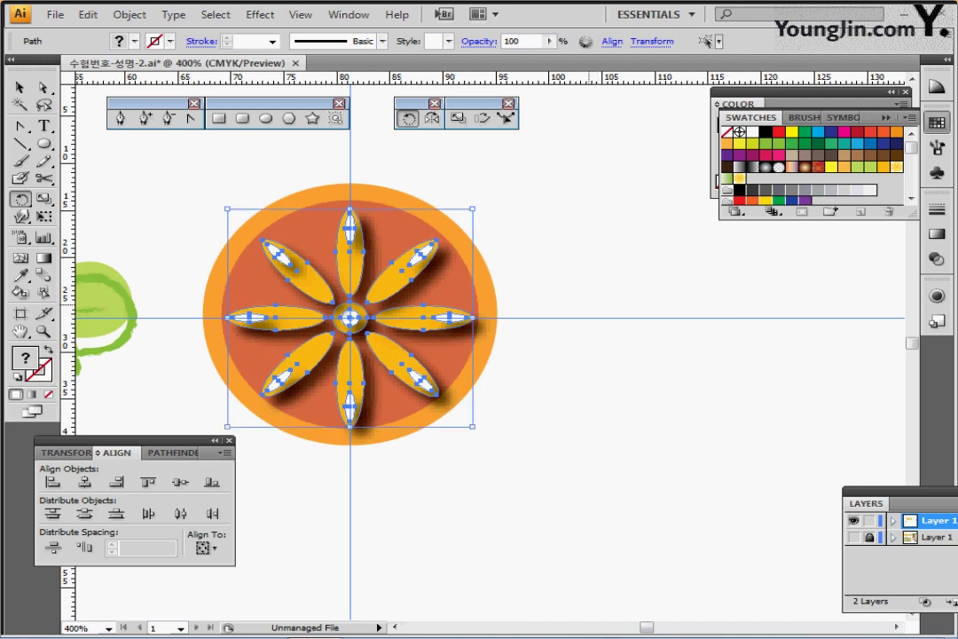
{"action": "key", "text": "ctrl+z"}
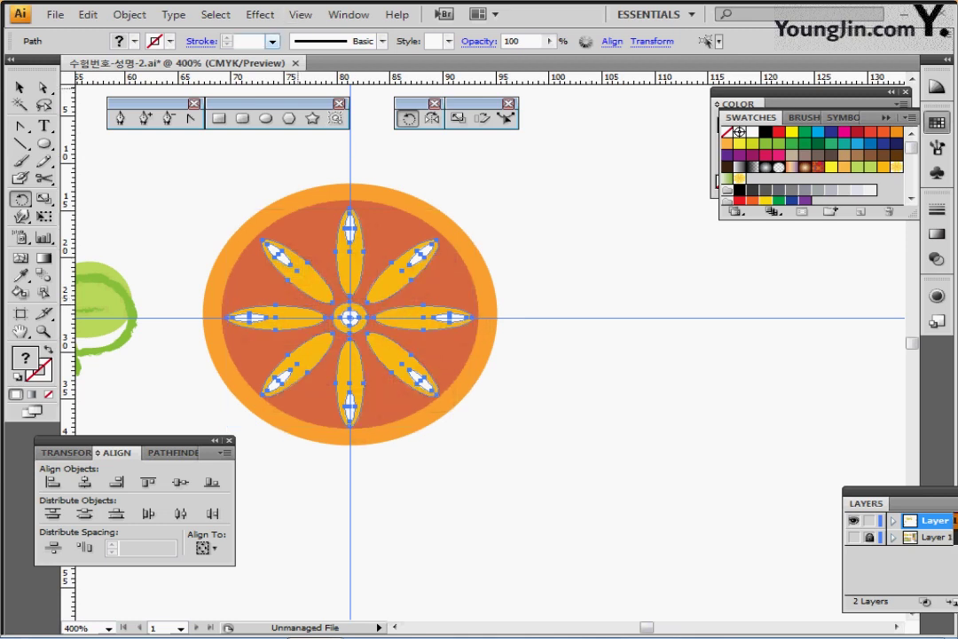
{"action": "key", "text": "ctrl+g"}
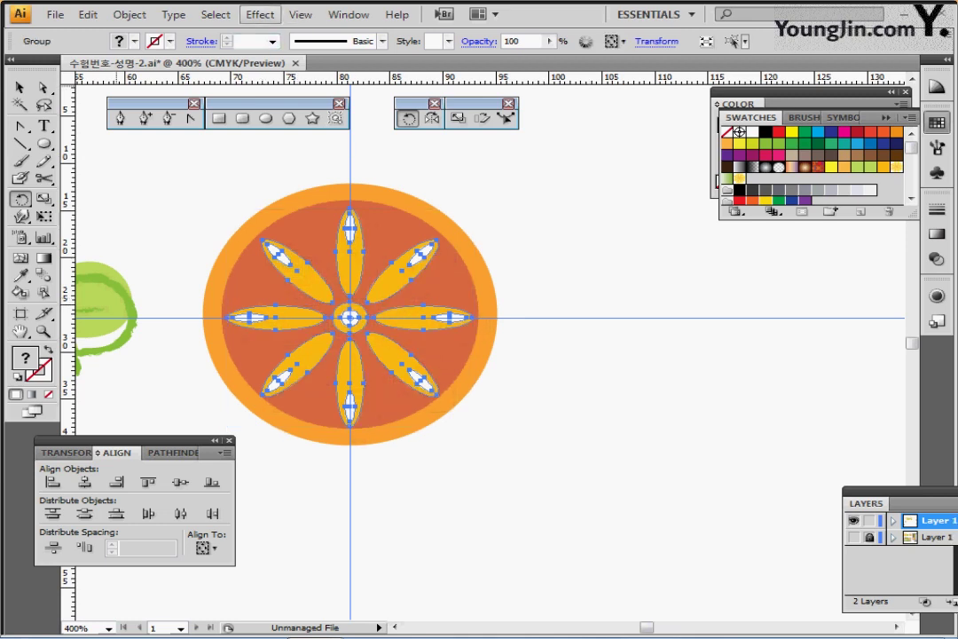
{"action": "left_click", "coordinate": [260, 14]}
{"action": "left_click", "coordinate": [275, 30]}
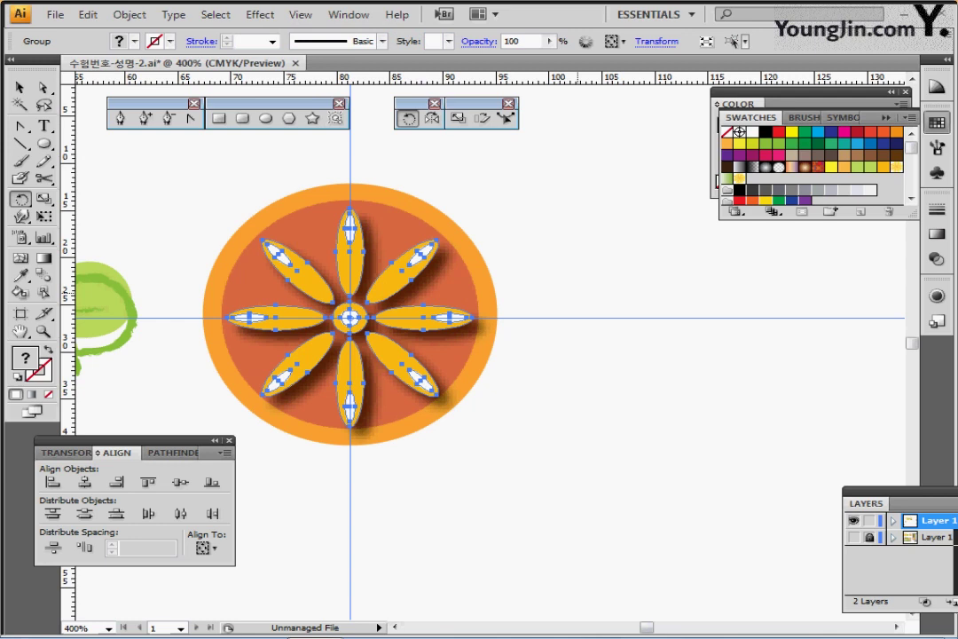
- Deselect the petal group and draw a 30 × 37 mm rectangle in the empty area below the leafed flower
{"action": "left_click", "coordinate": [579, 514], "text": "ctrl+alt"}
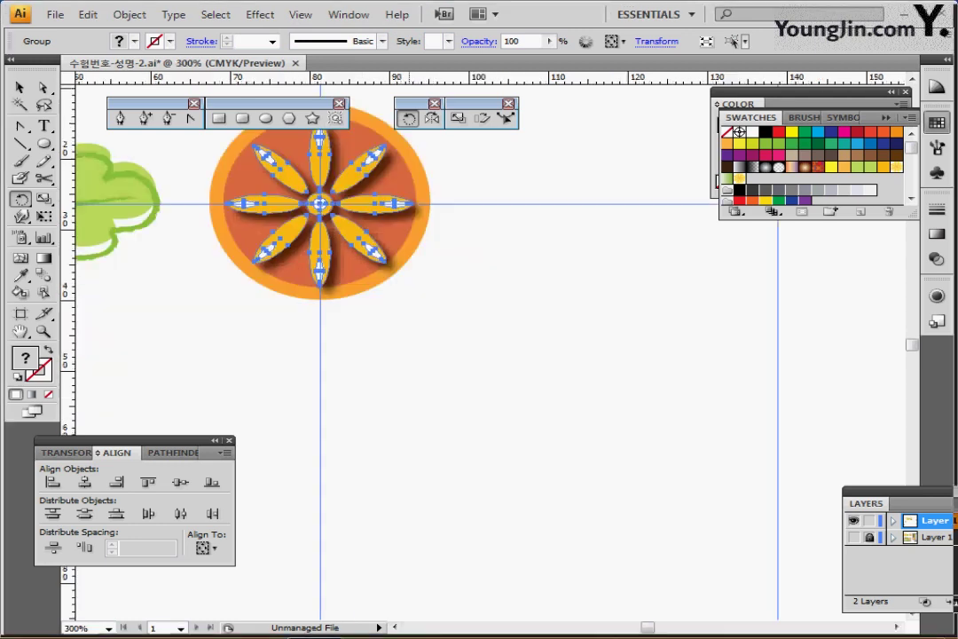
{"action": "left_click_drag", "start_coordinate": [578, 514], "coordinate": [718, 473]}
{"action": "left_click_drag", "start_coordinate": [228, 395], "coordinate": [454, 349]}
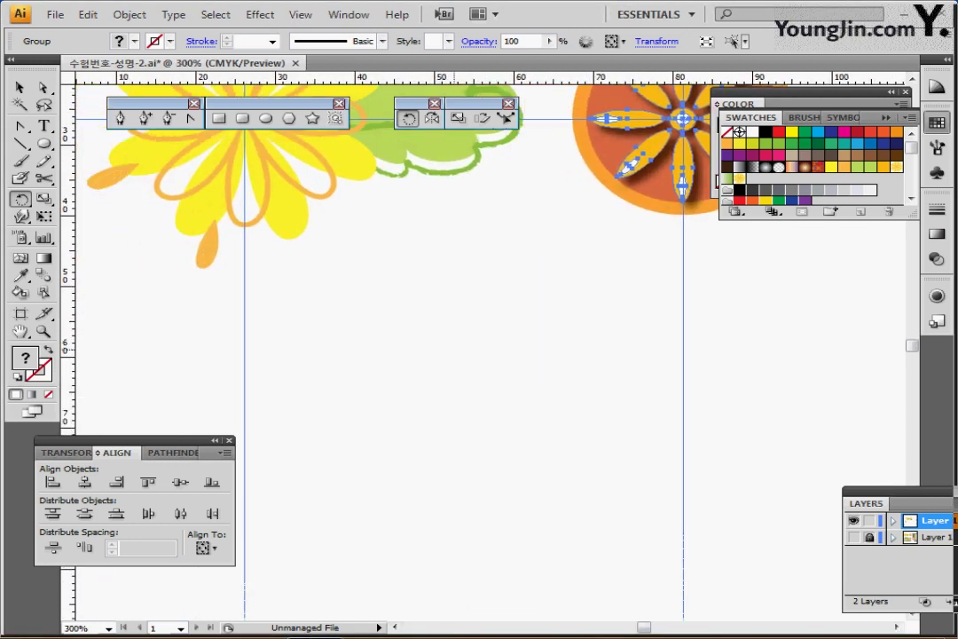
{"action": "key", "text": "ctrl+shift+a"}
{"action": "left_click_drag", "start_coordinate": [347, 387], "coordinate": [472, 253]}
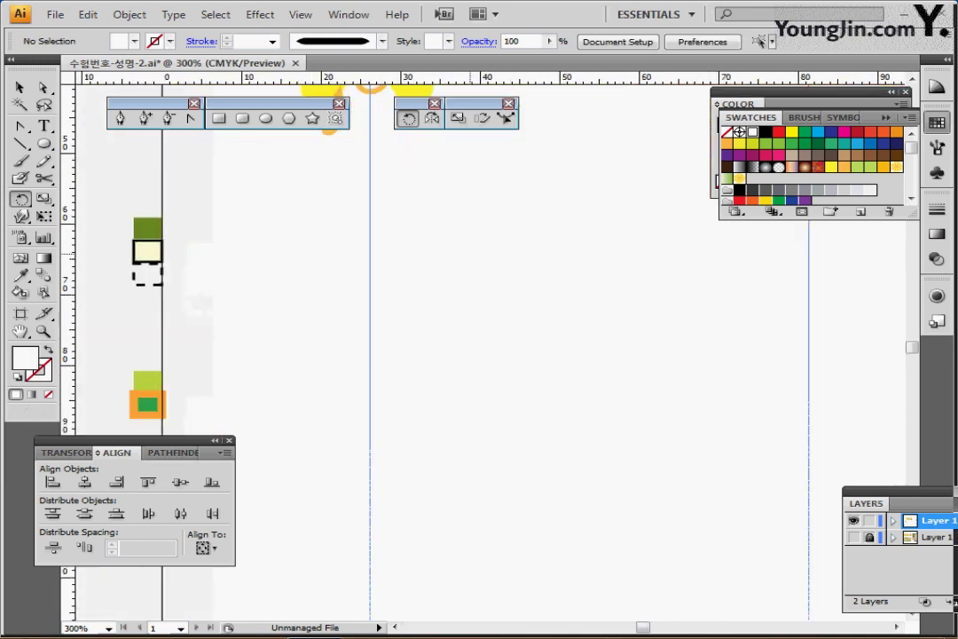
{"action": "key", "text": "m"}
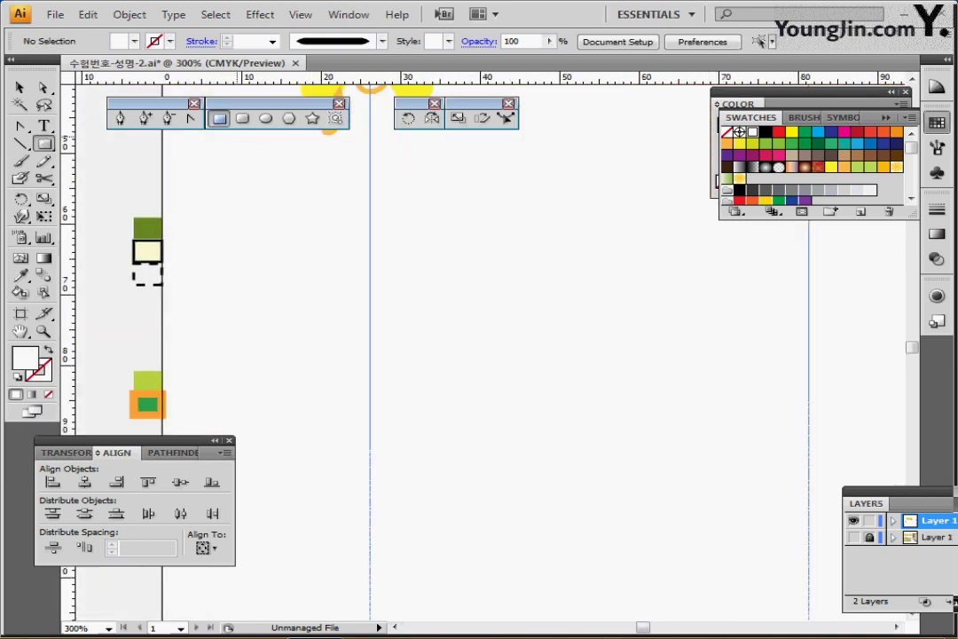
{"action": "left_click_drag", "start_coordinate": [327, 335], "coordinate": [315, 275]}
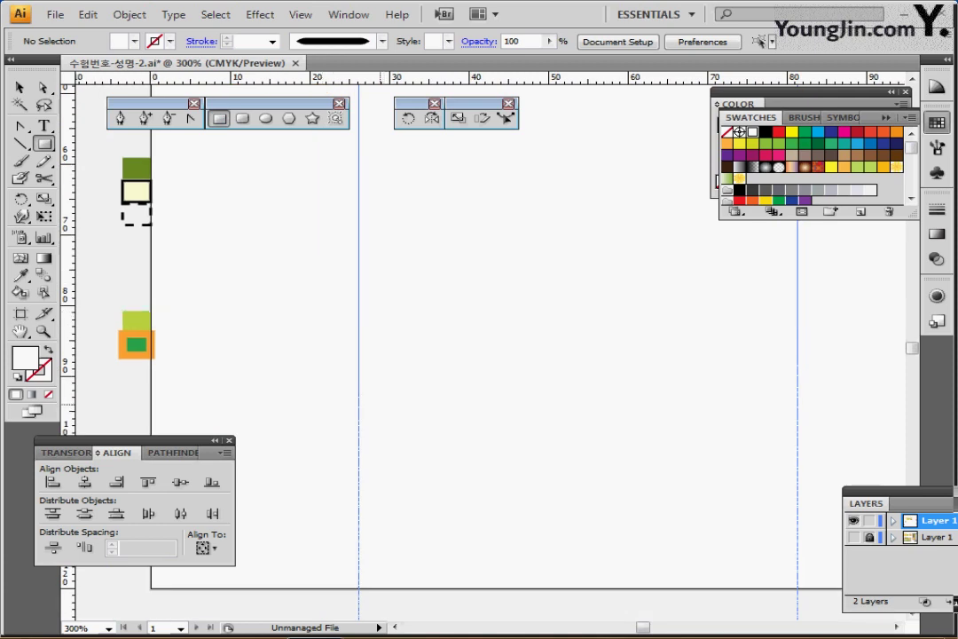
{"action": "left_click", "coordinate": [254, 311]}
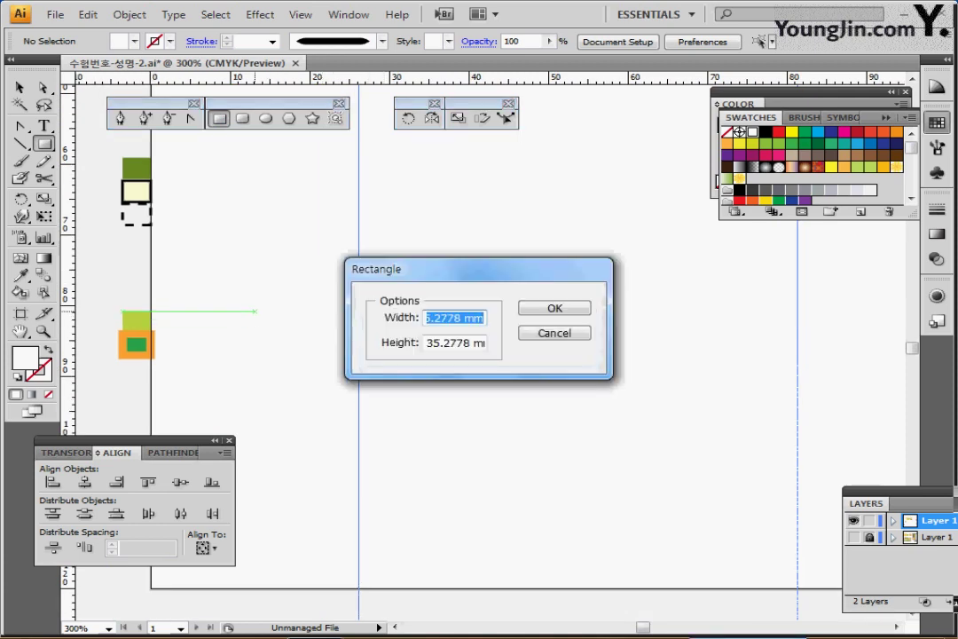
{"action": "type", "text": "30"}
{"action": "key", "text": "Tab"}
{"action": "type", "text": "37"}
{"action": "key", "text": "Return"}
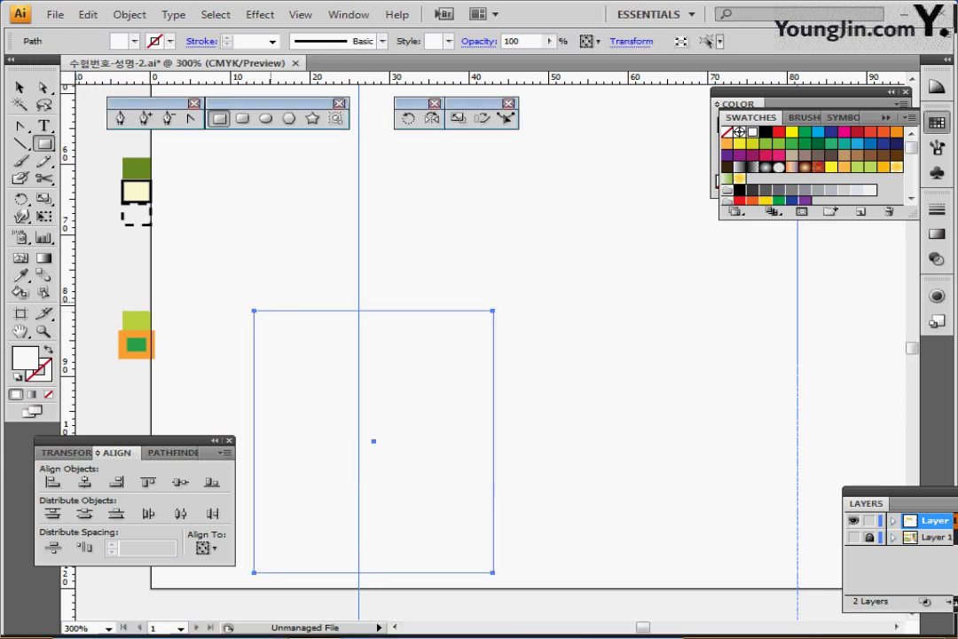
- Centre the rectangle on the vertical guide and copy the cream fill and black outline onto it from the outlined colour sample
{"action": "left_click_drag", "start_coordinate": [344, 370], "coordinate": [364, 373]}
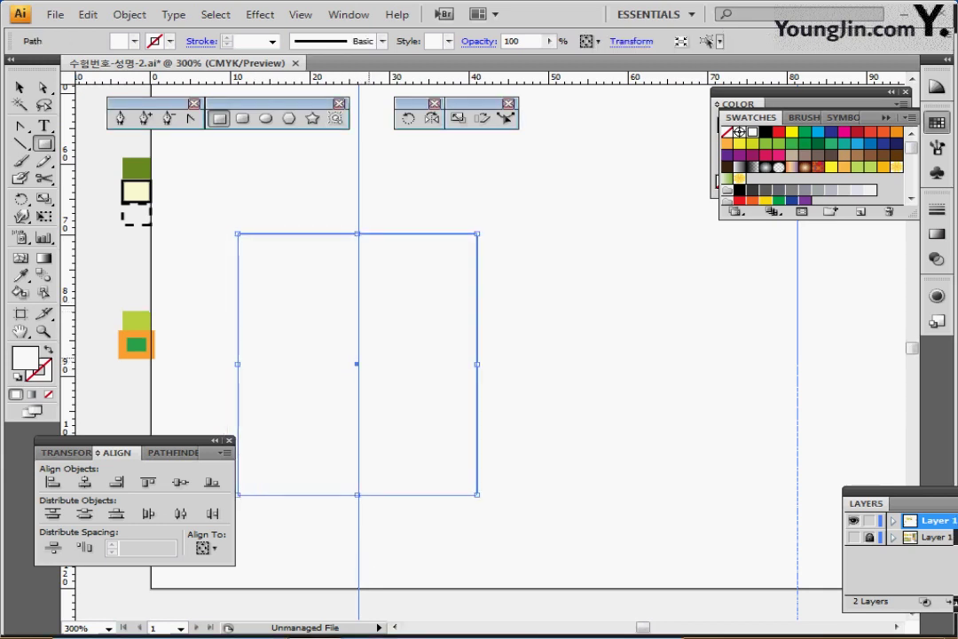
{"action": "key", "text": "a"}
{"action": "scroll", "coordinate": [136, 214], "scroll_direction": "up", "scroll_amount": 1}
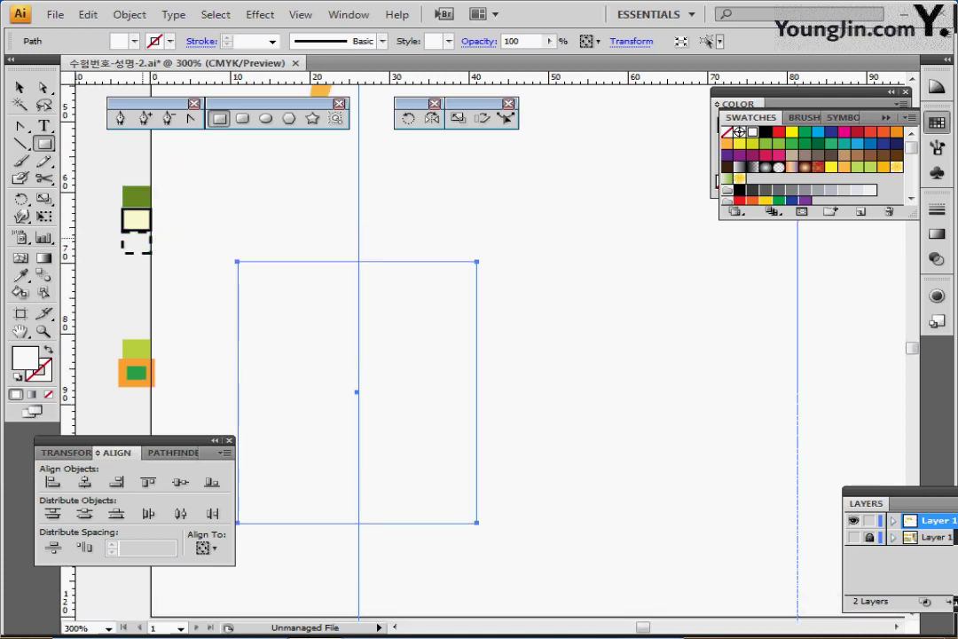
{"action": "key", "text": "i"}
{"action": "left_click", "coordinate": [135, 218]}
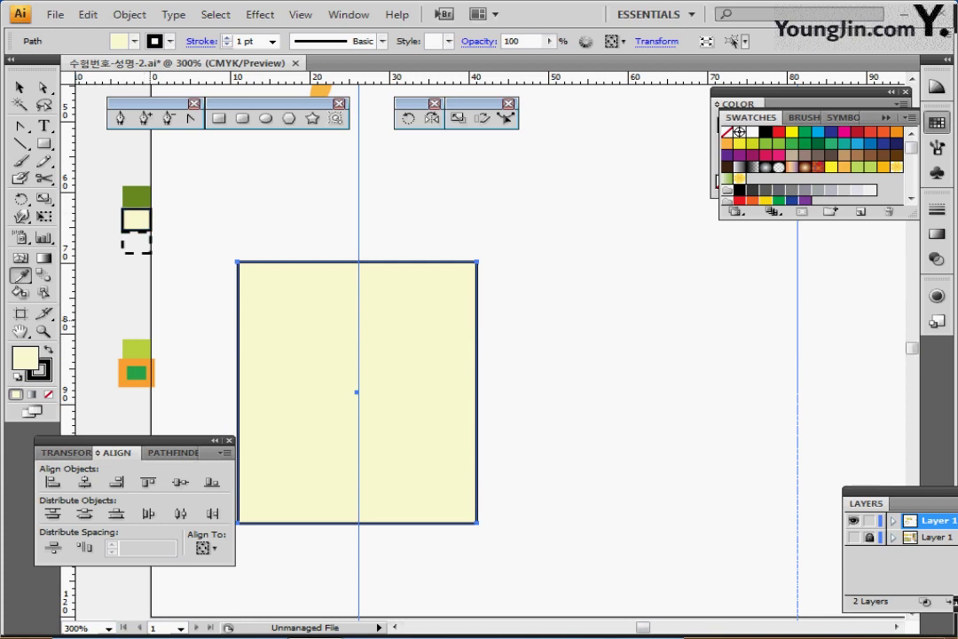
{"action": "left_click", "coordinate": [937, 123]}
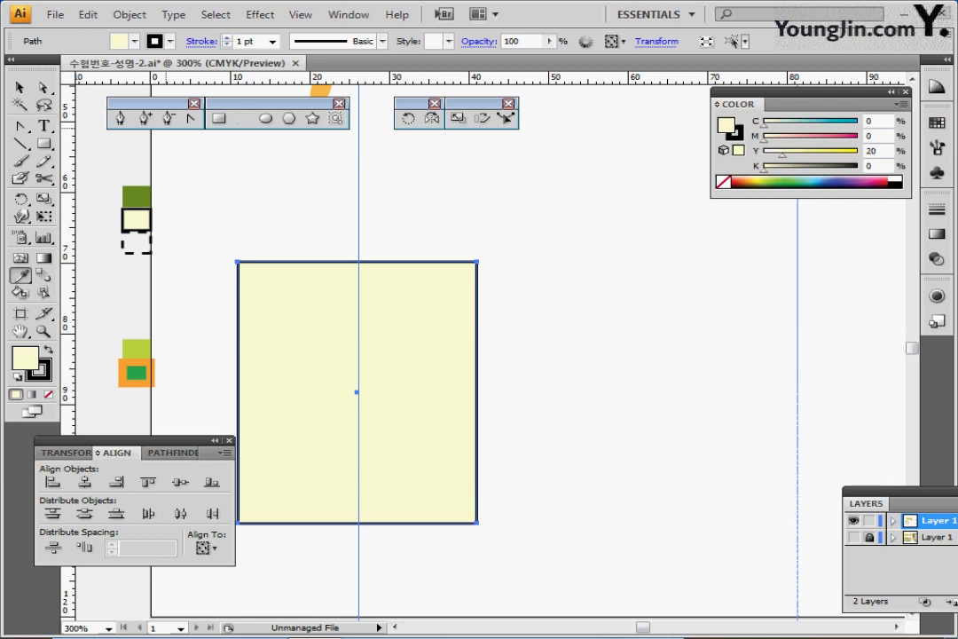
- Draw a 30 × 10 mm ellipse centred on the midpoint of the rectangle's top edge
{"action": "left_click", "coordinate": [265, 119]}
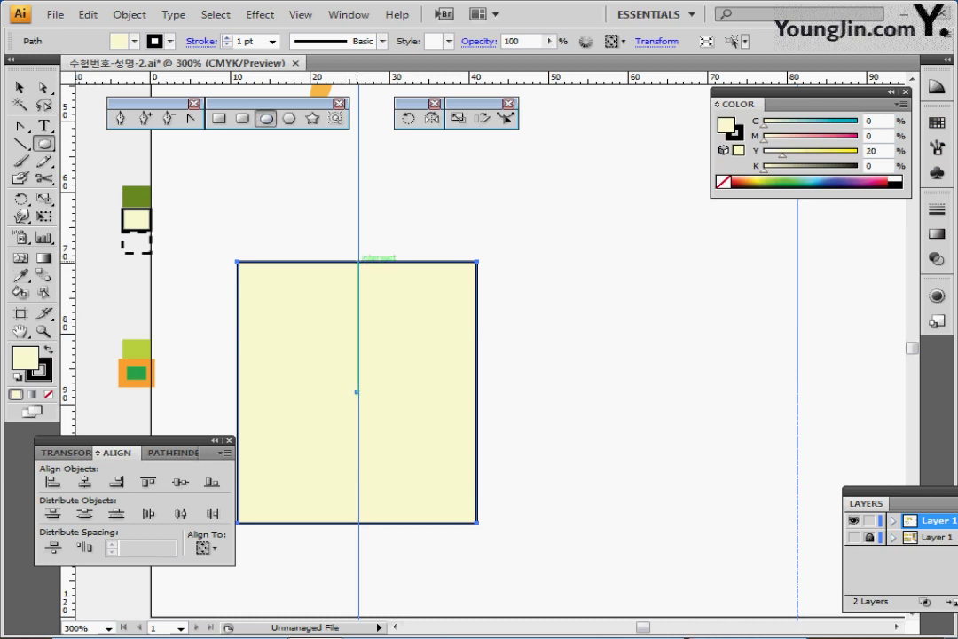
{"action": "left_click", "coordinate": [358, 262]}
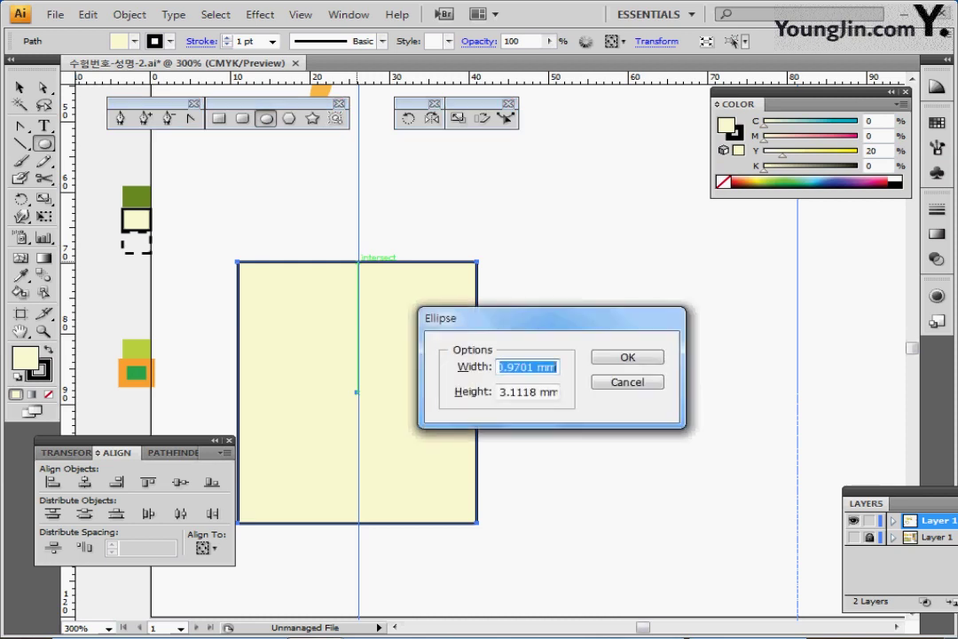
{"action": "type", "text": "30"}
{"action": "key", "text": "Tab"}
{"action": "type", "text": "10"}
{"action": "key", "text": "Return"}
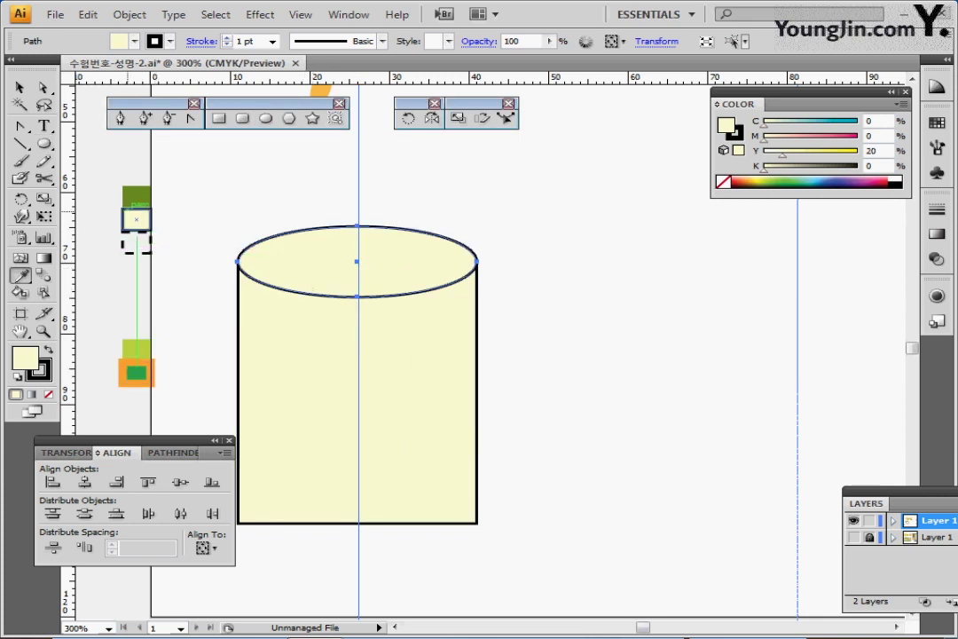
- Give the ellipse the fill of the dark green colour sample, without an outline, and deselect it
{"action": "key", "text": "i"}
{"action": "left_click", "coordinate": [136, 195]}
{"action": "key", "text": "ctrl+shift+a"}
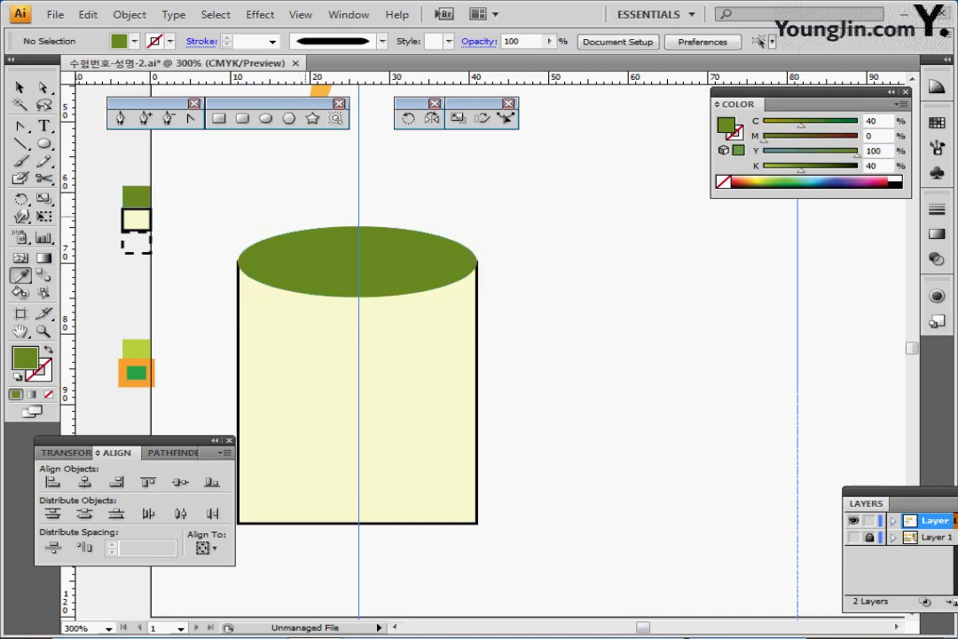
- Convert the green ellipse's left and right anchor points to sharp corners
{"action": "key", "text": "v"}
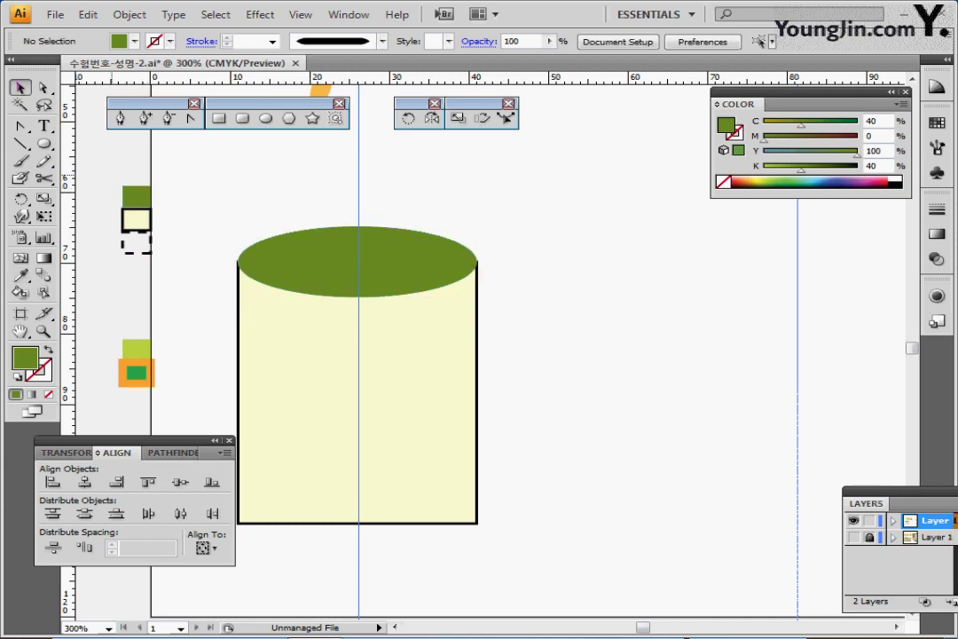
{"action": "left_click", "coordinate": [326, 231]}
{"action": "left_click", "coordinate": [190, 118]}
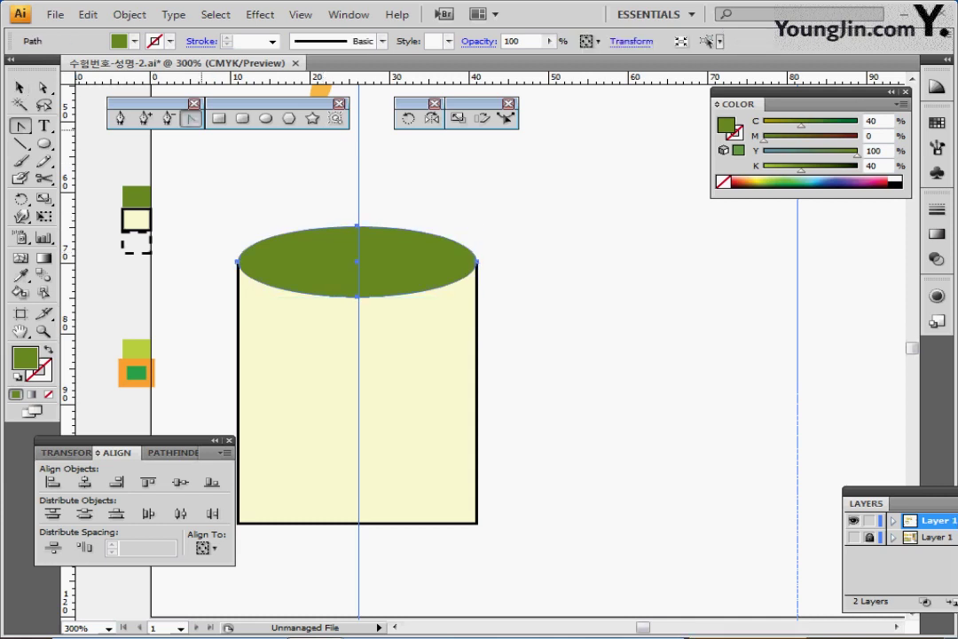
{"action": "left_click", "coordinate": [238, 261]}
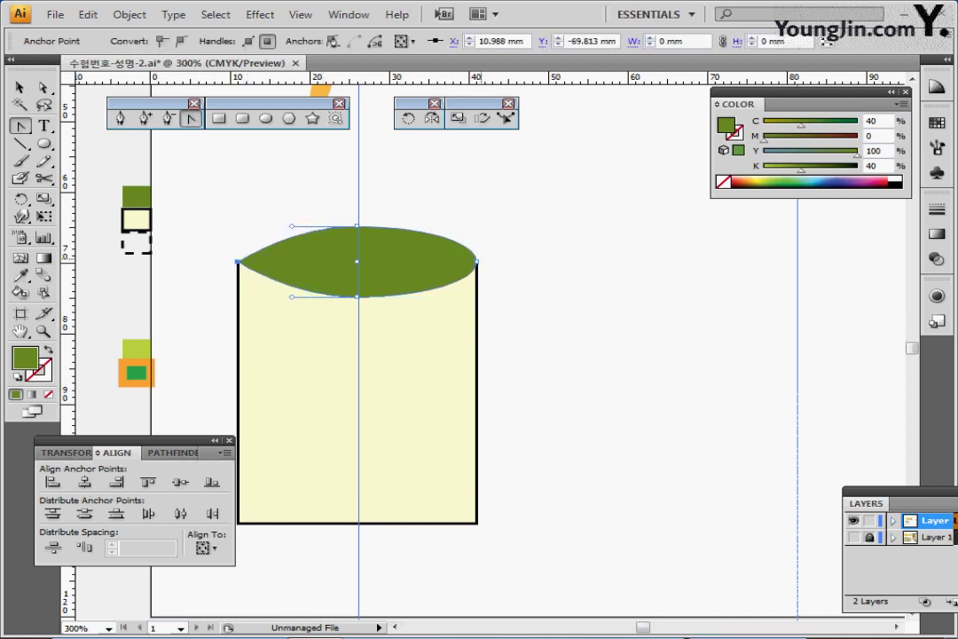
{"action": "left_click", "coordinate": [477, 261]}
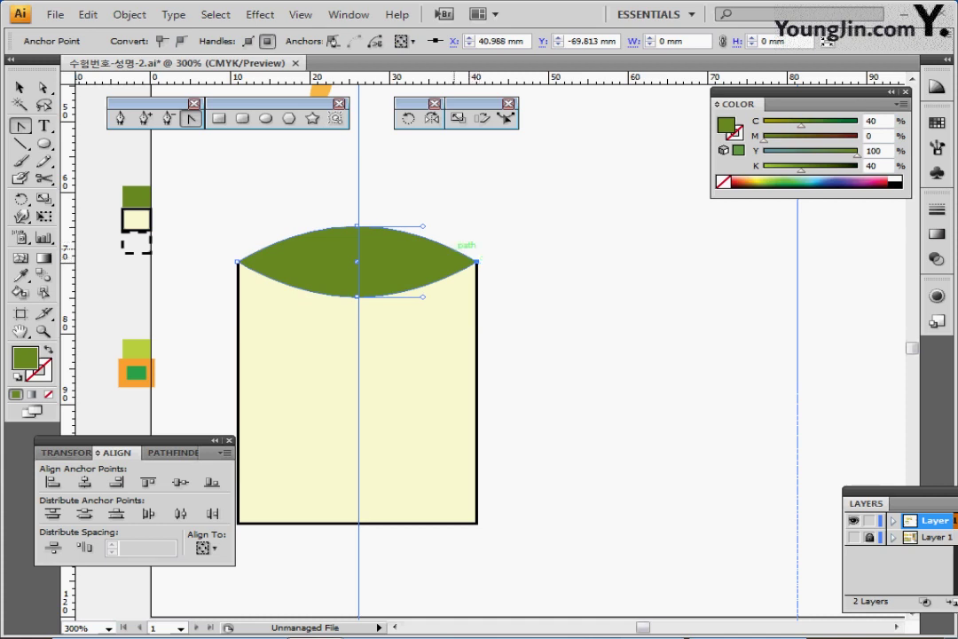
- Paste a copy of the green shape in place in front and delete the copy's top anchor point
{"action": "key", "text": "ctrl"}
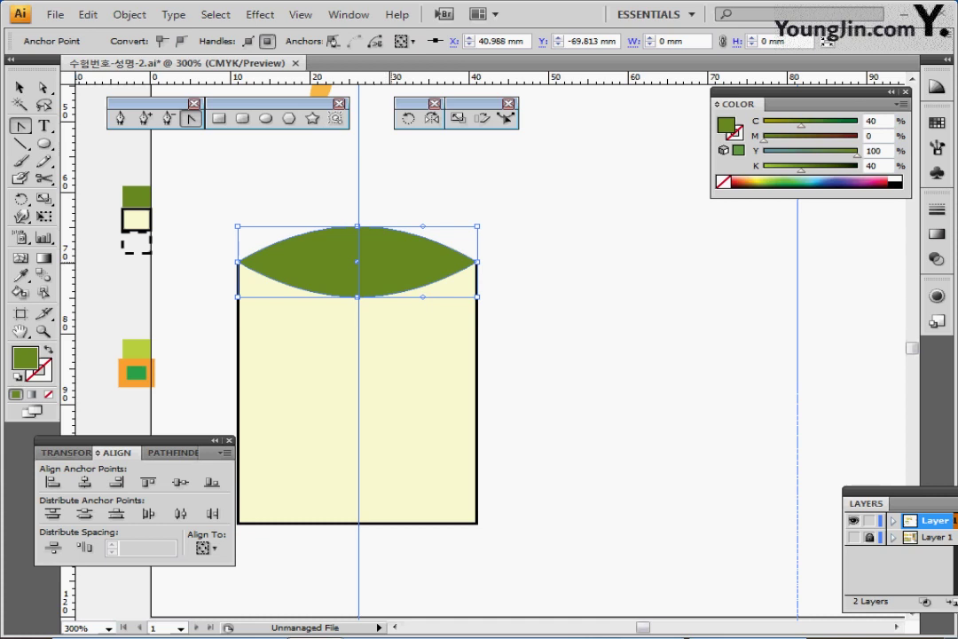
{"action": "key", "text": "ctrl+f"}
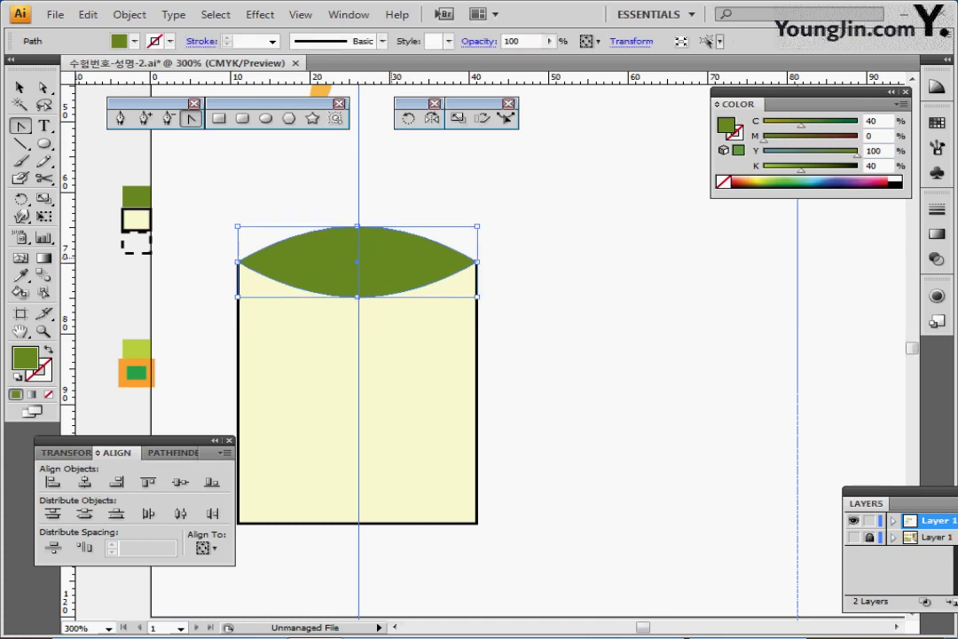
{"action": "key", "text": "ctrl"}
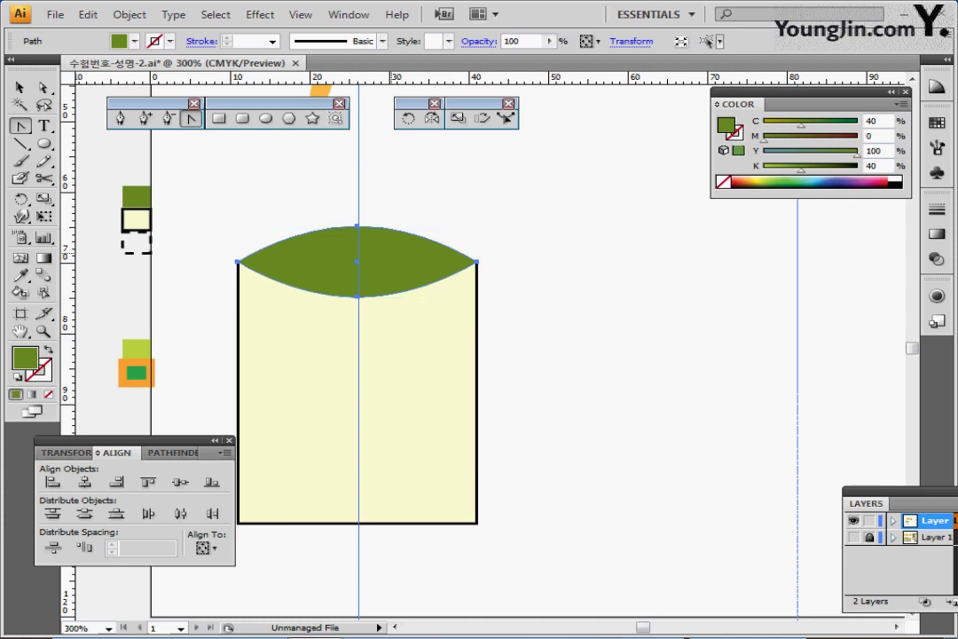
{"action": "left_click", "coordinate": [44, 88]}
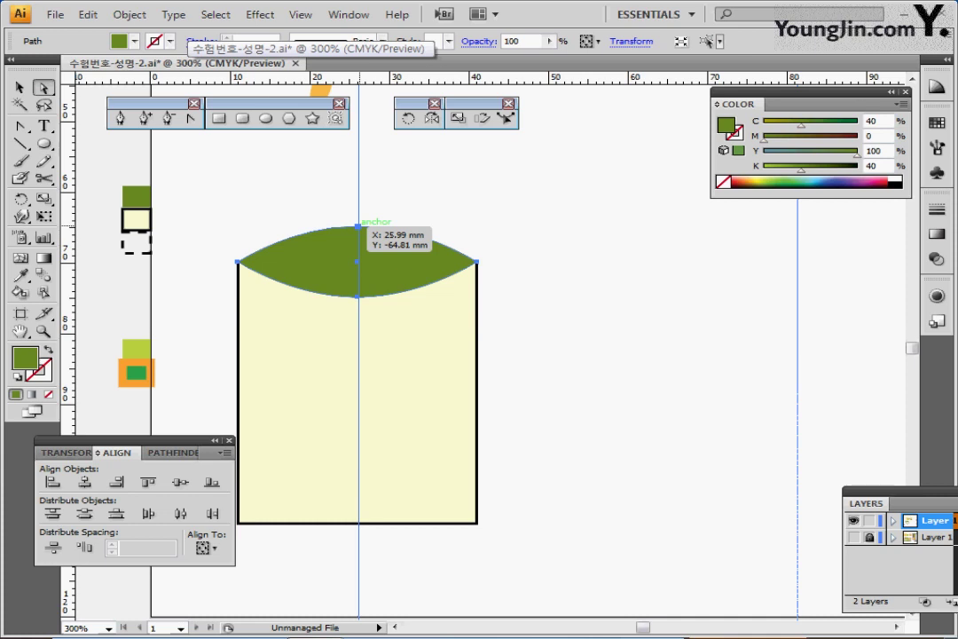
{"action": "left_click", "coordinate": [357, 226]}
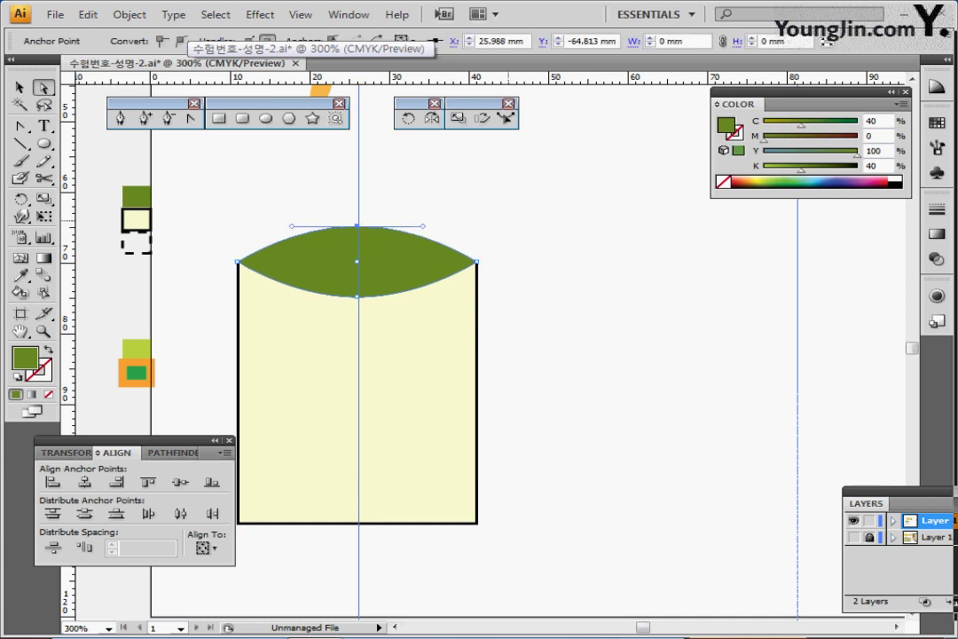
{"action": "key", "text": "Delete"}
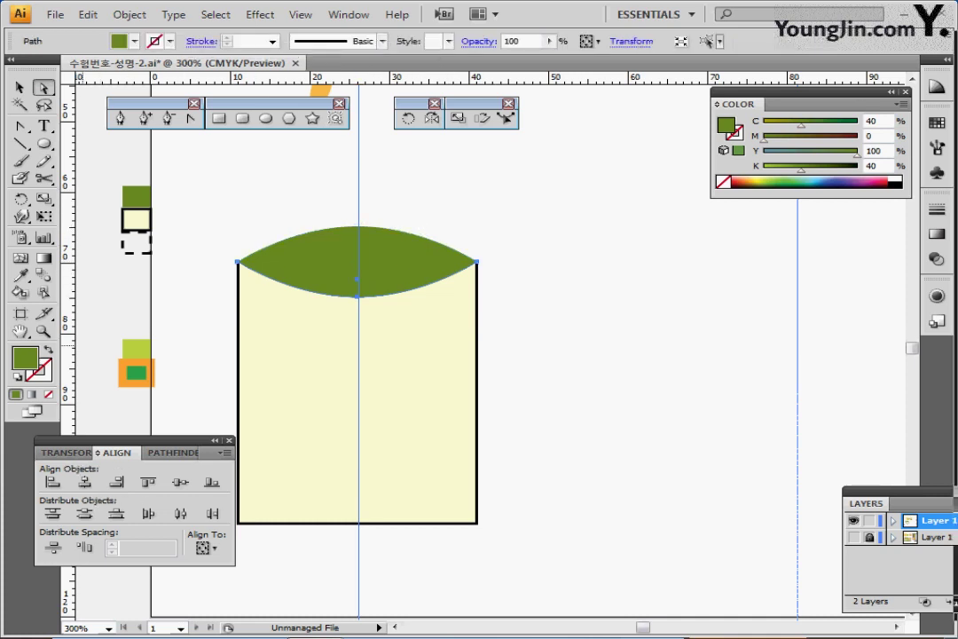
- Give the remaining lower curve no fill and a black stroke
{"action": "key", "text": "shift+x"}
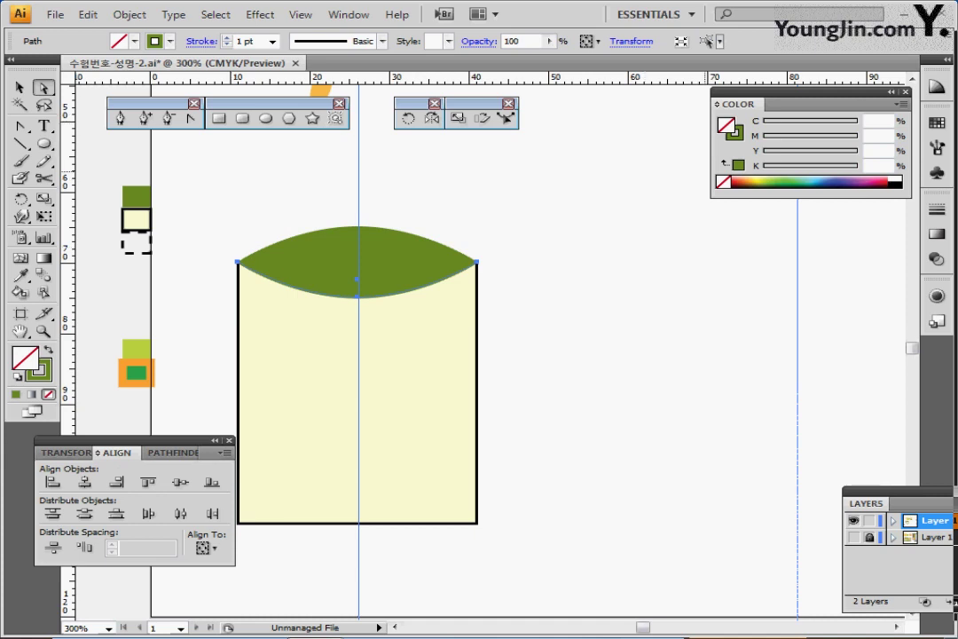
{"action": "key", "text": "x"}
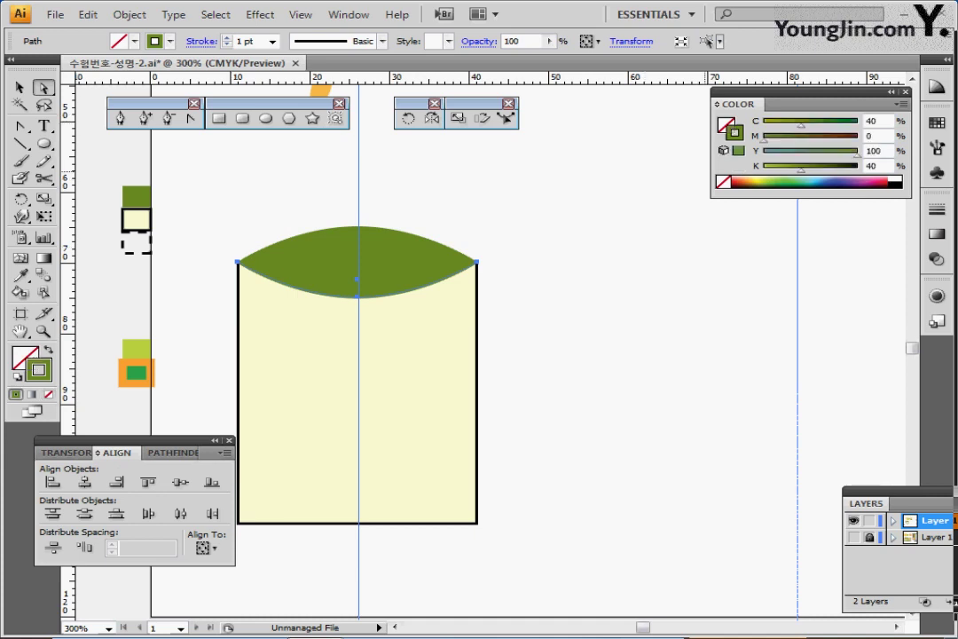
{"action": "left_click", "coordinate": [896, 185]}
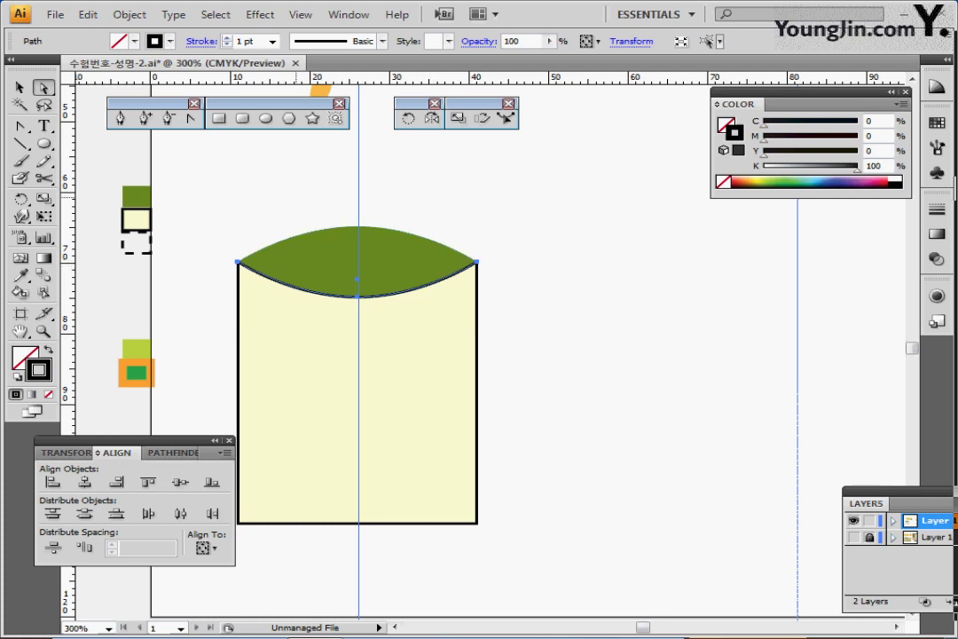
- Make the curve's stroke a dashed line with 3 pt dashes
{"action": "left_click", "coordinate": [937, 209]}
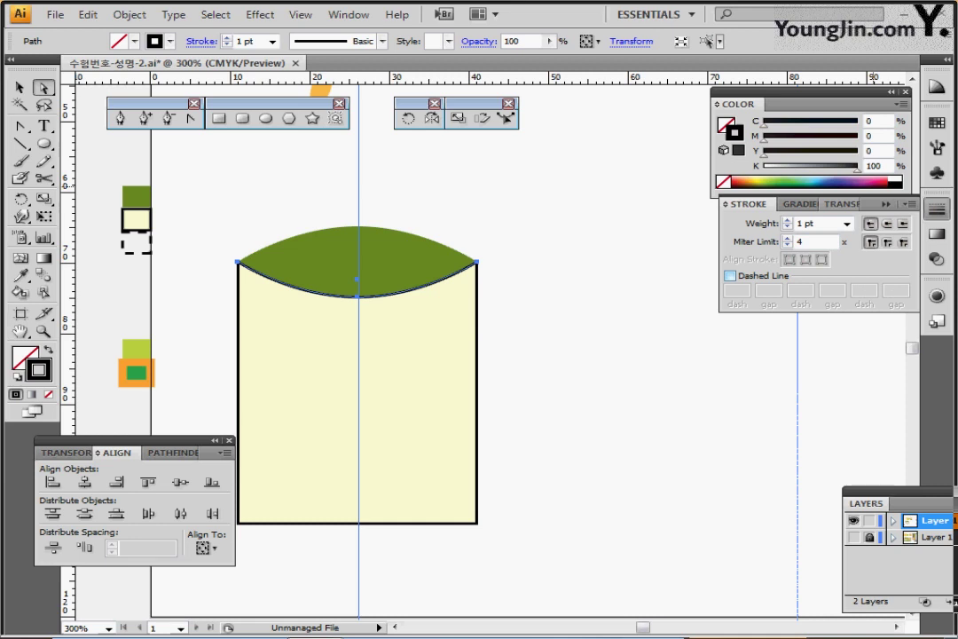
{"action": "left_click", "coordinate": [730, 276]}
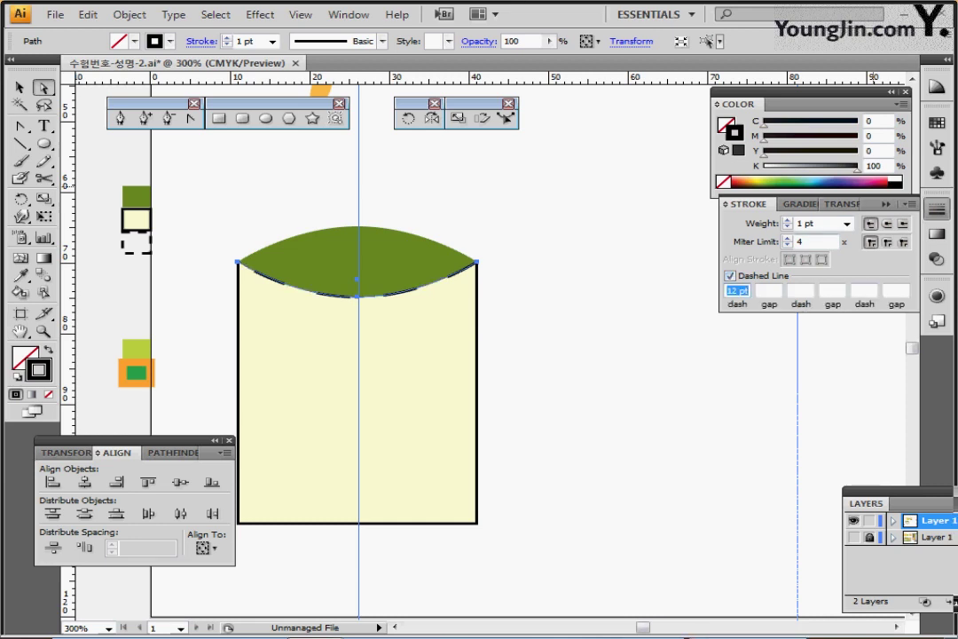
{"action": "type", "text": "3"}
{"action": "key", "text": "Tab"}
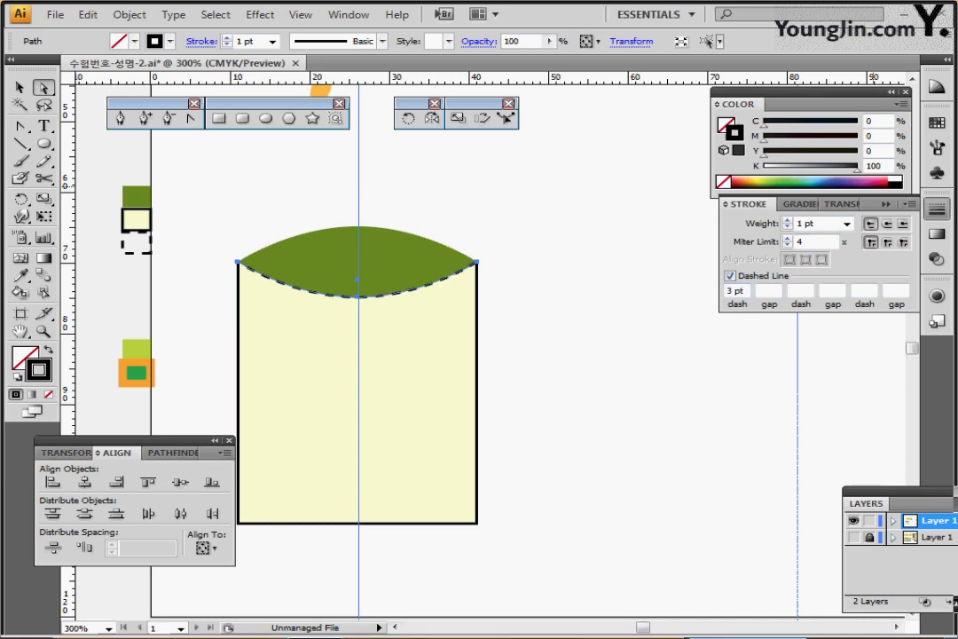
- Draw a small upright rounded rectangle about 6 mm tall across the top centre of the green flap
{"action": "left_click", "coordinate": [19, 87]}
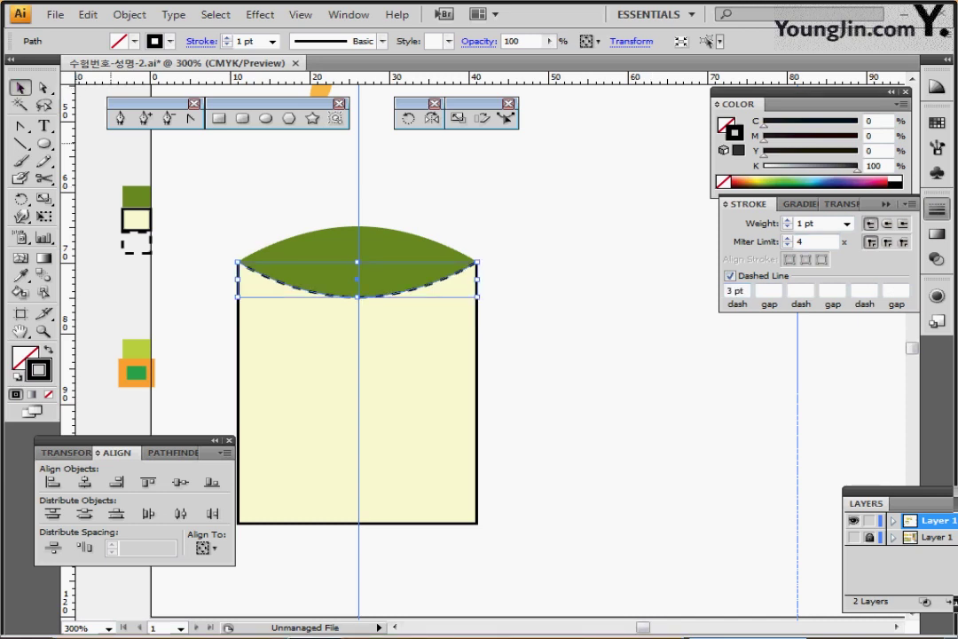
{"action": "left_click", "coordinate": [288, 181]}
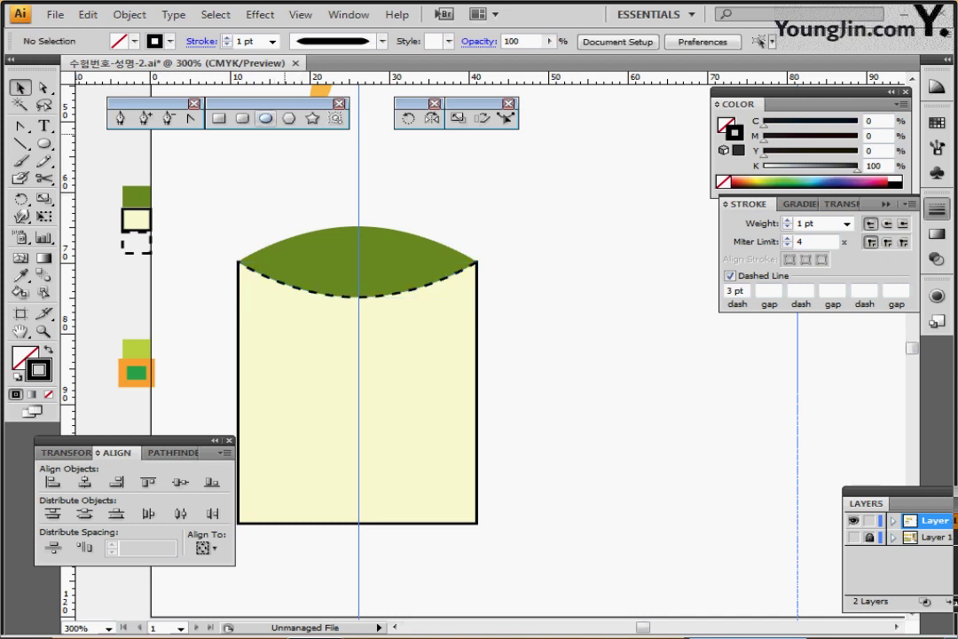
{"action": "left_click", "coordinate": [241, 118]}
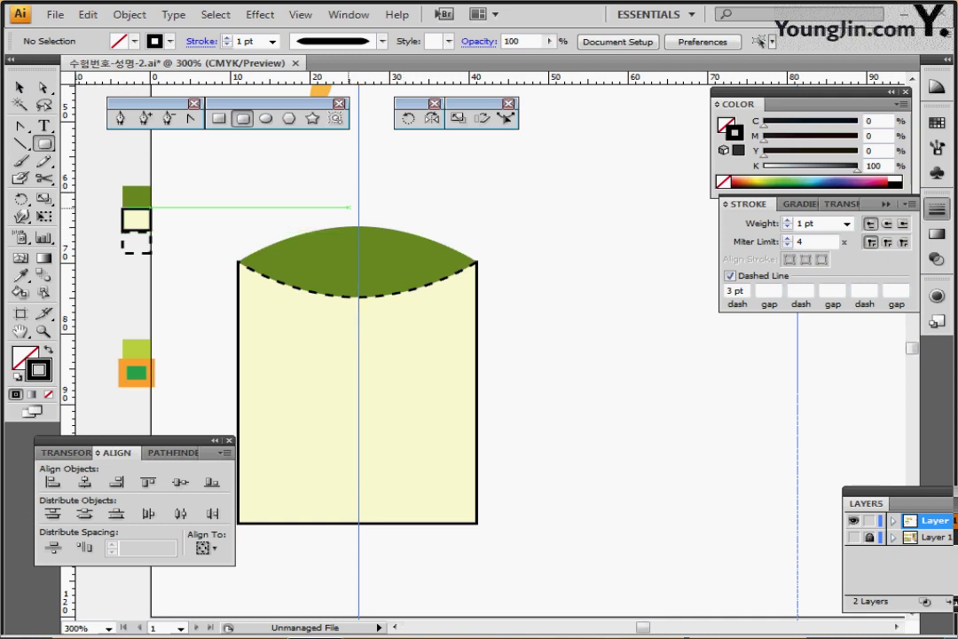
{"action": "left_click_drag", "start_coordinate": [349, 207], "coordinate": [373, 246]}
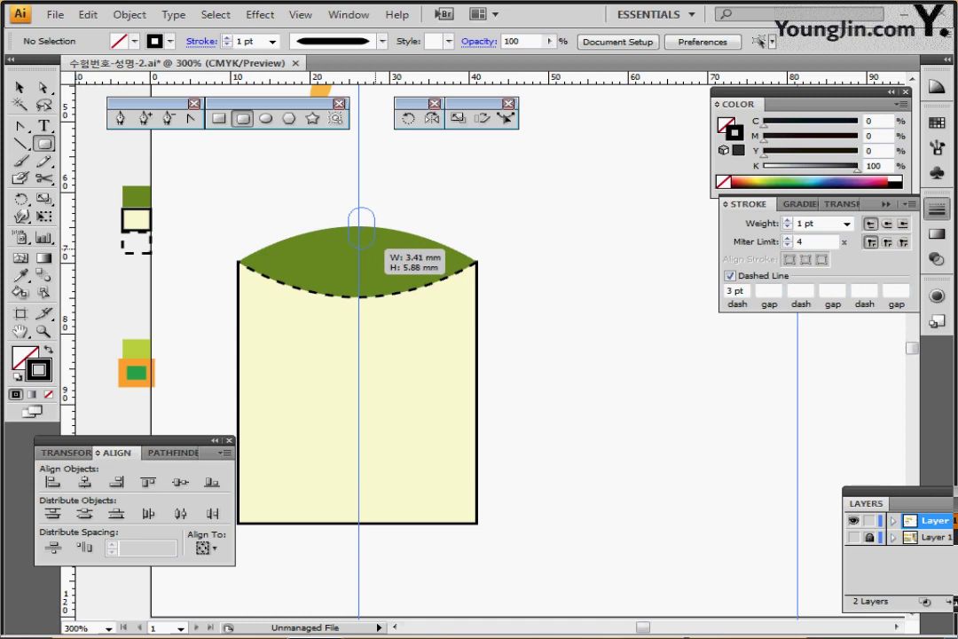
{"action": "left_click_drag", "start_coordinate": [373, 247], "coordinate": [376, 247]}
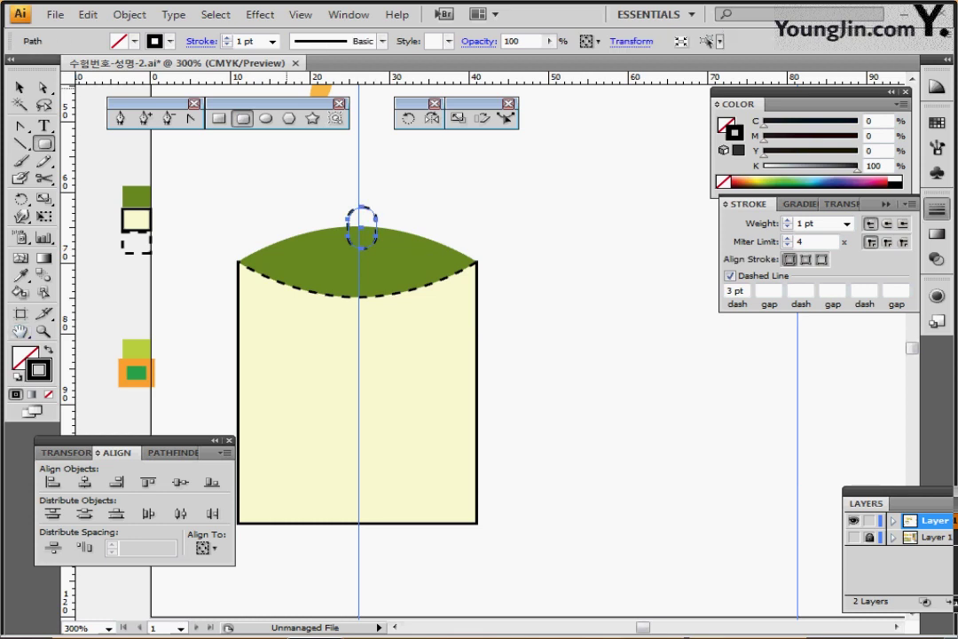
- Align all the pouch shapes and the rounded rectangle on their horizontal centres
{"action": "key", "text": "v"}
{"action": "key", "text": "ctrl+a"}
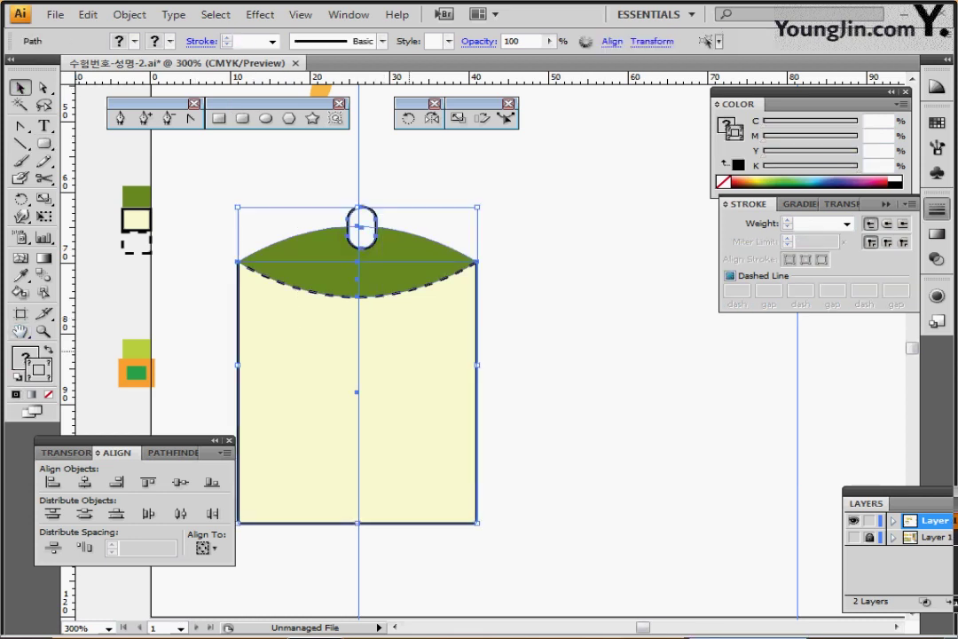
{"action": "left_click", "coordinate": [85, 482]}
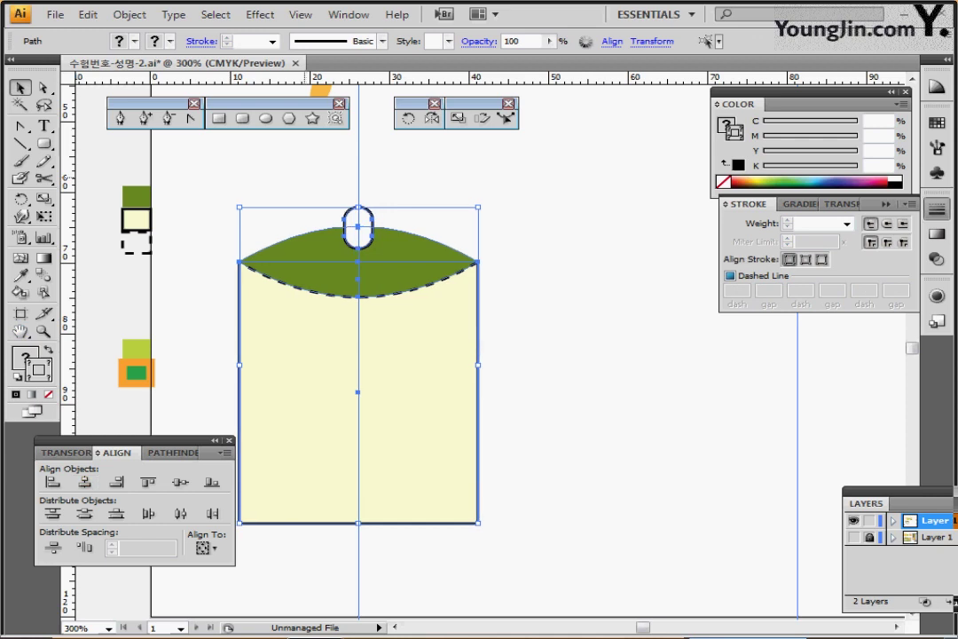
- Subtract the rounded rectangle from the green flap to cut a notch in its top edge
{"action": "left_click", "coordinate": [305, 178]}
{"action": "left_click_drag", "start_coordinate": [326, 174], "coordinate": [388, 240]}
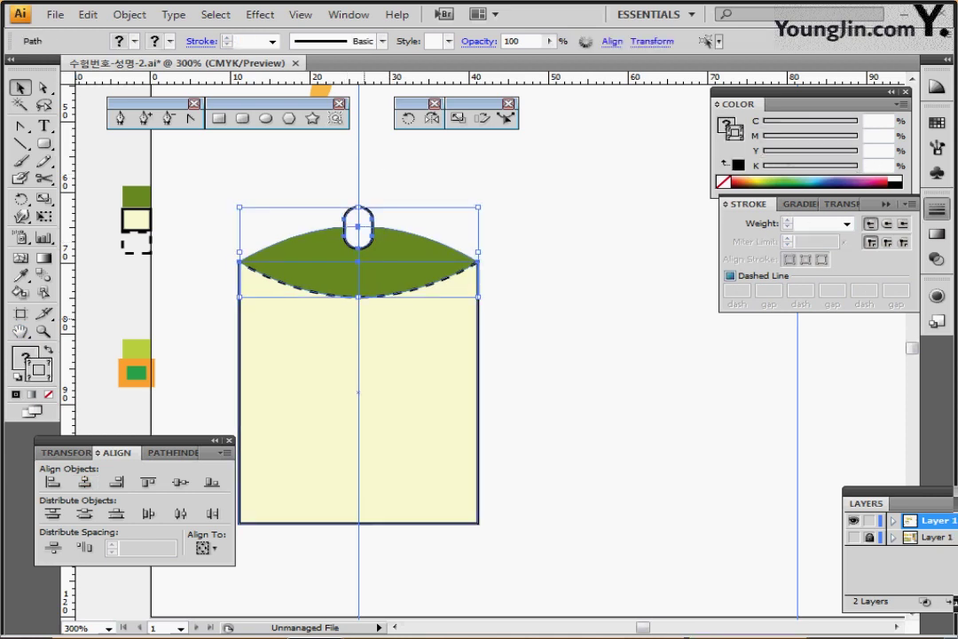
{"action": "left_click", "coordinate": [171, 453]}
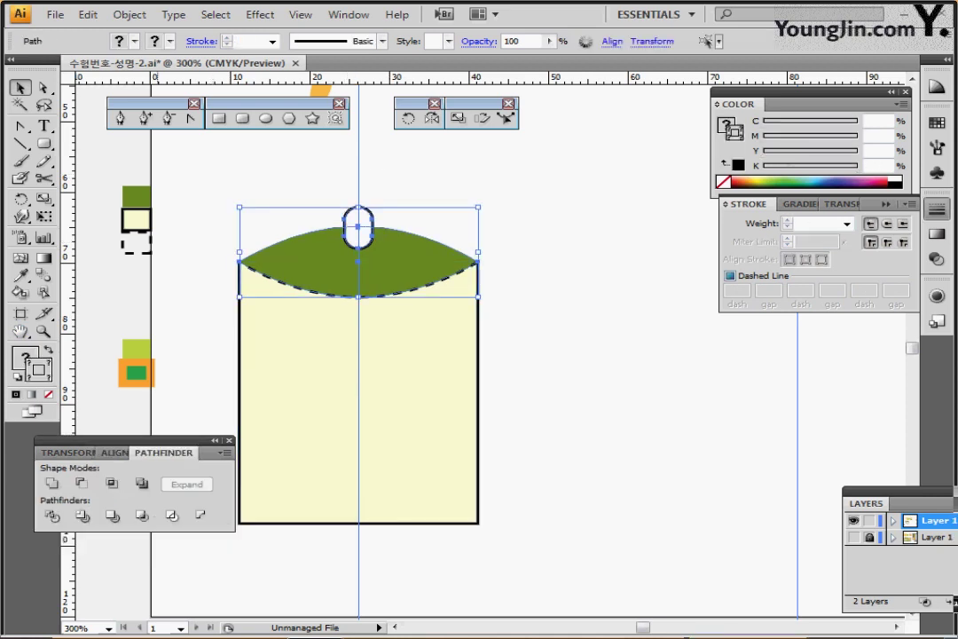
{"action": "left_click", "coordinate": [80, 484]}
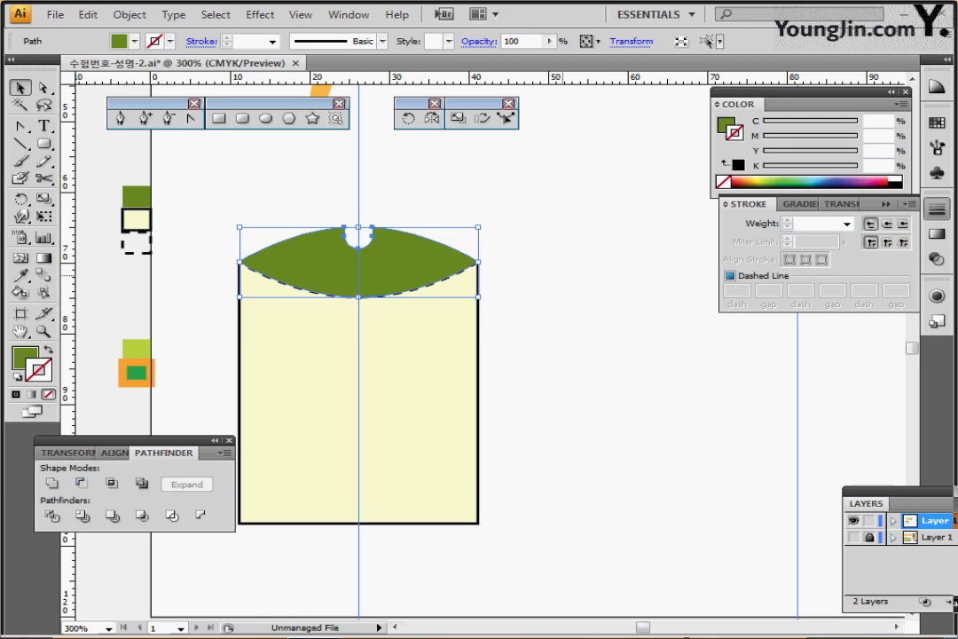
{"action": "left_click", "coordinate": [613, 289]}
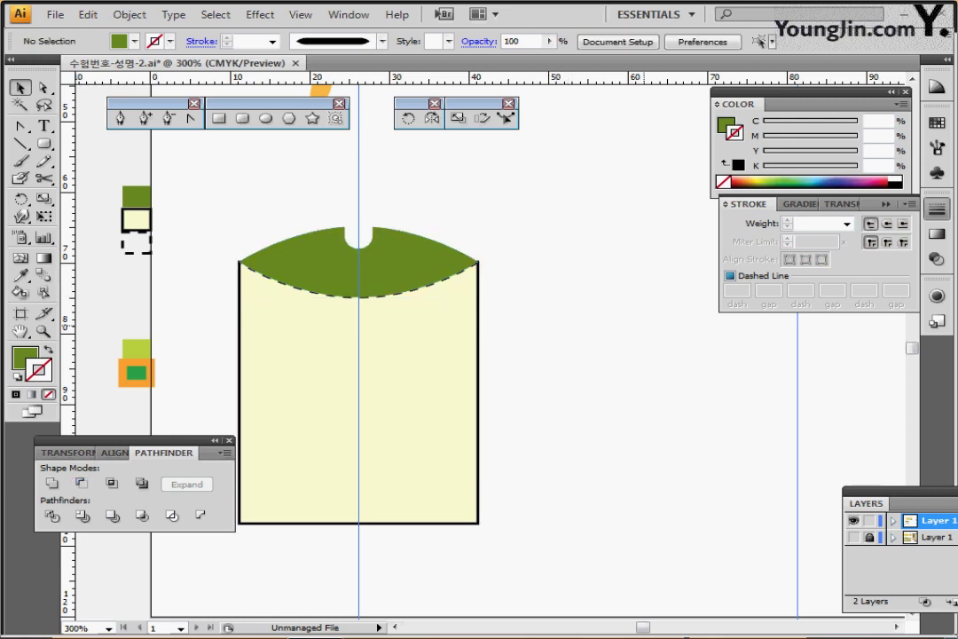
- Nudge the notched green flap and its dashed curve slightly upward, leaving the cream rectangle in place
{"action": "left_click_drag", "start_coordinate": [325, 176], "coordinate": [366, 317]}
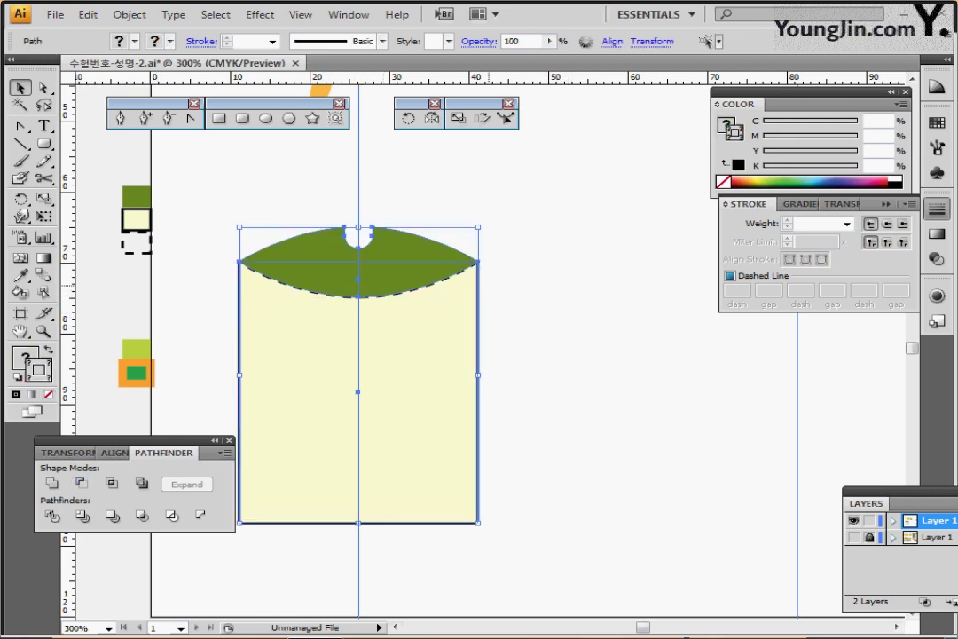
{"action": "left_click", "coordinate": [426, 424], "text": "shift"}
{"action": "key", "text": "space"}
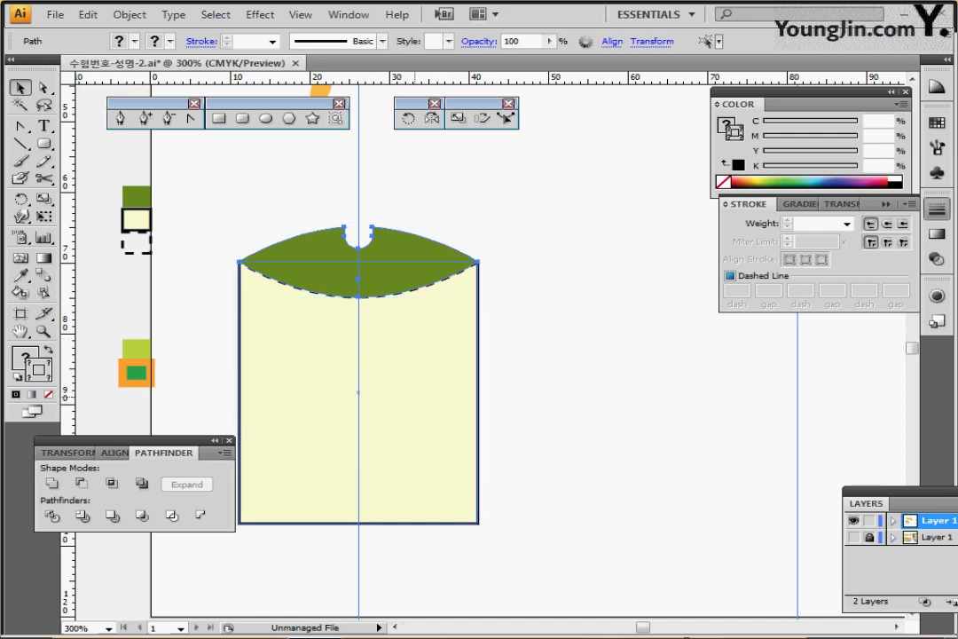
{"action": "left_click_drag", "start_coordinate": [443, 355], "coordinate": [425, 327]}
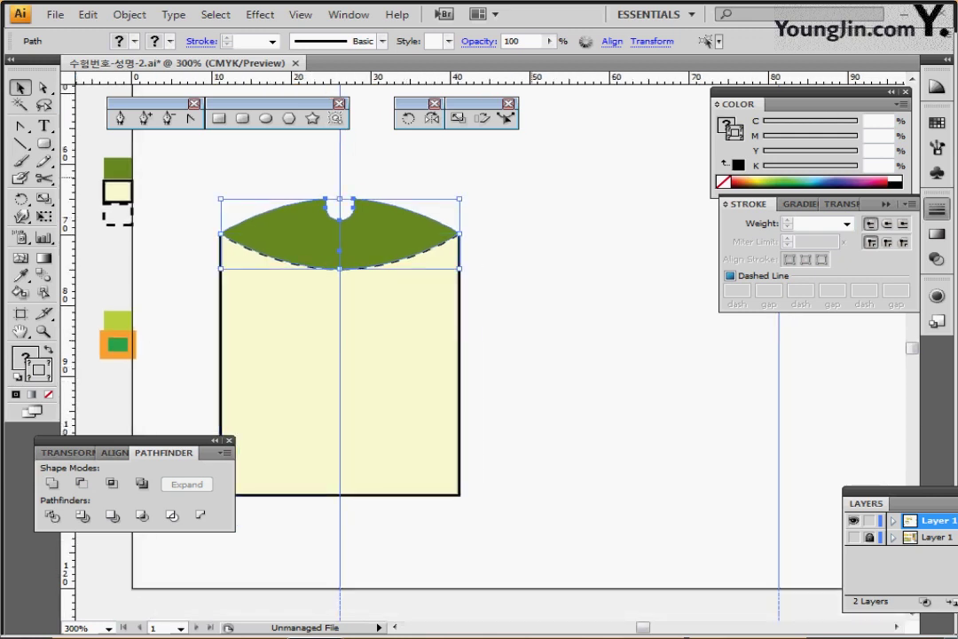
{"action": "key", "text": "Up"}
{"action": "key", "text": "Up"}
{"action": "key", "text": "Down"}
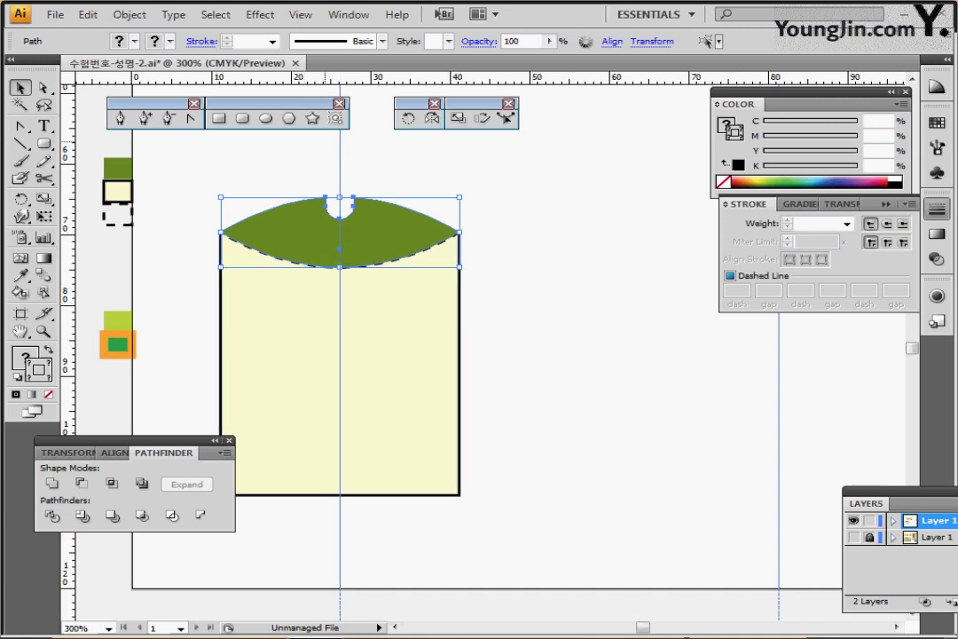
- Reflect a copy of the flap and dashed curve across the horizontal axis through the cream rectangle's centre
{"action": "left_click", "coordinate": [433, 118]}
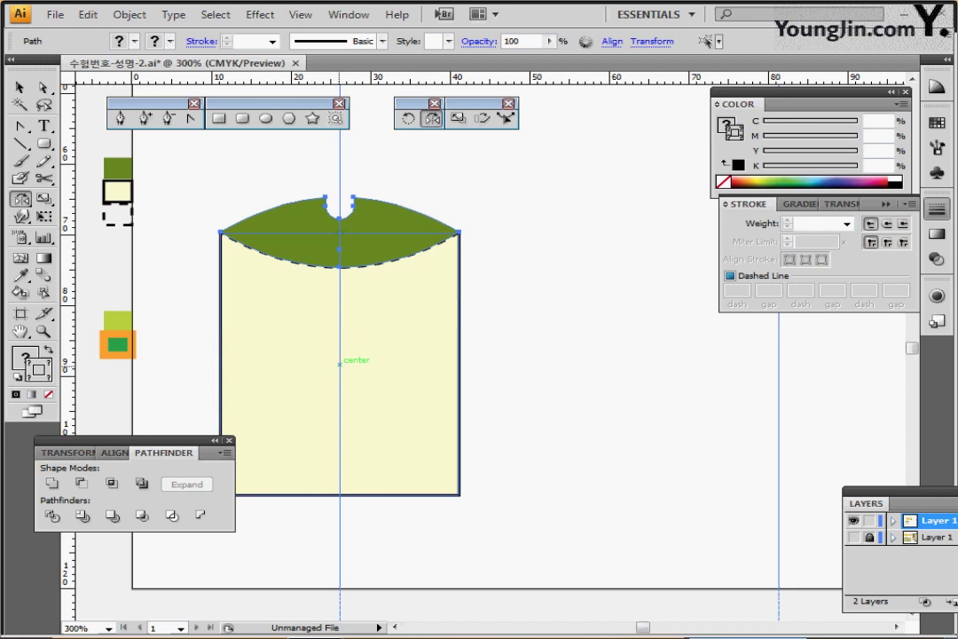
{"action": "key", "text": "ctrl"}
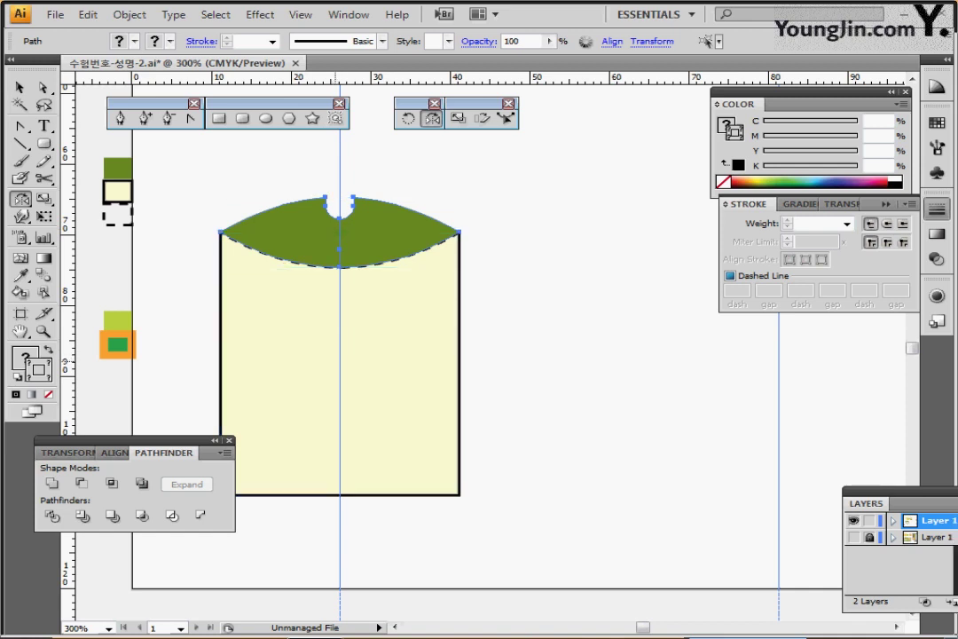
{"action": "key", "text": "ctrl+y"}
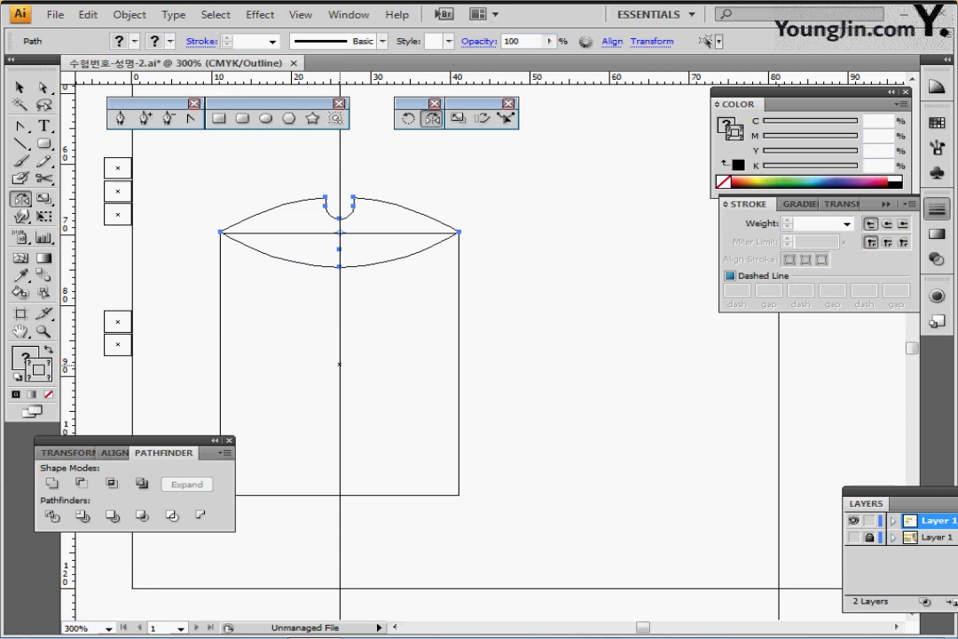
{"action": "left_click", "coordinate": [339, 364], "text": "alt"}
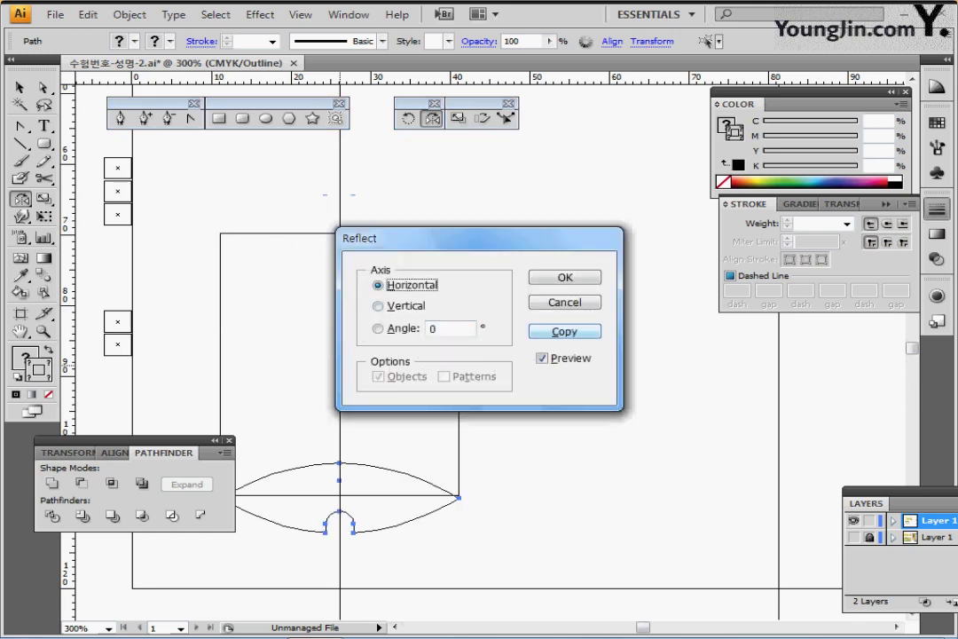
{"action": "left_click", "coordinate": [564, 331]}
{"action": "key", "text": "ctrl+y"}
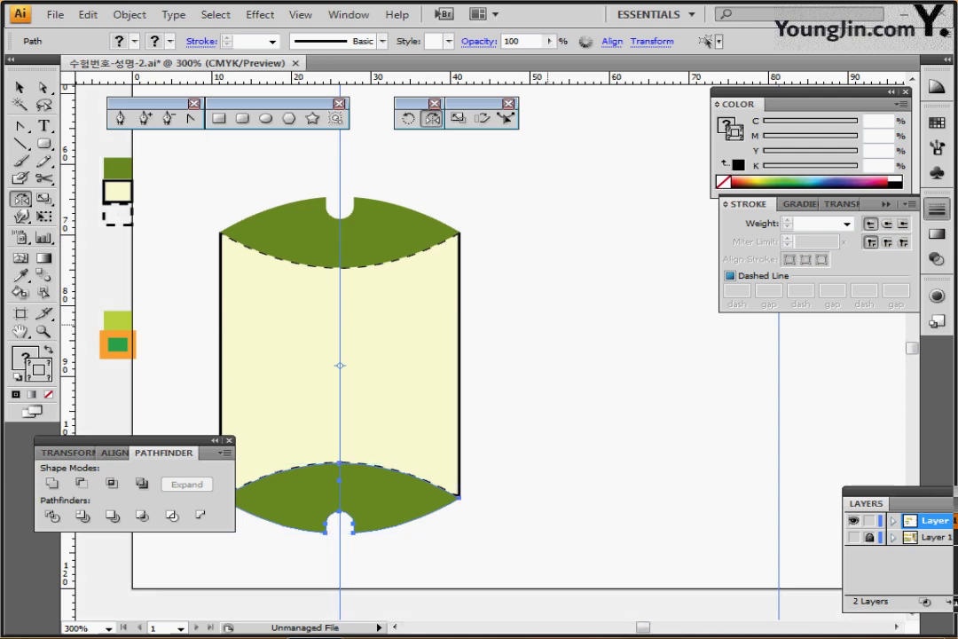
- Duplicate the leafed flower motif and place the copy over the cream pouch
{"action": "key", "text": "ctrl+minus"}
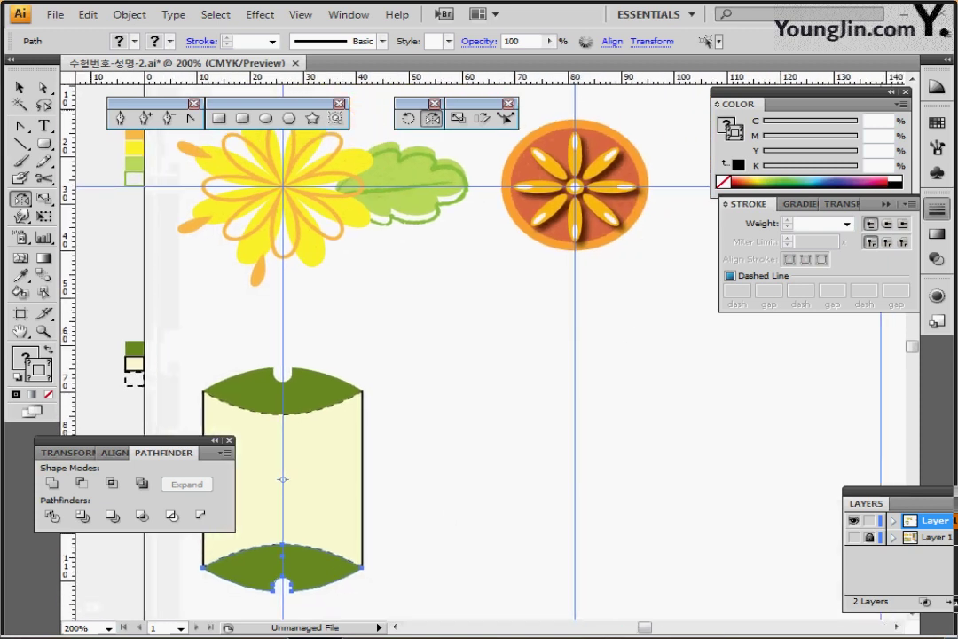
{"action": "key", "text": "v"}
{"action": "left_click_drag", "start_coordinate": [184, 304], "coordinate": [413, 120]}
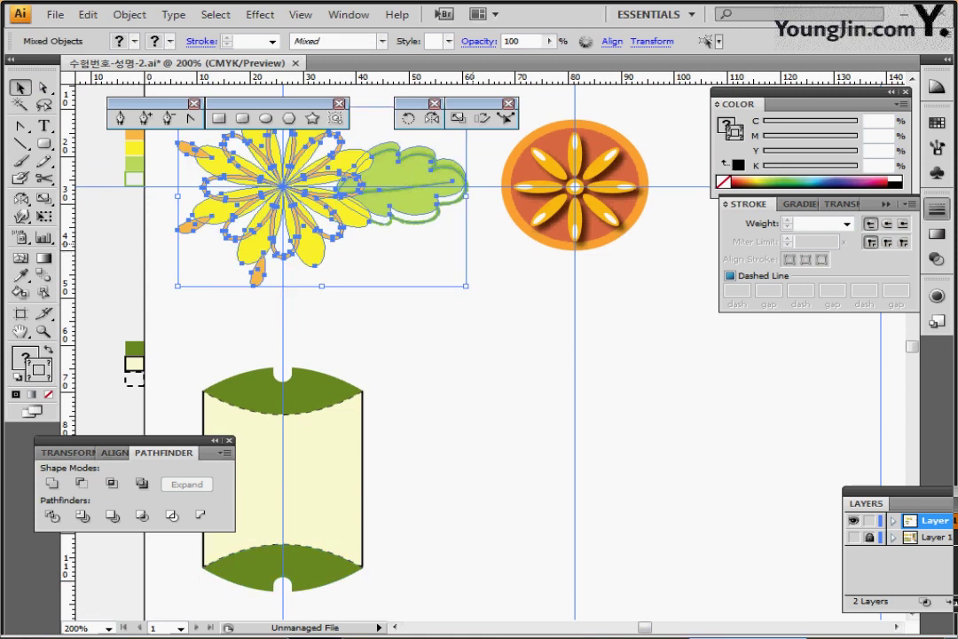
{"action": "key", "text": "space"}
{"action": "left_click_drag", "start_coordinate": [82, 590], "coordinate": [109, 536]}
{"action": "left_click_drag", "start_coordinate": [503, 329], "coordinate": [504, 322]}
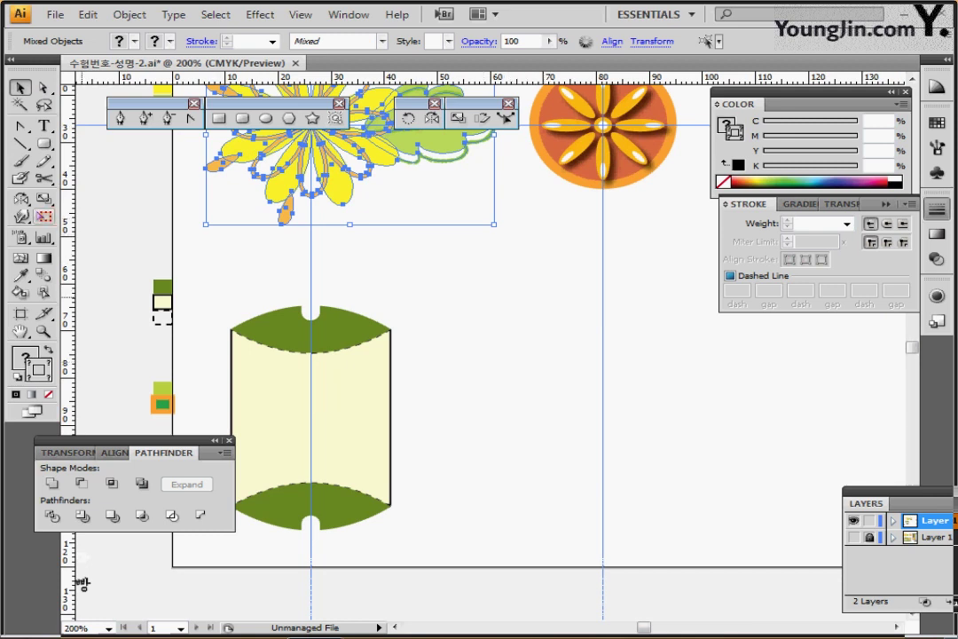
{"action": "key", "text": "s"}
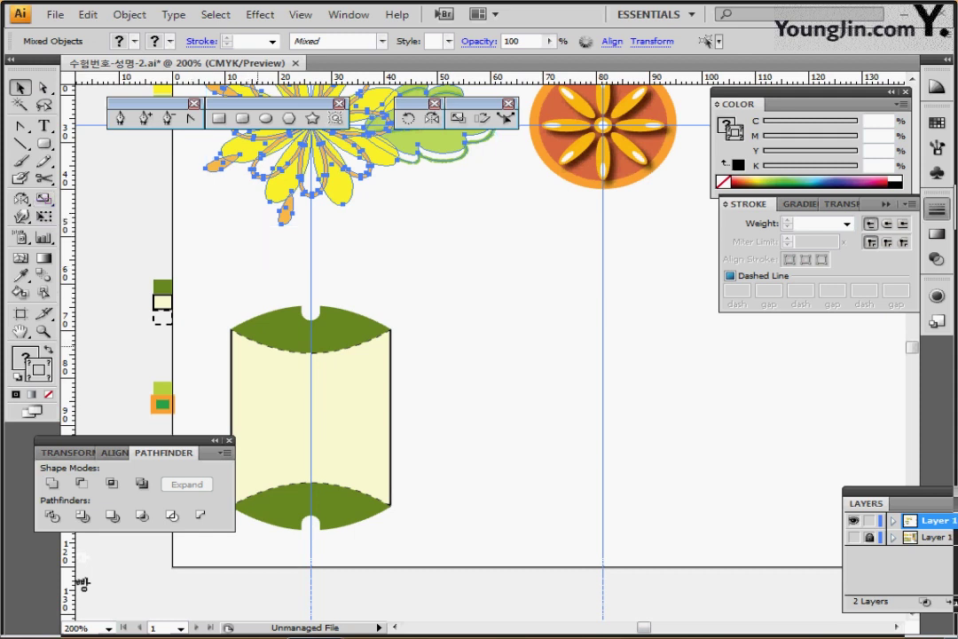
{"action": "key", "text": "ctrl+v"}
{"action": "left_click_drag", "start_coordinate": [470, 356], "coordinate": [385, 414]}
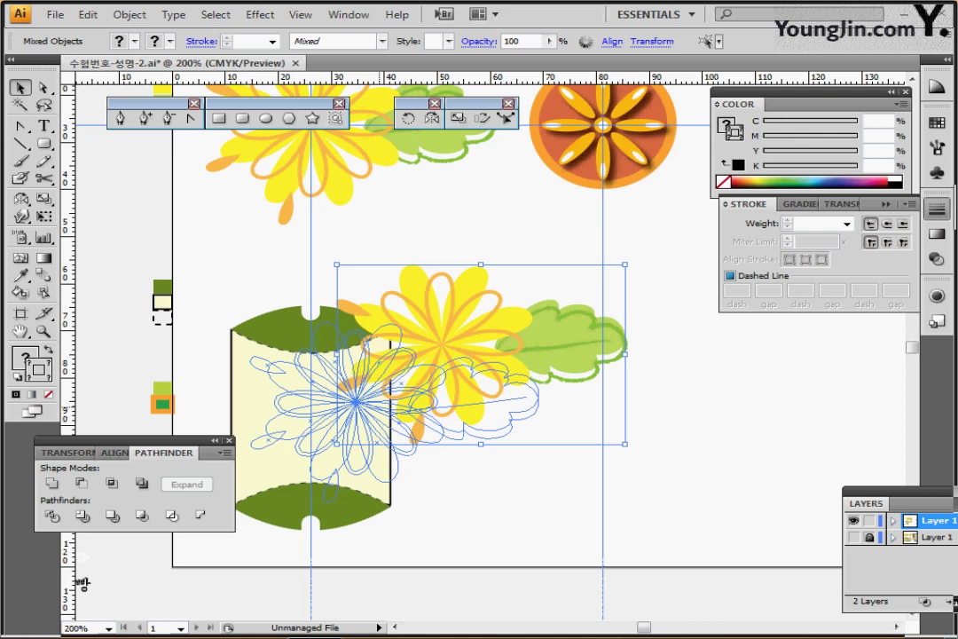
{"action": "left_click_drag", "start_coordinate": [354, 401], "coordinate": [355, 401]}
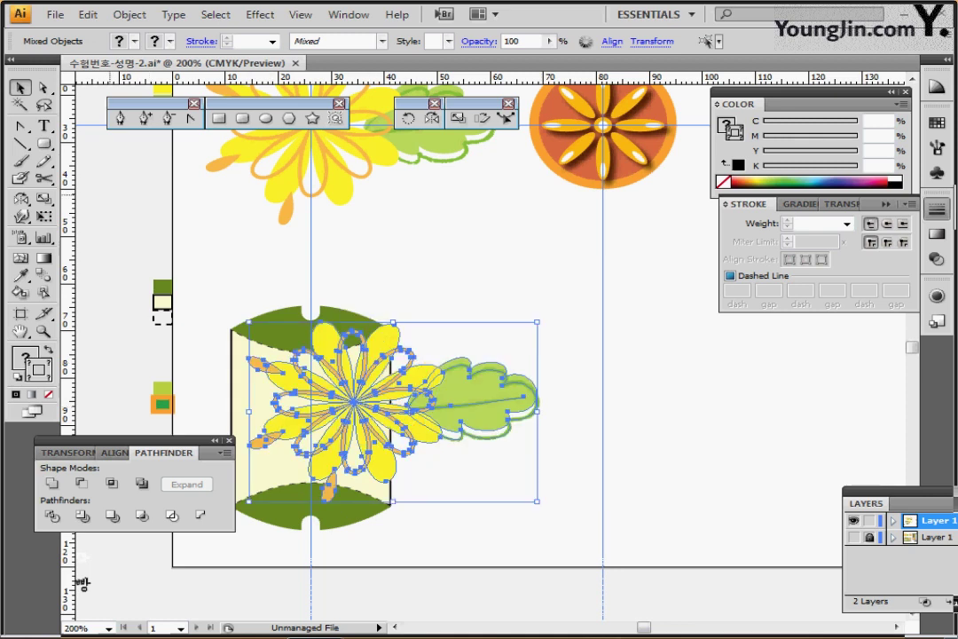
- Scale the flower copy uniformly to 50%, including its strokes and effects
{"action": "key", "text": "s"}
{"action": "key", "text": "Return"}
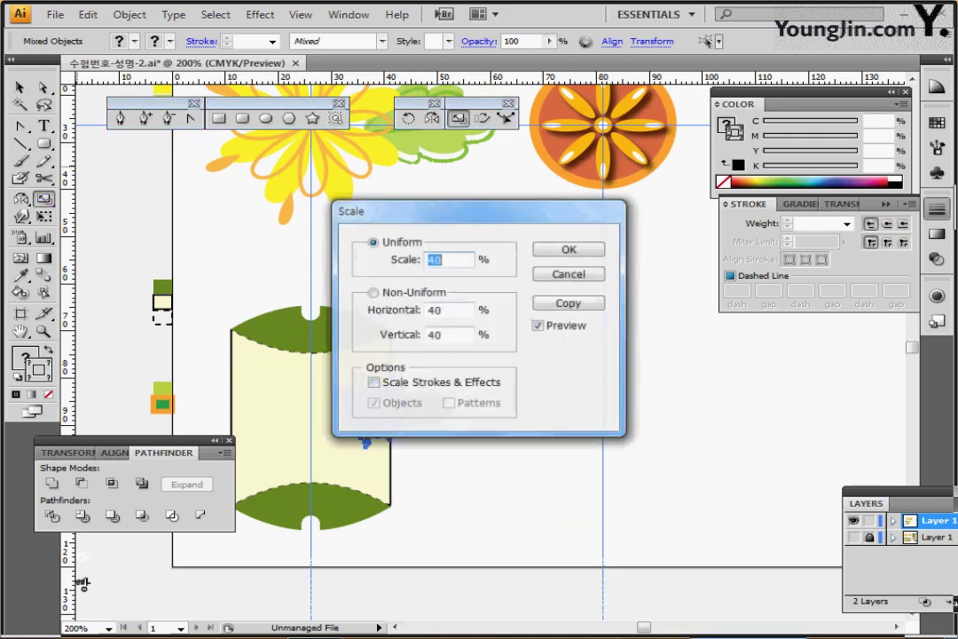
{"action": "type", "text": "50"}
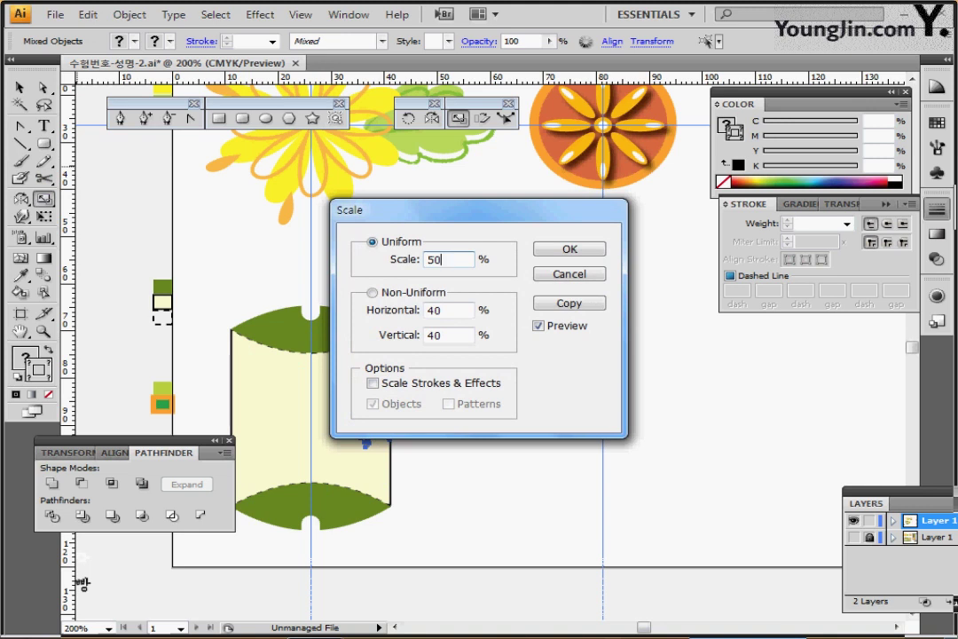
{"action": "left_click_drag", "start_coordinate": [479, 210], "coordinate": [550, 210]}
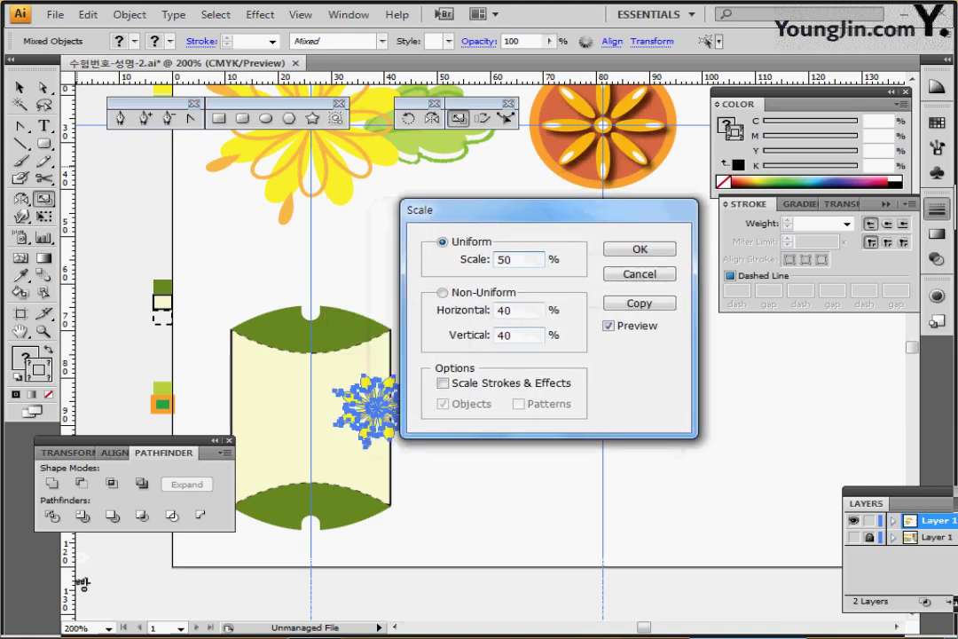
{"action": "left_click", "coordinate": [443, 383]}
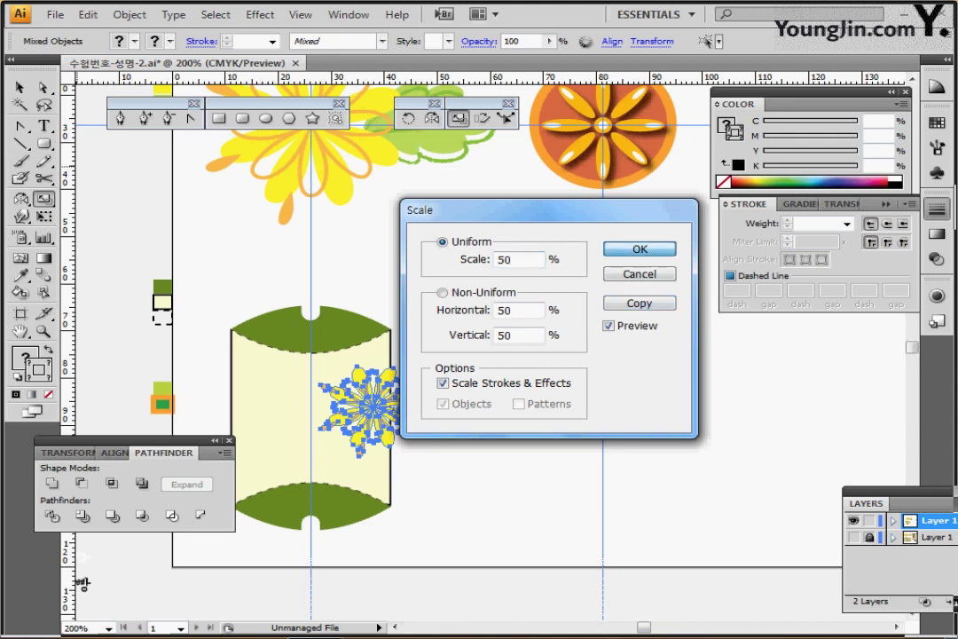
{"action": "key", "text": "Return"}
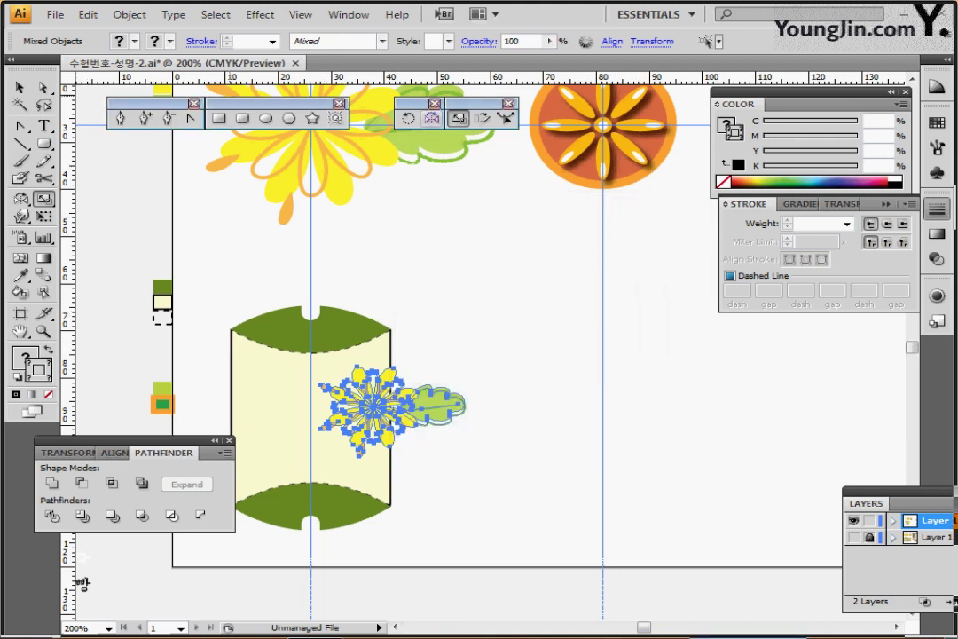
- Rotate the small flower by -45° and move it onto the middle of the cream pouch
{"action": "double_click", "coordinate": [408, 118]}
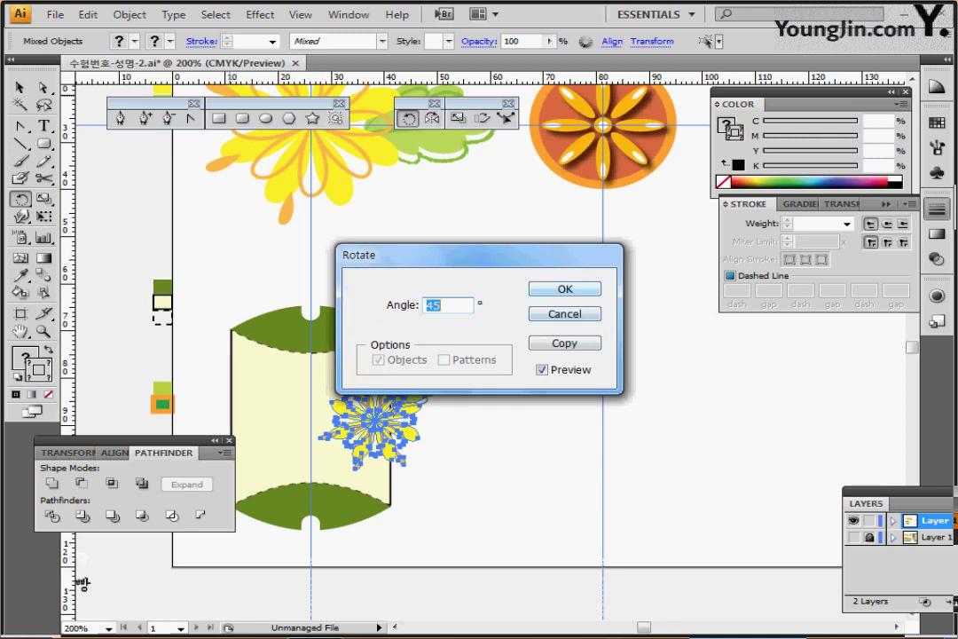
{"action": "left_click", "coordinate": [427, 306]}
{"action": "type", "text": "-"}
{"action": "key", "text": "Return"}
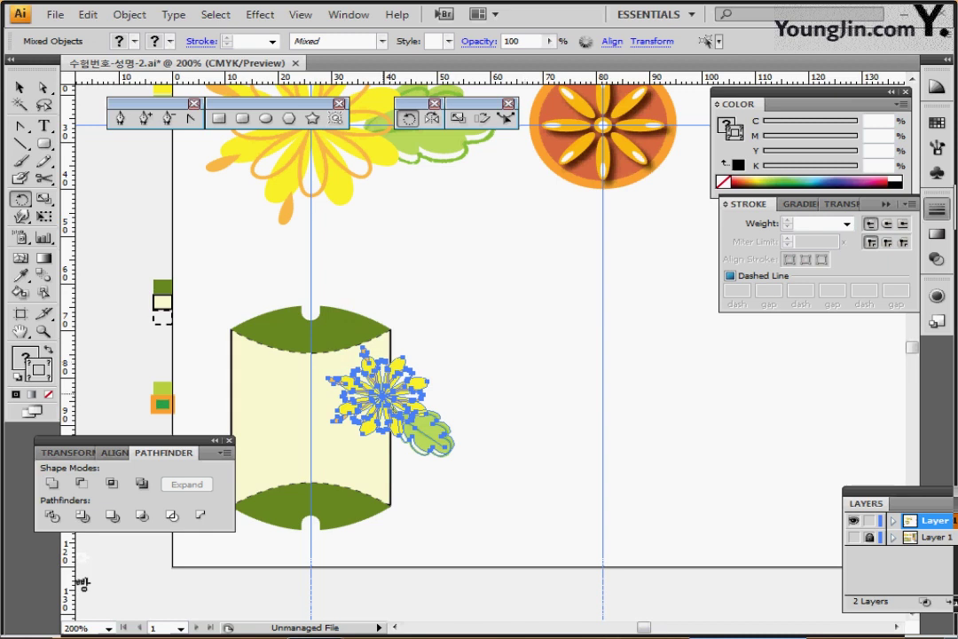
{"action": "left_click_drag", "start_coordinate": [383, 397], "coordinate": [307, 417]}
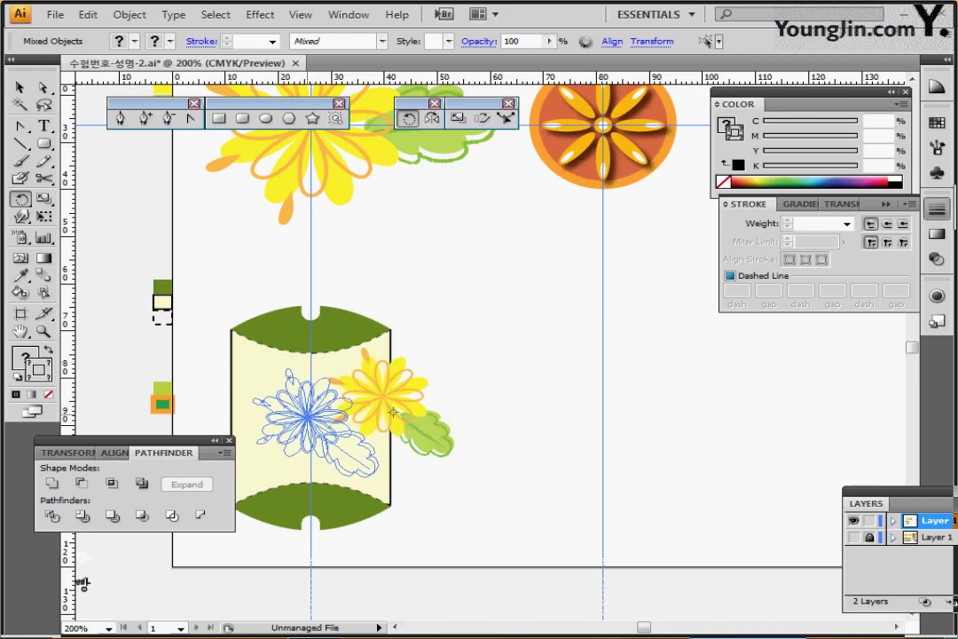
{"action": "left_click_drag", "start_coordinate": [393, 413], "coordinate": [393, 412]}
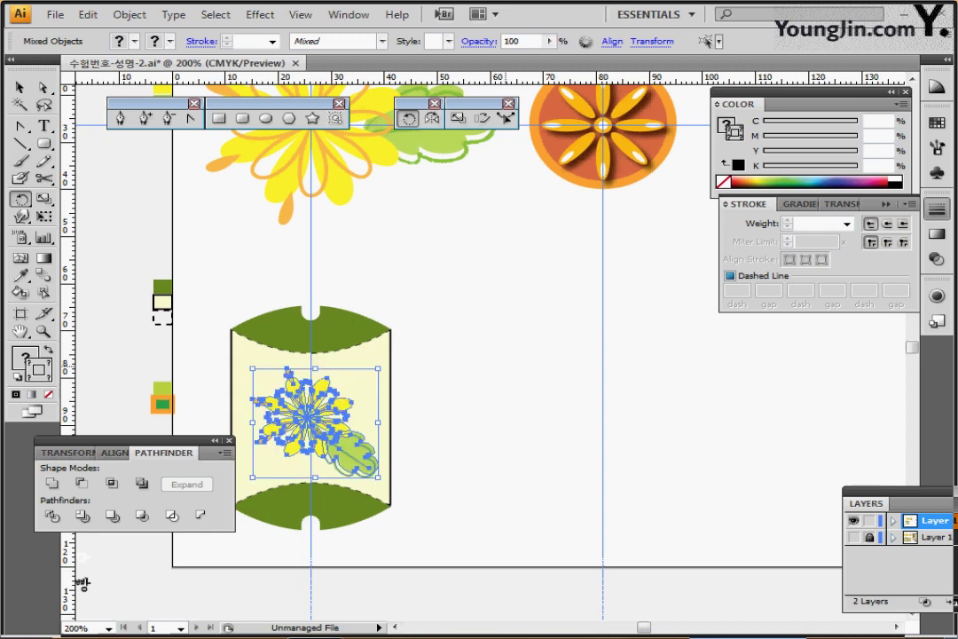
- Duplicate the pouch body, flaps and dashed curves without the flower, placing the copy about 34 mm to the right
{"action": "left_click_drag", "start_coordinate": [505, 389], "coordinate": [513, 335]}
{"action": "left_click", "coordinate": [20, 87]}
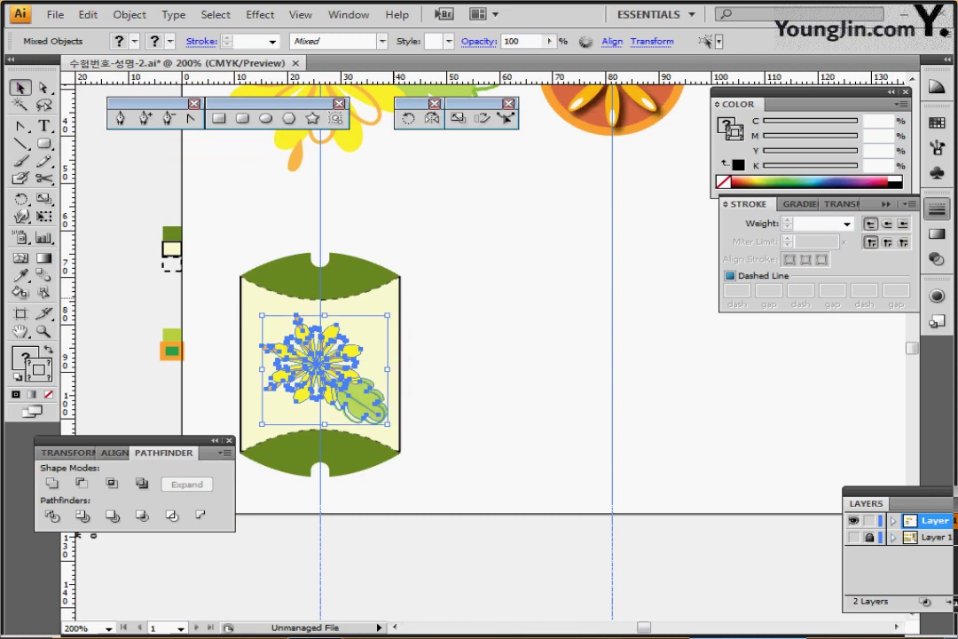
{"action": "left_click_drag", "start_coordinate": [464, 272], "coordinate": [250, 511]}
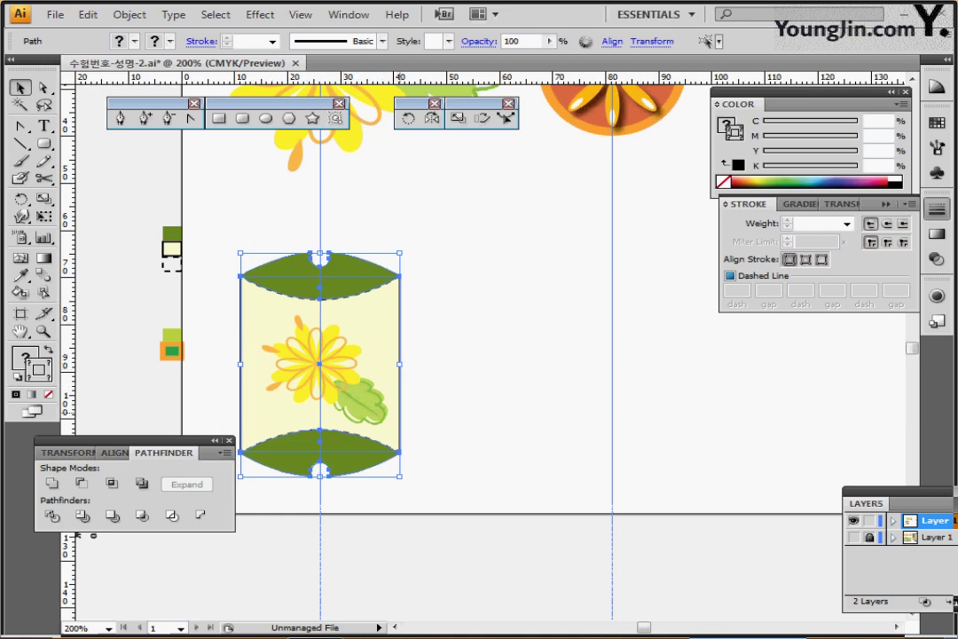
{"action": "left_click_drag", "start_coordinate": [355, 372], "coordinate": [353, 346]}
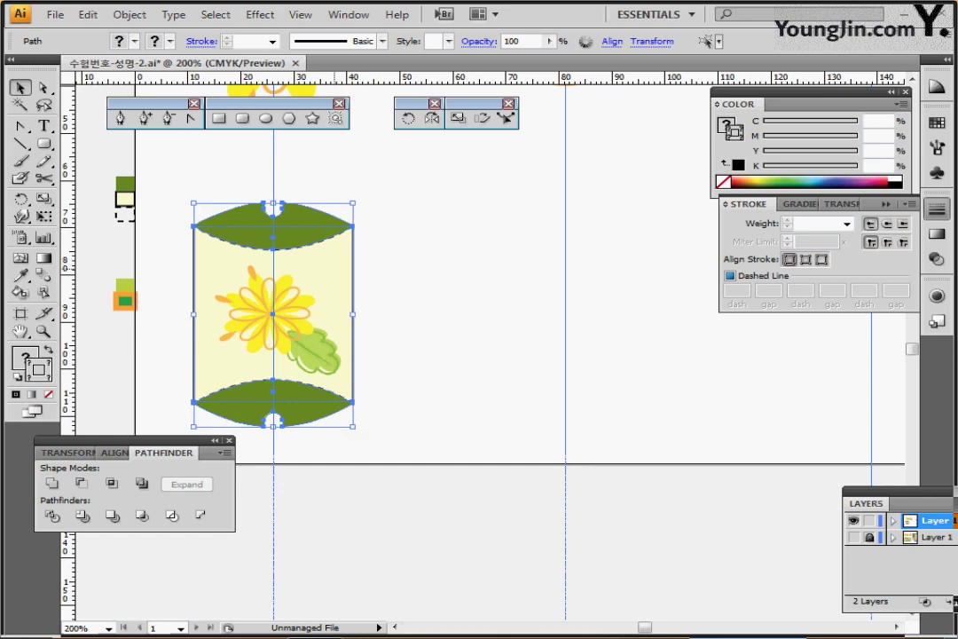
{"action": "left_click_drag", "start_coordinate": [273, 314], "coordinate": [455, 314]}
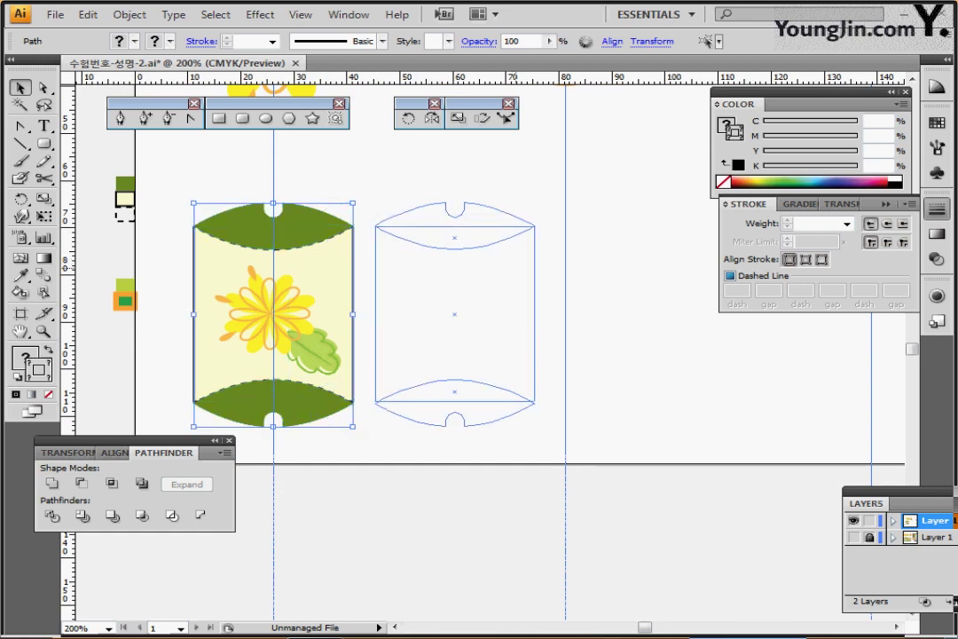
{"action": "left_click_drag", "start_coordinate": [455, 314], "coordinate": [454, 315]}
{"action": "key", "text": "ctrl+shift+a"}
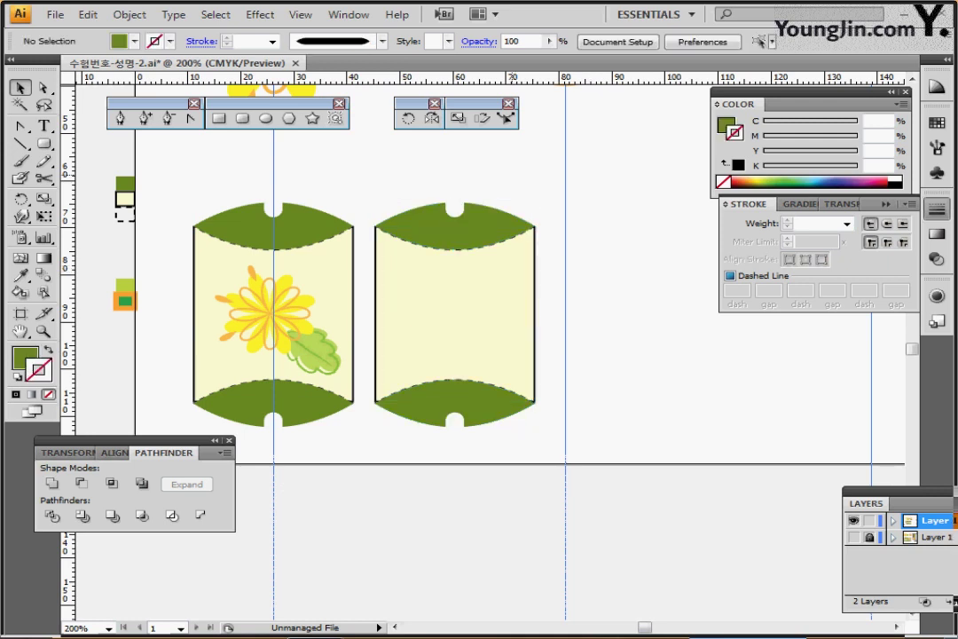
- Recolour both flaps of the second pouch with the light green sampled from the reference swatch beside the artboard
{"action": "left_click", "coordinate": [477, 224]}
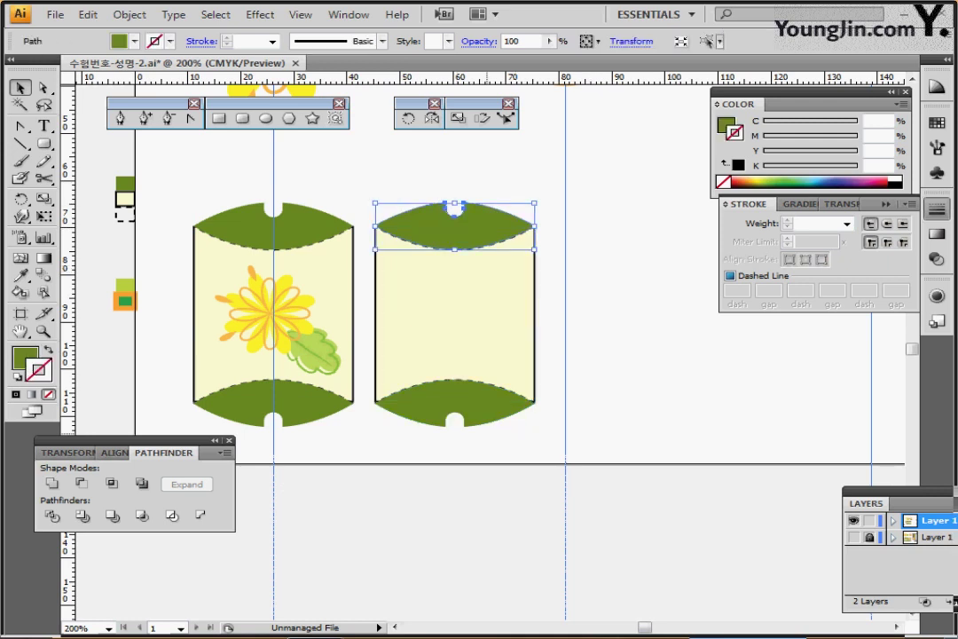
{"action": "left_click", "coordinate": [485, 410], "text": "shift"}
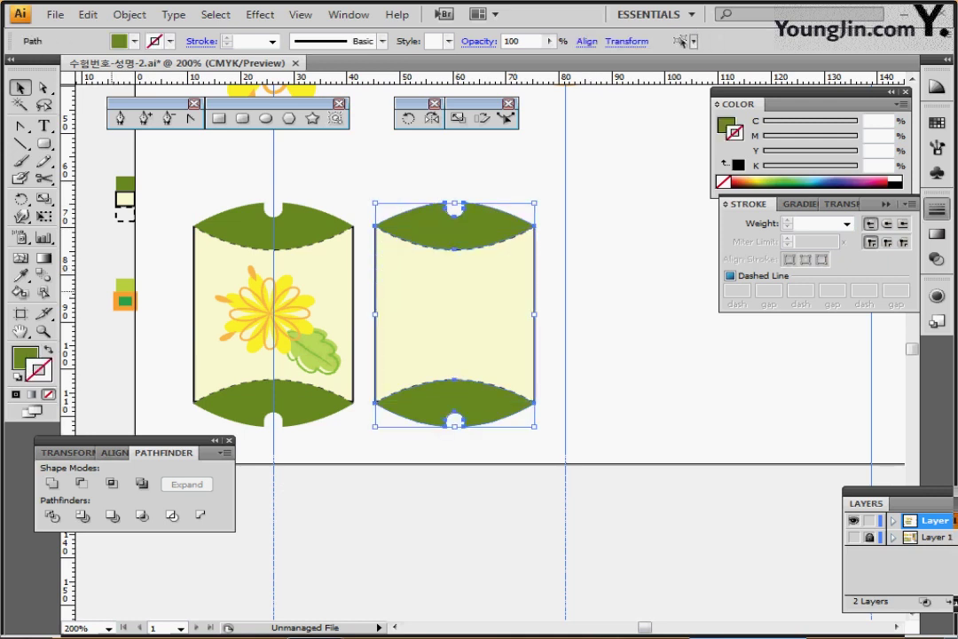
{"action": "key", "text": "i"}
{"action": "left_click", "coordinate": [125, 286]}
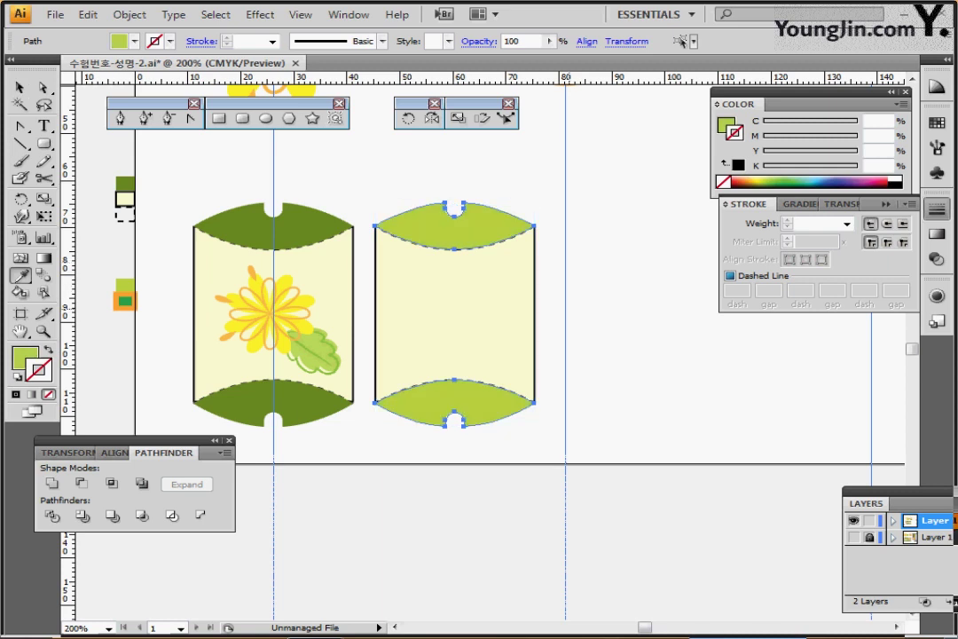
{"action": "key", "text": "ctrl+shift+a"}
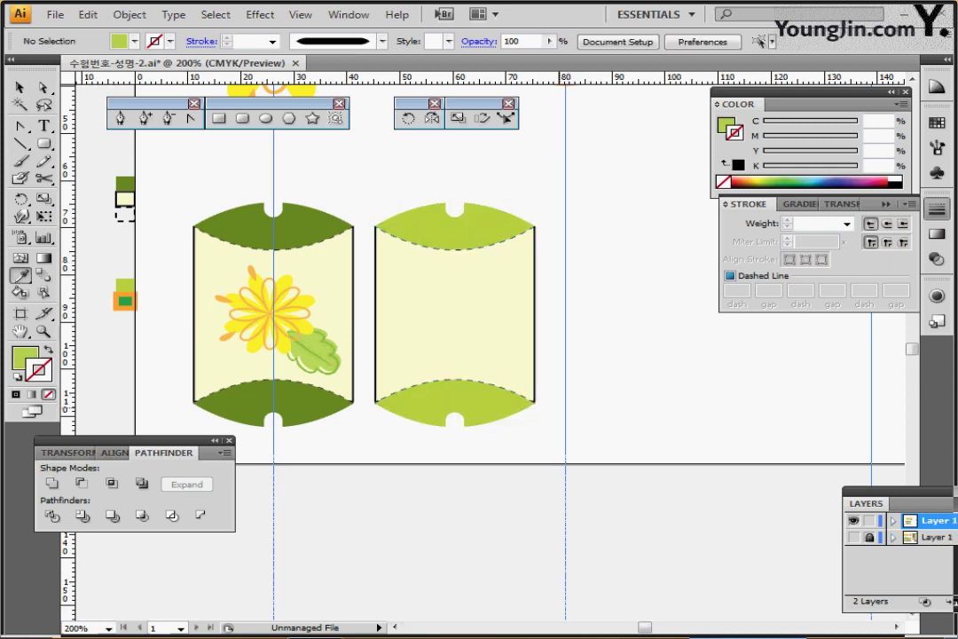
- Copy the eight-petal circular motif and place the copy on the cream area of the second pouch
{"action": "key", "text": "ctrl+minus"}
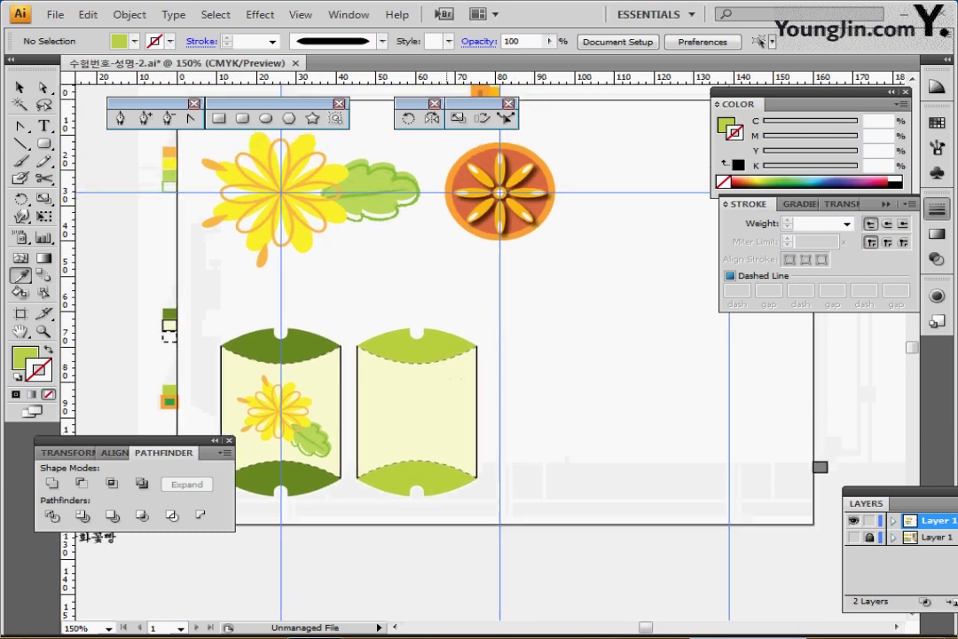
{"action": "left_click_drag", "start_coordinate": [422, 178], "coordinate": [416, 188]}
{"action": "key", "text": "v"}
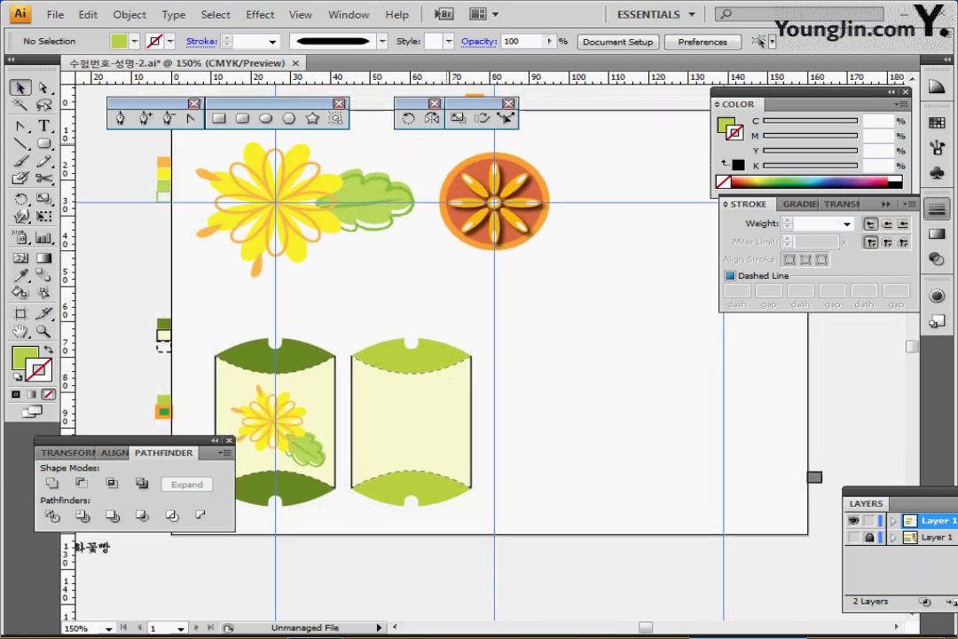
{"action": "left_click_drag", "start_coordinate": [446, 143], "coordinate": [554, 262]}
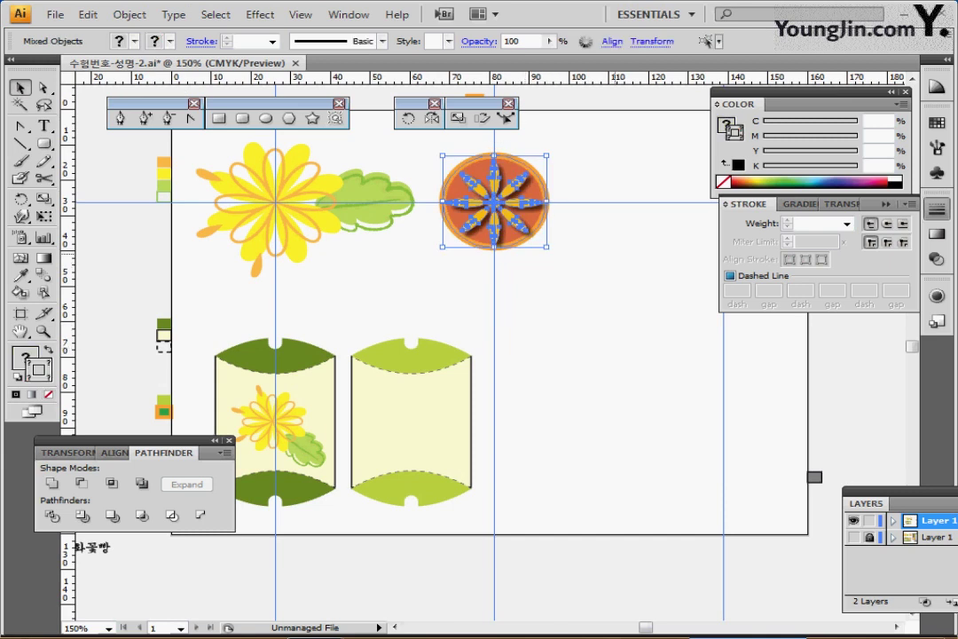
{"action": "key", "text": "ctrl+c"}
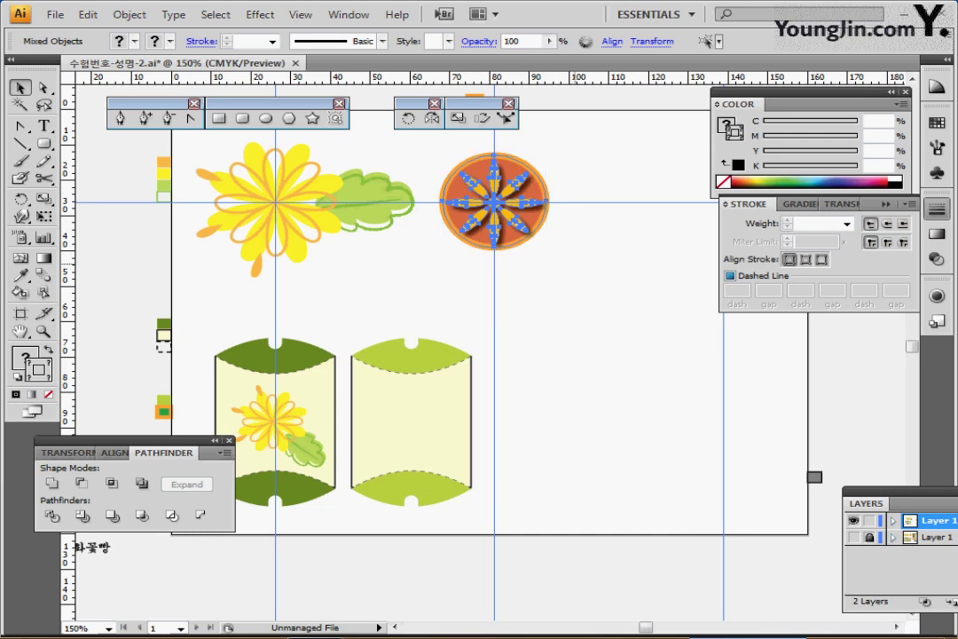
{"action": "key", "text": "ctrl+v"}
{"action": "left_click_drag", "start_coordinate": [490, 352], "coordinate": [411, 427]}
- Scale the circular motif copy uniformly to 60%, including its strokes and effects
{"action": "double_click", "coordinate": [458, 118]}
{"action": "double_click", "coordinate": [458, 118]}
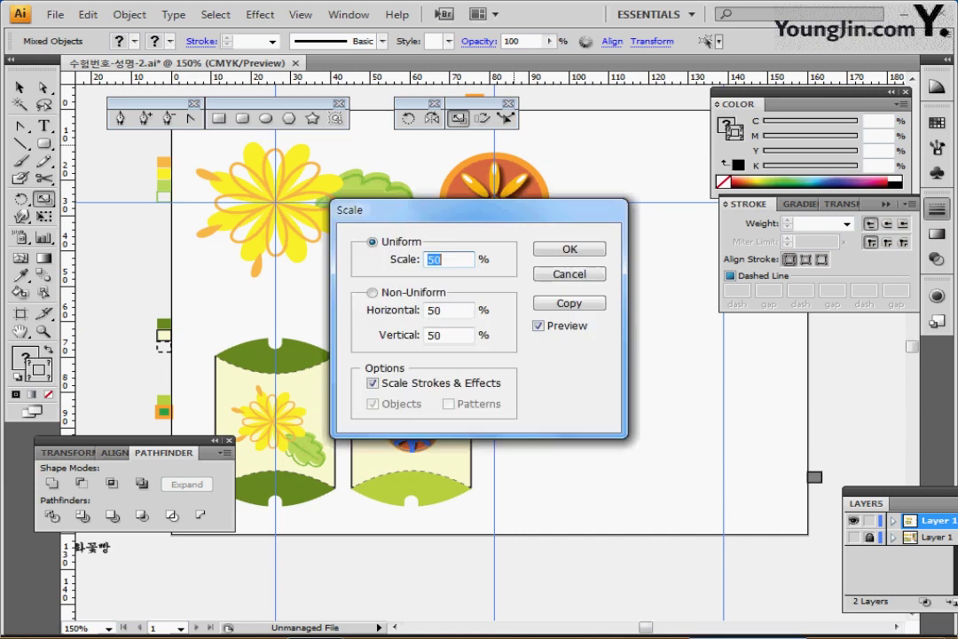
{"action": "type", "text": "60"}
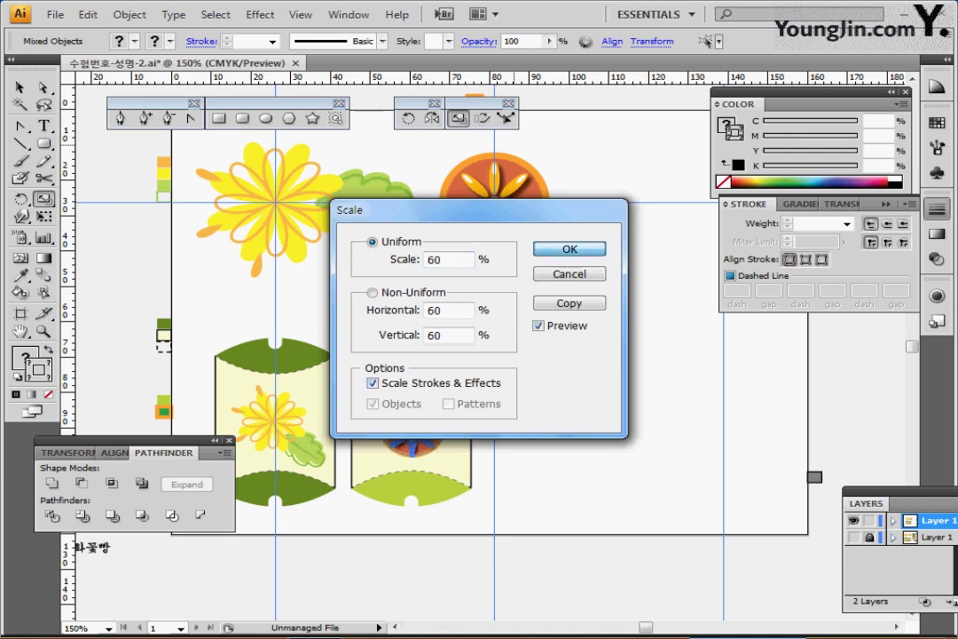
{"action": "key", "text": "Return"}
- Nudge the small circular motif upward and sideways to centre it on the second pouch
{"action": "key", "text": "ctrl+equal"}
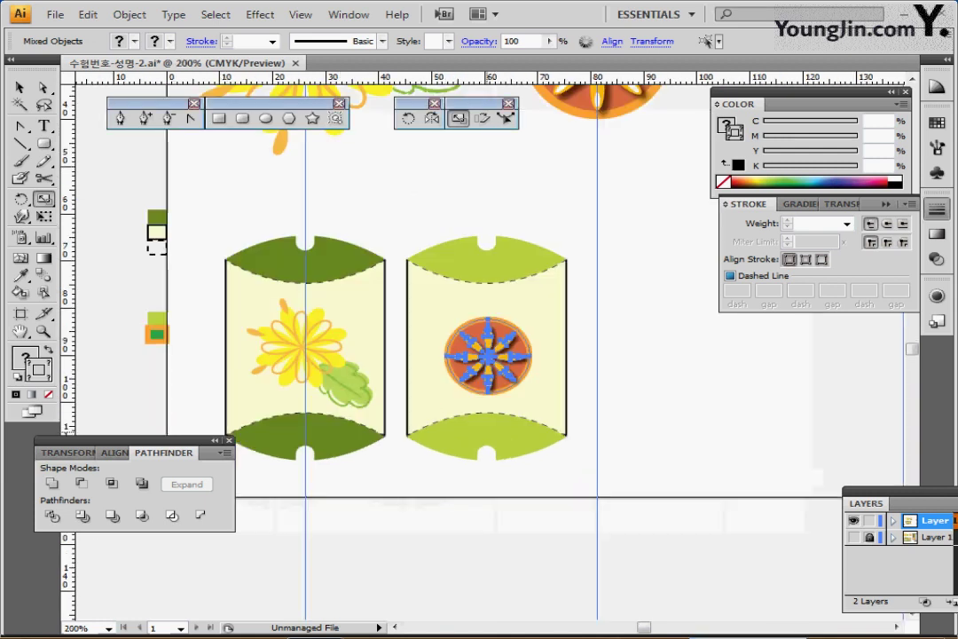
{"action": "key", "text": "ctrl+equal"}
{"action": "left_click_drag", "start_coordinate": [511, 223], "coordinate": [550, 283]}
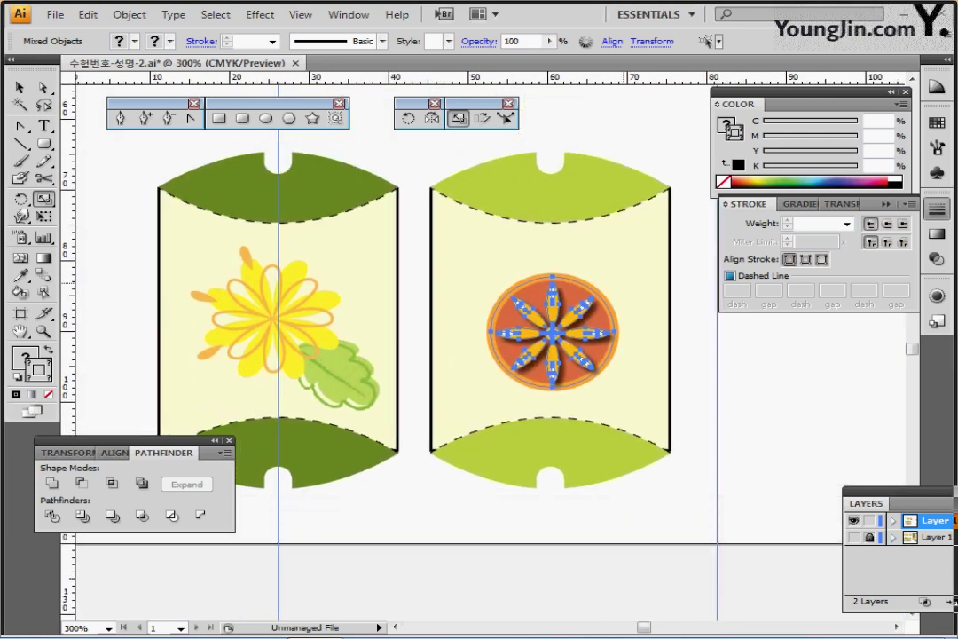
{"action": "key", "text": "Left"}
{"action": "key", "text": "Up"}
{"action": "key", "text": "Up"}
{"action": "key", "text": "Up"}
{"action": "key", "text": "Up"}
{"action": "key", "text": "Up"}
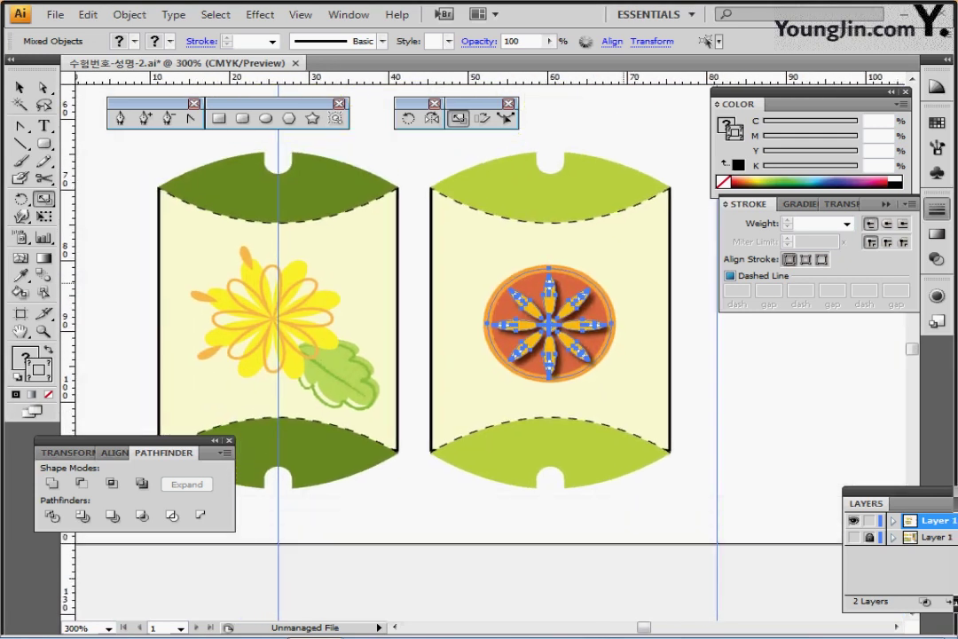
{"action": "key", "text": "Right"}
{"action": "key", "text": "Right"}
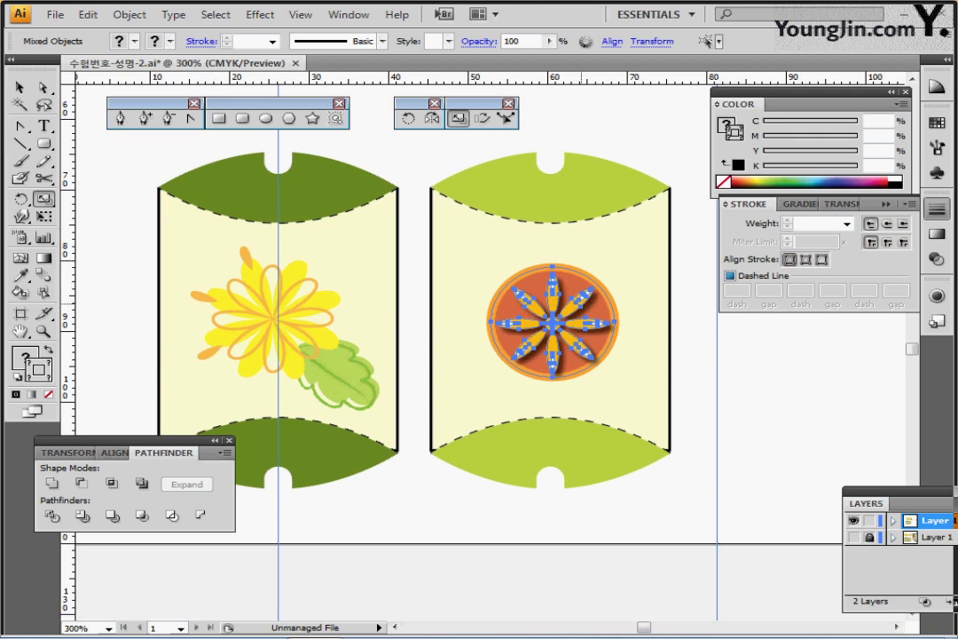
- Apply the sampled green fill with orange stroke to the small motif's background circle, and save the document
{"action": "left_click_drag", "start_coordinate": [581, 304], "coordinate": [656, 305]}
{"action": "key", "text": "ctrl+shift+a"}
{"action": "left_click", "coordinate": [655, 280], "text": "ctrl"}
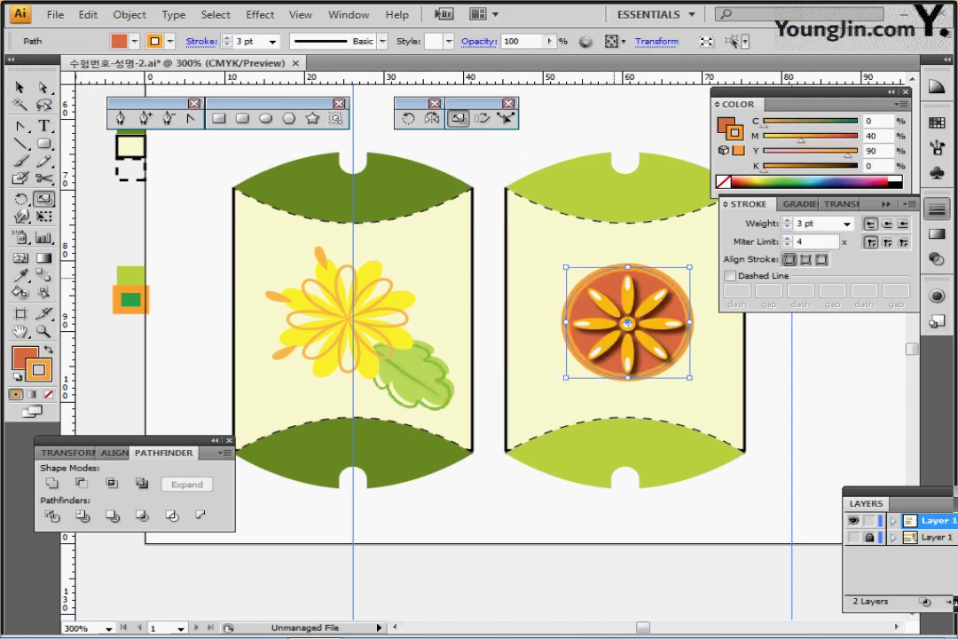
{"action": "key", "text": "i"}
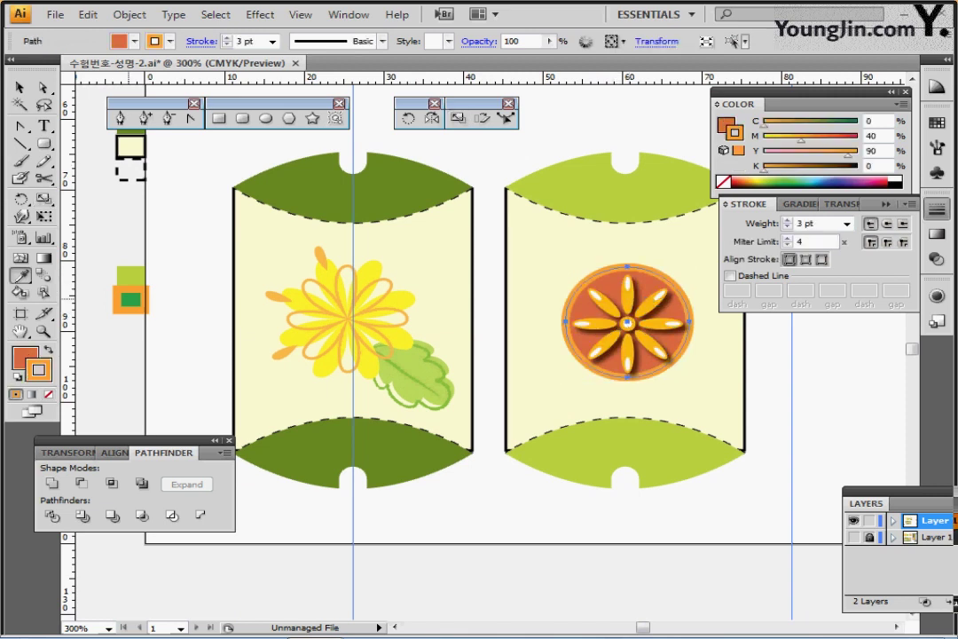
{"action": "left_click", "coordinate": [131, 299]}
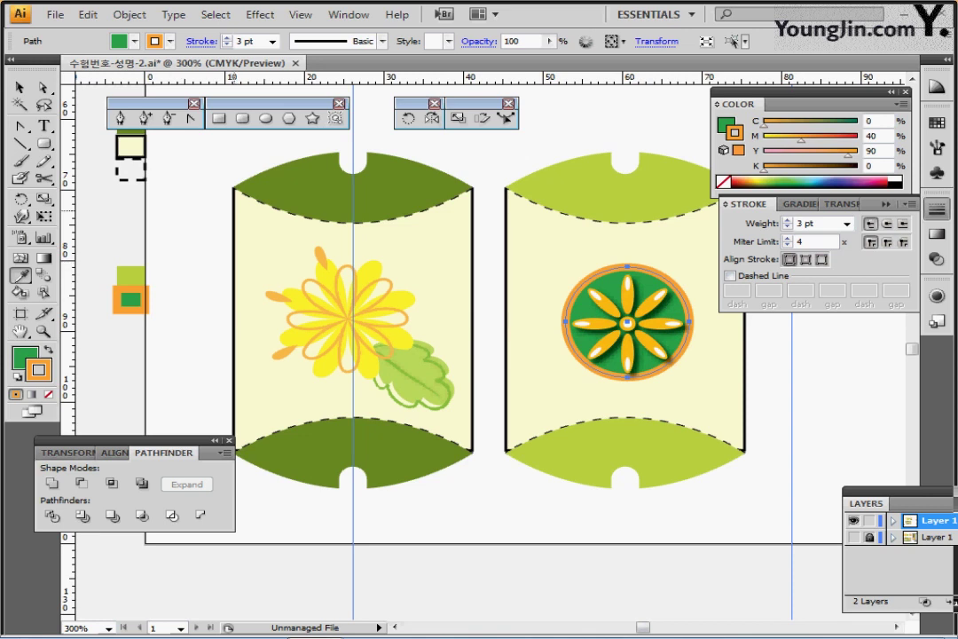
{"action": "scroll", "coordinate": [246, 488], "scroll_direction": "down", "scroll_amount": 1}
{"action": "scroll", "coordinate": [245, 487], "scroll_direction": "right", "scroll_amount": 3}
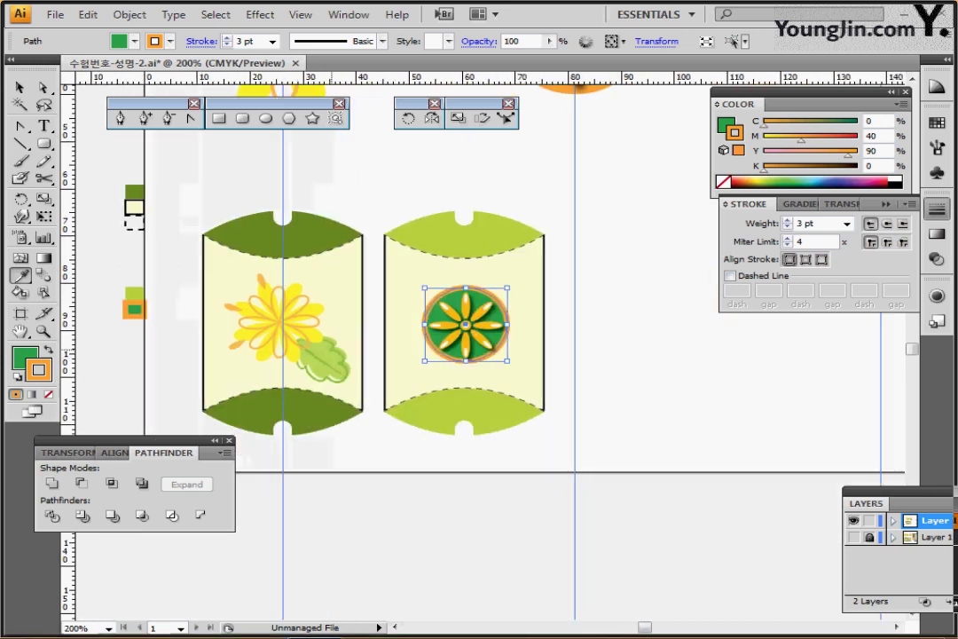
{"action": "key", "text": "ctrl+s"}
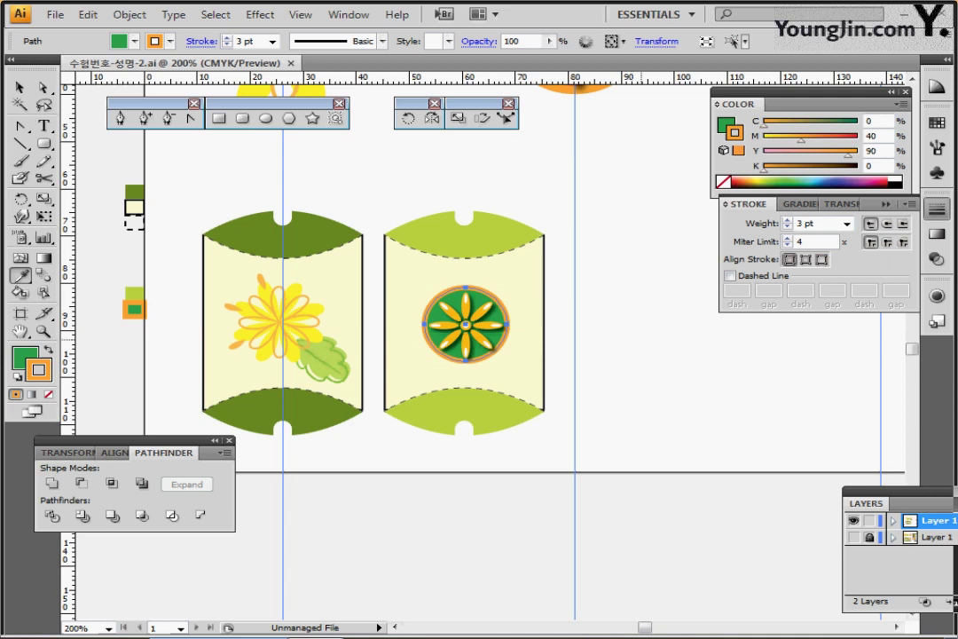
{"action": "key", "text": "ctrl+shift+a"}
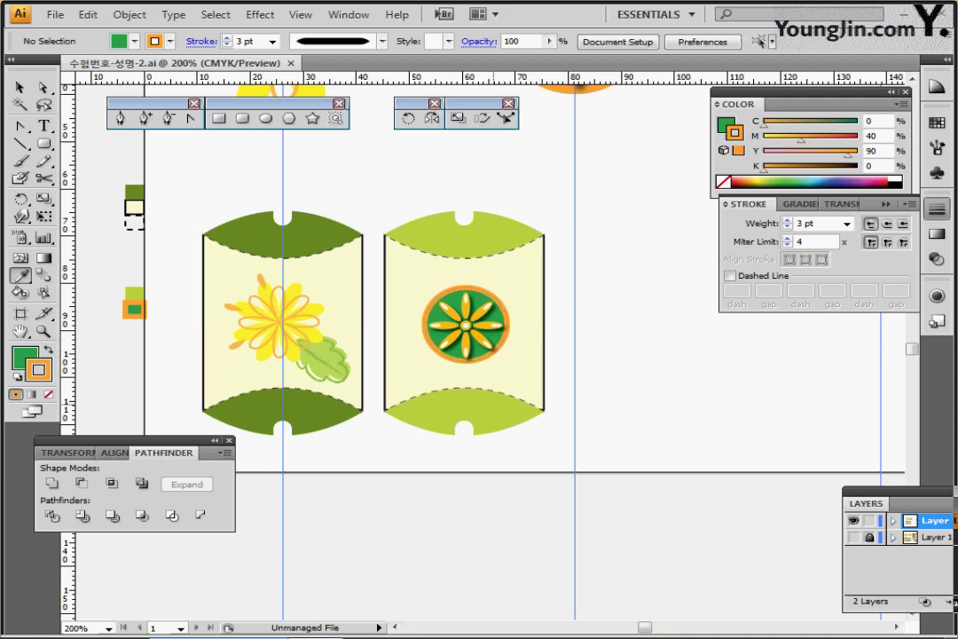
- Move the white NATURE text from beside the artboard onto the lower dark green flap of the flower pouch
{"action": "left_click", "coordinate": [495, 405], "text": "ctrl"}
{"action": "left_click_drag", "start_coordinate": [445, 401], "coordinate": [539, 406]}
{"action": "left_click", "coordinate": [508, 409], "text": "ctrl+alt"}
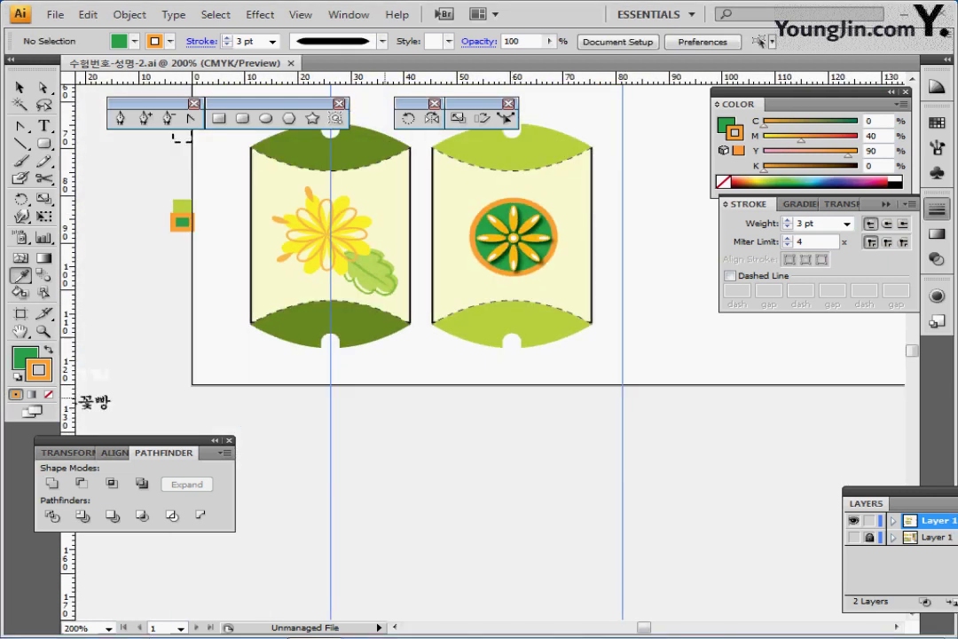
{"action": "left_click_drag", "start_coordinate": [211, 308], "coordinate": [279, 319]}
{"action": "left_click", "coordinate": [149, 387], "text": "ctrl"}
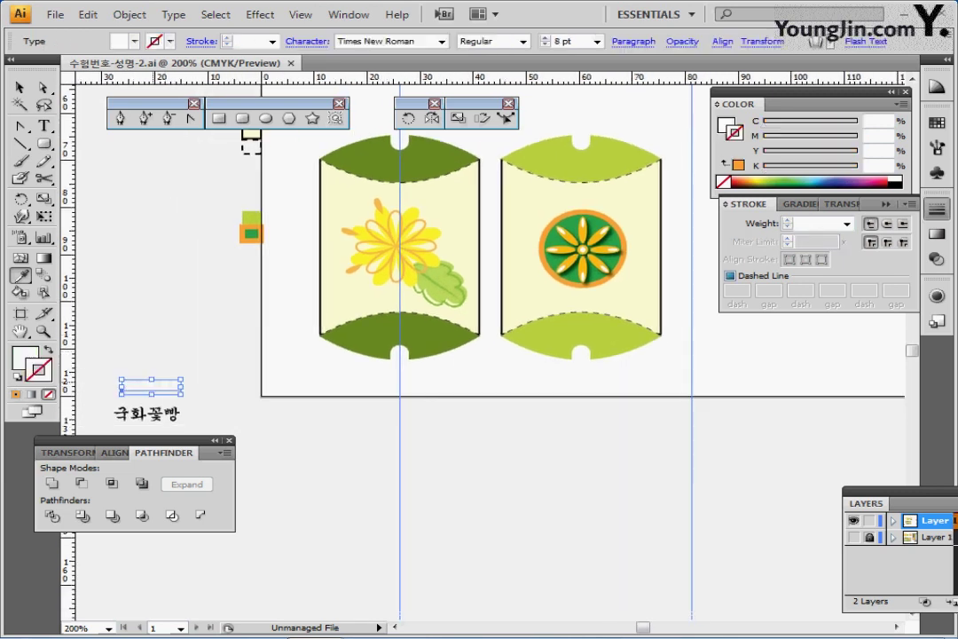
{"action": "left_click_drag", "start_coordinate": [196, 342], "coordinate": [136, 425]}
{"action": "key", "text": "ctrl+shift+o"}
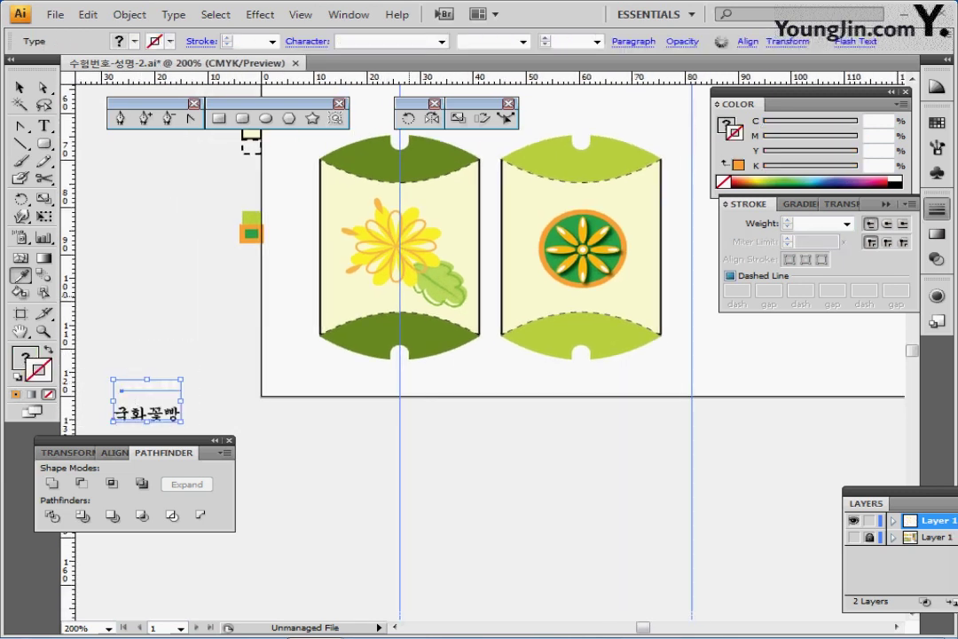
{"action": "left_click", "coordinate": [199, 368], "text": "ctrl"}
{"action": "left_click_drag", "start_coordinate": [160, 387], "coordinate": [407, 333]}
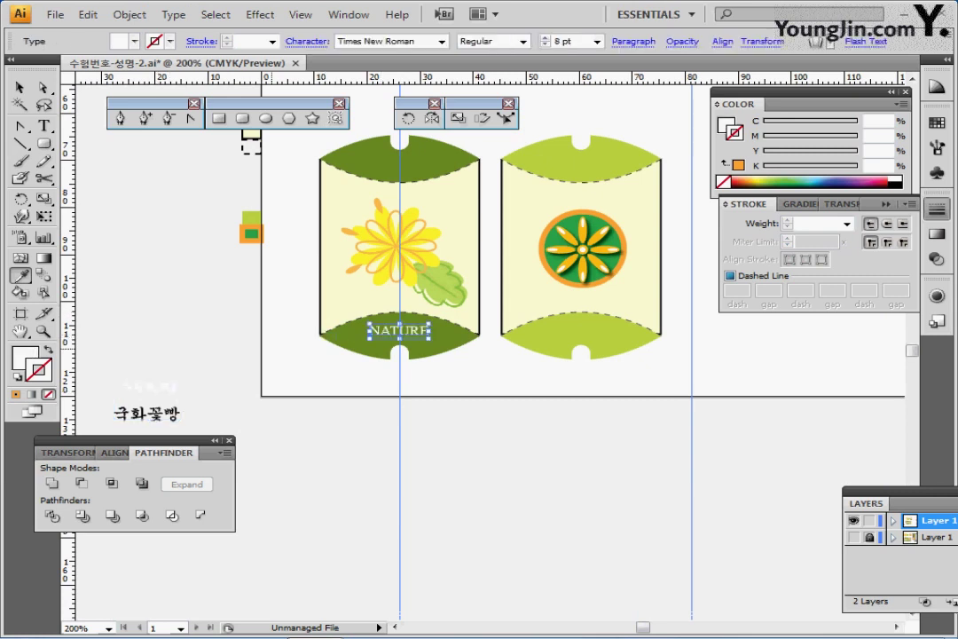
- Place the black 국화꽃빵 text centred on the lower light green flap of the second pouch
{"action": "left_click_drag", "start_coordinate": [155, 416], "coordinate": [579, 330]}
{"action": "left_click_drag", "start_coordinate": [547, 334], "coordinate": [545, 336]}
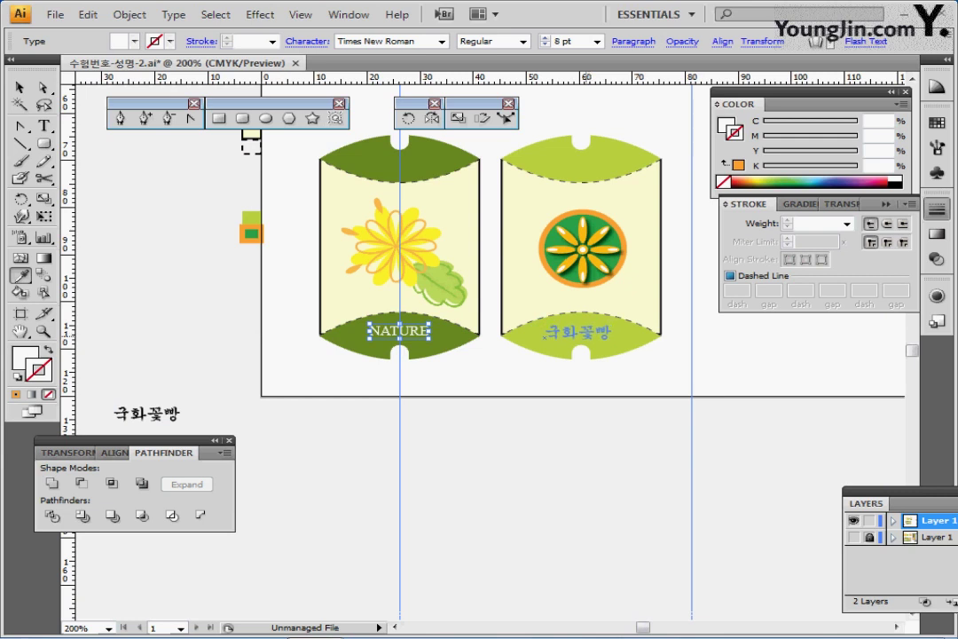
{"action": "left_click_drag", "start_coordinate": [587, 334], "coordinate": [587, 334]}
{"action": "left_click", "coordinate": [629, 414], "text": "ctrl"}
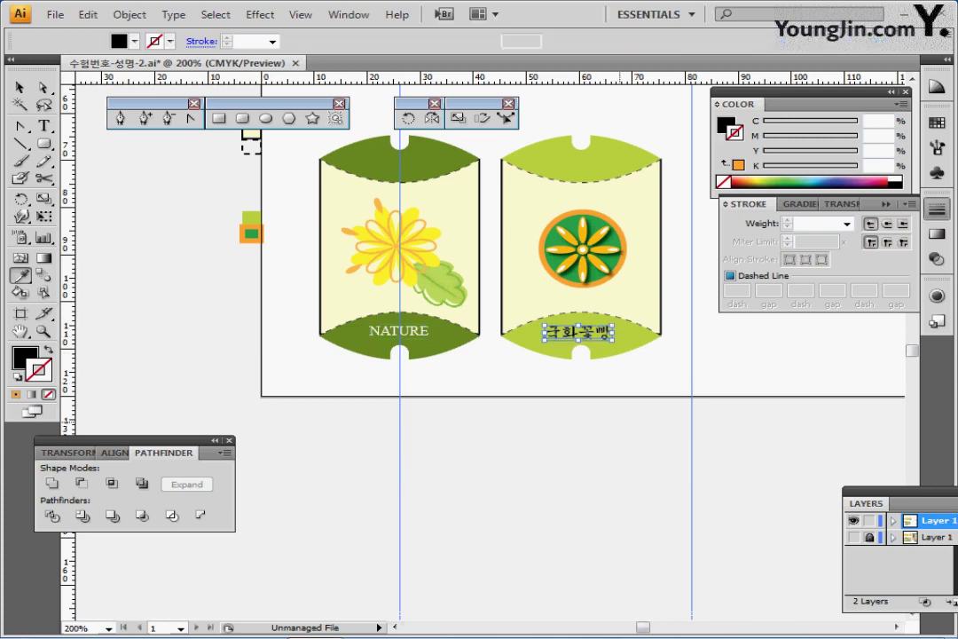
- Fill the second pouch's cream body rectangle with the 국화 flower pattern swatch
{"action": "left_click_drag", "start_coordinate": [625, 412], "coordinate": [512, 418]}
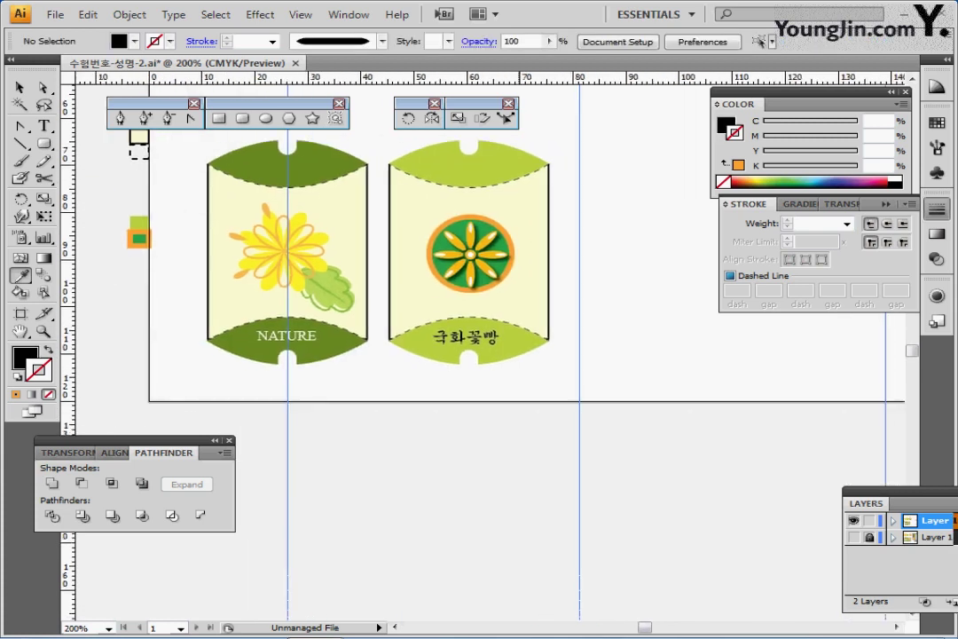
{"action": "left_click", "coordinate": [530, 190], "text": "ctrl"}
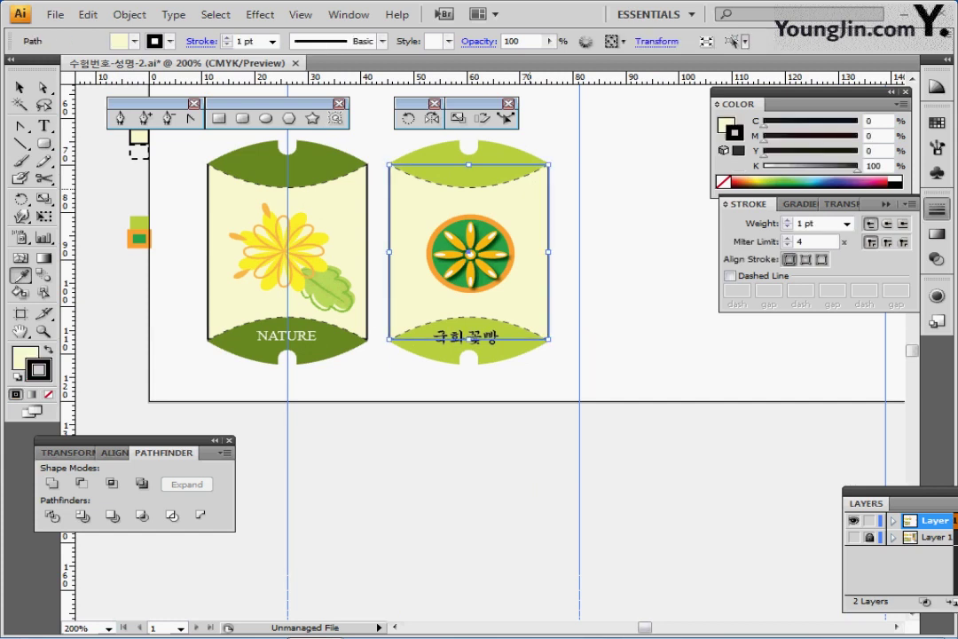
{"action": "key", "text": "ctrl+shift+b"}
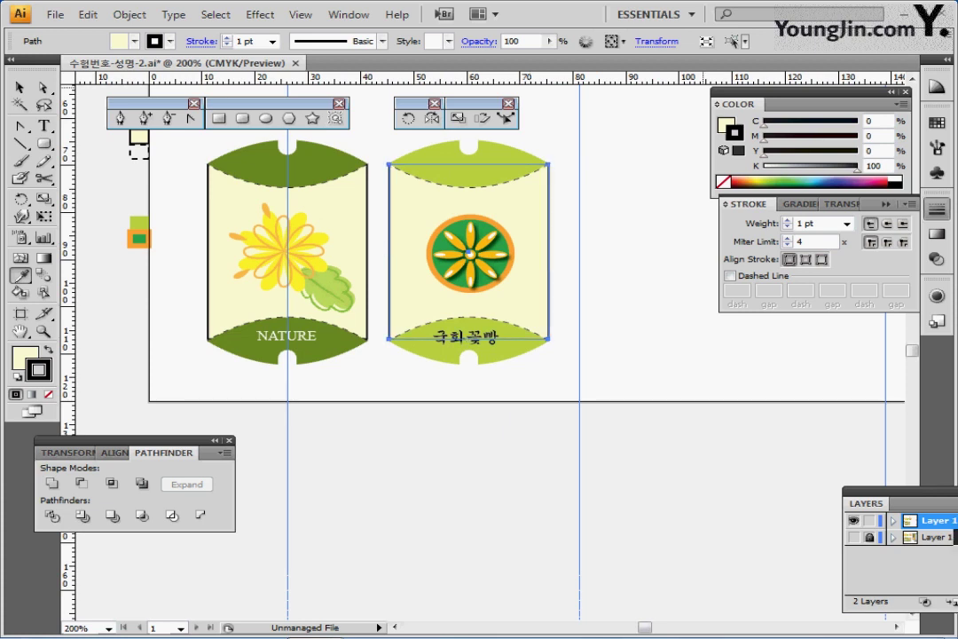
{"action": "left_click", "coordinate": [725, 125]}
{"action": "left_click", "coordinate": [937, 124]}
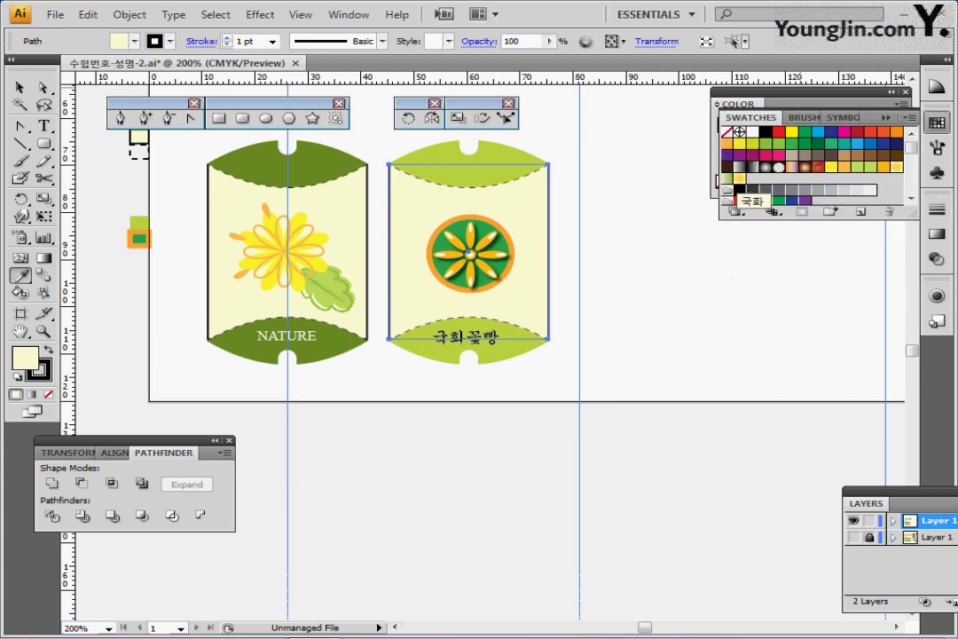
{"action": "left_click", "coordinate": [739, 178]}
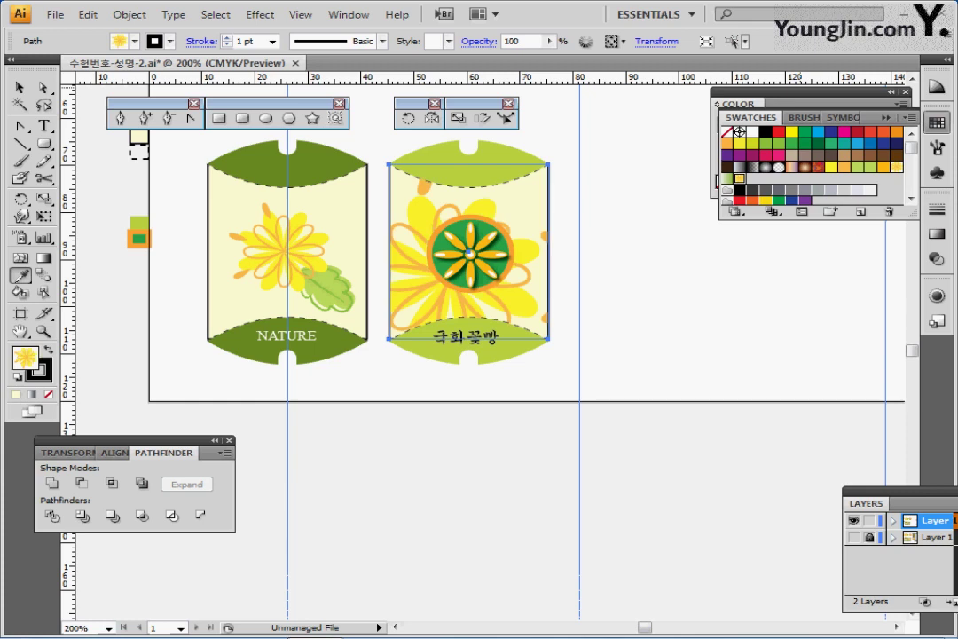
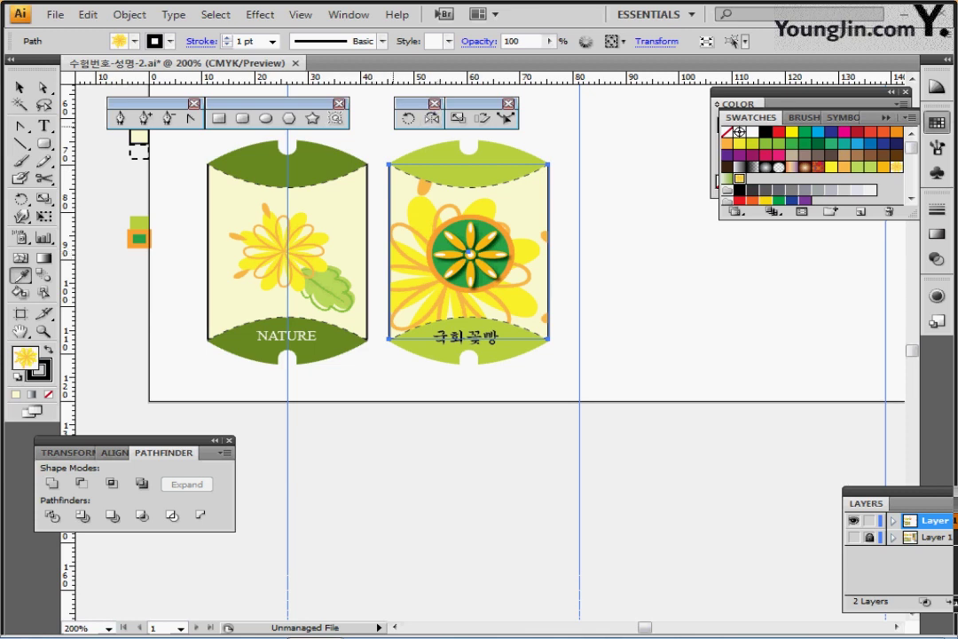
- Scale only the pattern in the second pouch's body uniformly to 15%, leaving objects, strokes and effects excluded
{"action": "double_click", "coordinate": [458, 118]}
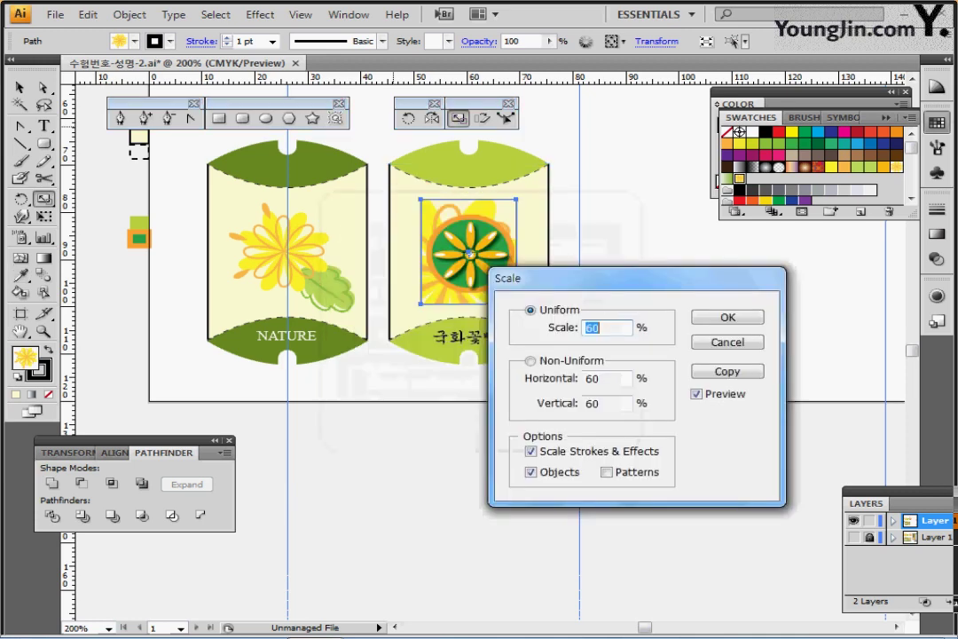
{"action": "left_click_drag", "start_coordinate": [585, 279], "coordinate": [588, 294]}
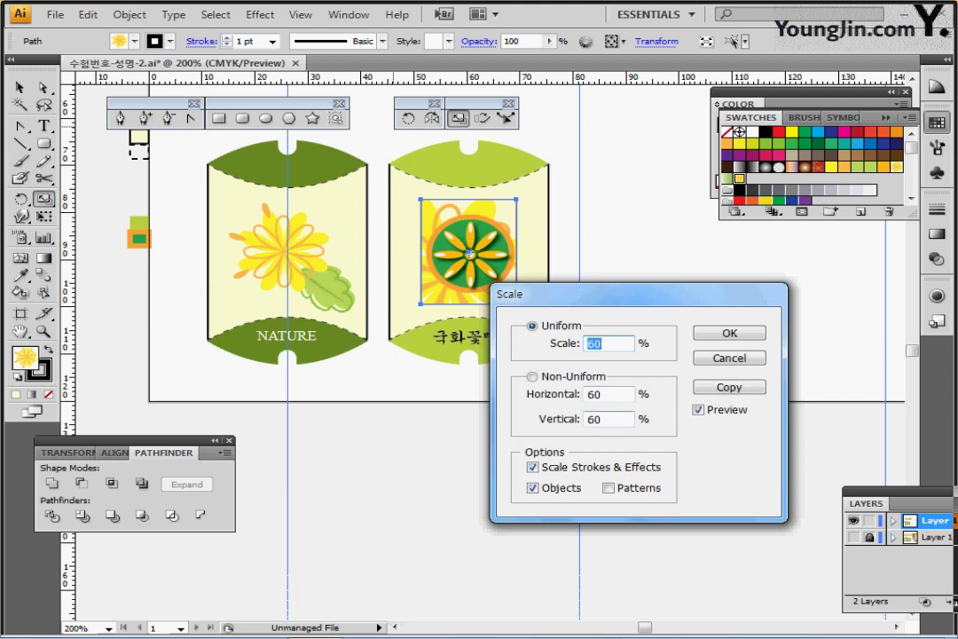
{"action": "type", "text": "155\\"}
{"action": "key", "text": "BackSpace"}
{"action": "key", "text": "BackSpace"}
{"action": "key", "text": "BackSpace"}
{"action": "type", "text": "5"}
{"action": "left_click", "coordinate": [533, 488]}
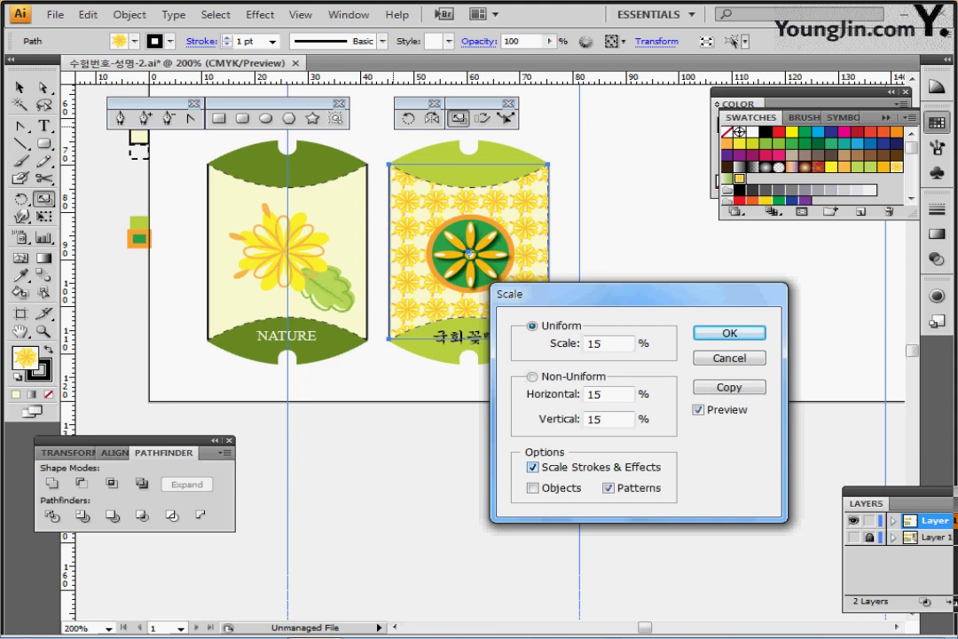
{"action": "left_click", "coordinate": [534, 468]}
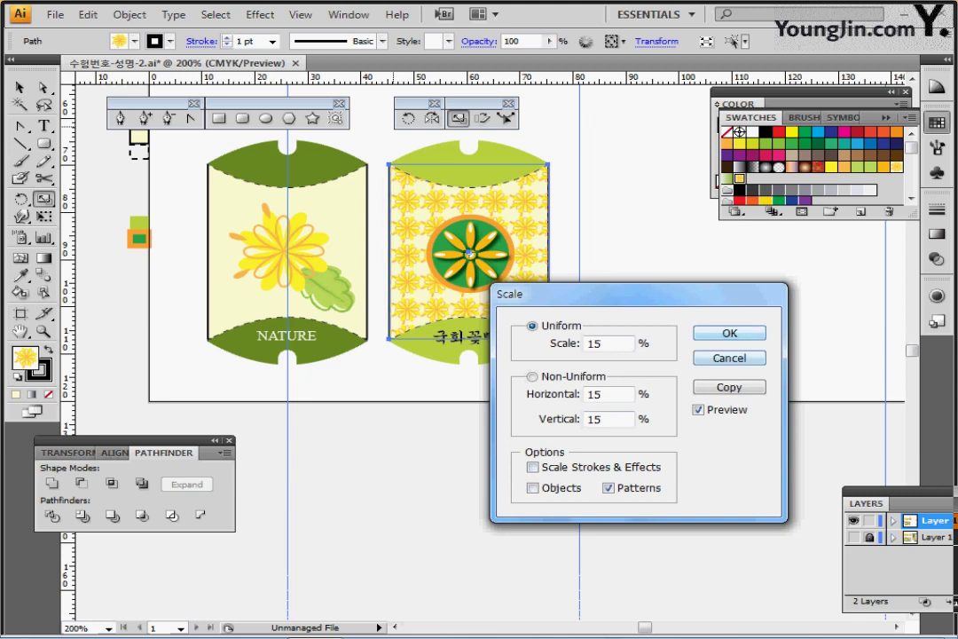
{"action": "key", "text": "Return"}
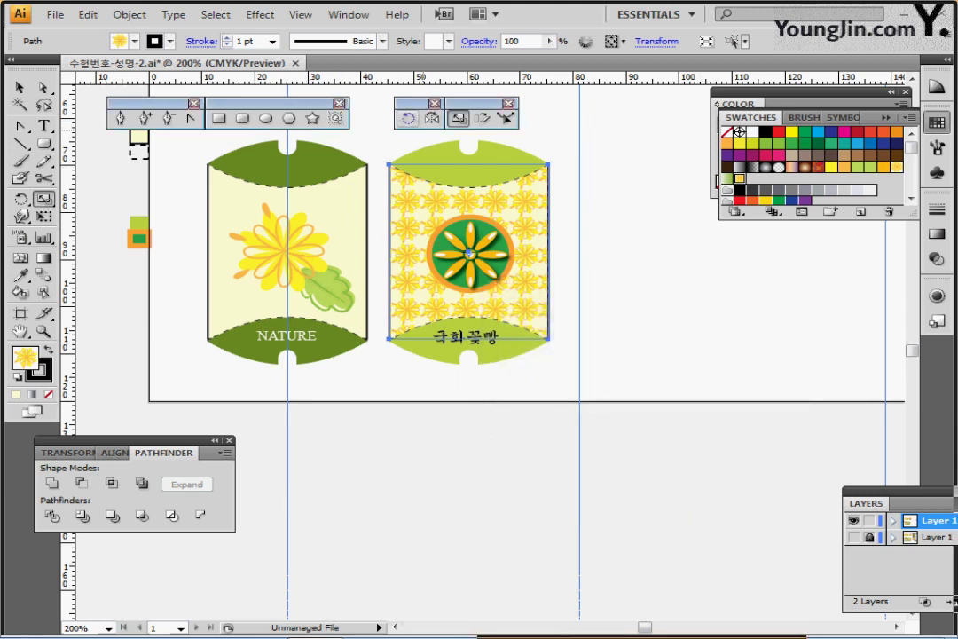
- Rotate only the flower pattern inside the second pouch's body by 30°
{"action": "double_click", "coordinate": [408, 118]}
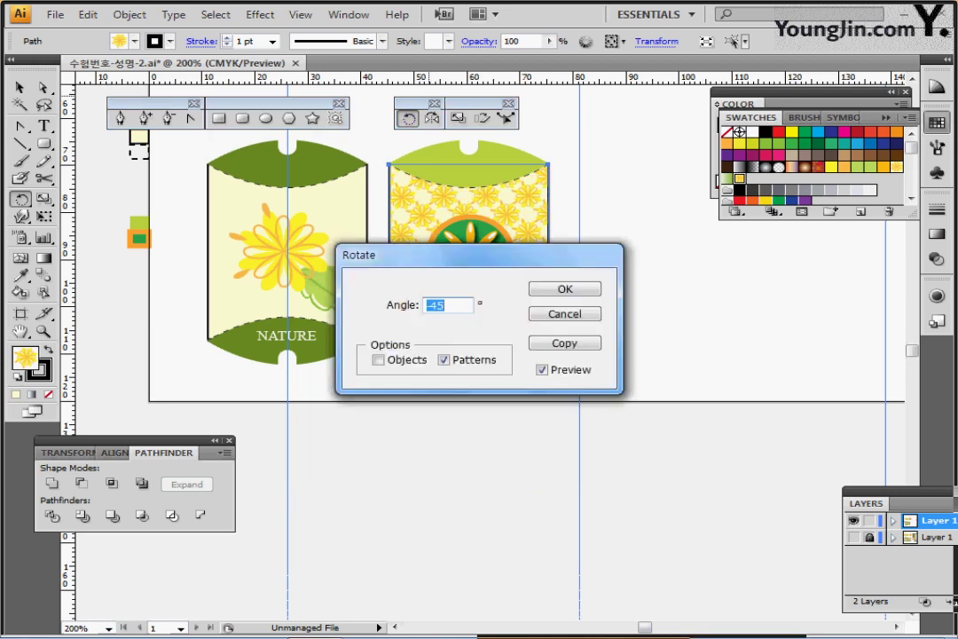
{"action": "type", "text": "30"}
{"action": "left_click_drag", "start_coordinate": [460, 255], "coordinate": [486, 301]}
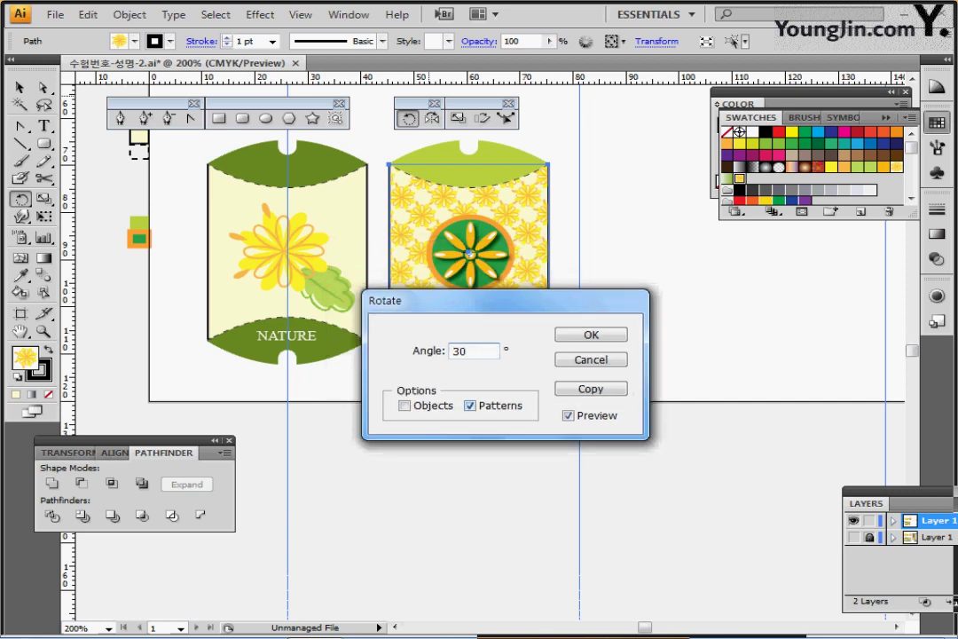
{"action": "key", "text": "Tab"}
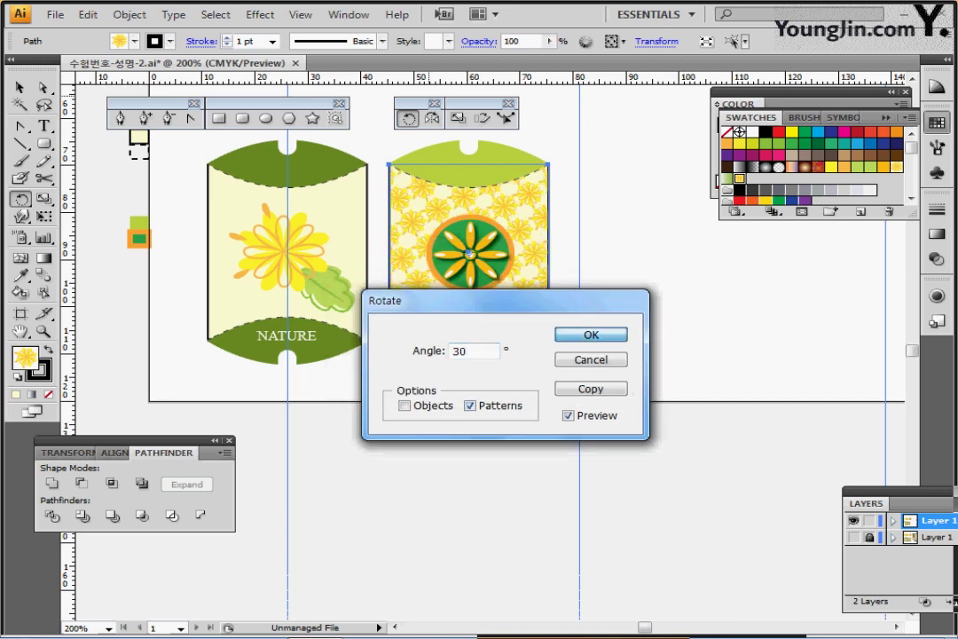
{"action": "key", "text": "Return"}
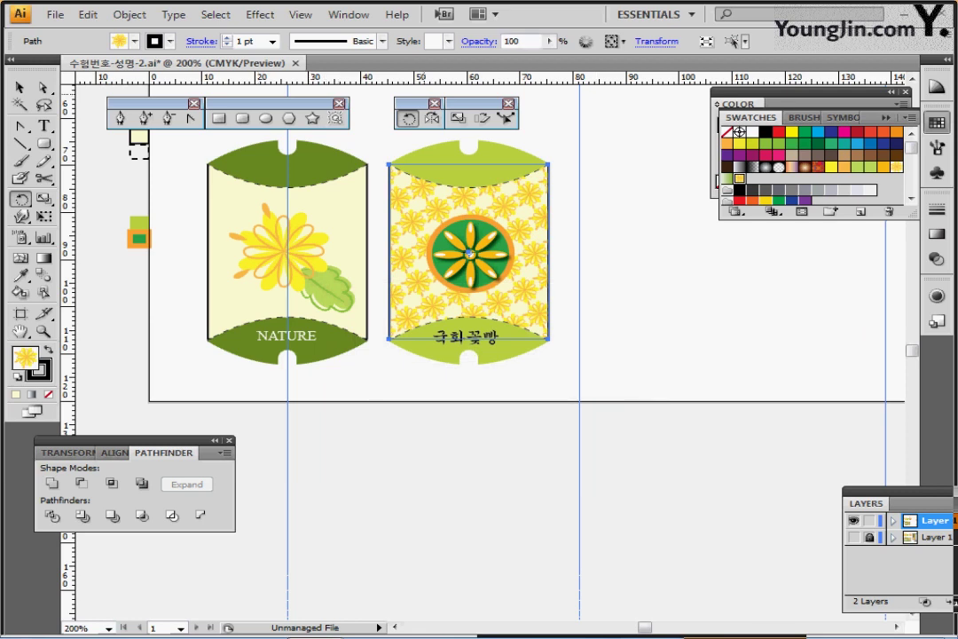
- Set the opacity of the second pouch's patterned body to 60% and deselect it
{"action": "left_click_drag", "start_coordinate": [522, 40], "coordinate": [449, 41]}
{"action": "type", "text": "60"}
{"action": "key", "text": "Return"}
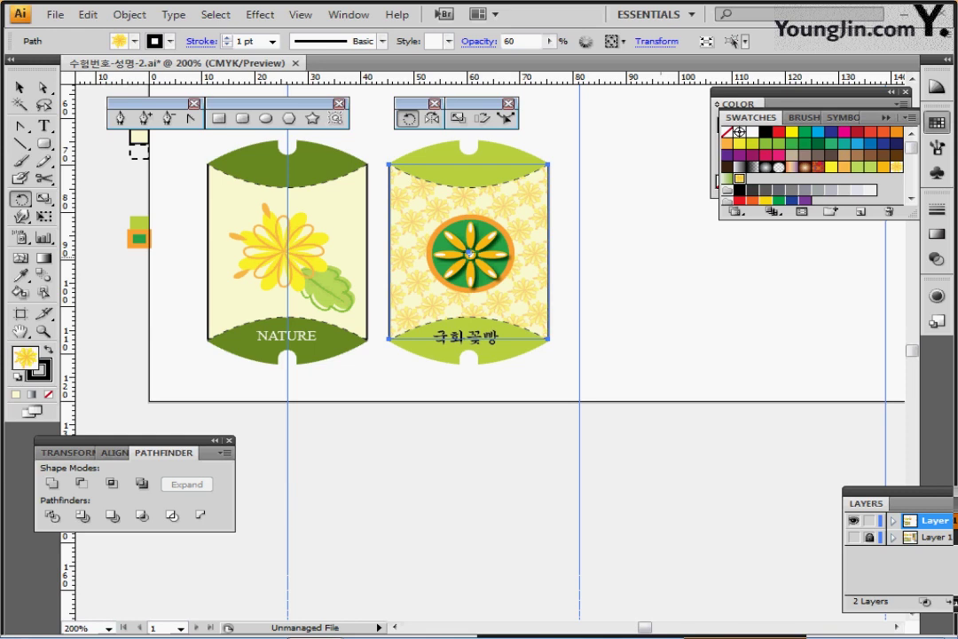
{"action": "left_click", "coordinate": [701, 259], "text": "ctrl"}
- Pick up the light grey fill and 1 pt black stroke from the grey colour sample beside the artboard
{"action": "left_click_drag", "start_coordinate": [675, 250], "coordinate": [422, 366]}
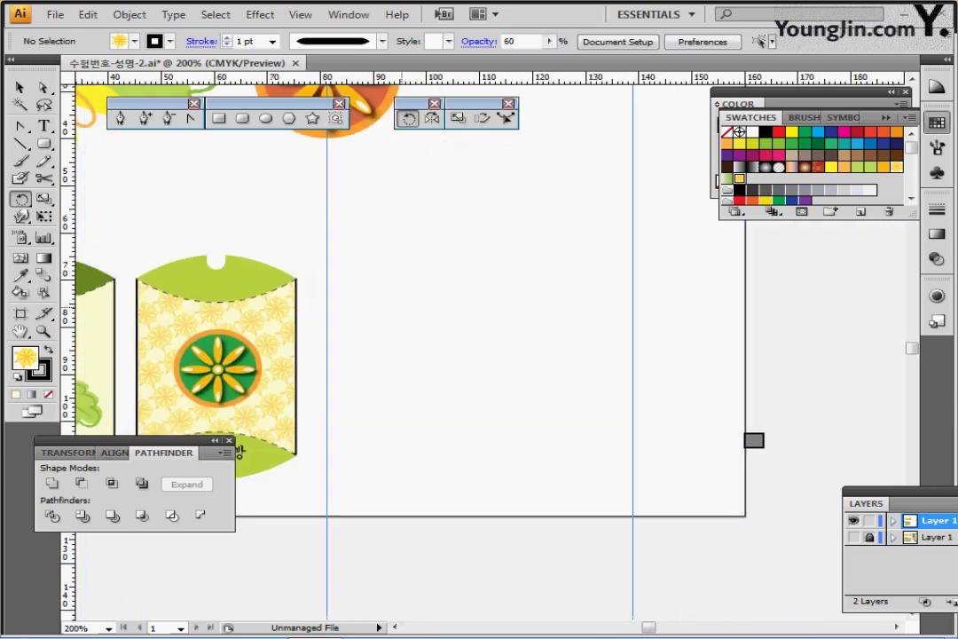
{"action": "left_click_drag", "start_coordinate": [440, 249], "coordinate": [410, 294]}
{"action": "key", "text": "ctrl+minus"}
{"action": "left_click_drag", "start_coordinate": [460, 226], "coordinate": [441, 224]}
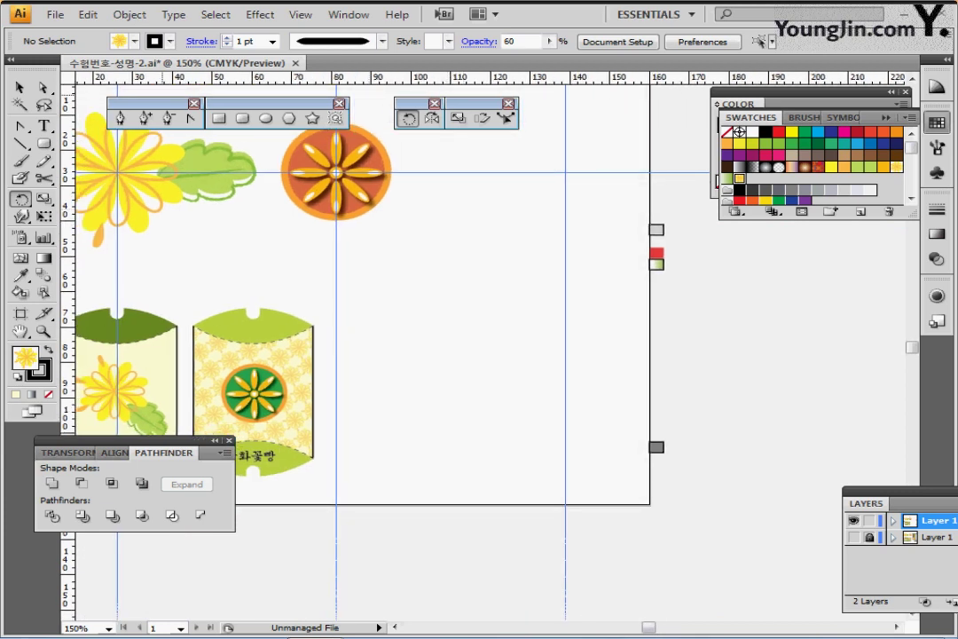
{"action": "left_click", "coordinate": [656, 230], "text": "ctrl"}
{"action": "left_click", "coordinate": [564, 225], "text": "ctrl"}
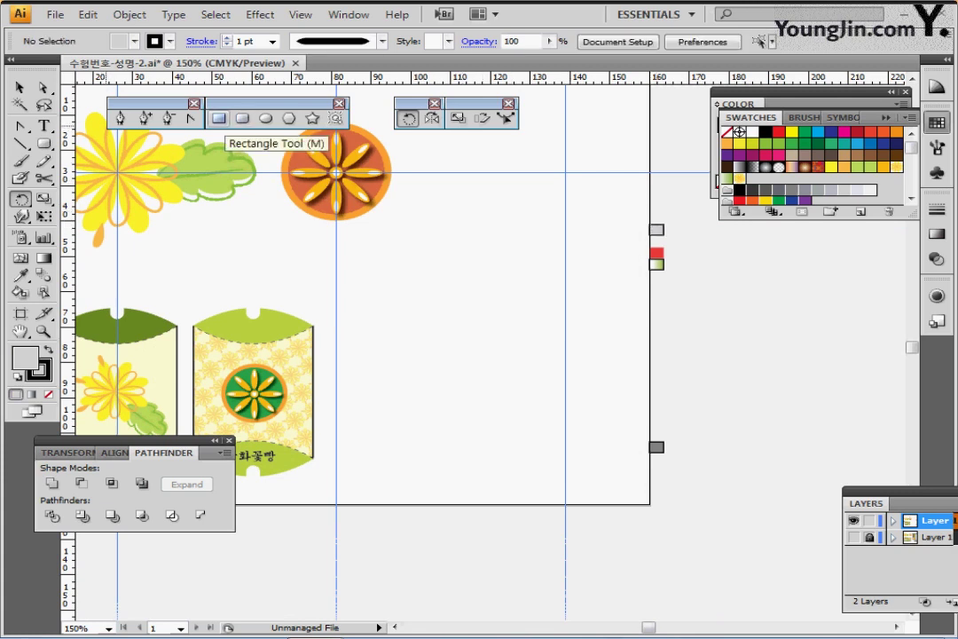
- Show the locked outline template layer beneath the artwork and get ready to draw rectangles over the banner stand
{"action": "left_click", "coordinate": [218, 118]}
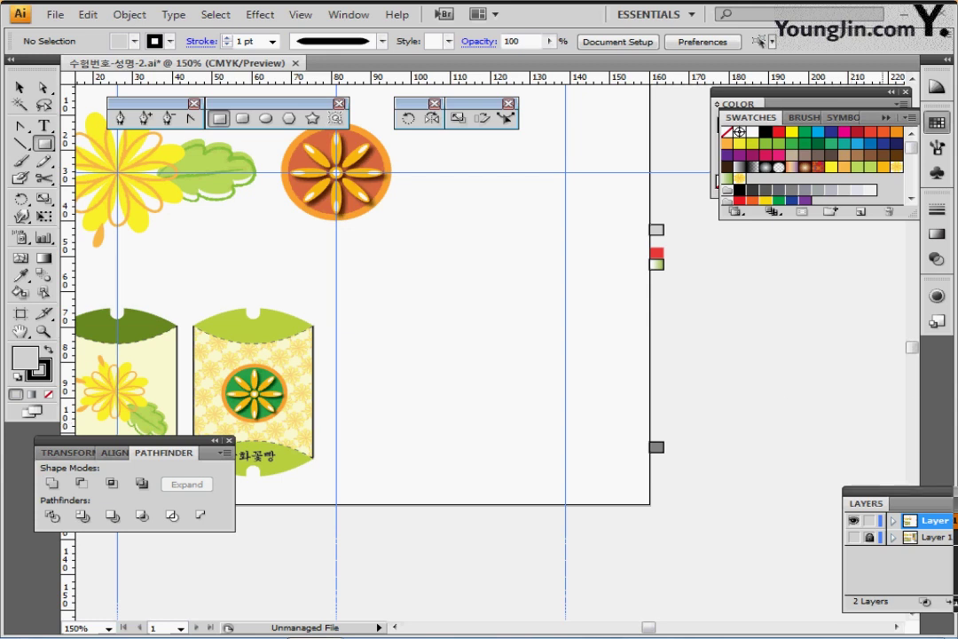
{"action": "left_click_drag", "start_coordinate": [867, 504], "coordinate": [808, 426]}
{"action": "left_click", "coordinate": [796, 451]}
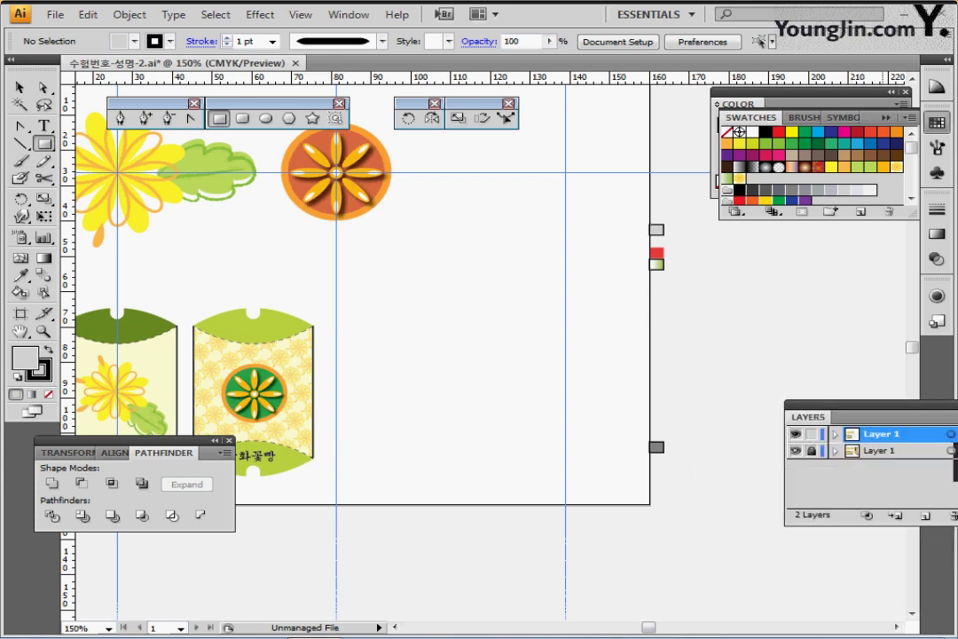
{"action": "left_click_drag", "start_coordinate": [329, 353], "coordinate": [312, 450]}
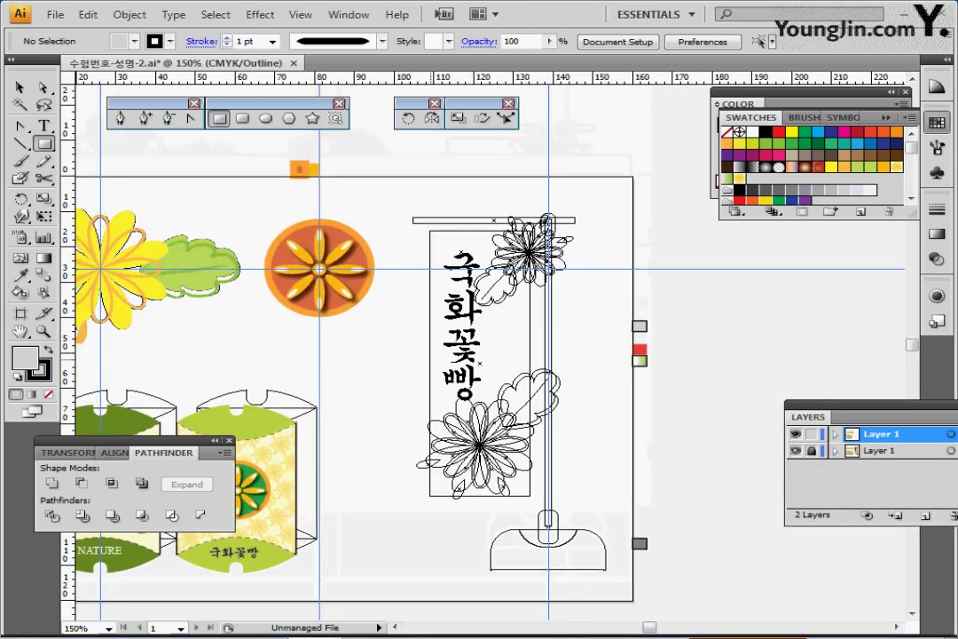
- Draw the banner stand's thin horizontal crossbar and long vertical pole as grey rectangles over the outline, centring the pole on the vertical guide
{"action": "left_click", "coordinate": [429, 361], "text": "ctrl"}
{"action": "left_click_drag", "start_coordinate": [523, 327], "coordinate": [441, 328]}
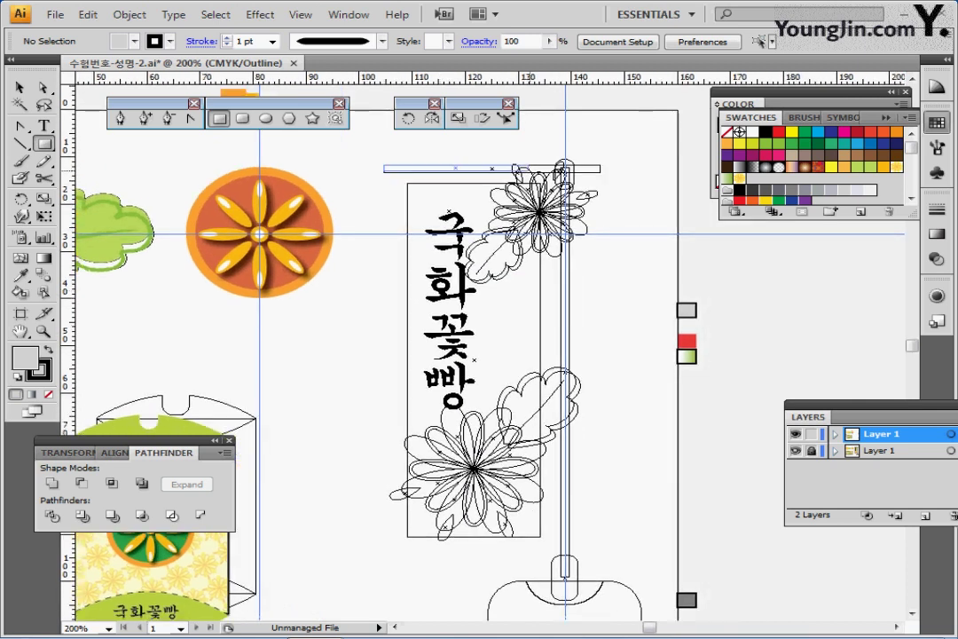
{"action": "left_click_drag", "start_coordinate": [384, 165], "coordinate": [582, 507]}
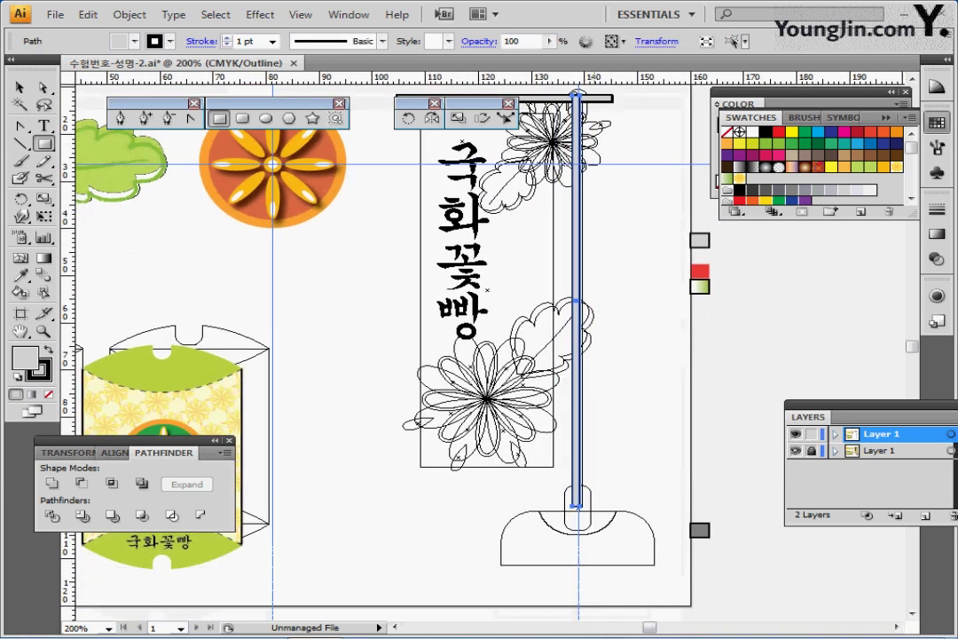
{"action": "key", "text": "Right"}
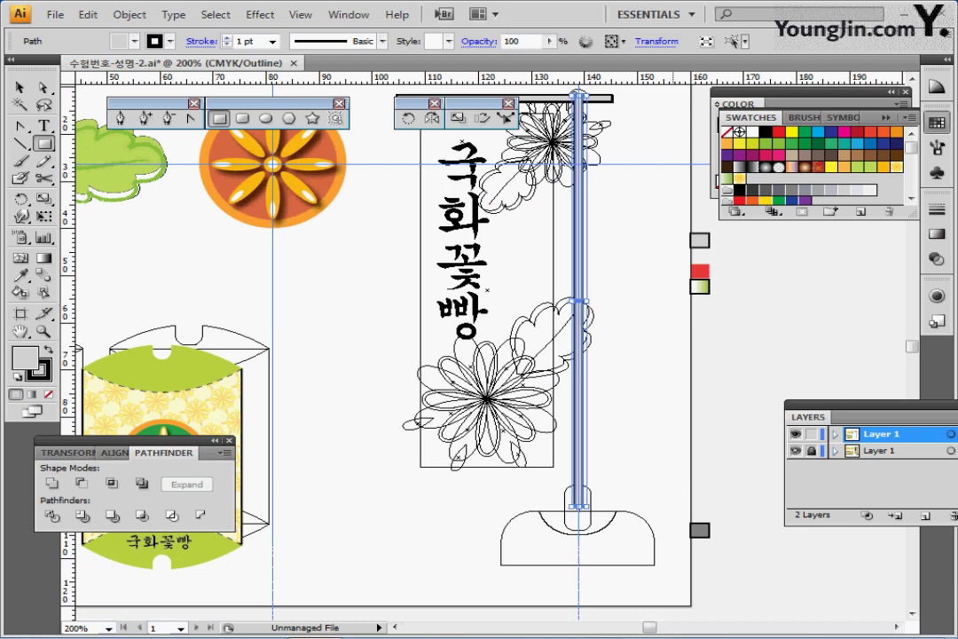
{"action": "key", "text": "Right"}
{"action": "key", "text": "Right"}
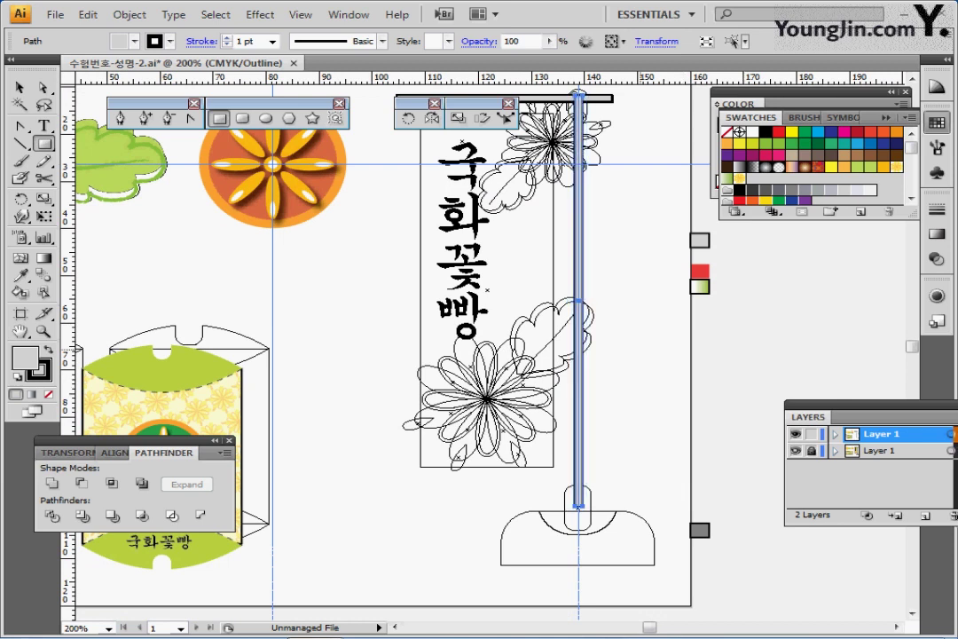
{"action": "left_click_drag", "start_coordinate": [675, 356], "coordinate": [671, 366]}
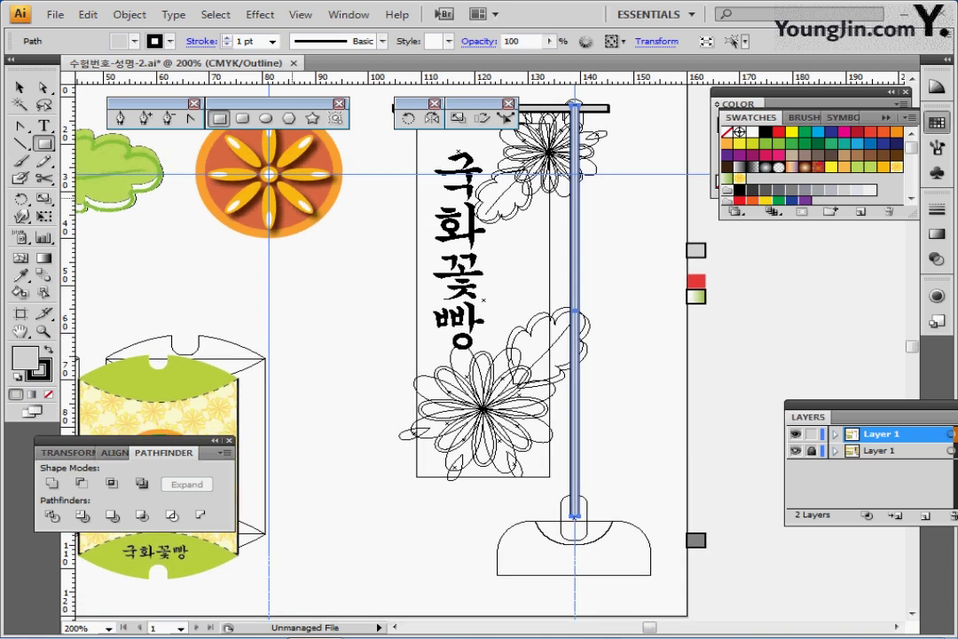
- Draw small grey rounded rectangles over the outline for the cap at the pole's top and the connector at its foot
{"action": "left_click", "coordinate": [242, 118]}
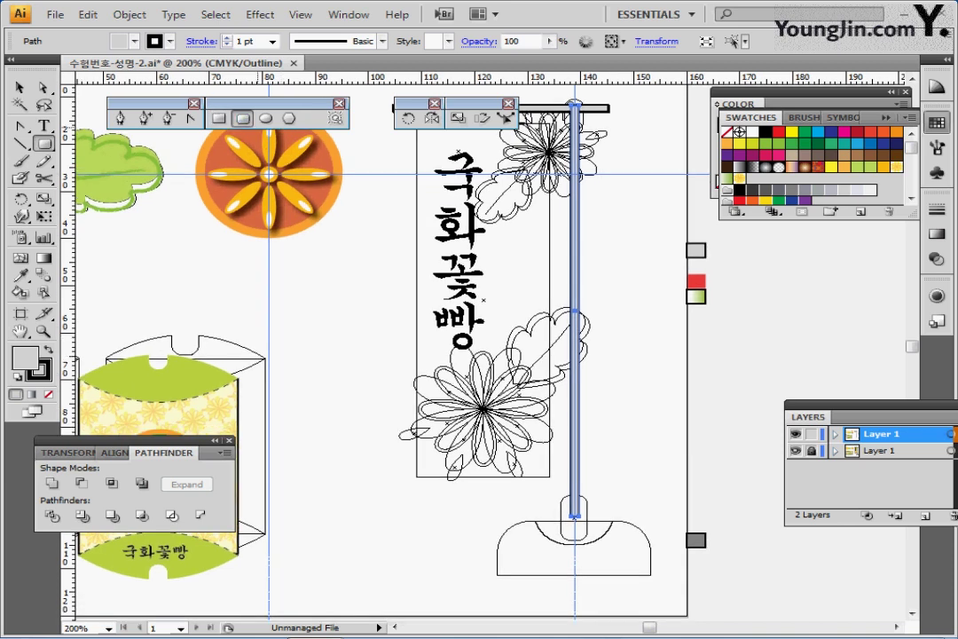
{"action": "scroll", "coordinate": [328, 293], "scroll_direction": "up", "scroll_amount": 3}
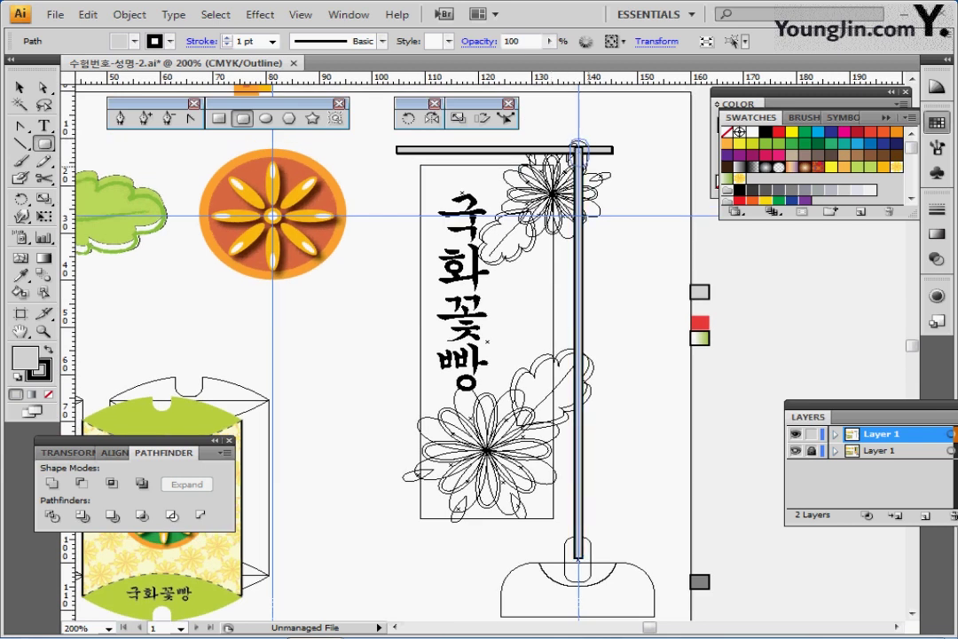
{"action": "left_click", "coordinate": [577, 151]}
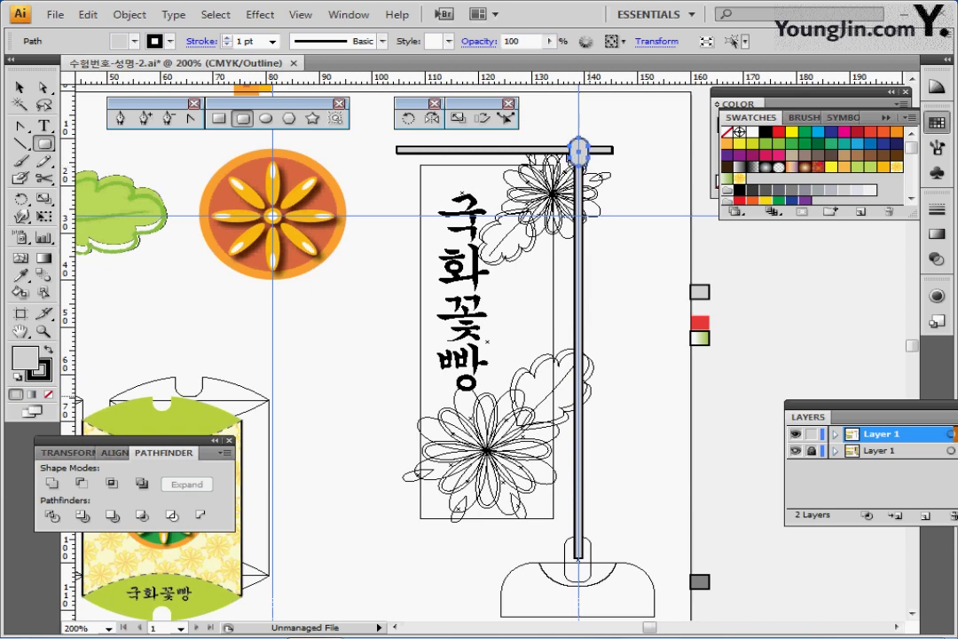
{"action": "scroll", "coordinate": [408, 293], "scroll_direction": "down", "scroll_amount": 3}
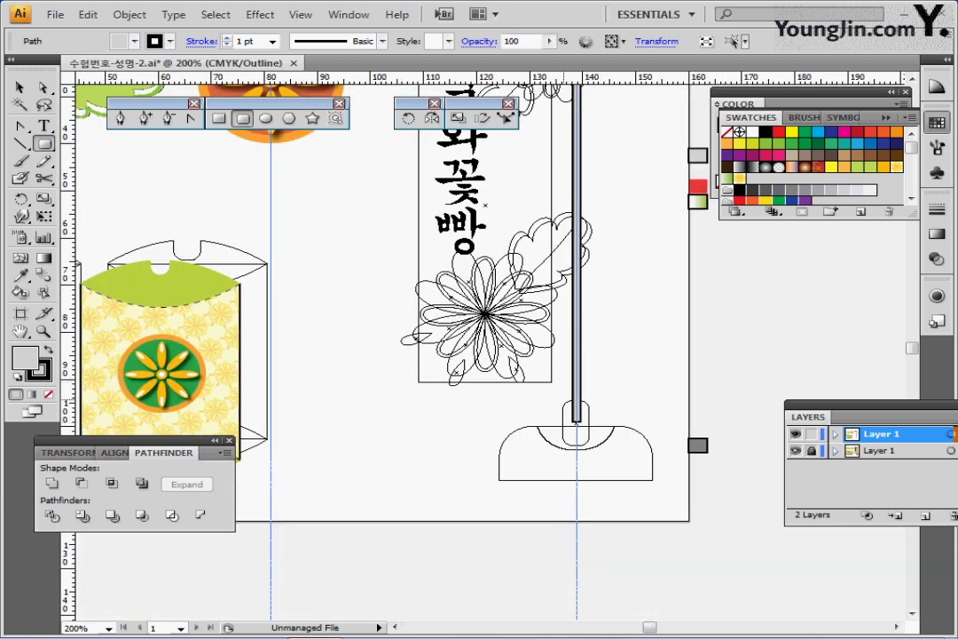
{"action": "left_click_drag", "start_coordinate": [563, 399], "coordinate": [591, 447]}
- Draw a wide grey rounded rectangle with a larger corner radius over the stand's base outline, and deselect it
{"action": "left_click_drag", "start_coordinate": [496, 429], "coordinate": [654, 517]}
{"action": "key", "text": "Up"}
{"action": "key", "text": "Up"}
{"action": "key", "text": "Up"}
{"action": "key", "text": "Up"}
{"action": "key", "text": "Up"}
{"action": "key", "text": "Up"}
{"action": "key", "text": "Up"}
{"action": "key", "text": "Up"}
{"action": "key", "text": "Up"}
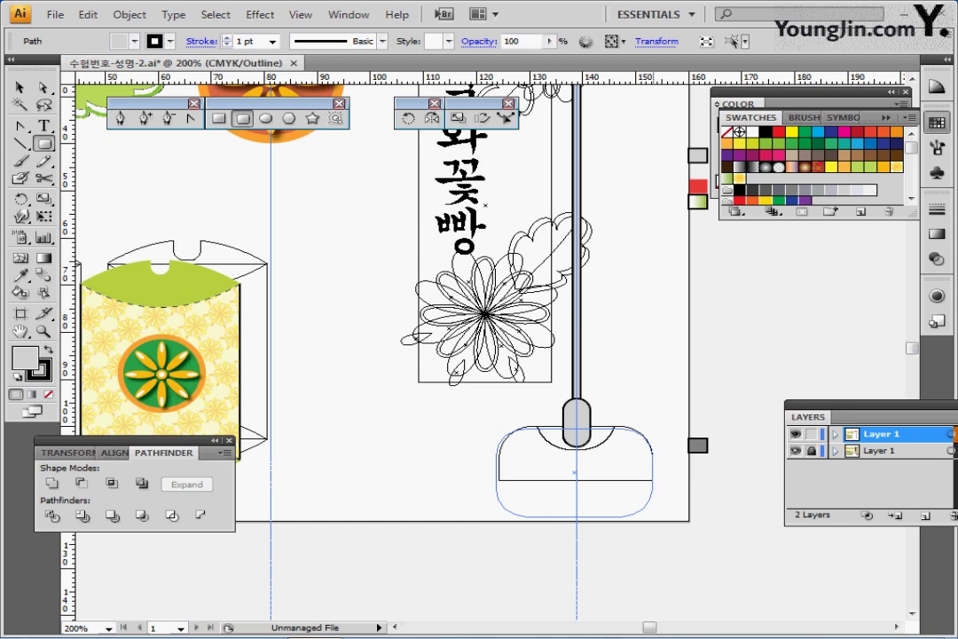
{"action": "left_click_drag", "start_coordinate": [653, 515], "coordinate": [653, 515]}
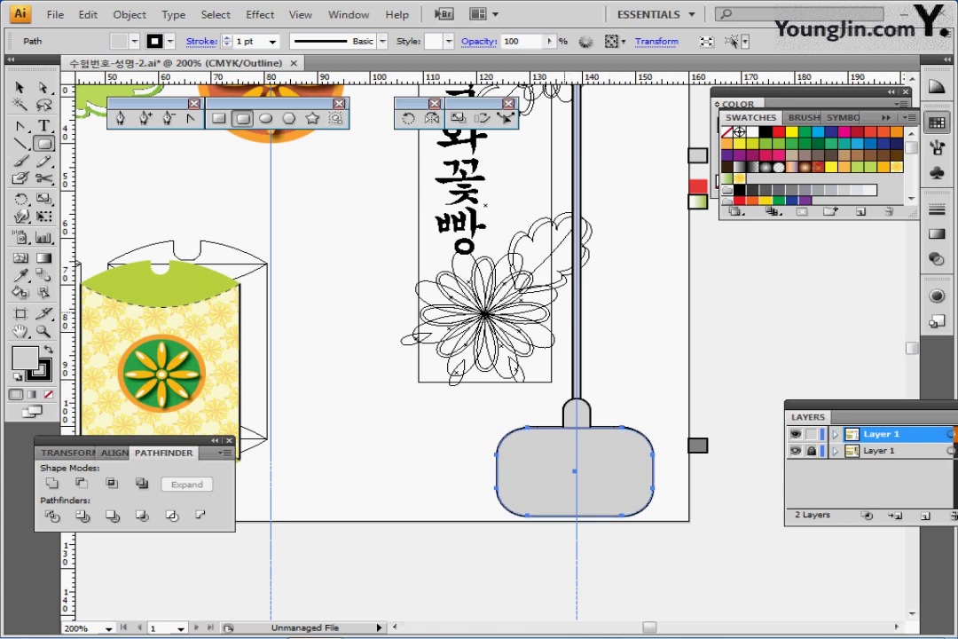
{"action": "key", "text": "ctrl"}
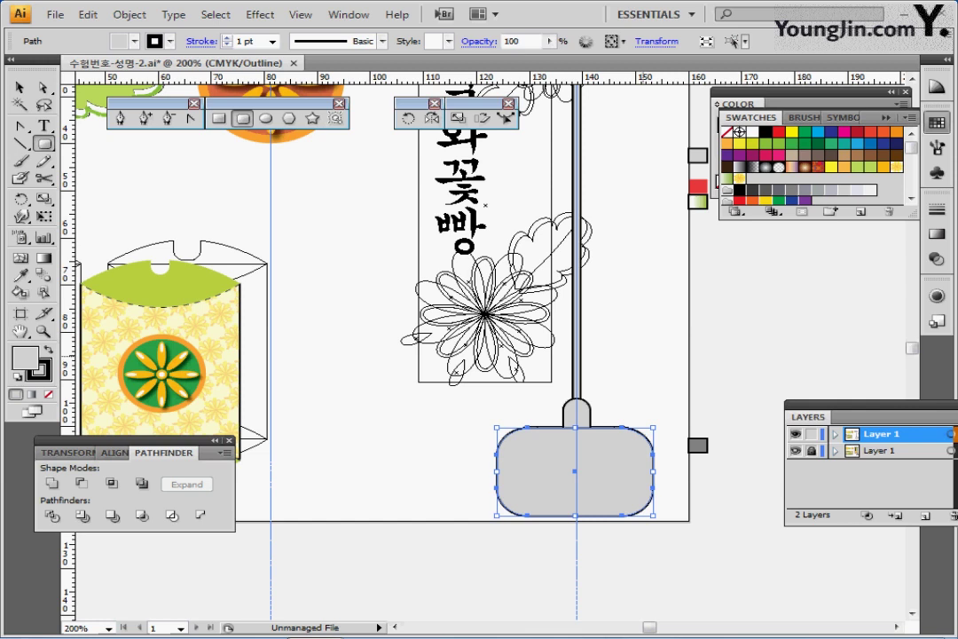
{"action": "left_click", "coordinate": [625, 358], "text": "ctrl"}
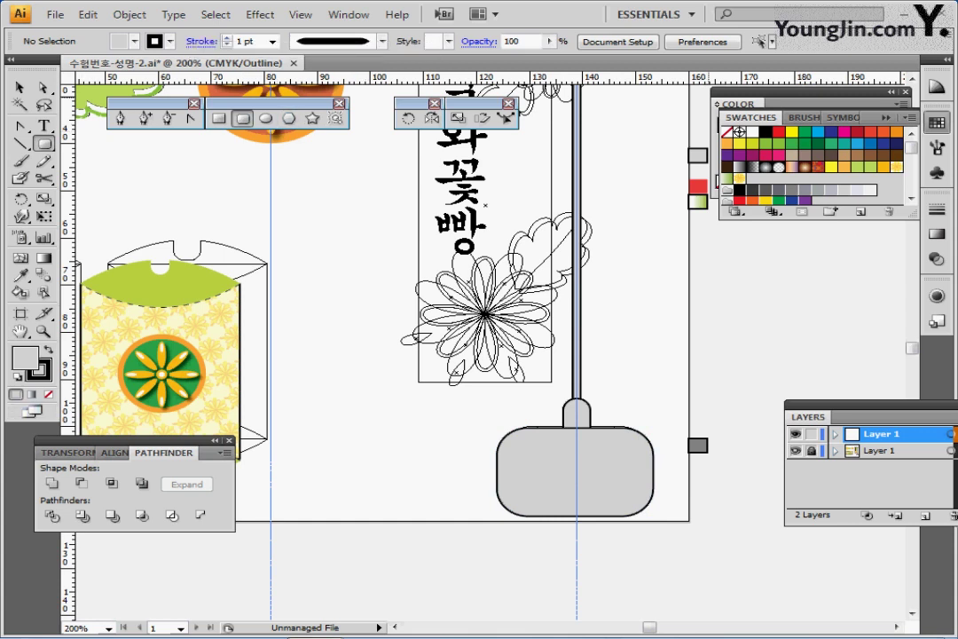
- Draw a yellow rounded rectangle with a larger corner radius around the connector, reaching down to the semicircular outline on the base
{"action": "left_click", "coordinate": [792, 132]}
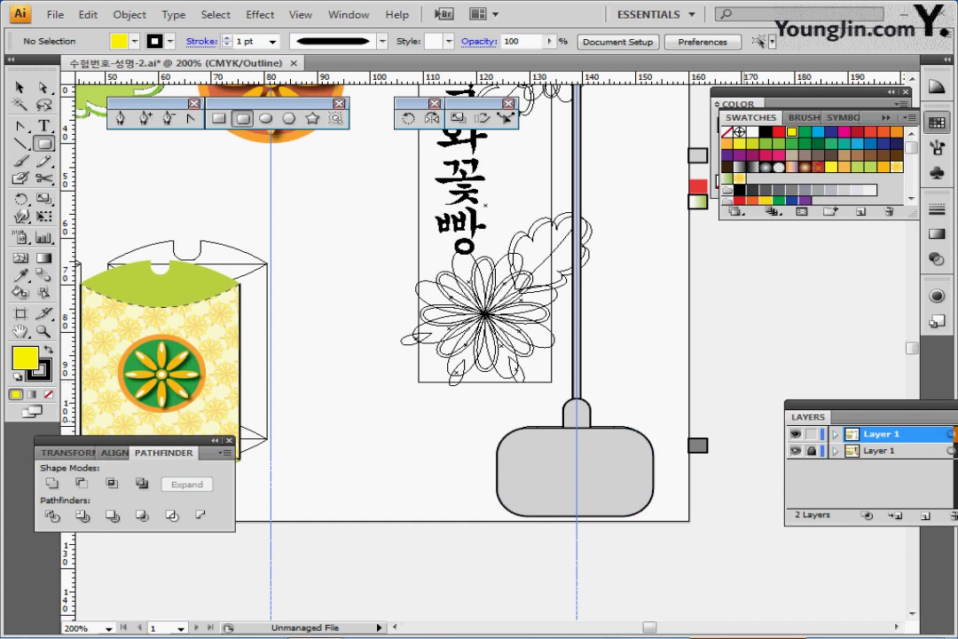
{"action": "key", "text": "ctrl+y"}
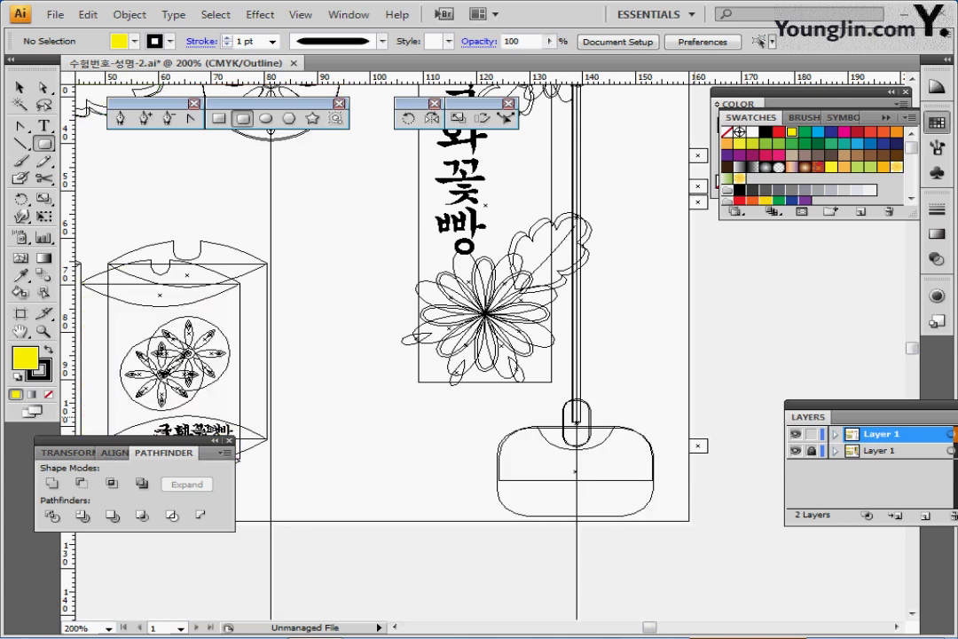
{"action": "mouse_move", "coordinate": [603, 434]}
{"action": "left_mouse_down"}
{"action": "mouse_move", "coordinate": [620, 449]}
{"action": "mouse_move", "coordinate": [603, 451]}
{"action": "left_mouse_up"}
{"action": "key", "text": "Up"}
{"action": "key", "text": "Up"}
{"action": "key", "text": "Up"}
{"action": "key", "text": "Up"}
{"action": "key", "text": "Up"}
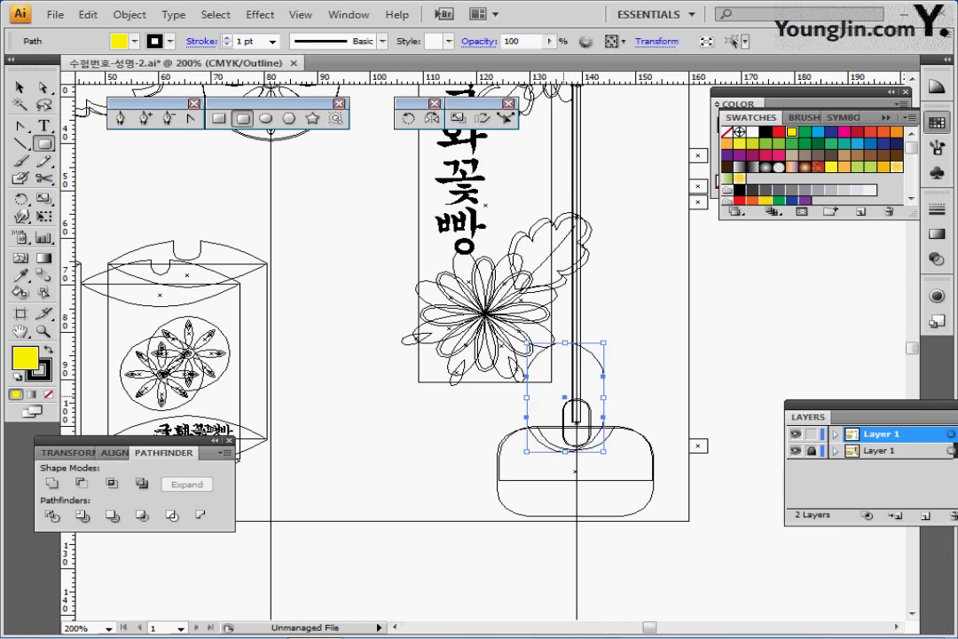
- Centre the yellow shape on the vertical guide and adjust its lower edge to match the semicircular outline
{"action": "left_click_drag", "start_coordinate": [610, 402], "coordinate": [613, 403]}
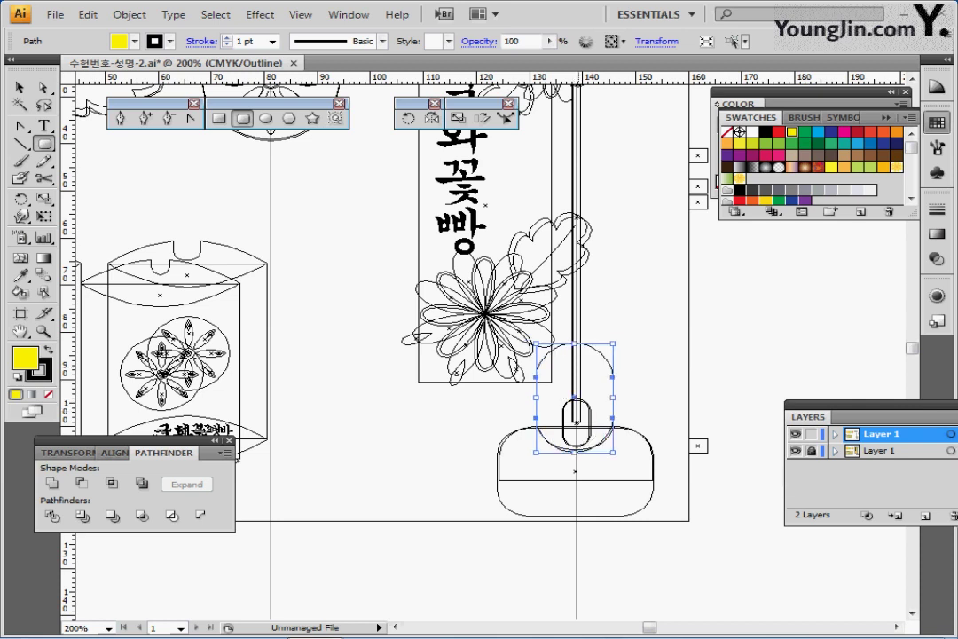
{"action": "left_click_drag", "start_coordinate": [575, 453], "coordinate": [575, 455]}
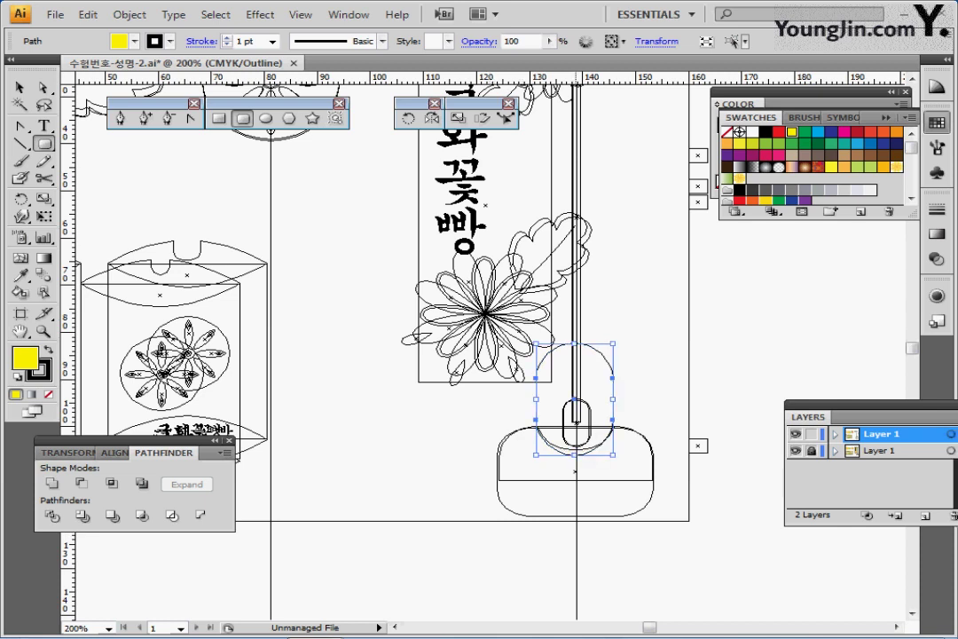
{"action": "left_click_drag", "start_coordinate": [575, 455], "coordinate": [575, 450]}
{"action": "key", "text": "a"}
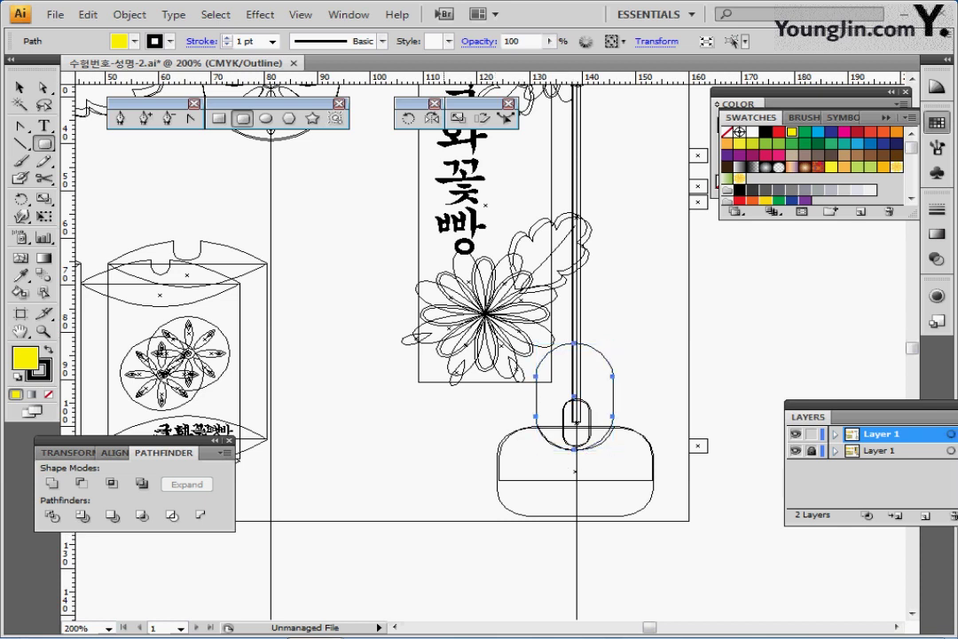
- Draw a wide yellow rounded rectangle covering the lower half of the stand's base, and hide the locked template layer
{"action": "left_click_drag", "start_coordinate": [444, 480], "coordinate": [701, 541]}
{"action": "key", "text": "ctrl+y"}
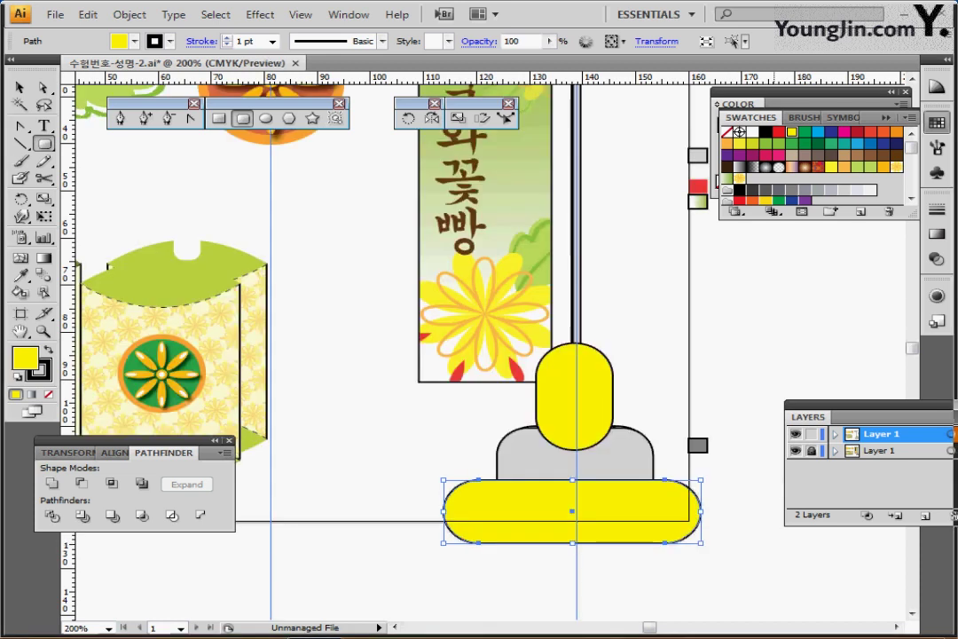
{"action": "key", "text": "ctrl+y"}
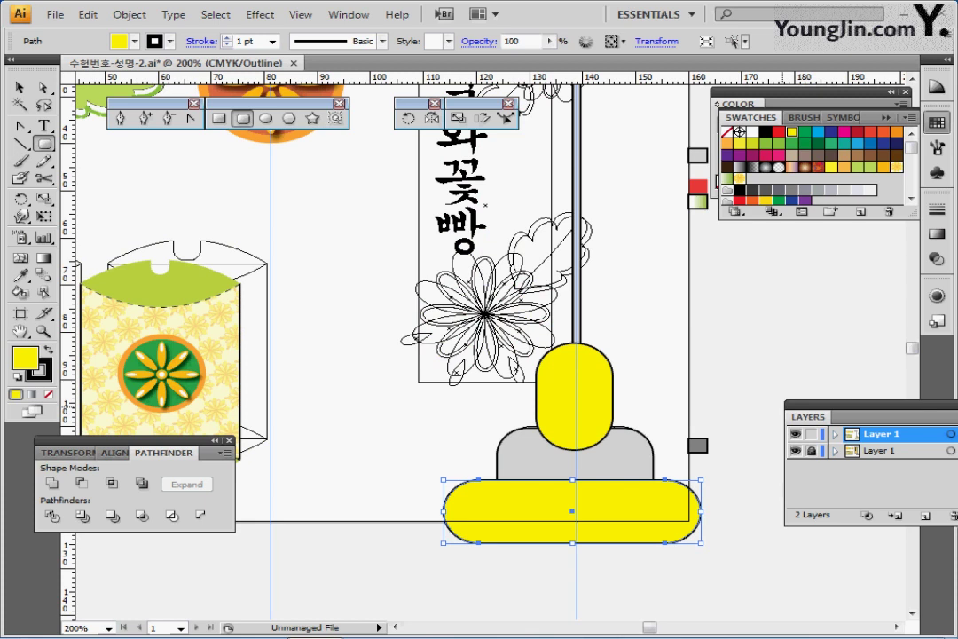
{"action": "key", "text": "ctrl+y"}
{"action": "left_click", "coordinate": [795, 451]}
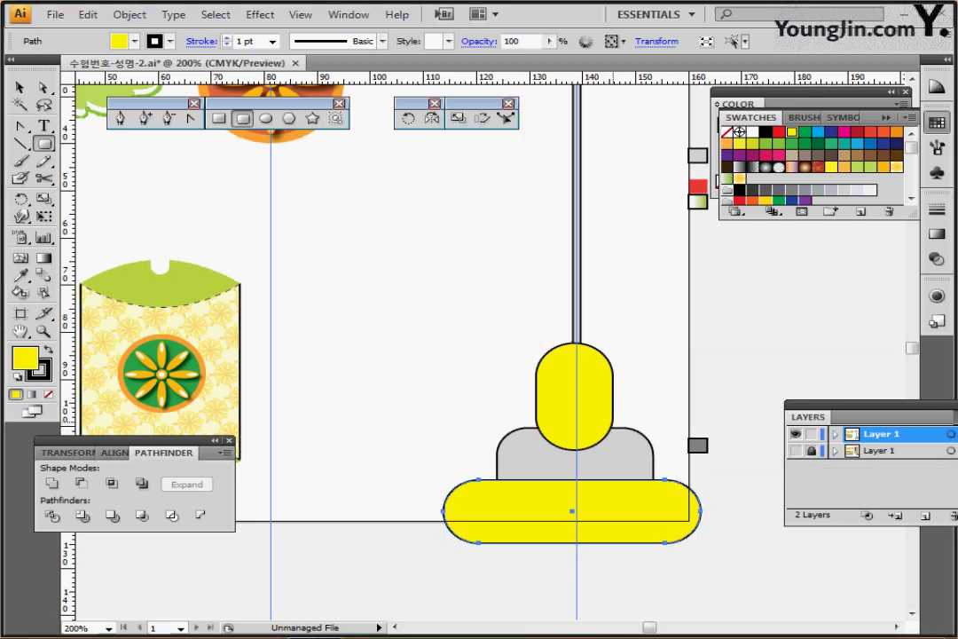
- Subtract the wide yellow shape from the grey base to give it a flat bottom edge, and deselect
{"action": "key", "text": "ctrl+minus"}
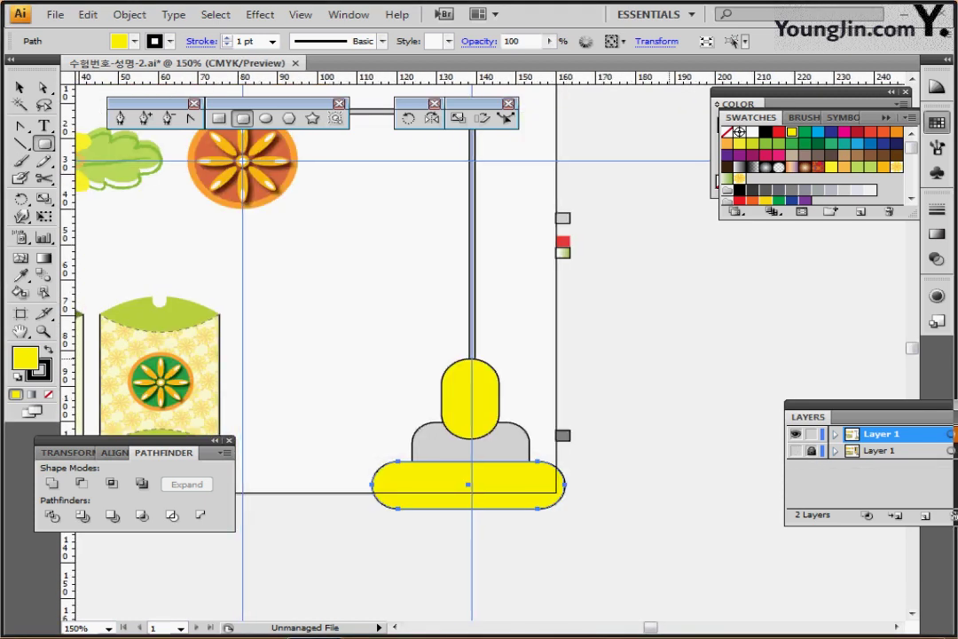
{"action": "key", "text": "ctrl+shift+a"}
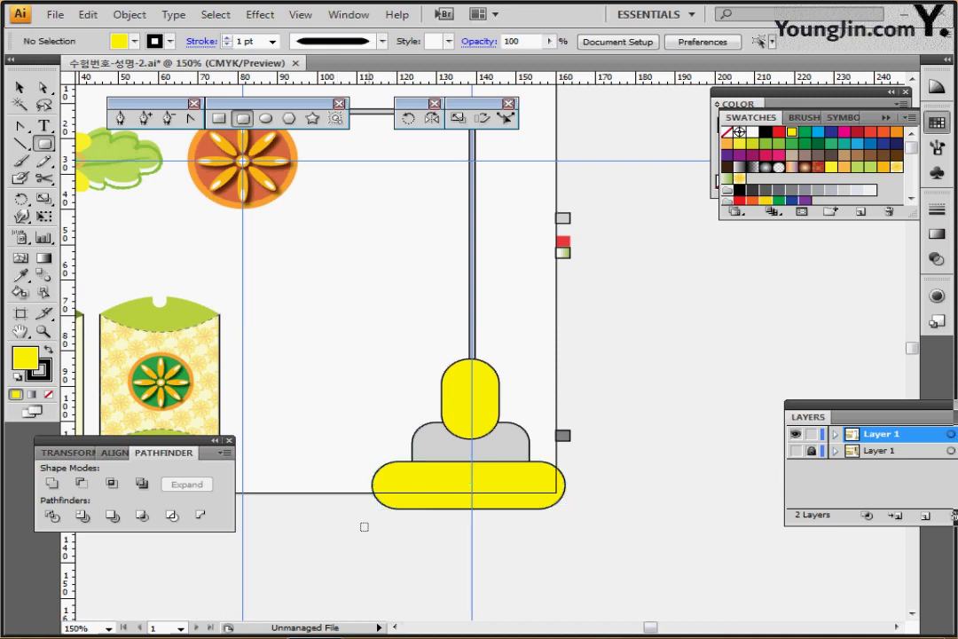
{"action": "left_click_drag", "start_coordinate": [363, 527], "coordinate": [425, 458]}
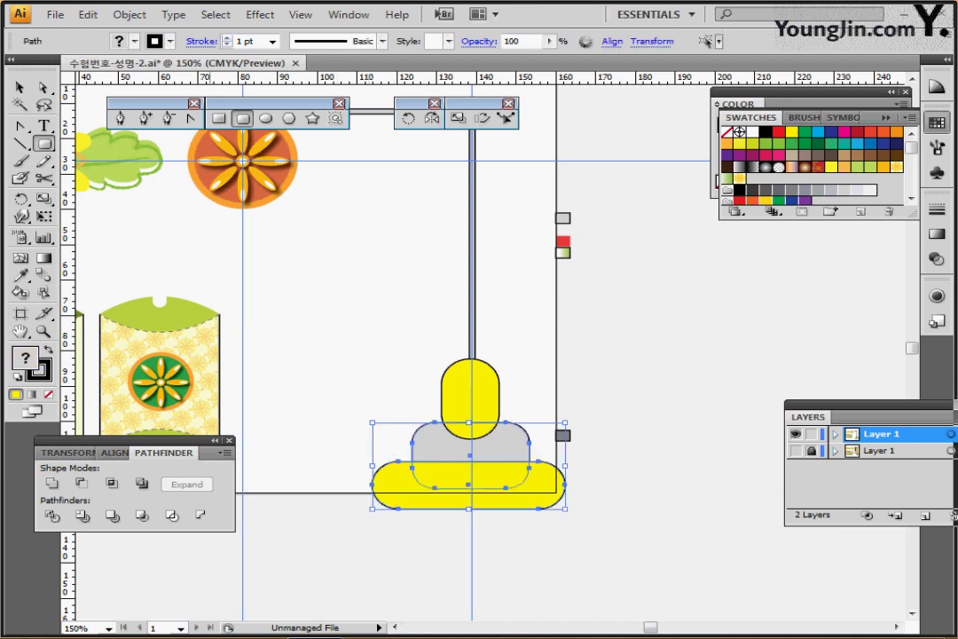
{"action": "left_click", "coordinate": [80, 484]}
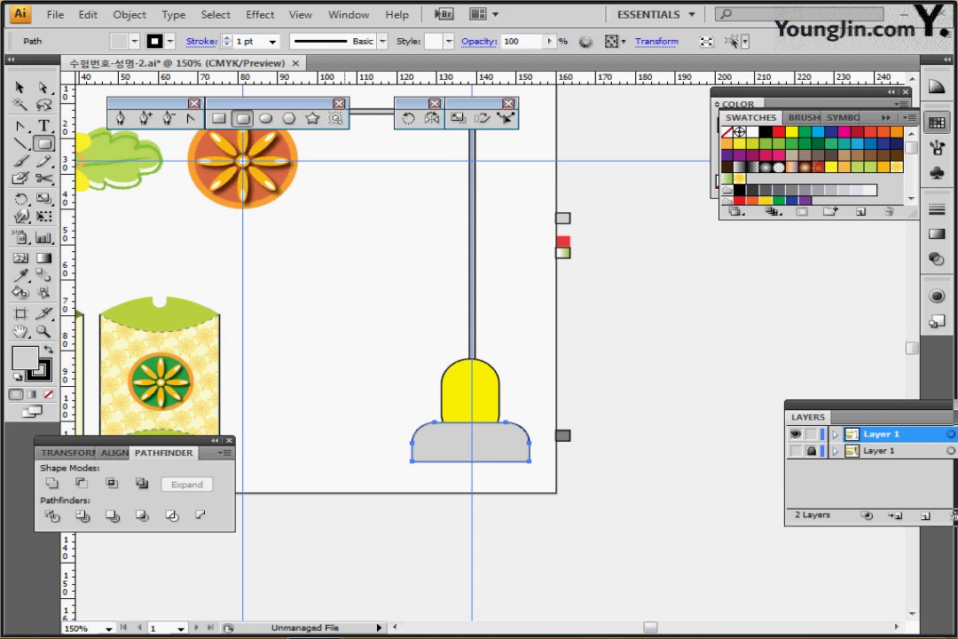
{"action": "key", "text": "ctrl"}
{"action": "left_click", "coordinate": [363, 533], "text": "ctrl"}
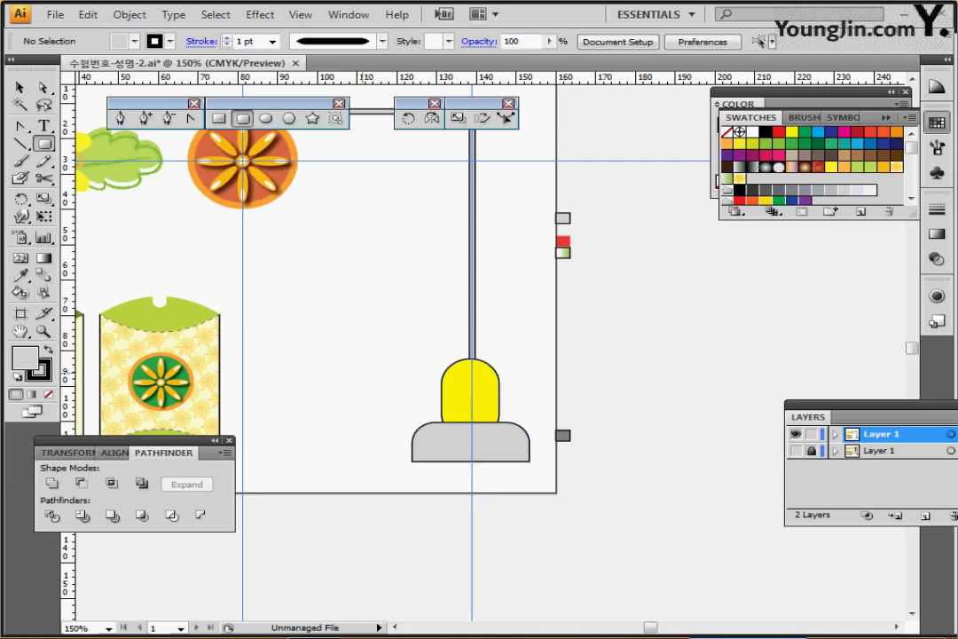
- Divide the base with the overlapping yellow shape, and delete the yellow piece above the base
{"action": "left_click", "coordinate": [475, 391], "text": "ctrl"}
{"action": "left_click", "coordinate": [475, 445], "text": "ctrl+shift"}
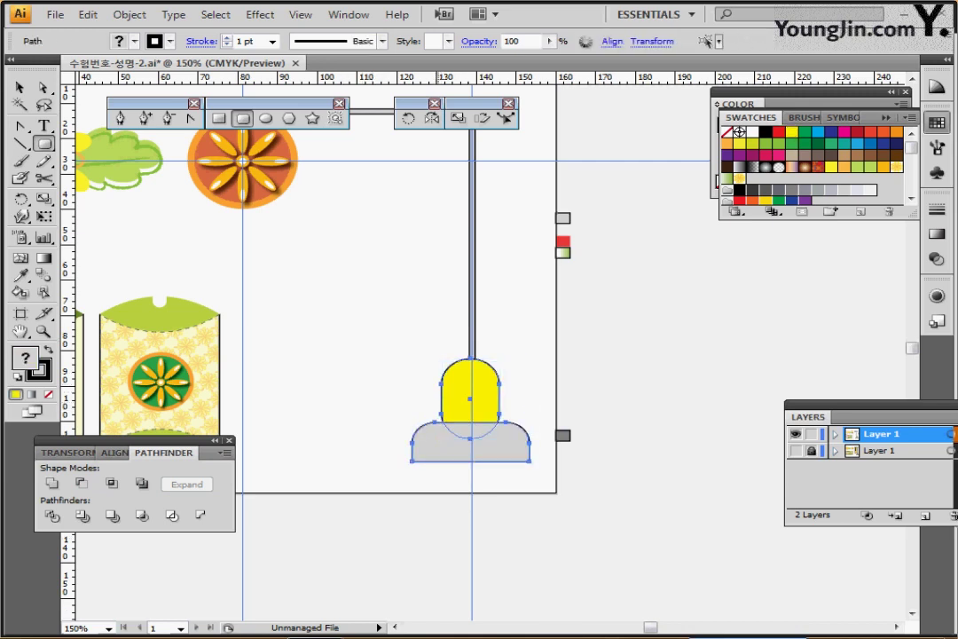
{"action": "key", "text": "ctrl+g"}
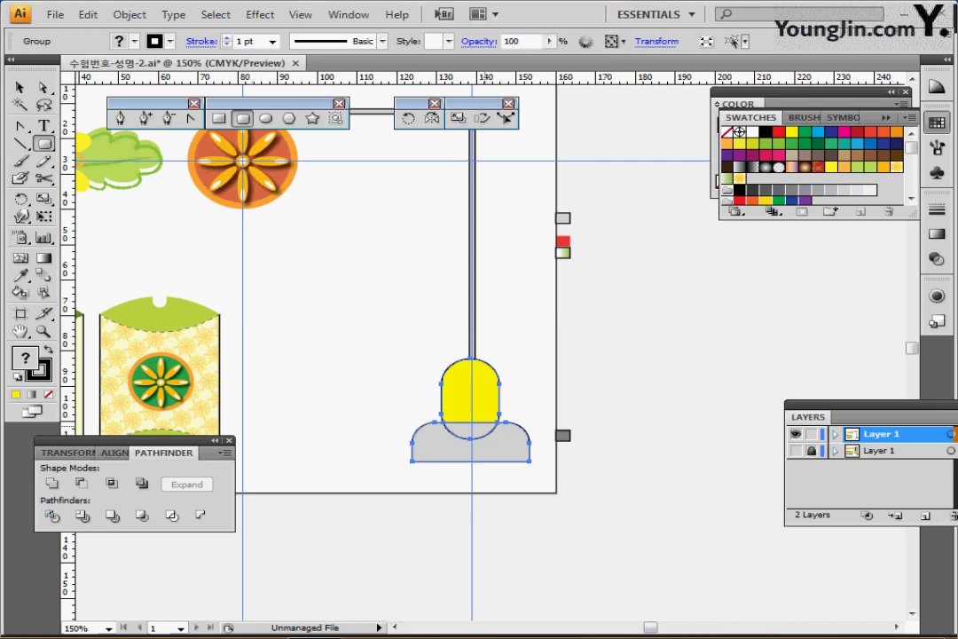
{"action": "double_click", "coordinate": [470, 386]}
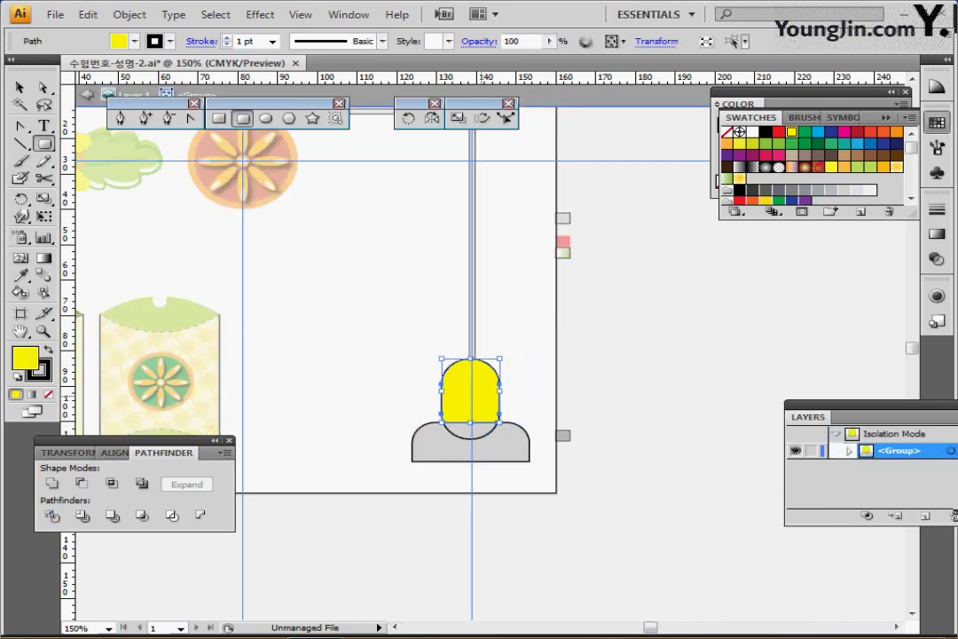
{"action": "key", "text": "ctrl+shift+b"}
{"action": "key", "text": "Delete"}
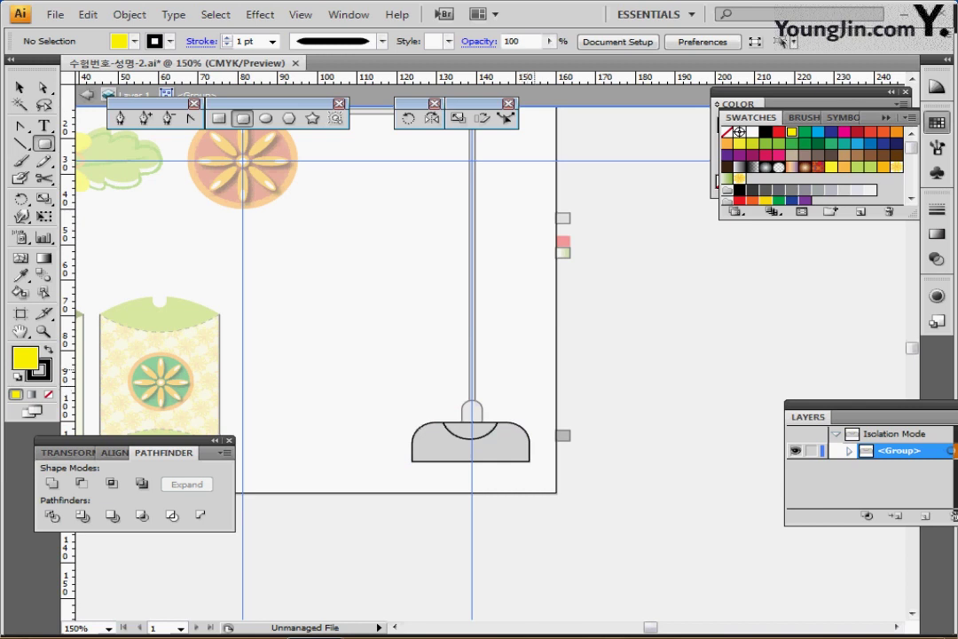
- Fill the semicircular piece of the base with CMYK 0, 0, 0, 60 and leave isolation mode
{"action": "left_click", "coordinate": [462, 434], "text": "ctrl"}
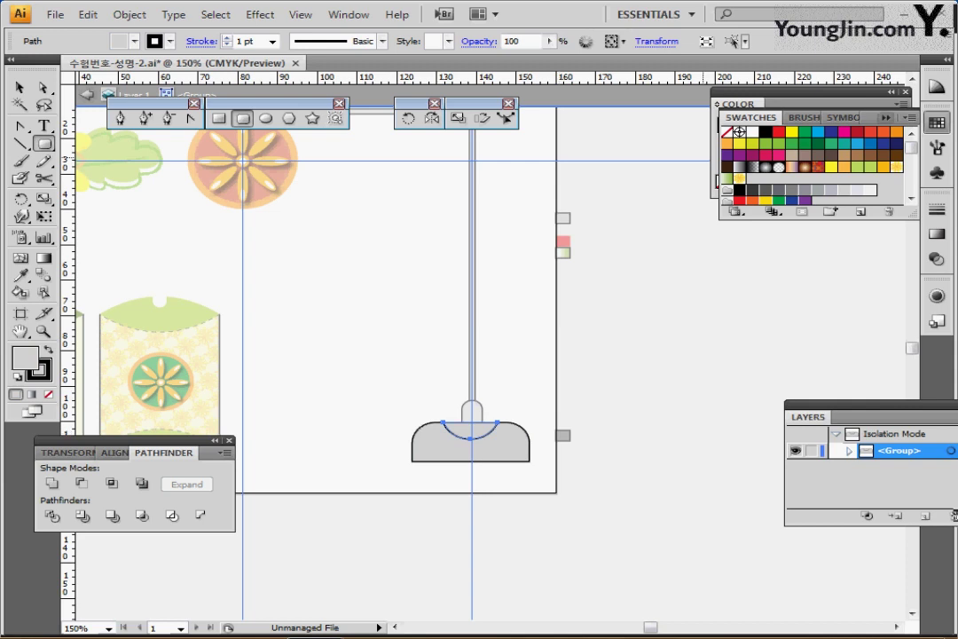
{"action": "left_click", "coordinate": [938, 122]}
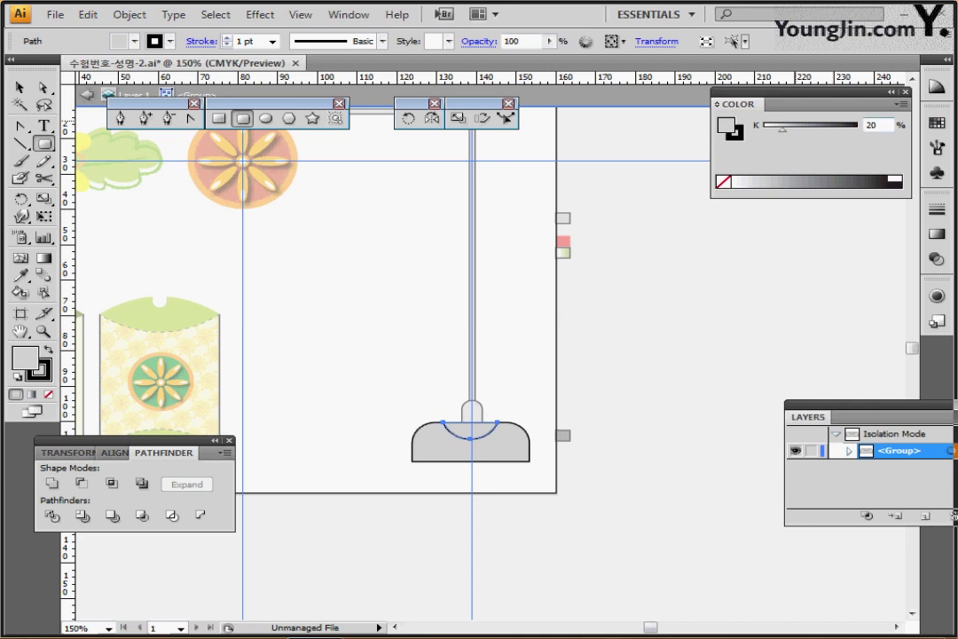
{"action": "left_click", "coordinate": [900, 103]}
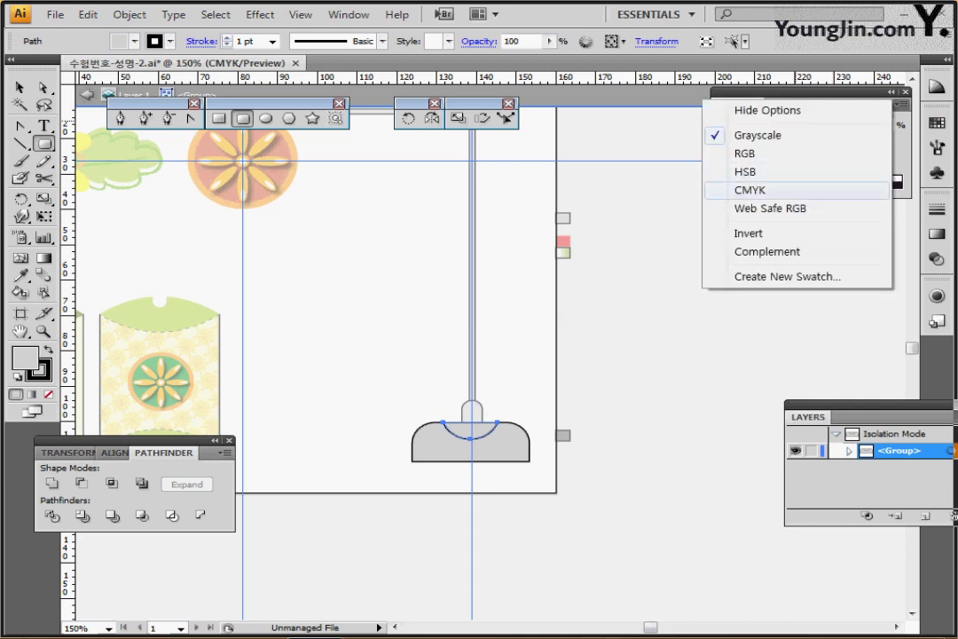
{"action": "left_click", "coordinate": [746, 189]}
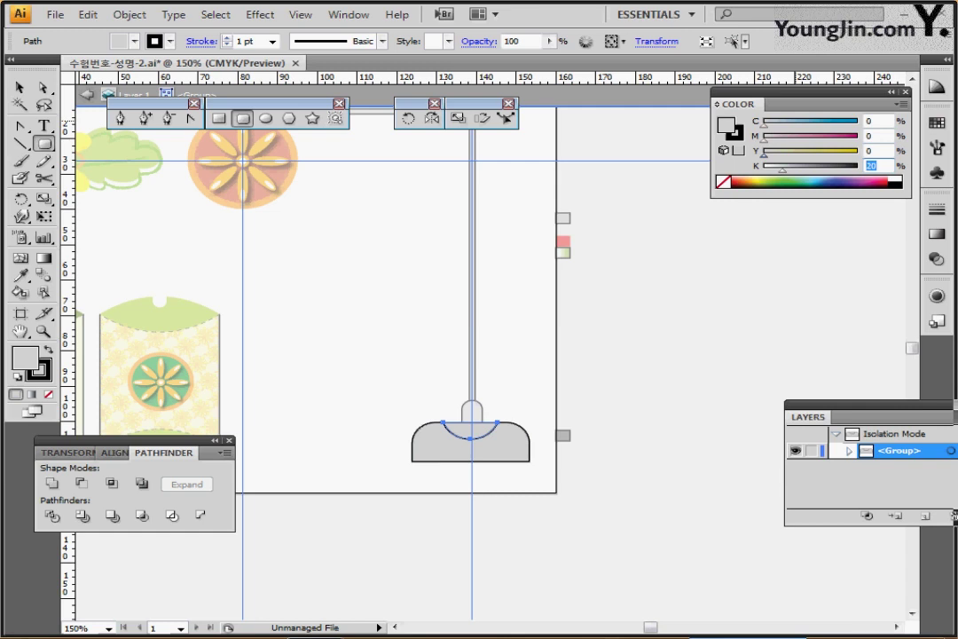
{"action": "type", "text": "60"}
{"action": "key", "text": "Return"}
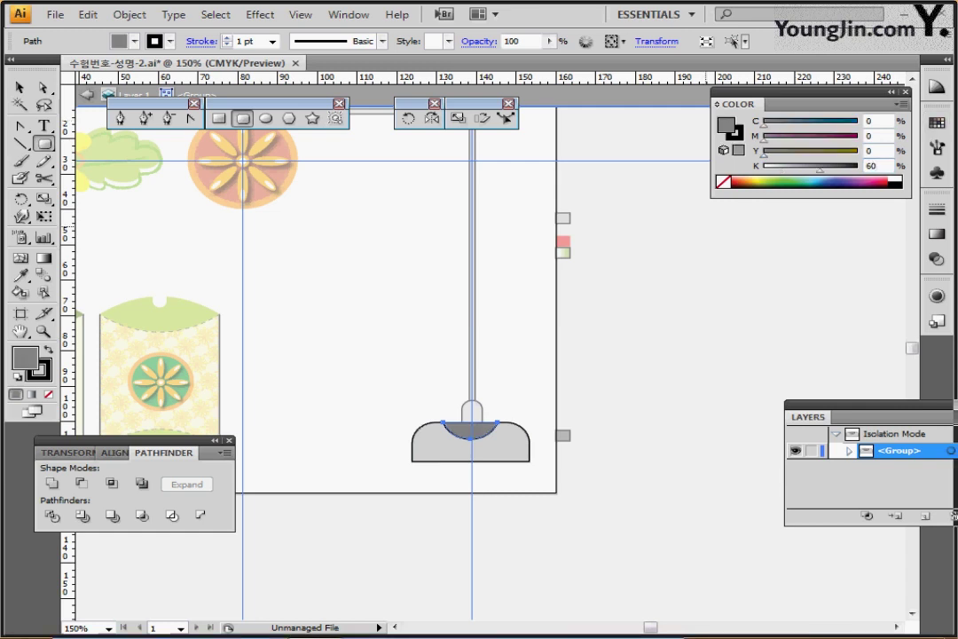
{"action": "key", "text": "Escape"}
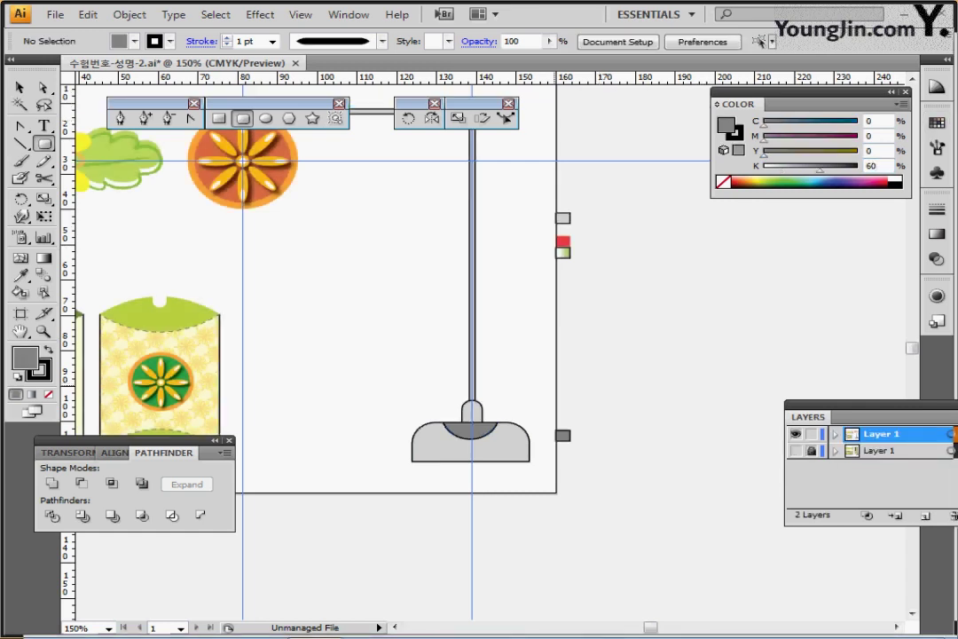
- Align the stand's cap, pole, connector and base on their horizontal centres, leaving out the crossbar, and deselect them
{"action": "key", "text": "ctrl+1"}
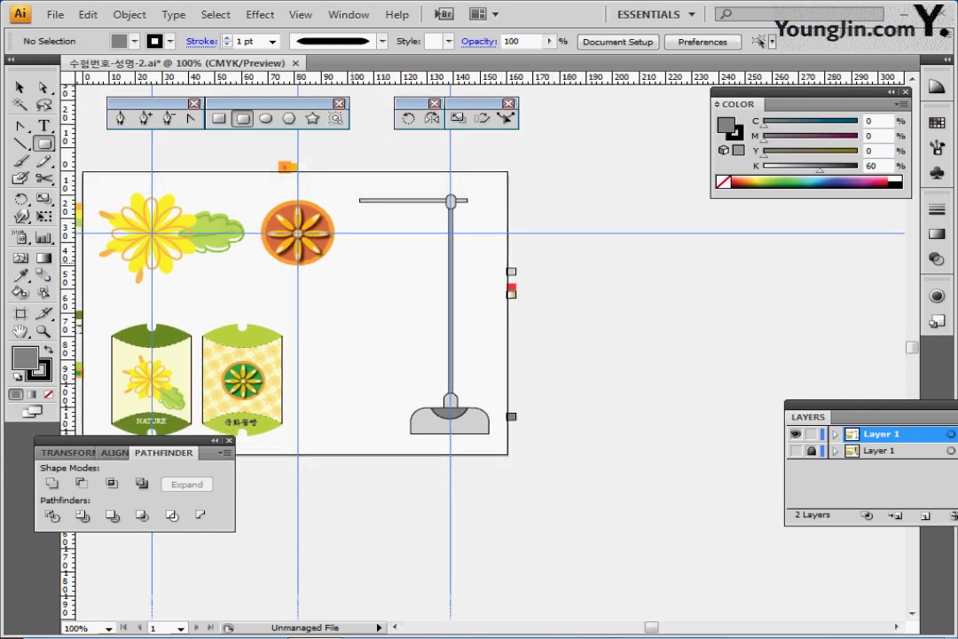
{"action": "left_click_drag", "start_coordinate": [410, 166], "coordinate": [484, 450]}
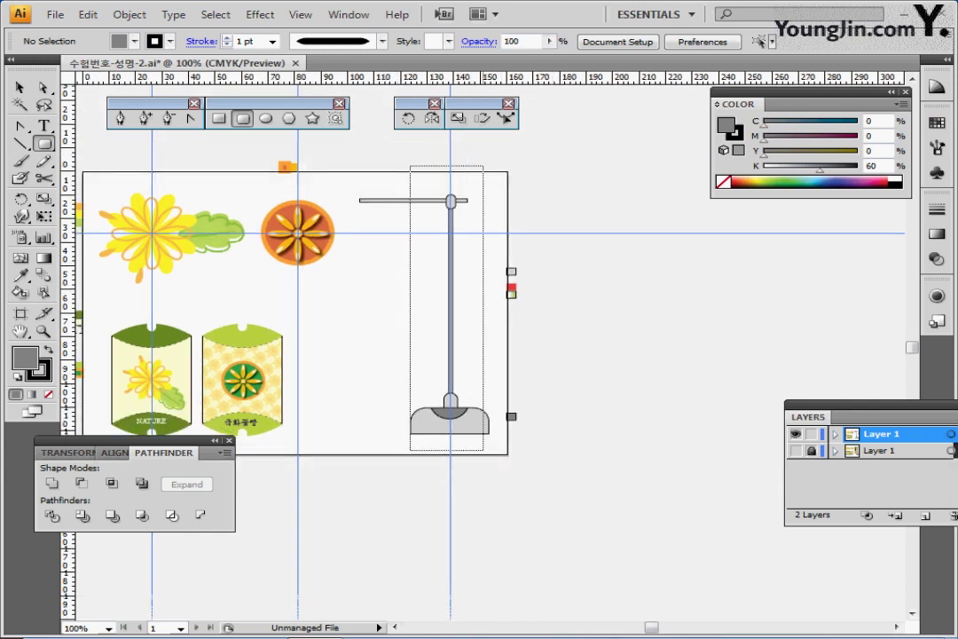
{"action": "left_click_drag", "start_coordinate": [410, 165], "coordinate": [410, 165]}
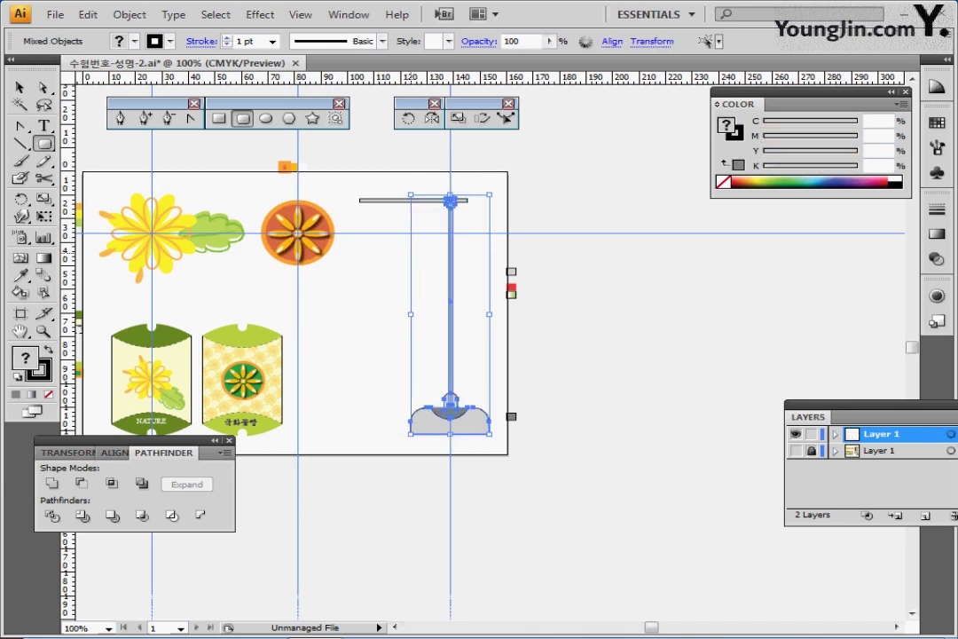
{"action": "key", "text": "ctrl+shift+b"}
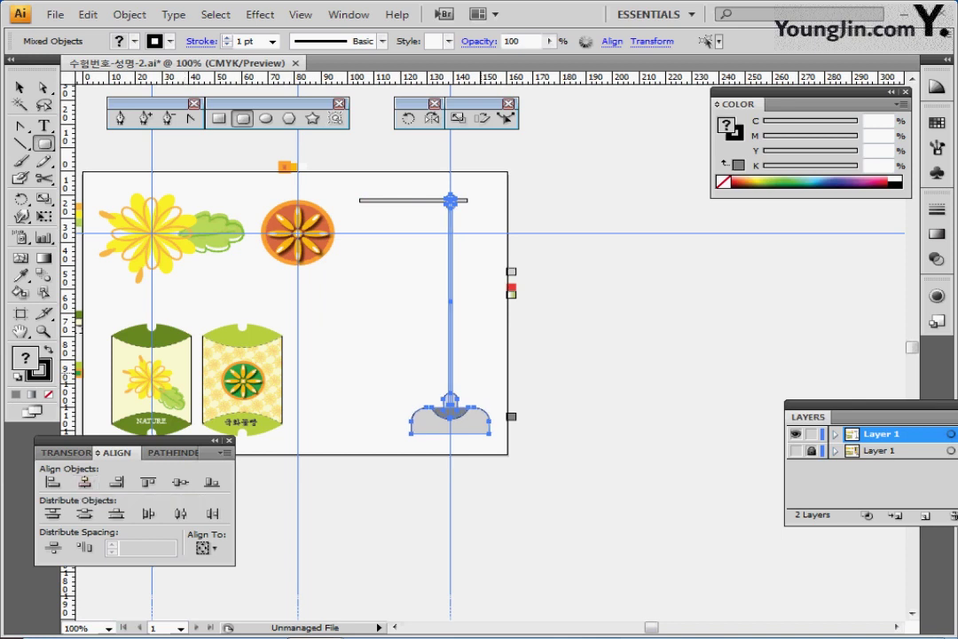
{"action": "key", "text": "ctrl+plus"}
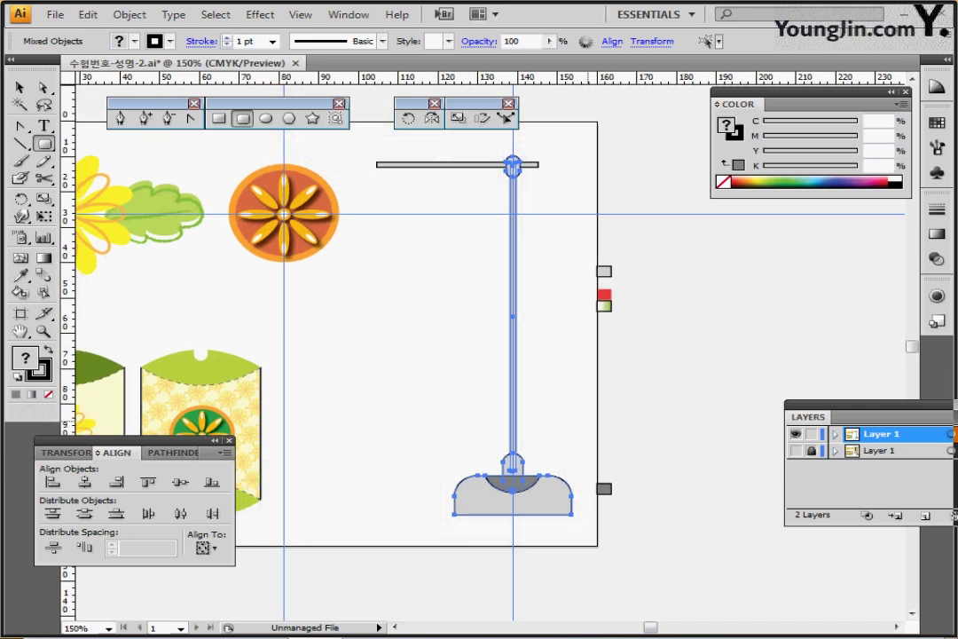
{"action": "key", "text": "ctrl+shift+a"}
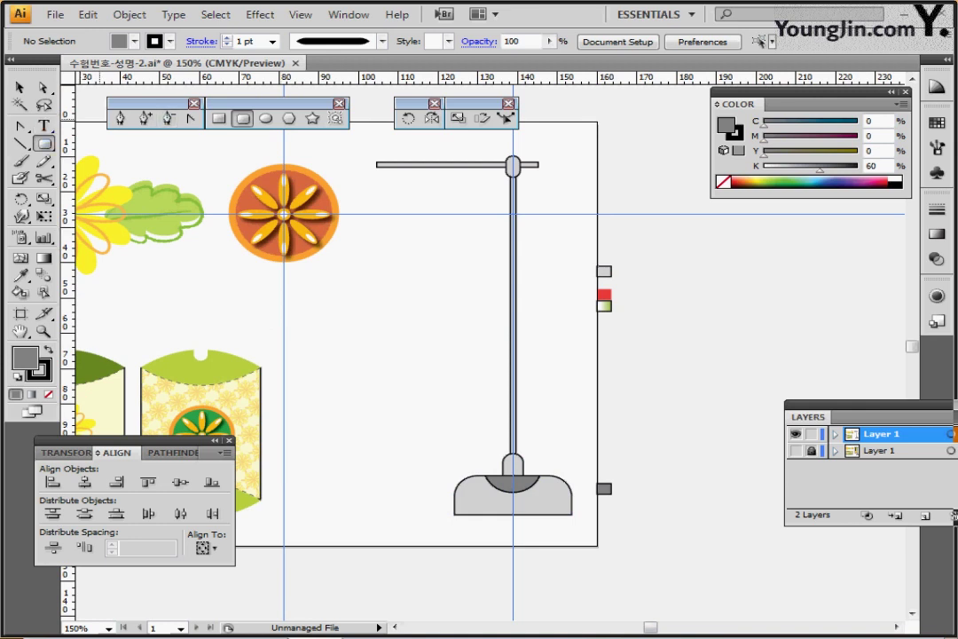
- Draw a 25 × 75 mm rectangle with the default white fill and black stroke, just beneath the stand's crossbar
{"action": "left_click", "coordinate": [218, 118]}
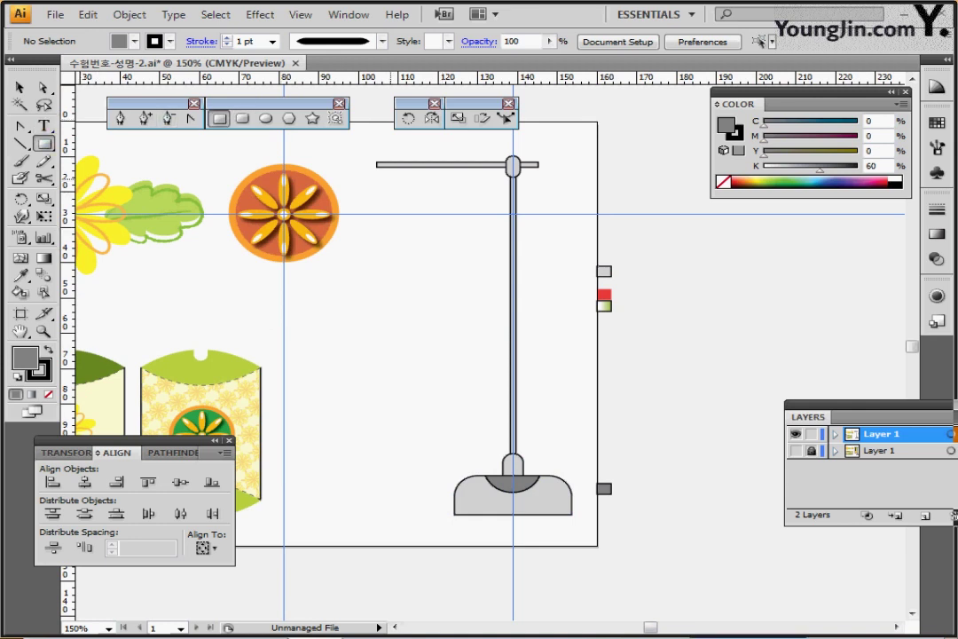
{"action": "key", "text": "d"}
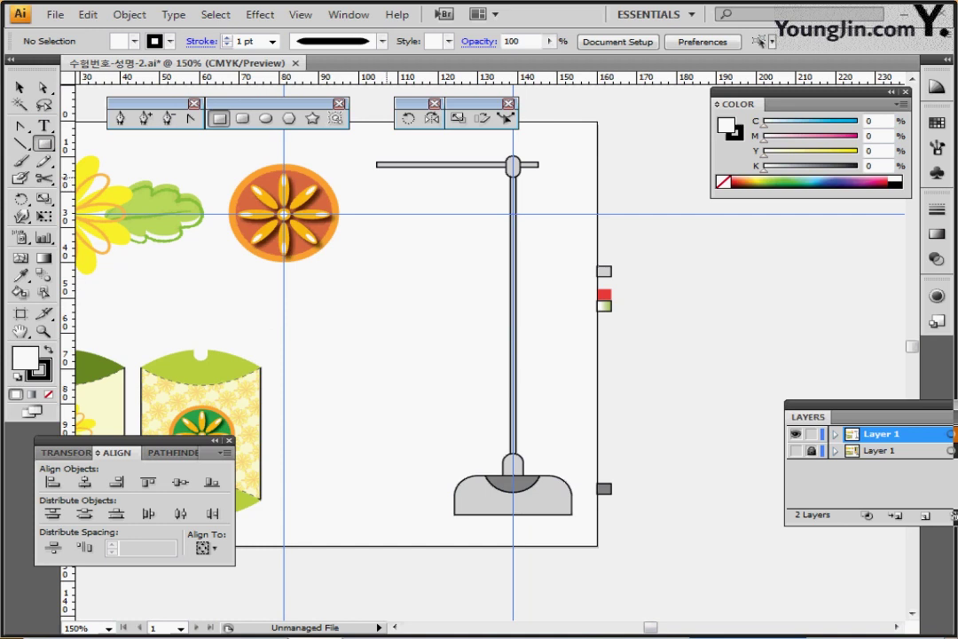
{"action": "left_click", "coordinate": [387, 178]}
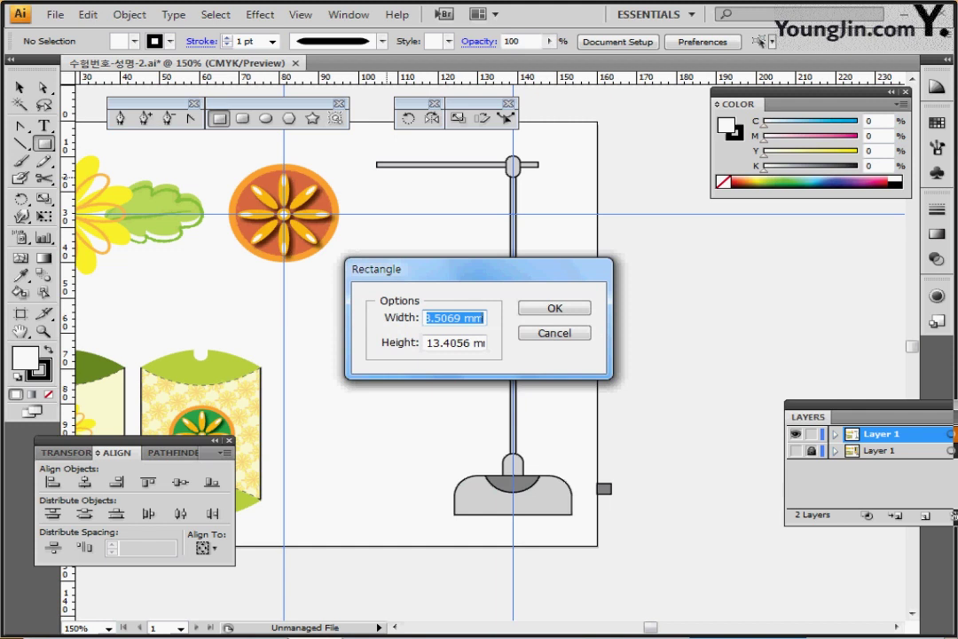
{"action": "type", "text": "25"}
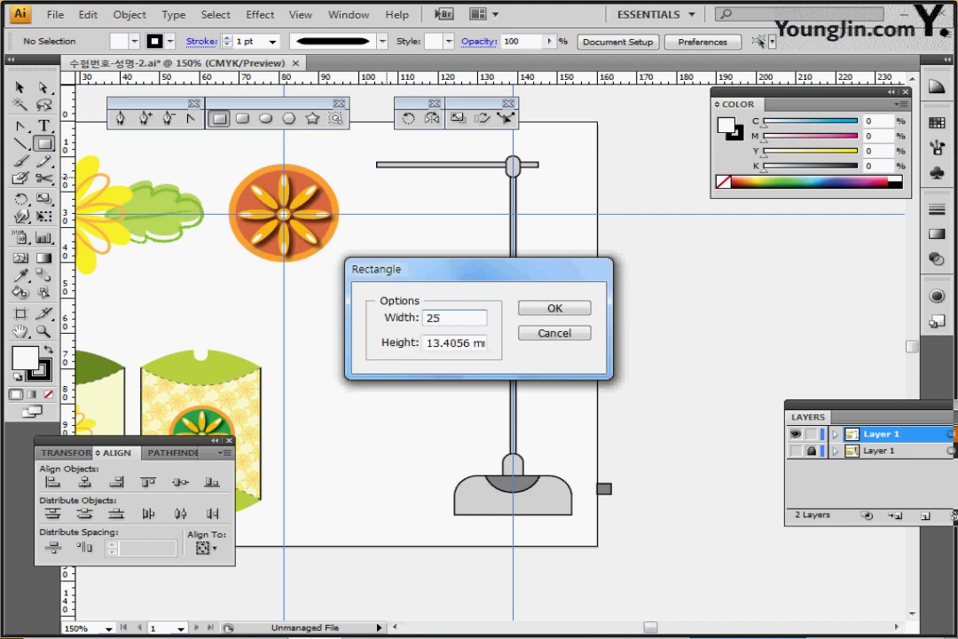
{"action": "key", "text": "Tab"}
{"action": "type", "text": "7"}
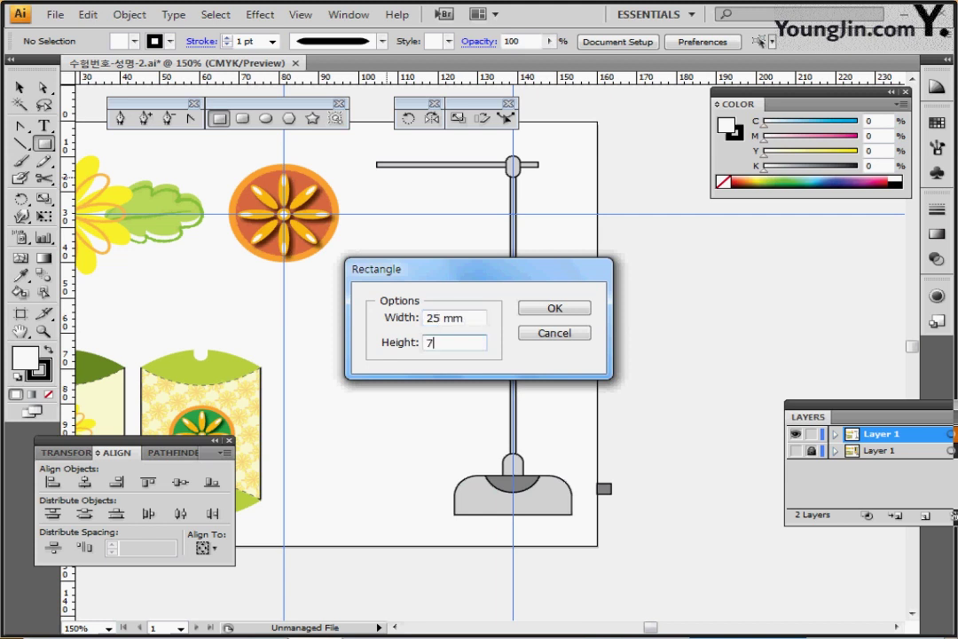
{"action": "type", "text": "5"}
{"action": "key", "text": "Return"}
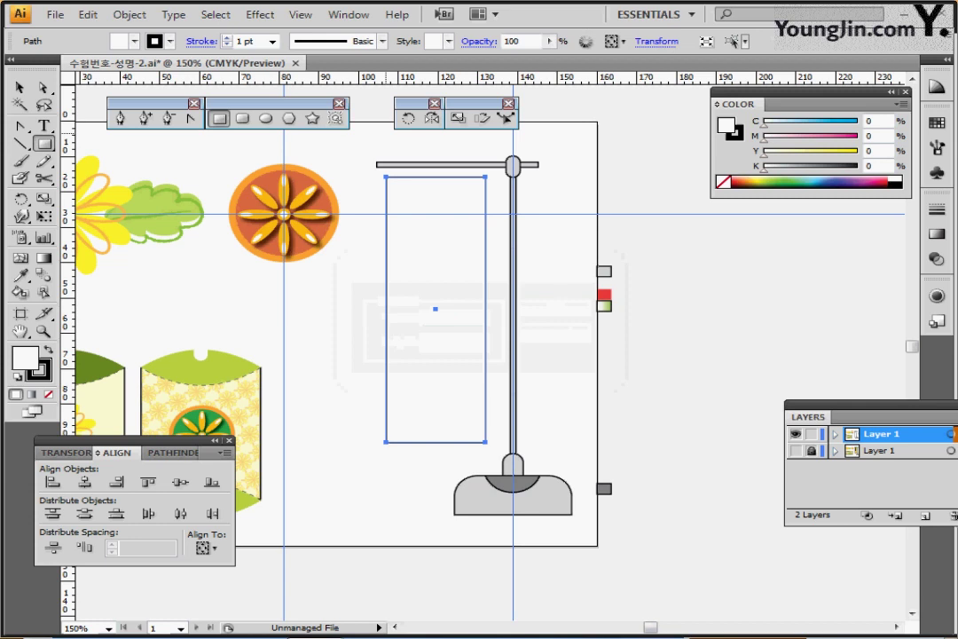
- Position the banner rectangle to match the reference sketch, hide the reference layer, and save the document
{"action": "key", "text": "ctrl+y"}
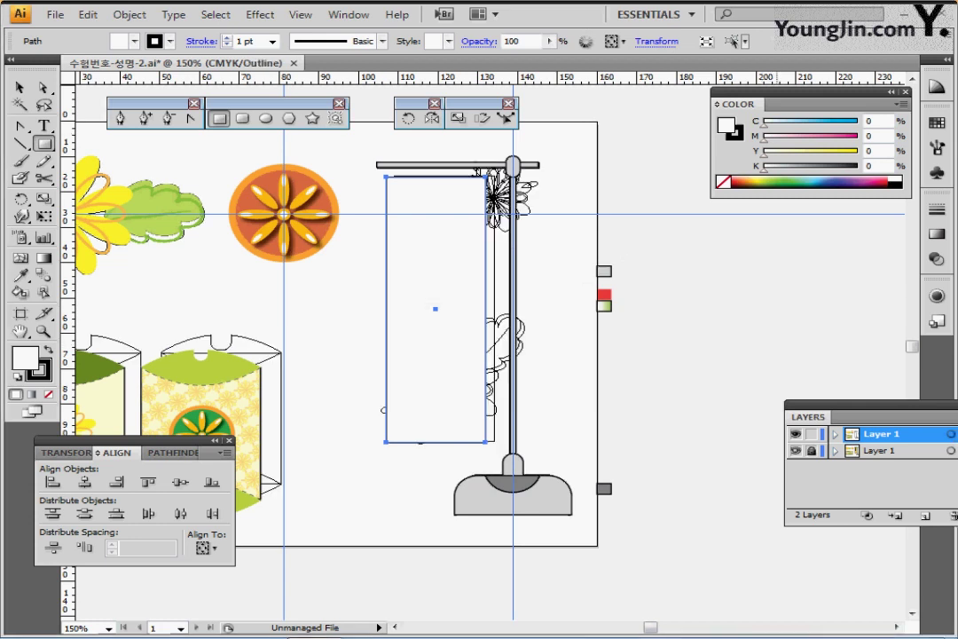
{"action": "left_click_drag", "start_coordinate": [448, 335], "coordinate": [457, 333]}
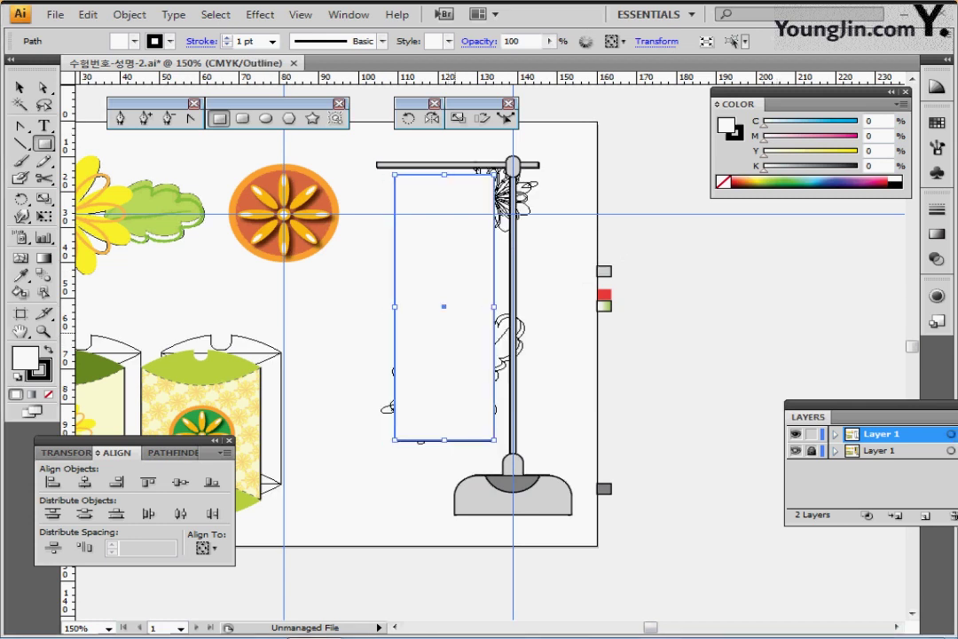
{"action": "left_click", "coordinate": [796, 451]}
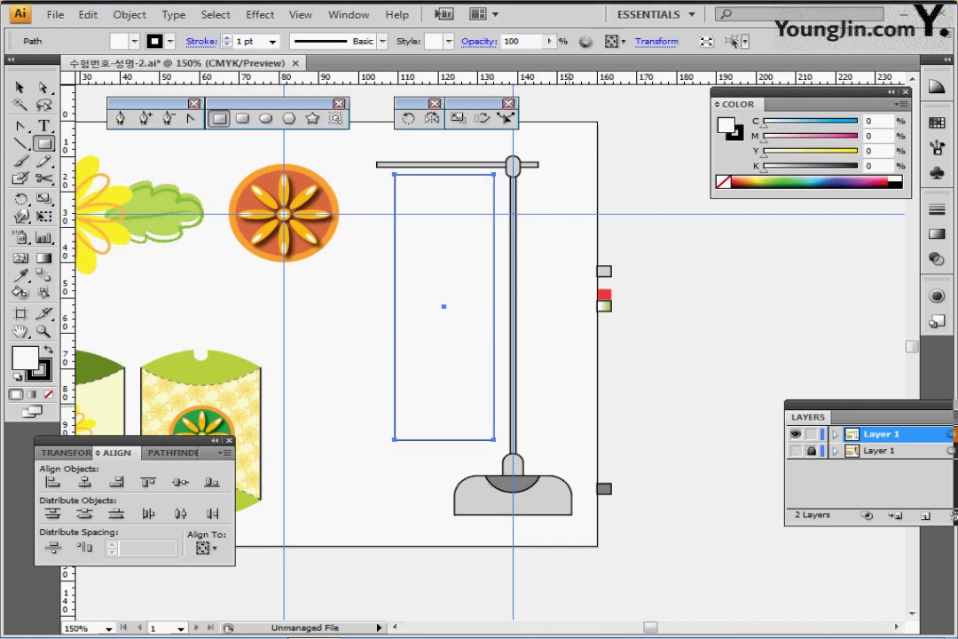
{"action": "key", "text": "ctrl+s"}
- Copy the yellow flower motif with its leaf and paste the duplicate beside the banner rectangle
{"action": "left_click_drag", "start_coordinate": [359, 265], "coordinate": [468, 256]}
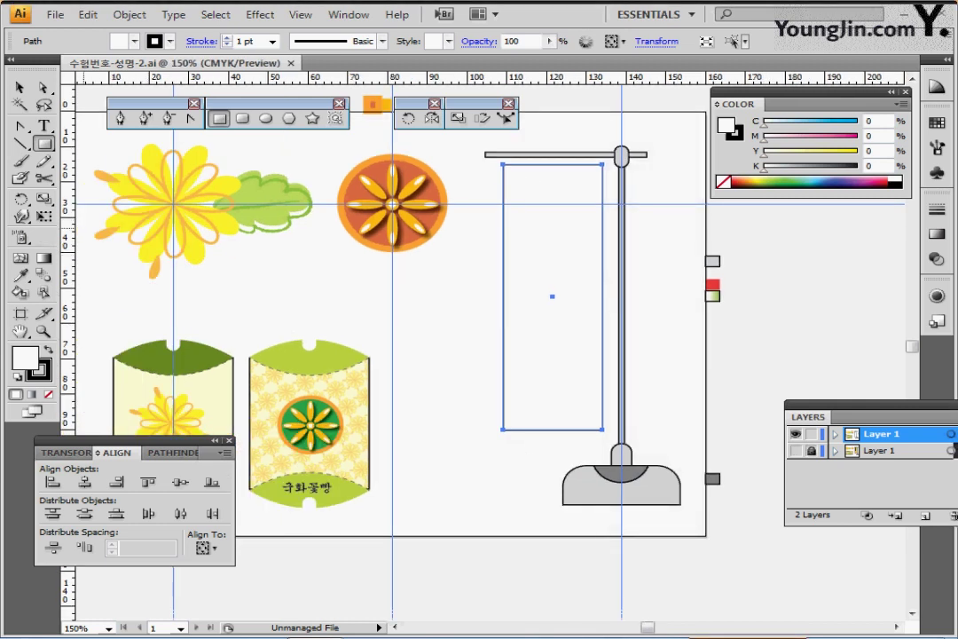
{"action": "left_click", "coordinate": [20, 87]}
{"action": "left_click_drag", "start_coordinate": [106, 136], "coordinate": [280, 274]}
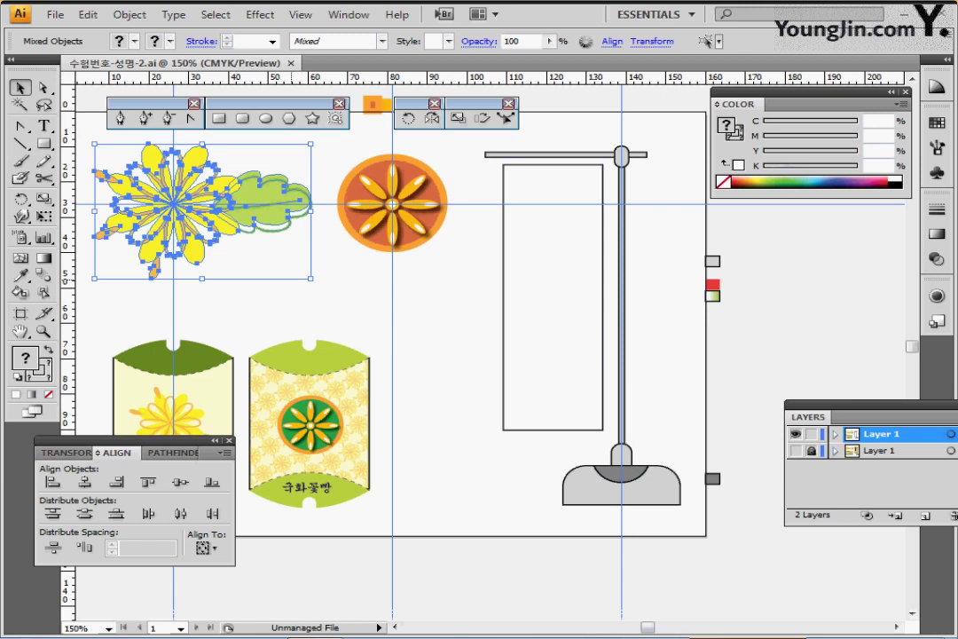
{"action": "key", "text": "ctrl+shift+b"}
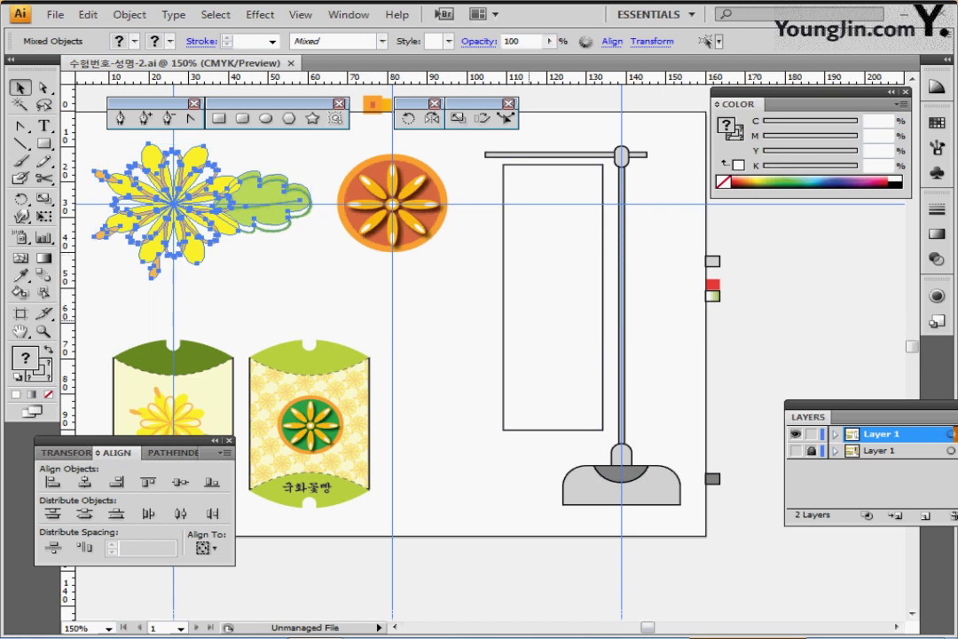
{"action": "key", "text": "ctrl+v"}
{"action": "left_click_drag", "start_coordinate": [433, 331], "coordinate": [365, 356]}
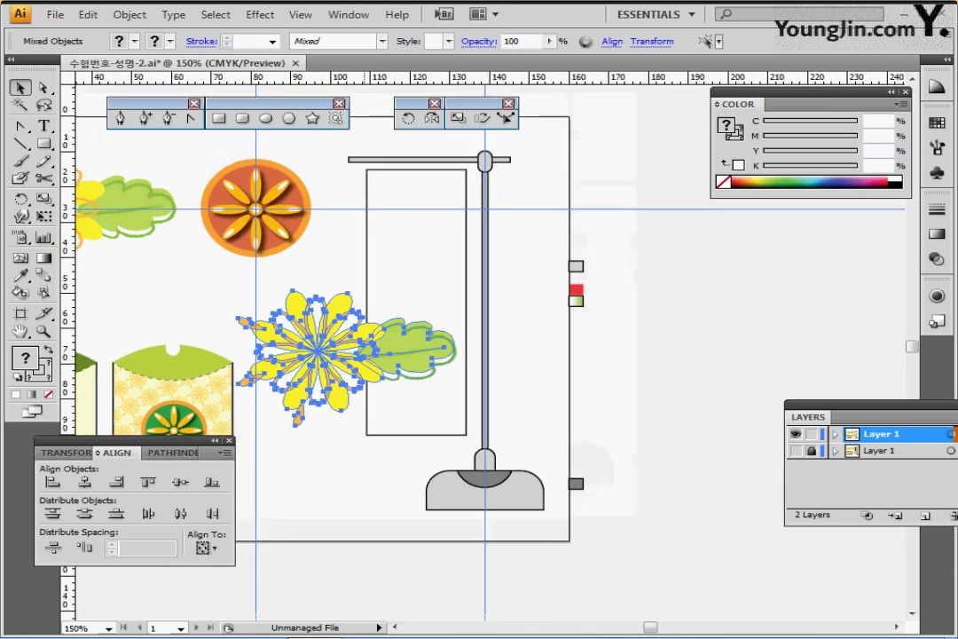
- Scale the pasted flower motif uniformly to 80%, including its strokes and effects
{"action": "key", "text": "ctrl+shift+b"}
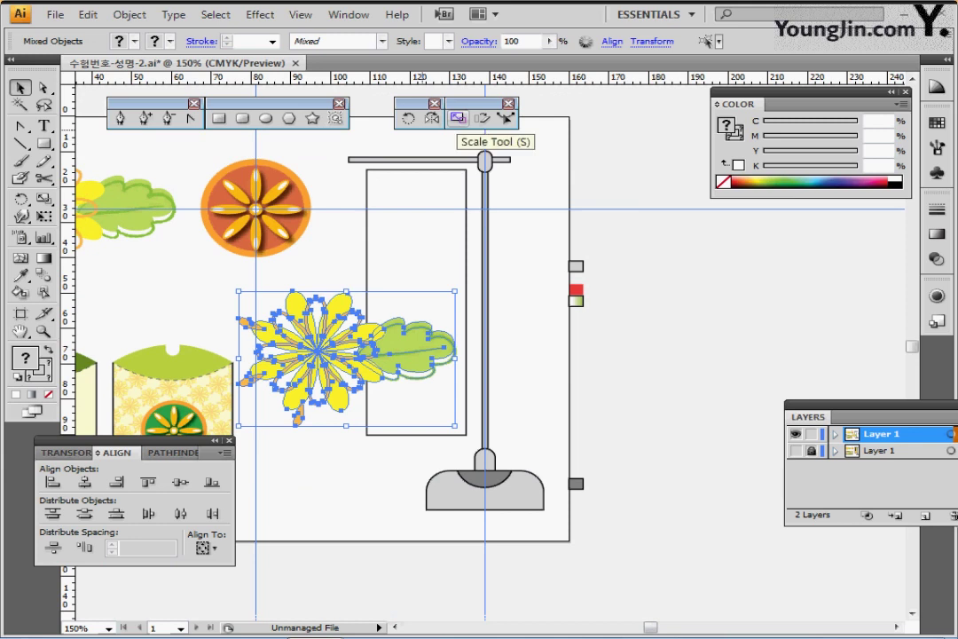
{"action": "double_click", "coordinate": [457, 117]}
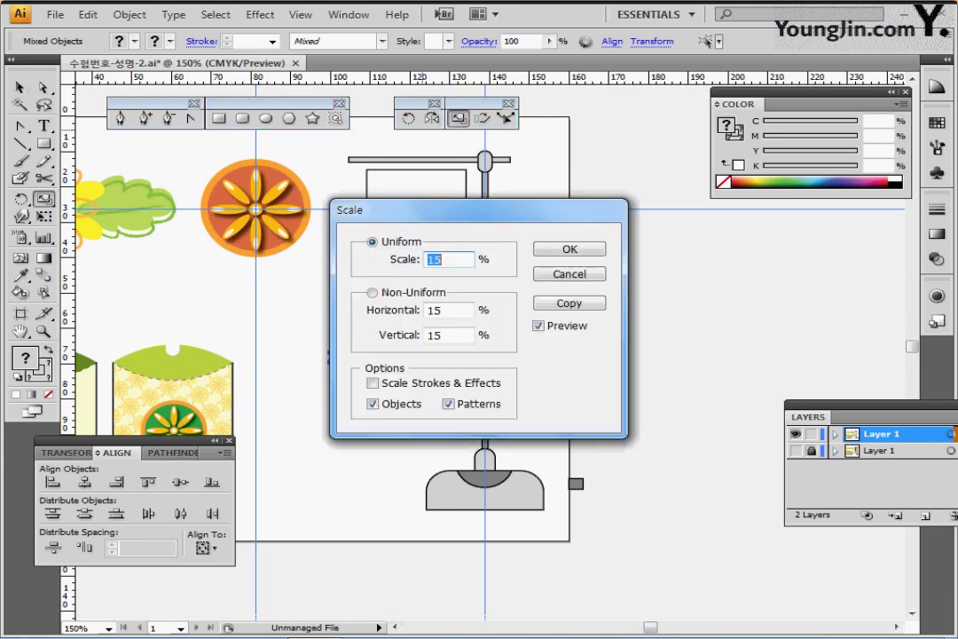
{"action": "type", "text": "80"}
{"action": "key", "text": "Tab"}
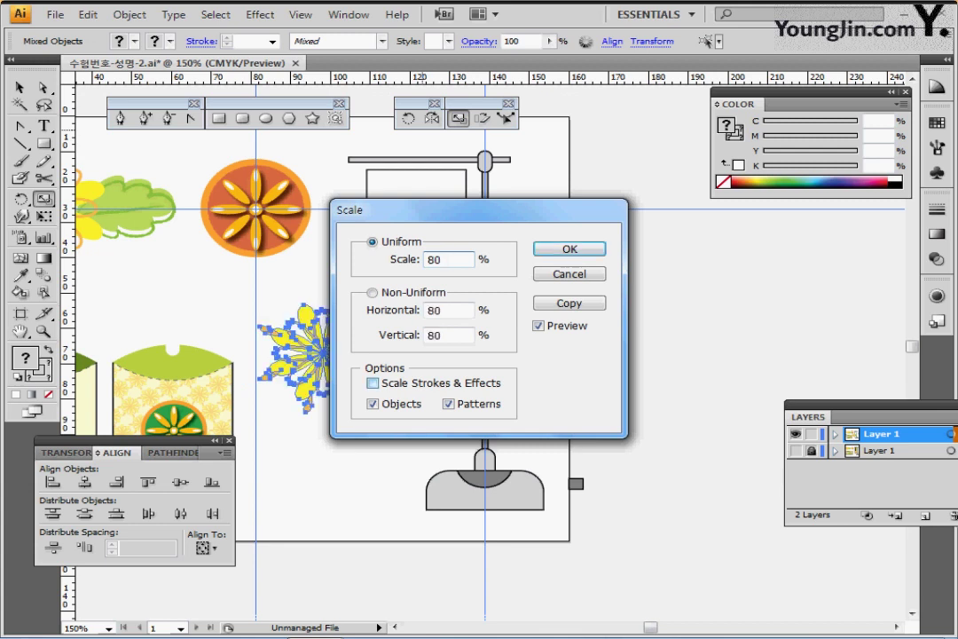
{"action": "left_click", "coordinate": [373, 382]}
{"action": "left_click_drag", "start_coordinate": [399, 210], "coordinate": [532, 207]}
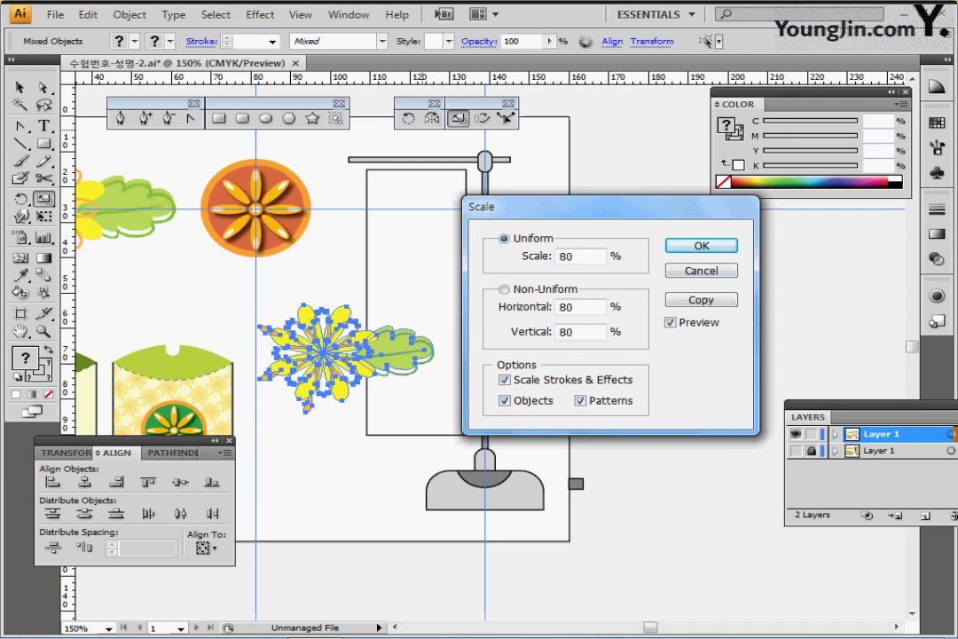
{"action": "key", "text": "Return"}
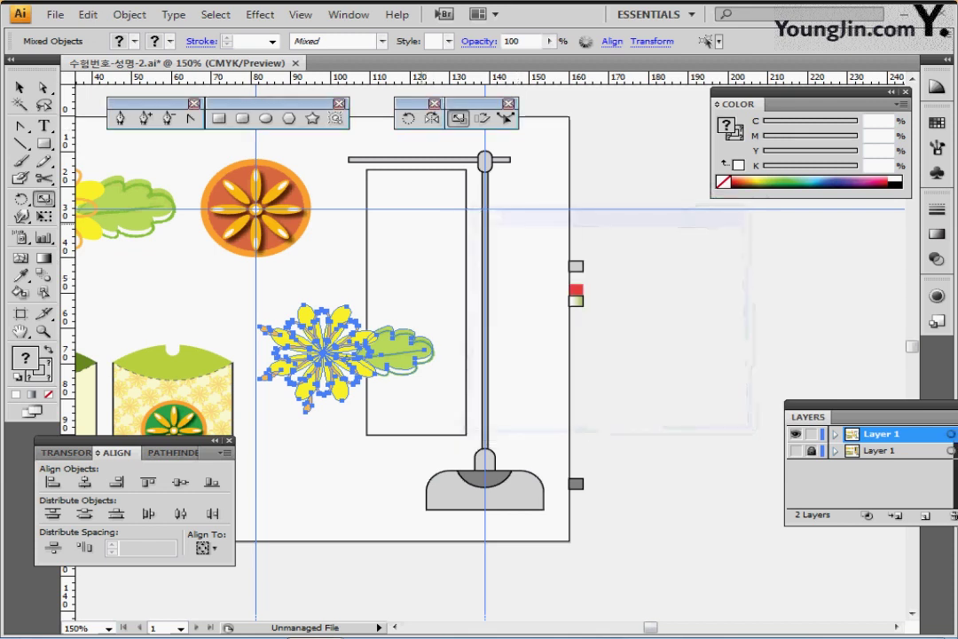
- Rotate the pasted flower motif by 45° and move it onto the lower part of the banner
{"action": "left_click", "coordinate": [408, 118]}
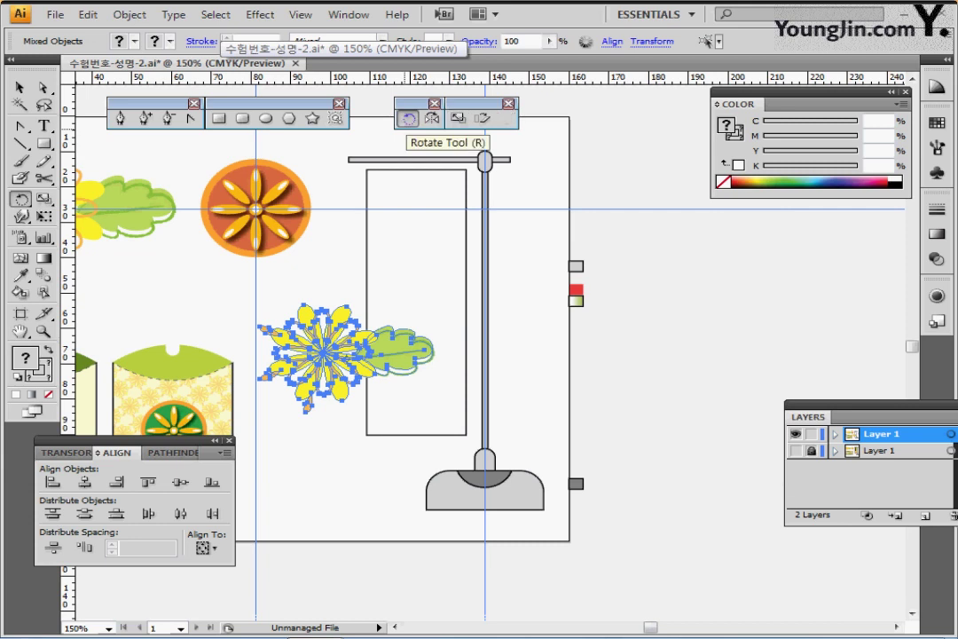
{"action": "double_click", "coordinate": [408, 118]}
{"action": "type", "text": "45"}
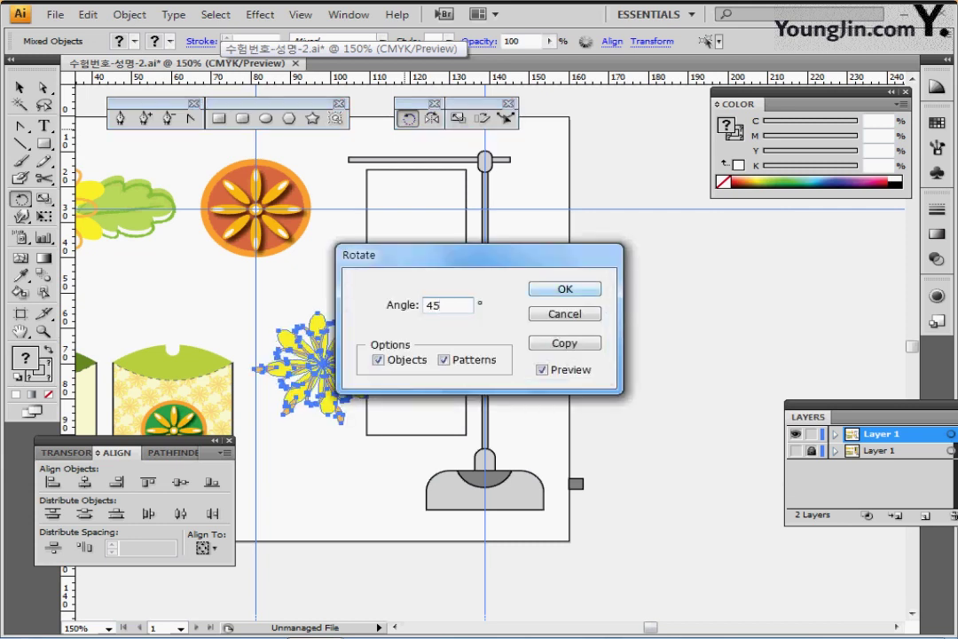
{"action": "key", "text": "Return"}
{"action": "left_click_drag", "start_coordinate": [323, 368], "coordinate": [414, 384]}
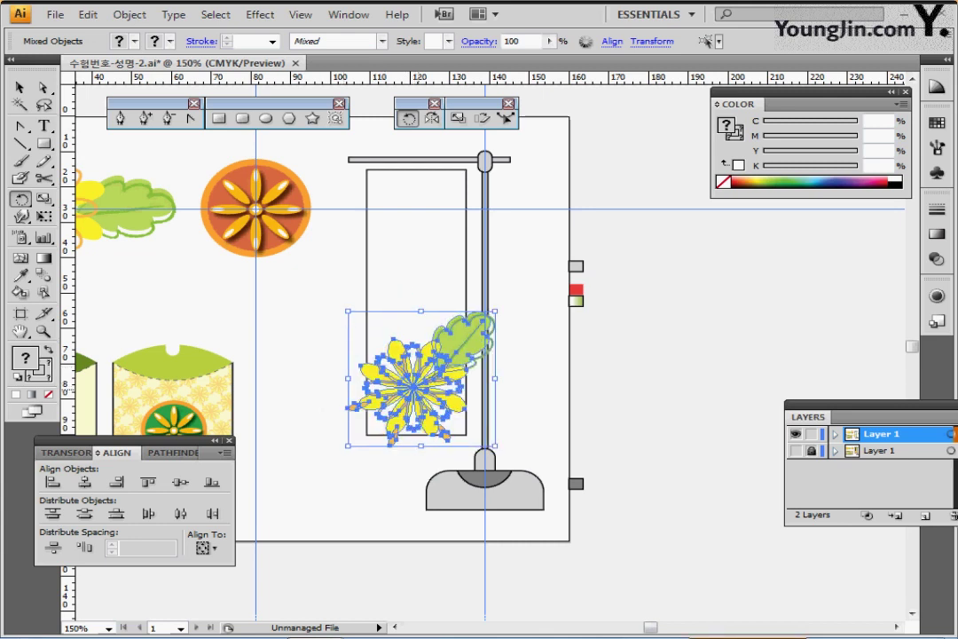
- Recolour the three small orange petals at the banner flower's edge with the sampled red swatch, and deselect them
{"action": "left_click", "coordinate": [413, 385], "text": "ctrl"}
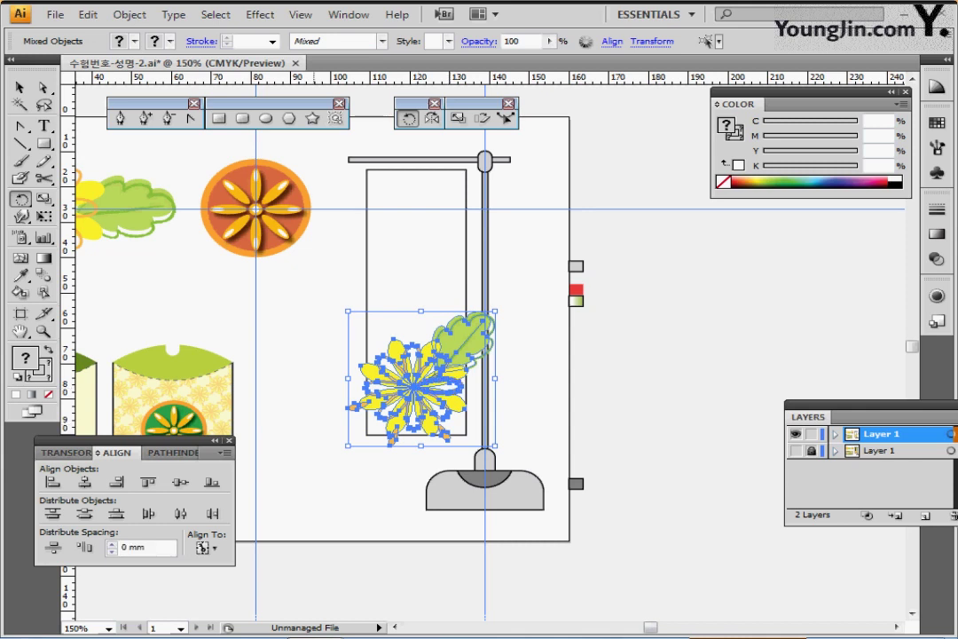
{"action": "left_click", "coordinate": [314, 404], "text": "ctrl"}
{"action": "left_click", "coordinate": [356, 406], "text": "ctrl"}
{"action": "left_click", "coordinate": [394, 436], "text": "ctrl+shift"}
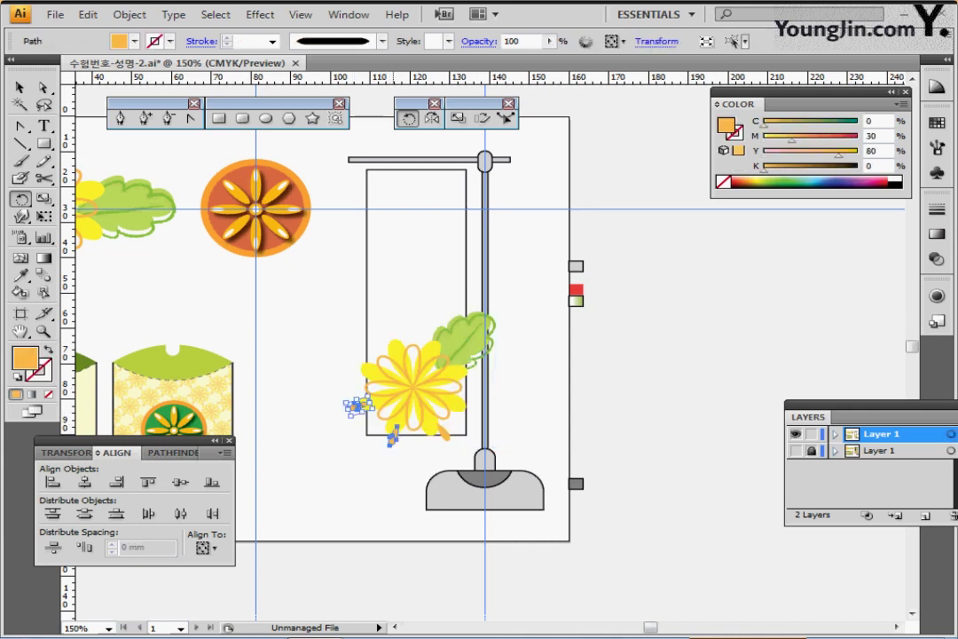
{"action": "left_click", "coordinate": [444, 433], "text": "ctrl+shift"}
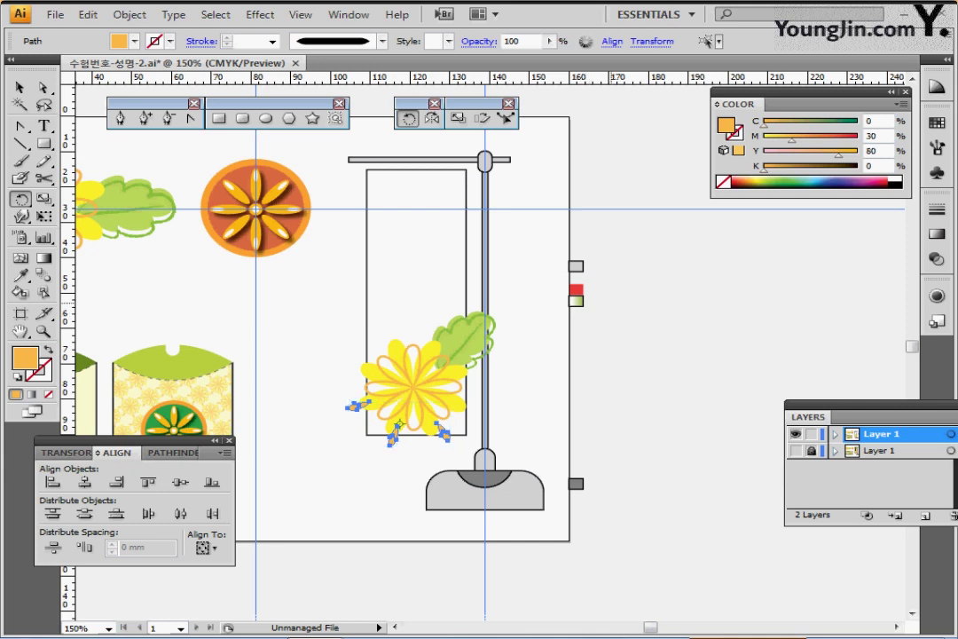
{"action": "key", "text": "i"}
{"action": "left_click", "coordinate": [577, 291]}
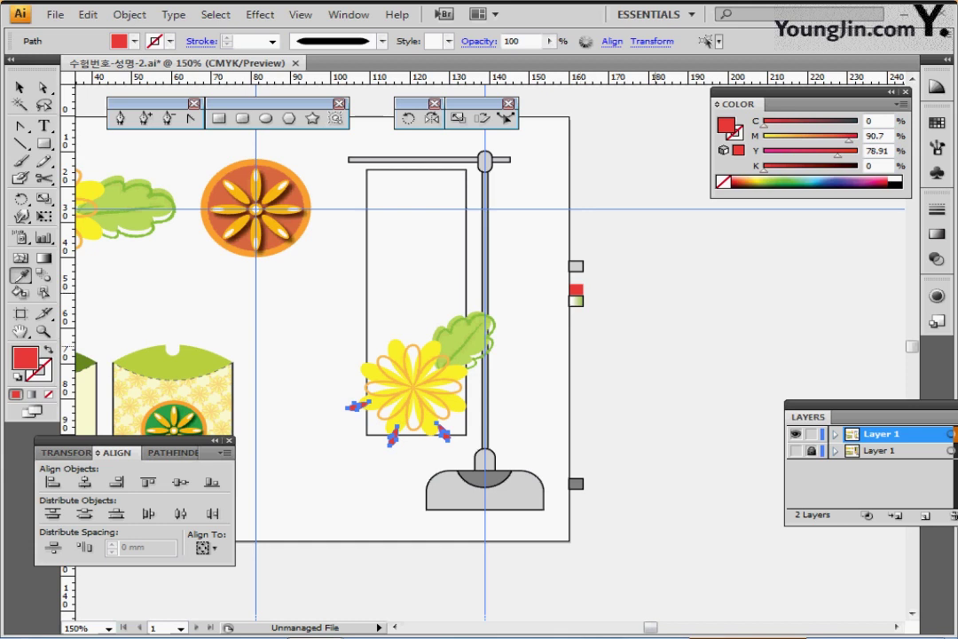
{"action": "left_click", "coordinate": [638, 419], "text": "ctrl"}
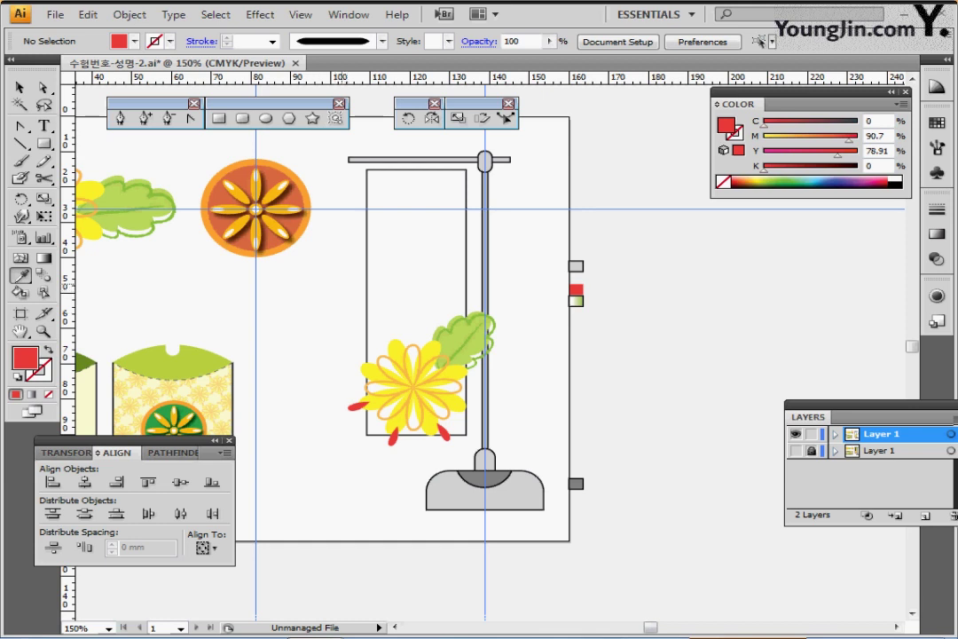
- Select the whole banner flower motif without the rectangle and create a copy rotated by 180°
{"action": "left_click_drag", "start_coordinate": [310, 327], "coordinate": [466, 443]}
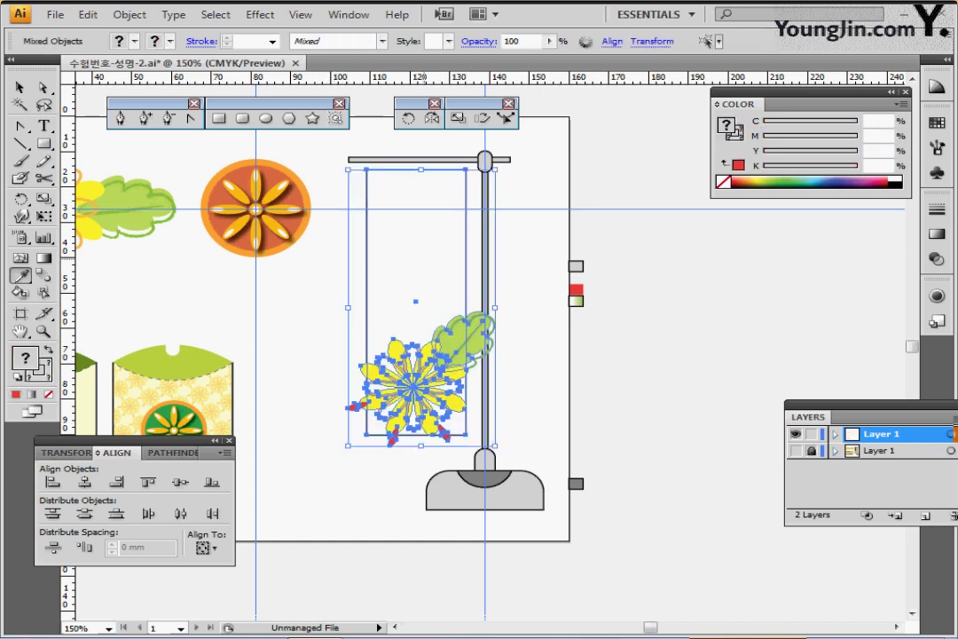
{"action": "key", "text": "ctrl+shift+b"}
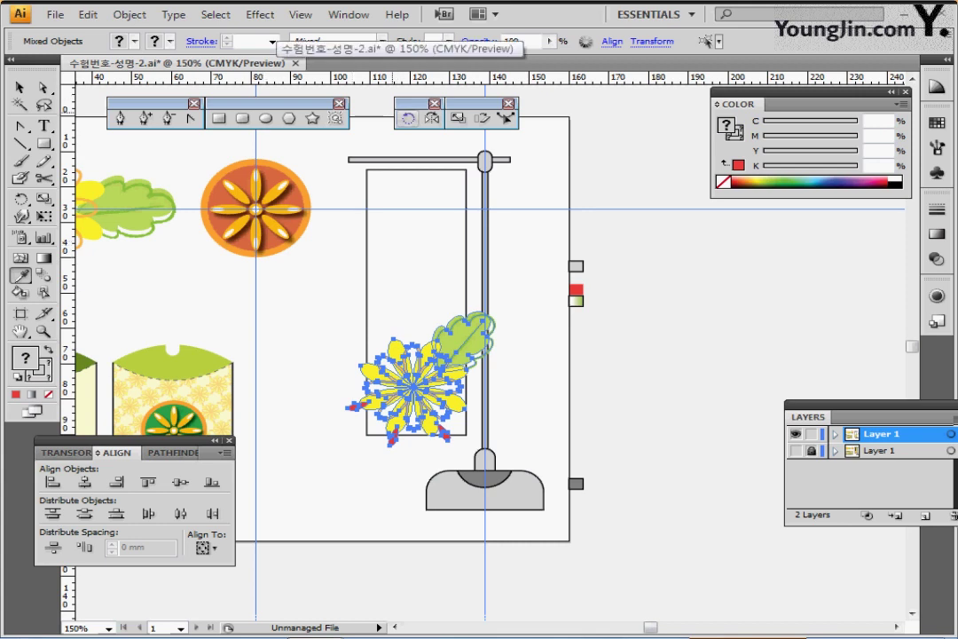
{"action": "double_click", "coordinate": [408, 118]}
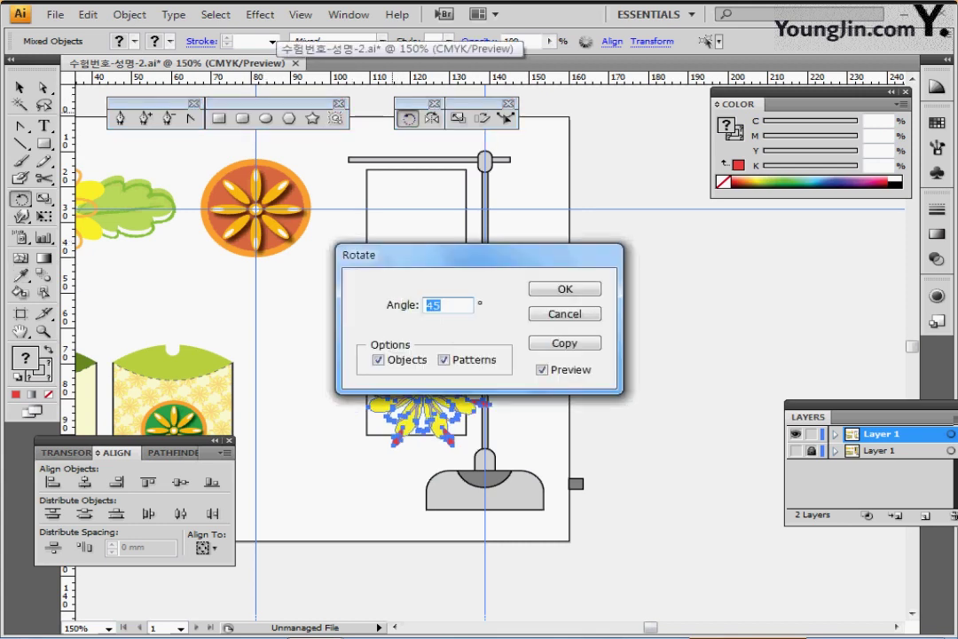
{"action": "type", "text": "180"}
{"action": "key", "text": "Tab"}
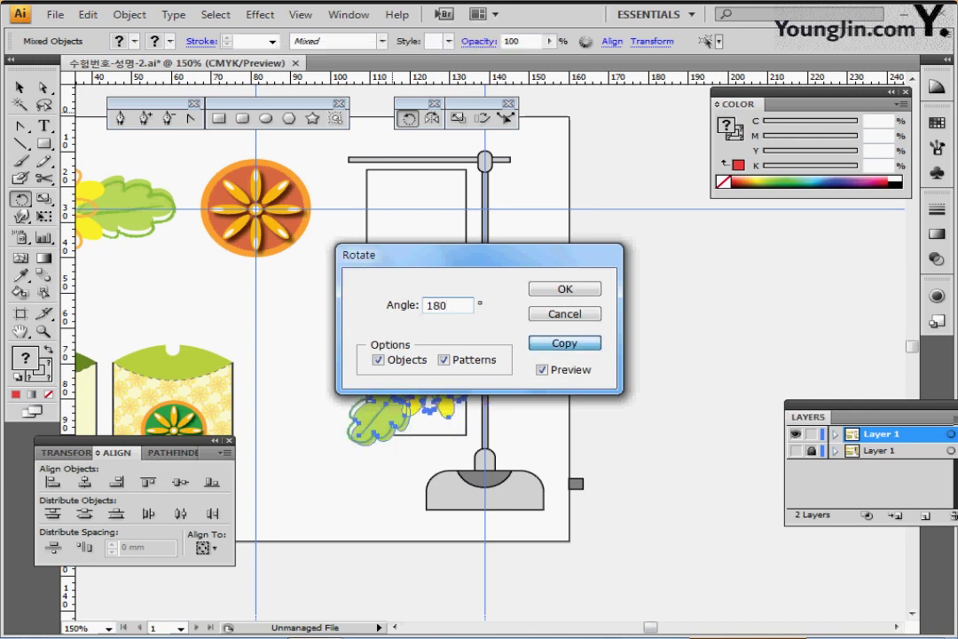
{"action": "key", "text": "Return"}
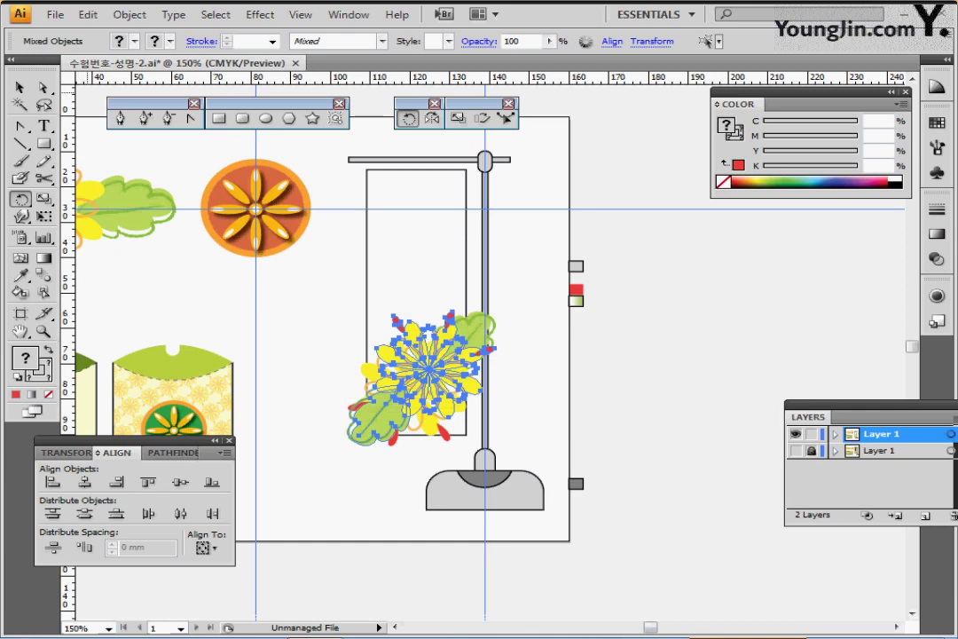
- Scale the rotated flower copy uniformly to 70%
{"action": "key", "text": "v"}
{"action": "double_click", "coordinate": [458, 119]}
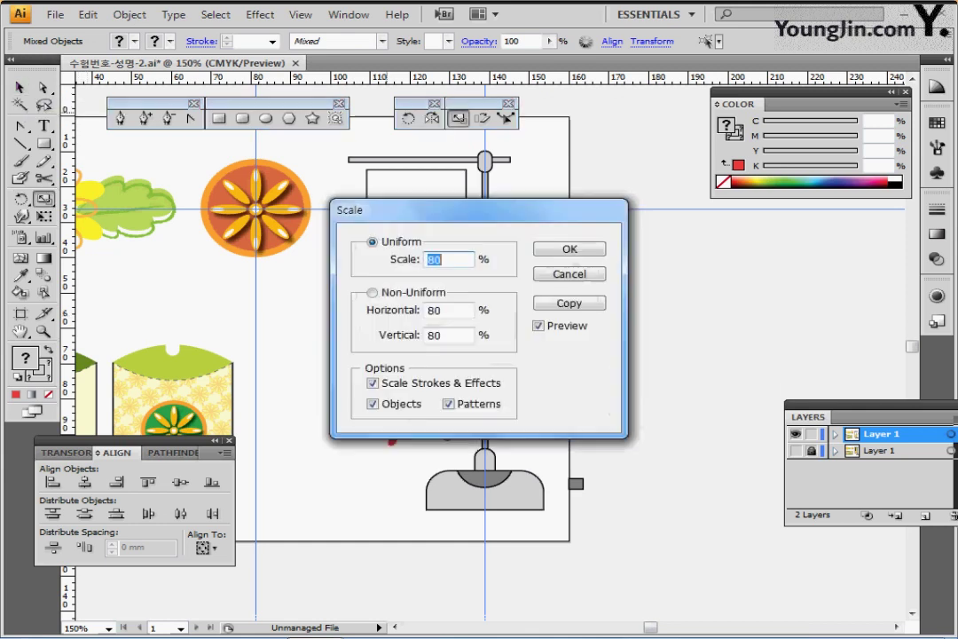
{"action": "type", "text": "70"}
{"action": "key", "text": "Return"}
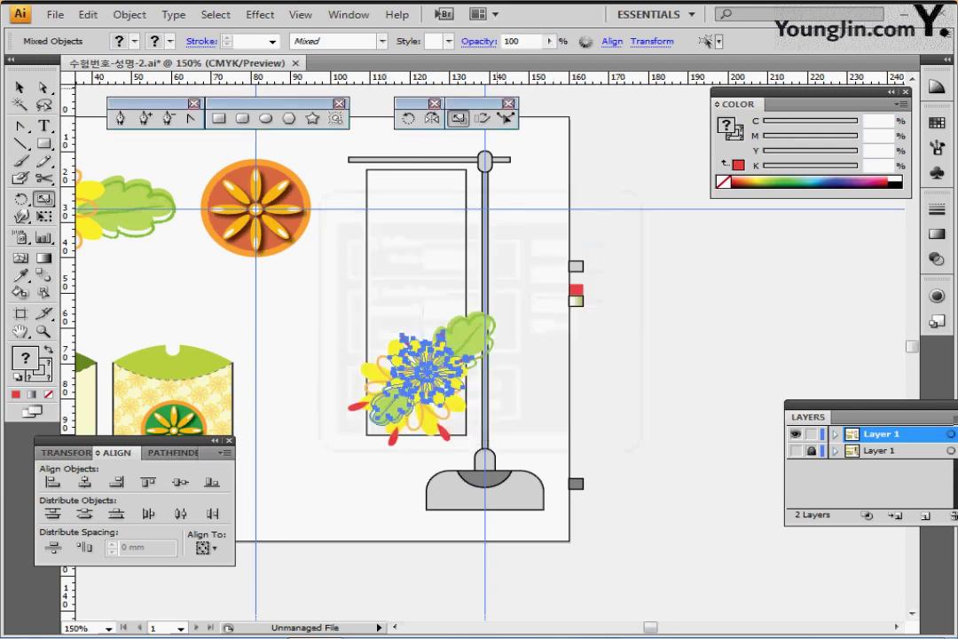
- Set the smaller flower copy's opacity to 60% and move it straight up to the banner's upper part
{"action": "left_click", "coordinate": [513, 41]}
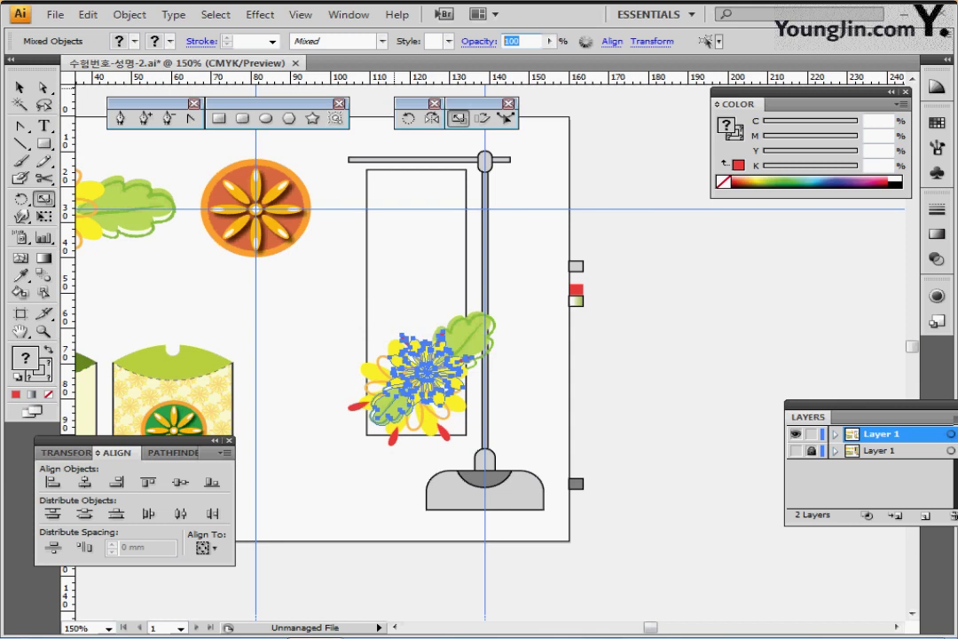
{"action": "type", "text": "60"}
{"action": "left_click_drag", "start_coordinate": [426, 373], "coordinate": [426, 236]}
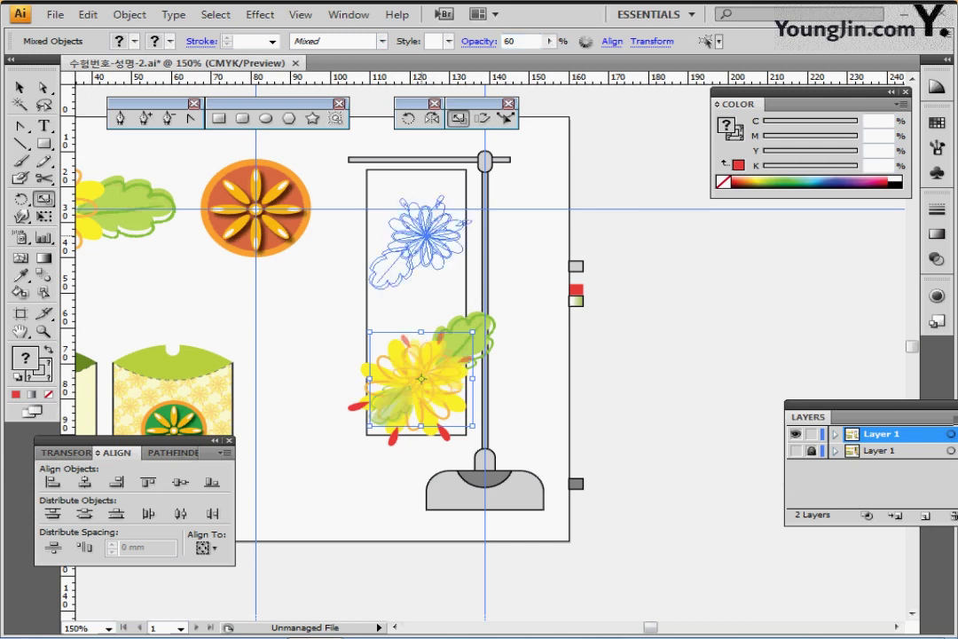
- Move the smaller flower copy over the banner's upper-right corner and show both the artwork and the locked reference layer as outlines
{"action": "left_click_drag", "start_coordinate": [426, 180], "coordinate": [448, 136]}
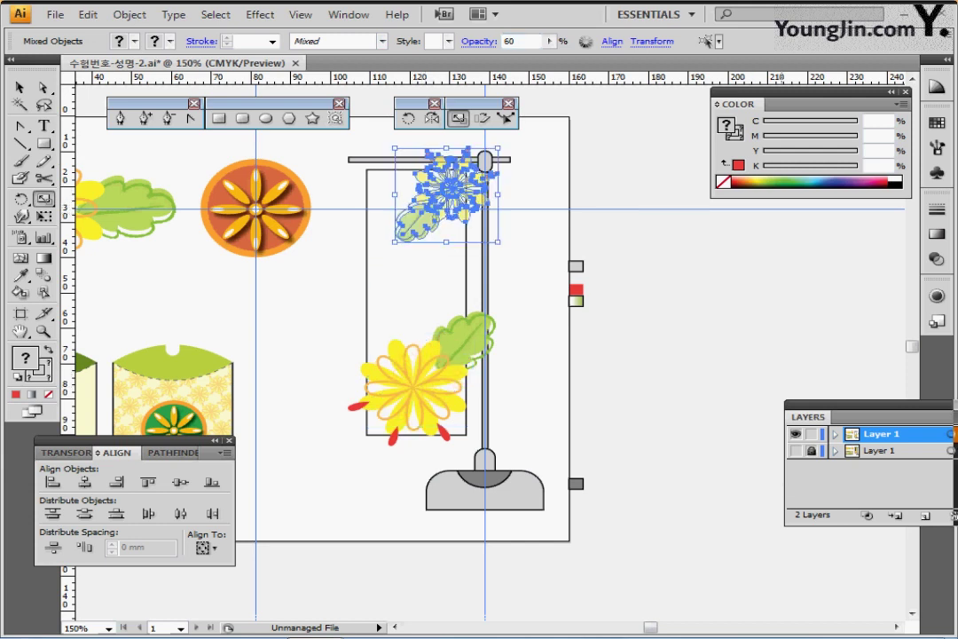
{"action": "left_click", "coordinate": [796, 450]}
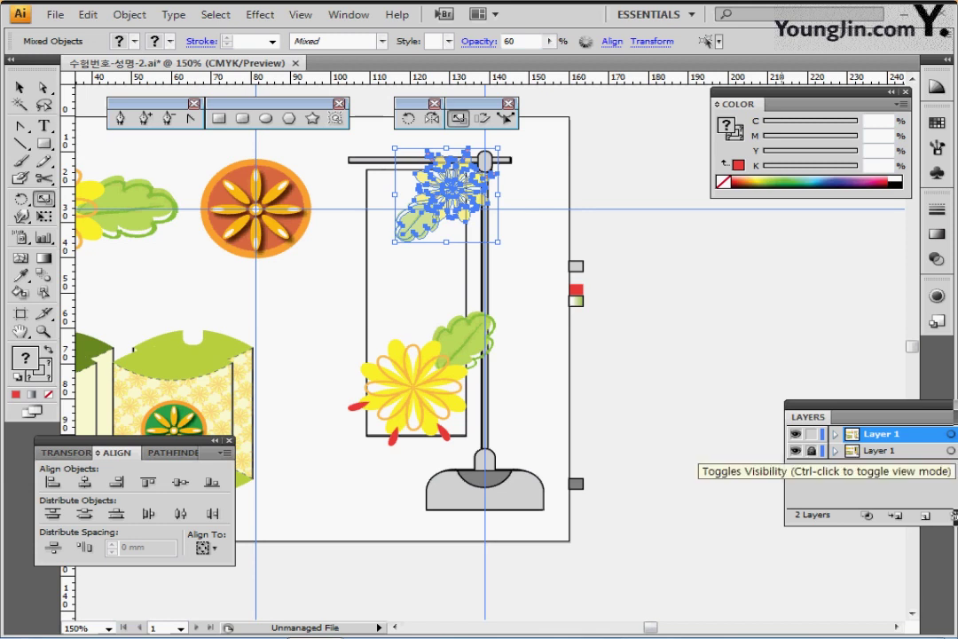
{"action": "left_click", "coordinate": [796, 450], "text": "ctrl"}
{"action": "left_click", "coordinate": [796, 434], "text": "ctrl"}
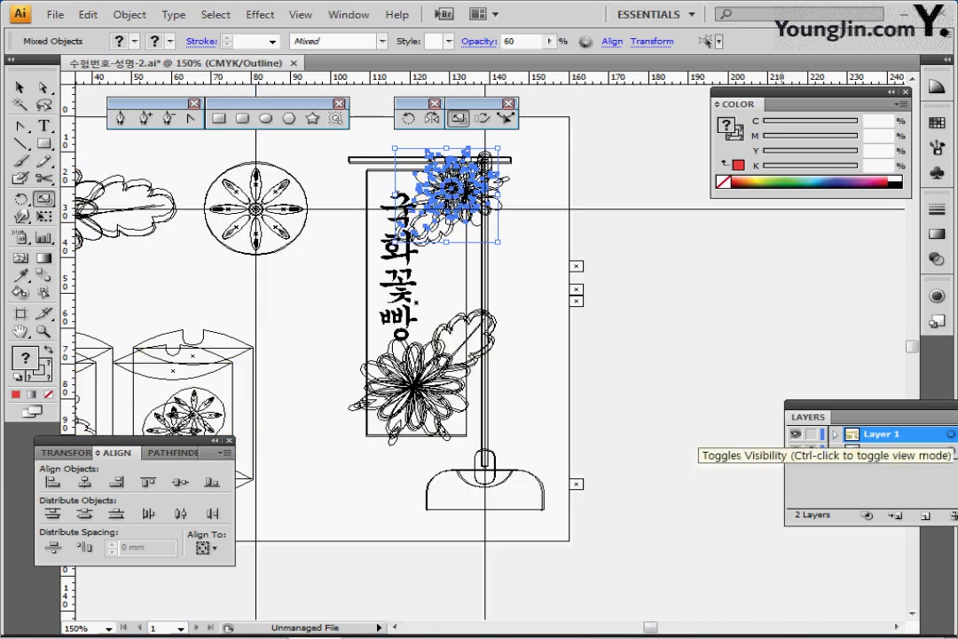
- Nudge the smaller flower copy down and right to match the reference, and hide the reference layer with the artwork back in preview
{"action": "key", "text": "Down"}
{"action": "key", "text": "Down"}
{"action": "key", "text": "Down"}
{"action": "key", "text": "Down"}
{"action": "key", "text": "Down"}
{"action": "key", "text": "Down"}
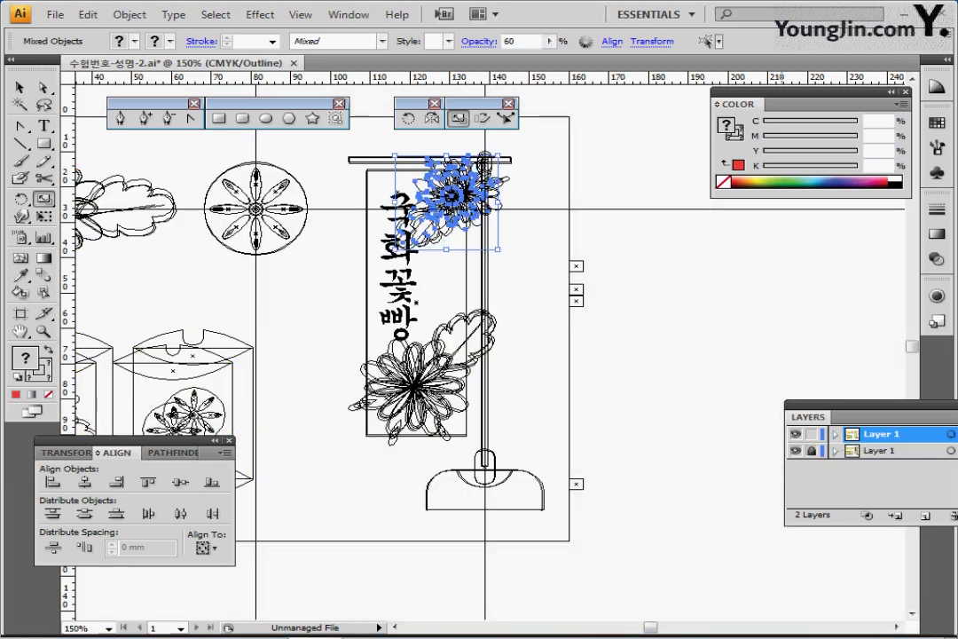
{"action": "key", "text": "Right"}
{"action": "key", "text": "Right"}
{"action": "key", "text": "Up"}
{"action": "key", "text": "Right"}
{"action": "key", "text": "Right"}
{"action": "key", "text": "Right"}
{"action": "key", "text": "Right"}
{"action": "key", "text": "Right"}
{"action": "key", "text": "Right"}
{"action": "key", "text": "Up"}
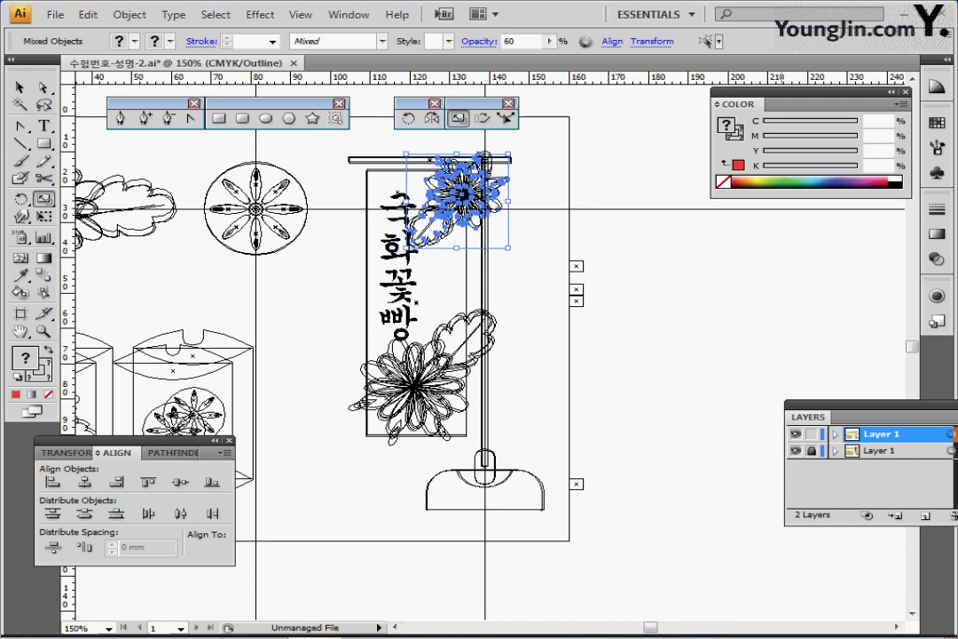
{"action": "left_click", "coordinate": [796, 451]}
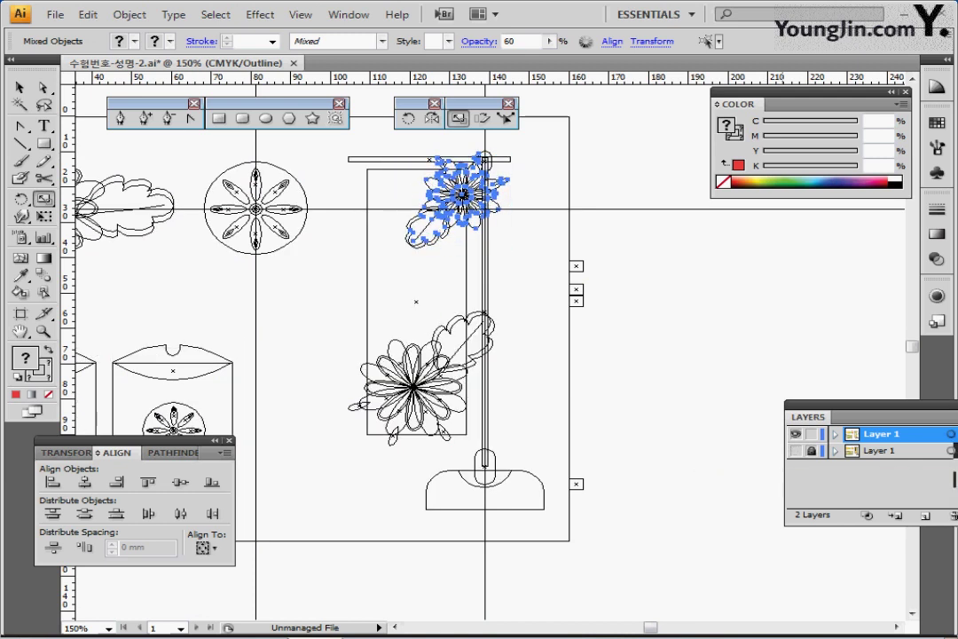
{"action": "key", "text": "ctrl+y"}
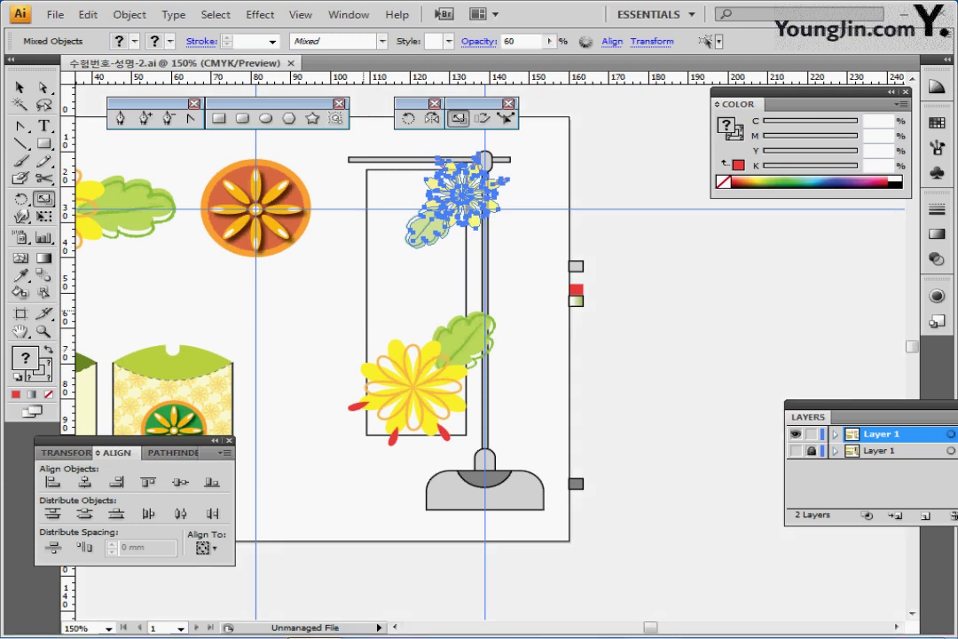
- Copy the 국화꽃빵 text from the patterned pouch and place the duplicate in the middle of the banner
{"action": "left_click_drag", "start_coordinate": [364, 311], "coordinate": [401, 223]}
{"action": "left_click", "coordinate": [19, 86]}
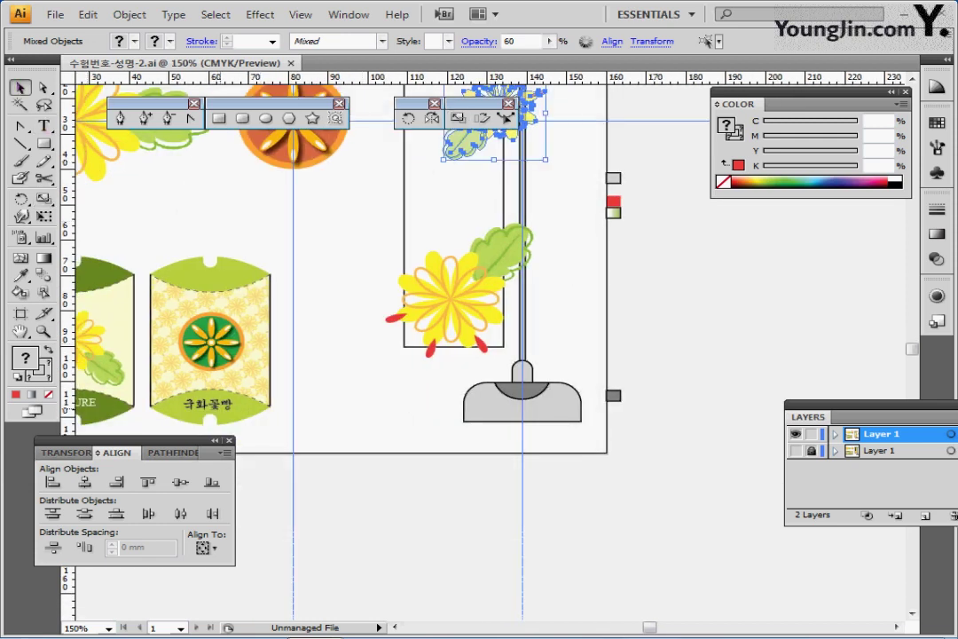
{"action": "left_click", "coordinate": [208, 404]}
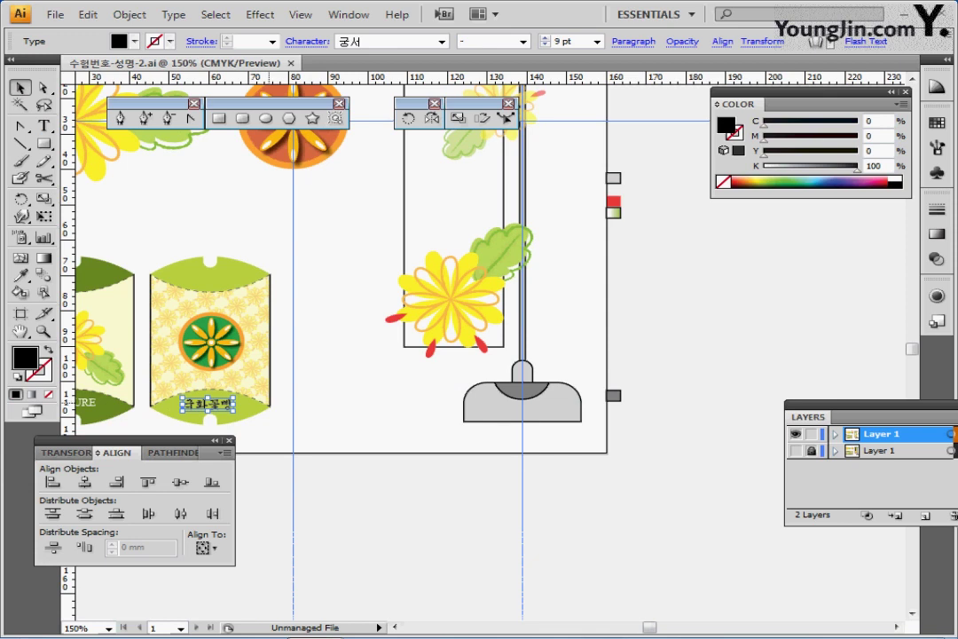
{"action": "key", "text": "ctrl+c"}
{"action": "key", "text": "ctrl+v"}
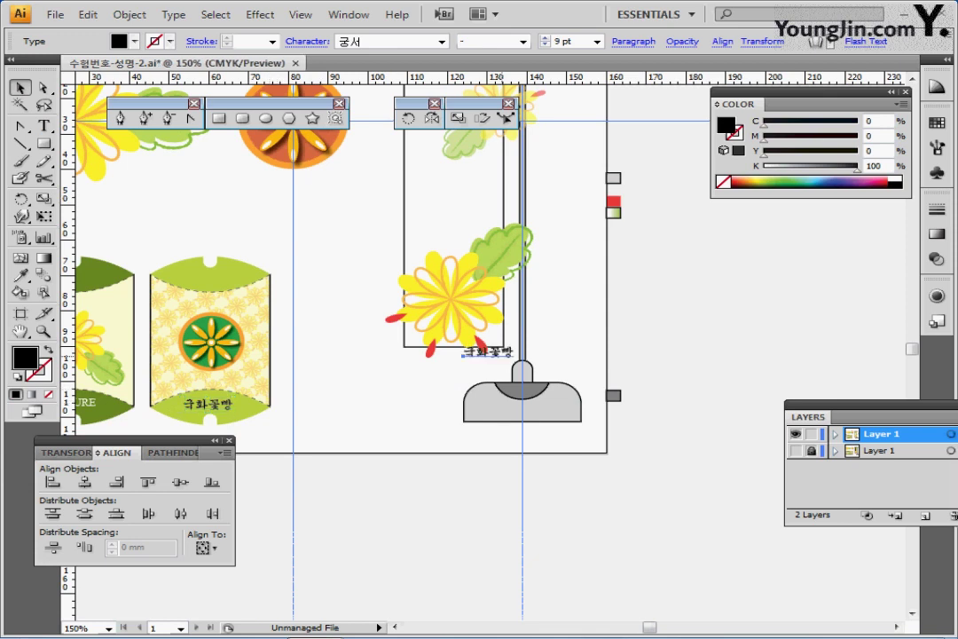
{"action": "left_click_drag", "start_coordinate": [501, 352], "coordinate": [464, 183]}
{"action": "left_click", "coordinate": [472, 231], "text": "ctrl"}
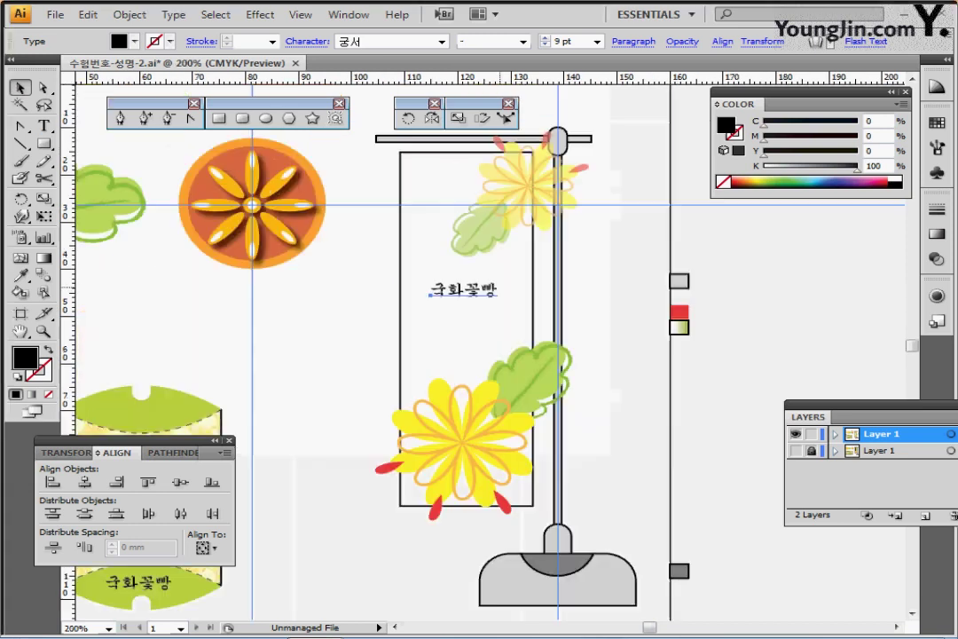
{"action": "key", "text": "ctrl+plus"}
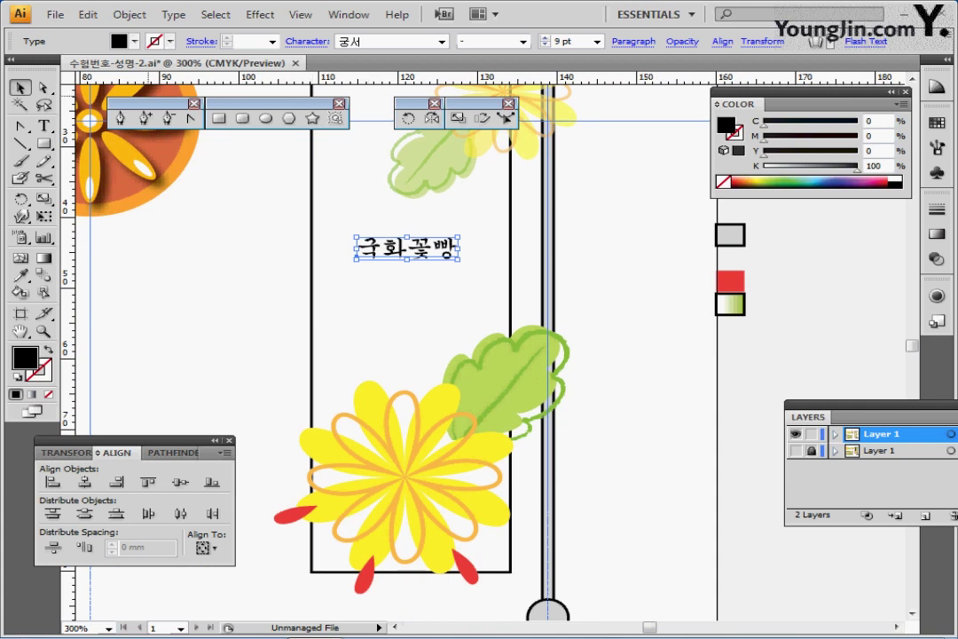
- Change the banner text to vertical orientation and set its font size to 30 pt
{"action": "left_click", "coordinate": [173, 14]}
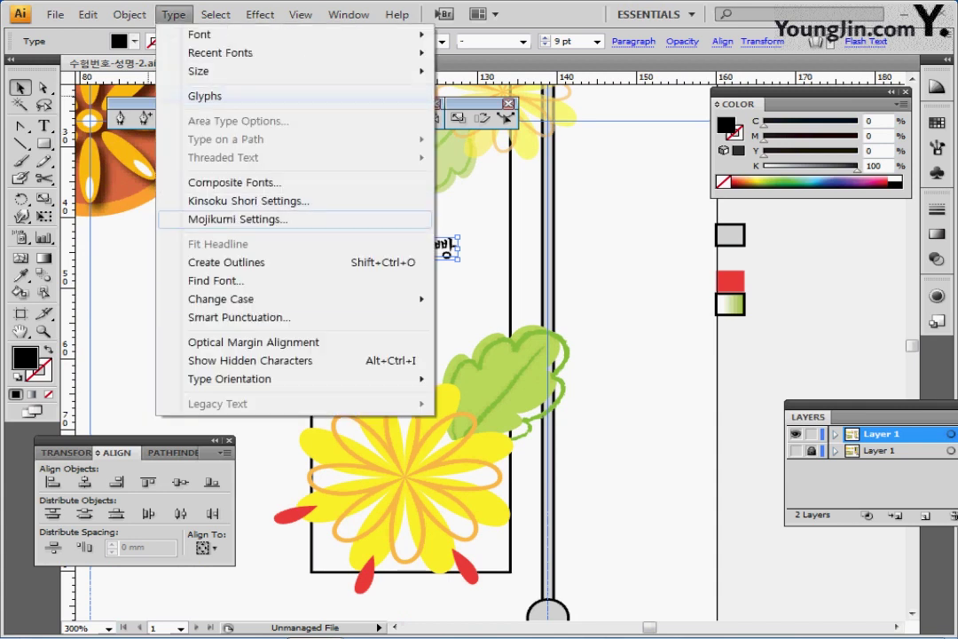
{"action": "mouse_move", "coordinate": [266, 379]}
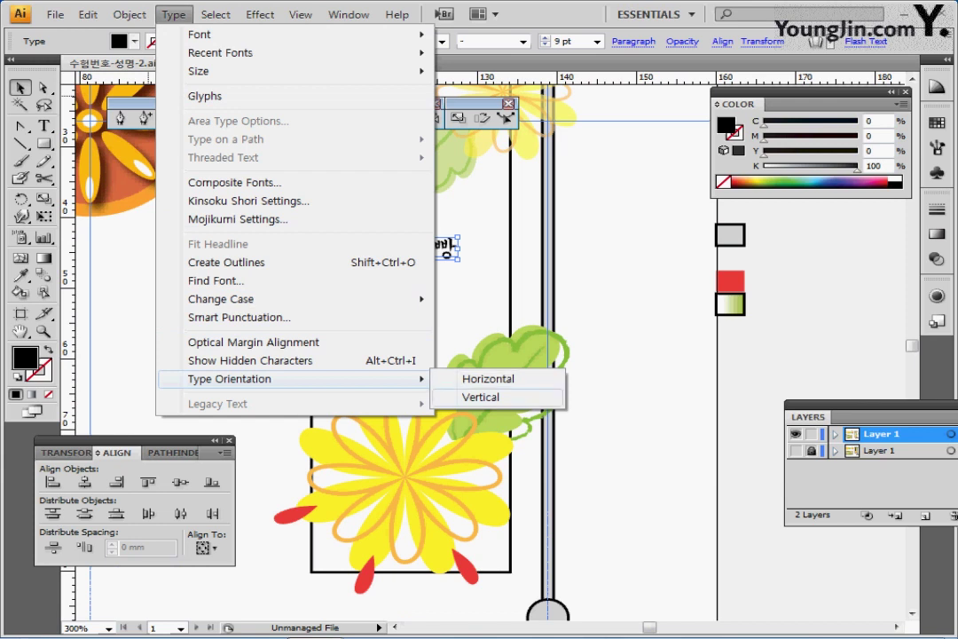
{"action": "left_click", "coordinate": [481, 396]}
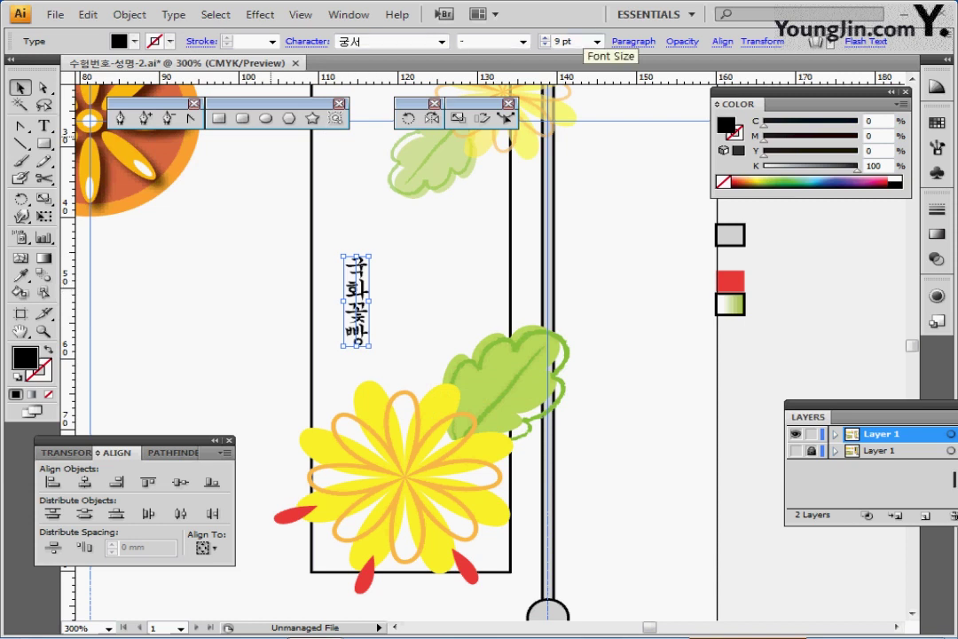
{"action": "double_click", "coordinate": [579, 41]}
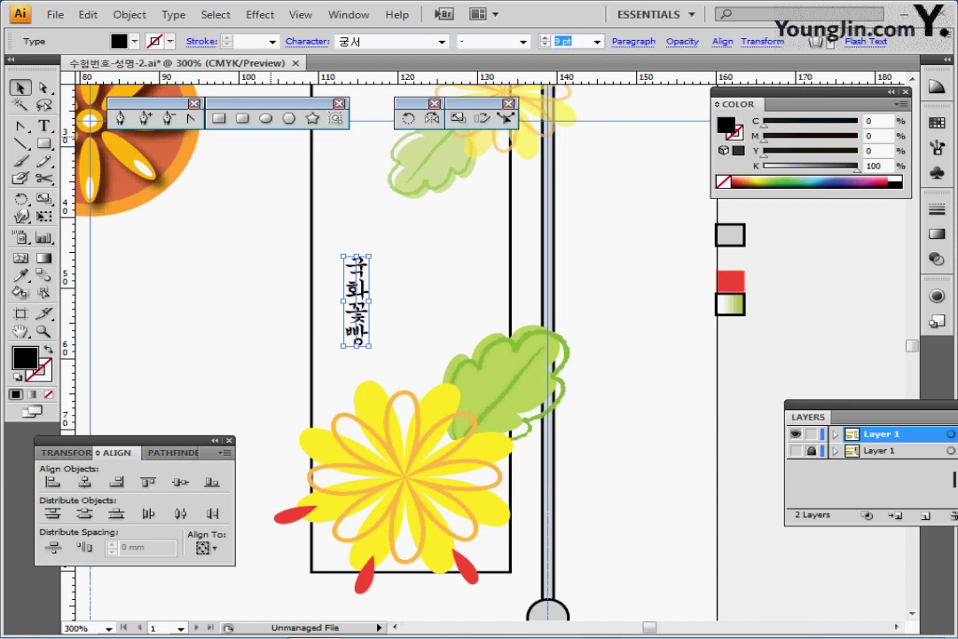
{"action": "type", "text": "30"}
{"action": "key", "text": "Return"}
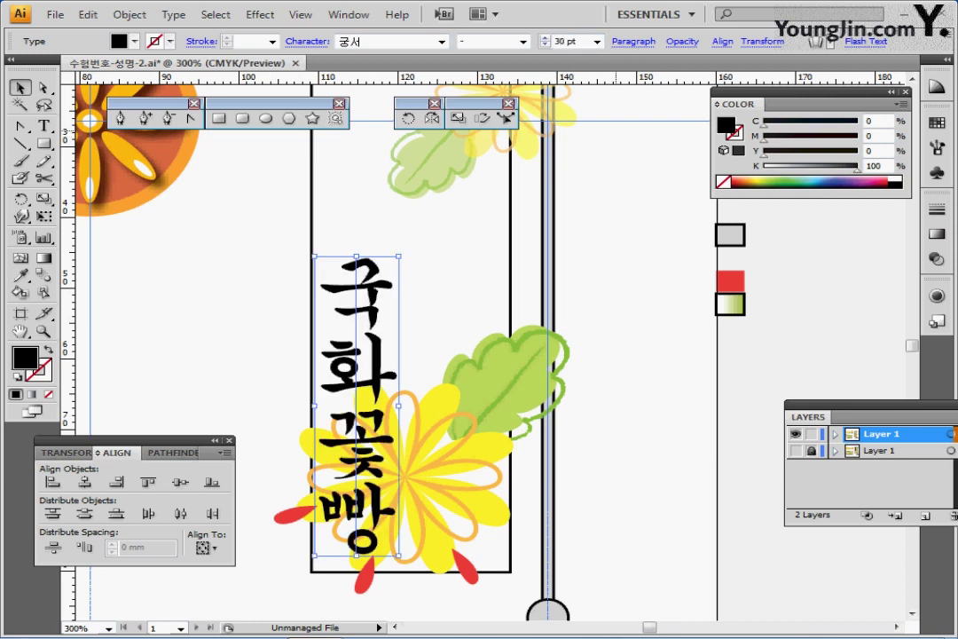
- Fill the banner text with C 40, M 70, Y 100, K 50 and move it up beside the small flower, above the large one
{"action": "key", "text": "ctrl+shift+b"}
{"action": "key", "text": "ctrl+minus"}
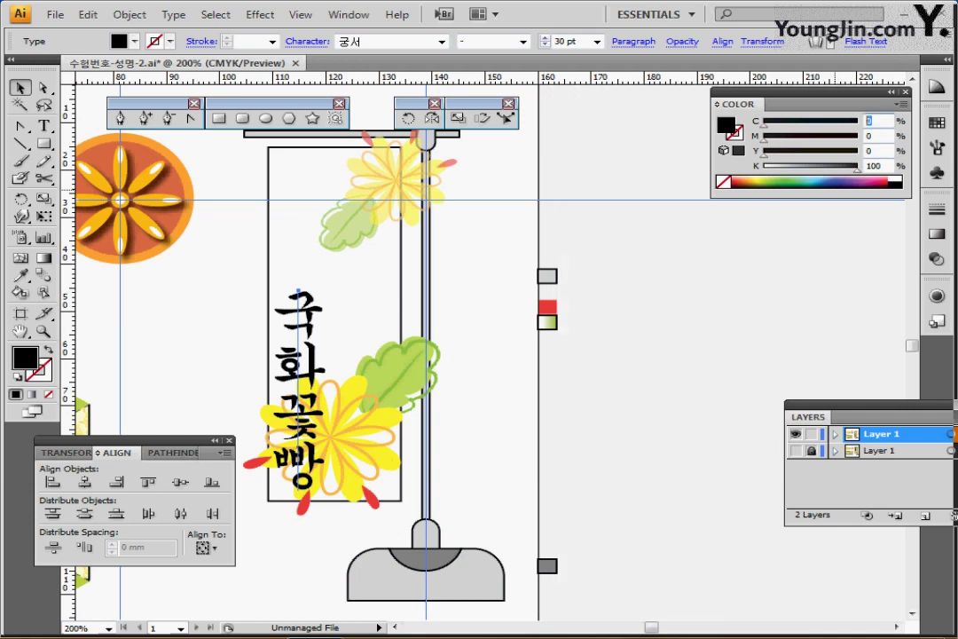
{"action": "type", "text": "40"}
{"action": "key", "text": "Tab"}
{"action": "type", "text": "70"}
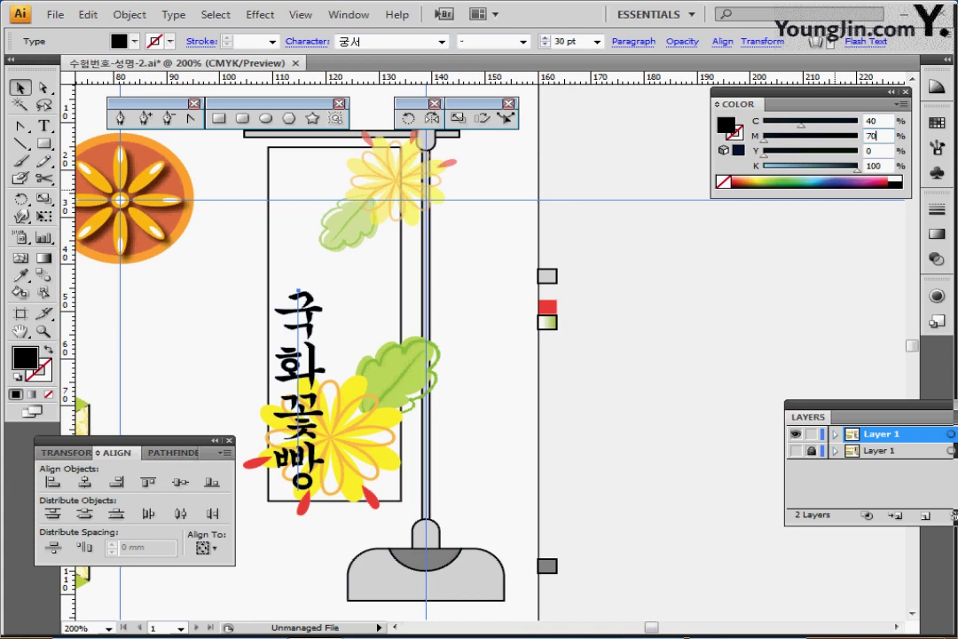
{"action": "key", "text": "Tab"}
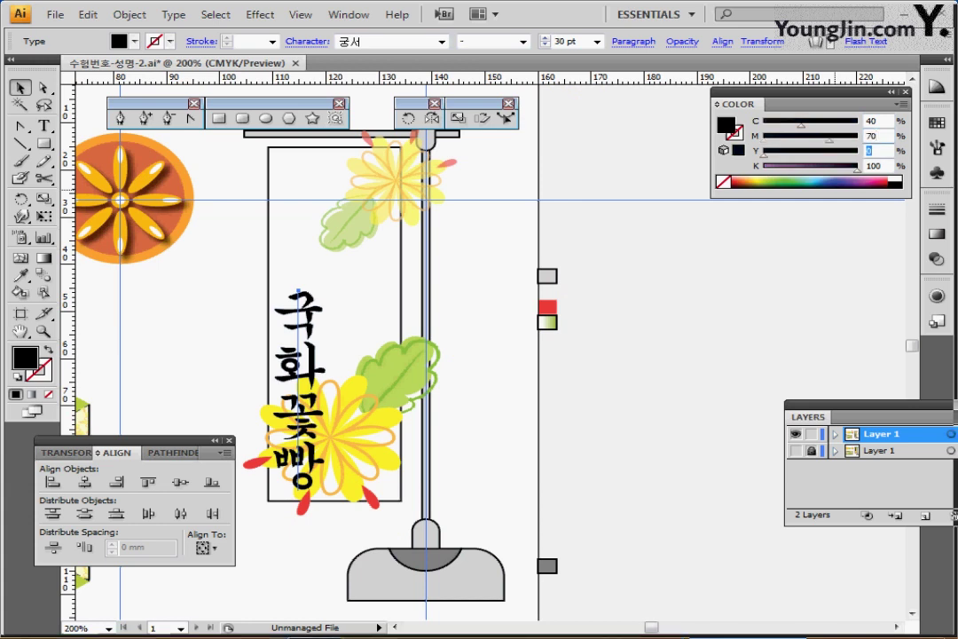
{"action": "type", "text": "0"}
{"action": "key", "text": "BackSpace"}
{"action": "type", "text": "100"}
{"action": "key", "text": "Tab"}
{"action": "type", "text": "50"}
{"action": "key", "text": "Return"}
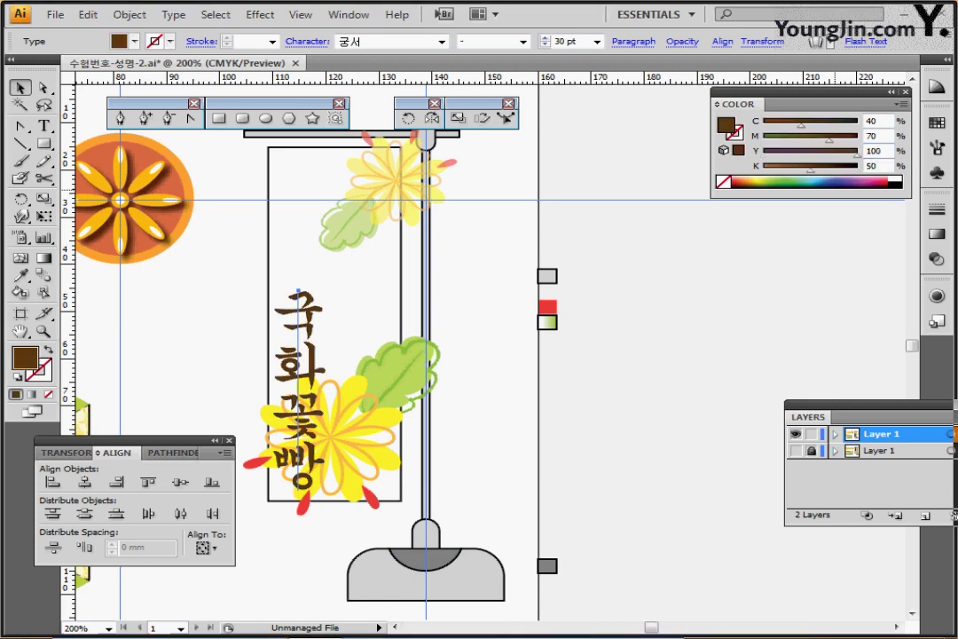
{"action": "left_click_drag", "start_coordinate": [298, 294], "coordinate": [304, 169]}
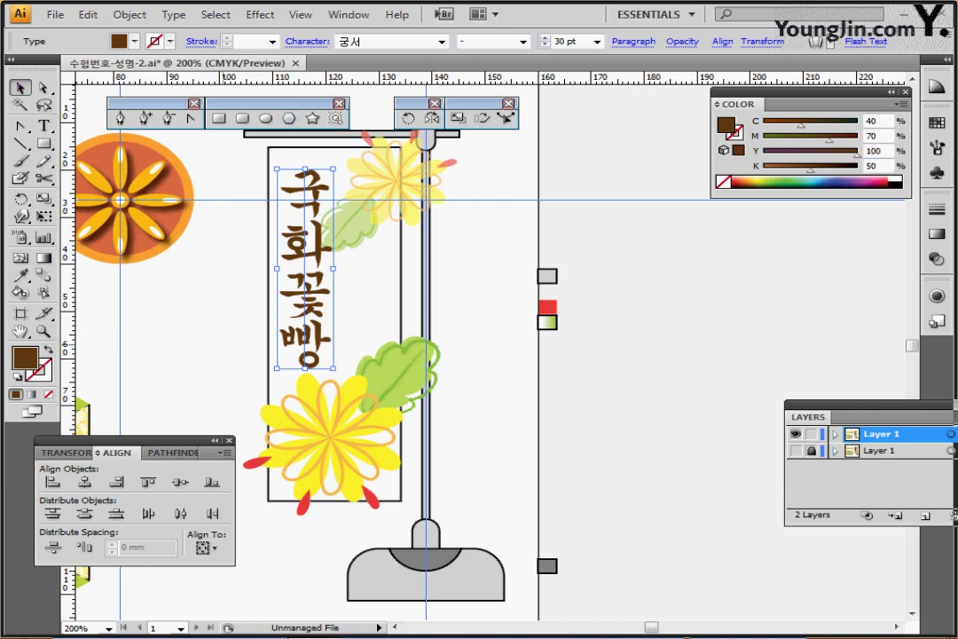
- Select the banner rectangle and bring it to the front
{"action": "left_click", "coordinate": [241, 353]}
{"action": "left_click", "coordinate": [269, 360]}
{"action": "left_click", "coordinate": [382, 292]}
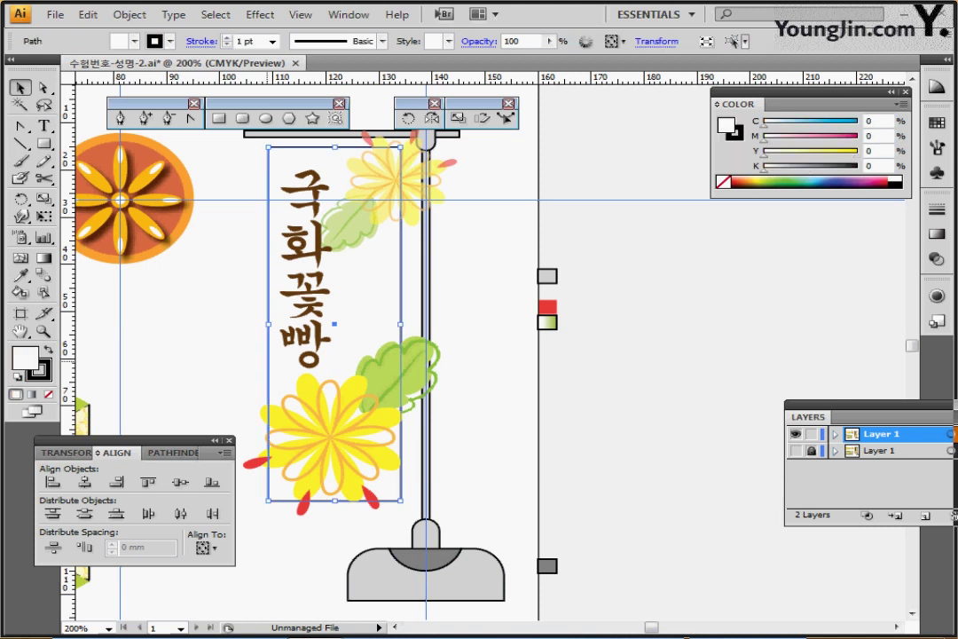
{"action": "right_click", "coordinate": [275, 363]}
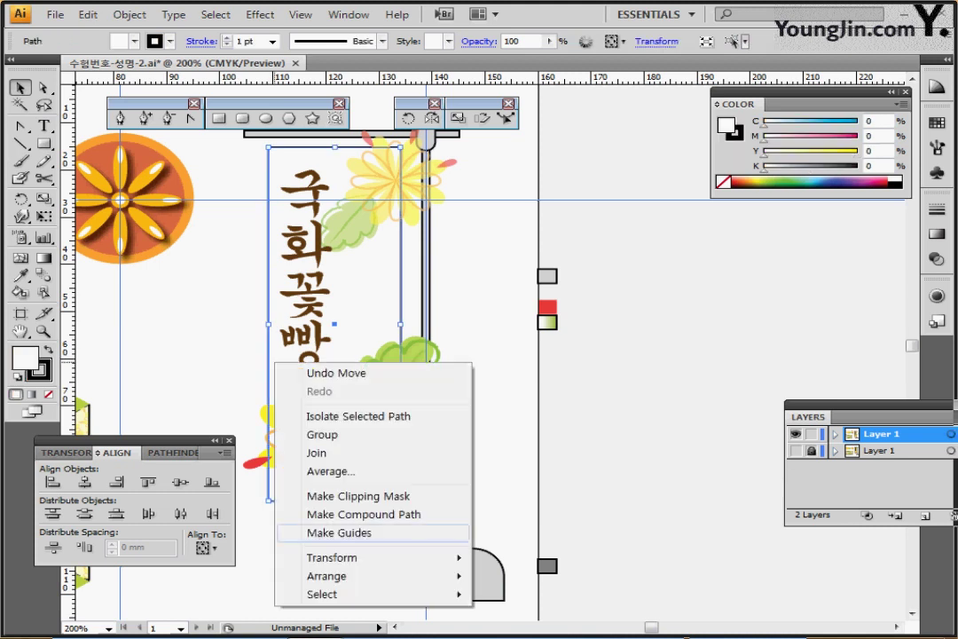
{"action": "mouse_move", "coordinate": [328, 576]}
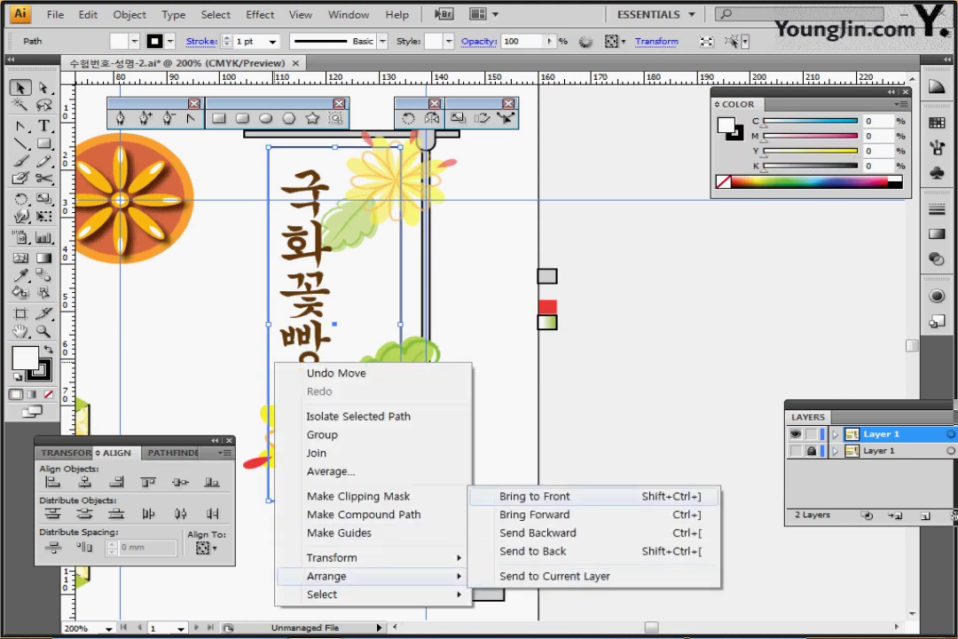
{"action": "left_click", "coordinate": [534, 496]}
- Make a clipping mask from the banner rectangle, both flower motifs and the text, excluding the stand's rod, knob and pole, and deselect it
{"action": "left_click_drag", "start_coordinate": [229, 156], "coordinate": [410, 486]}
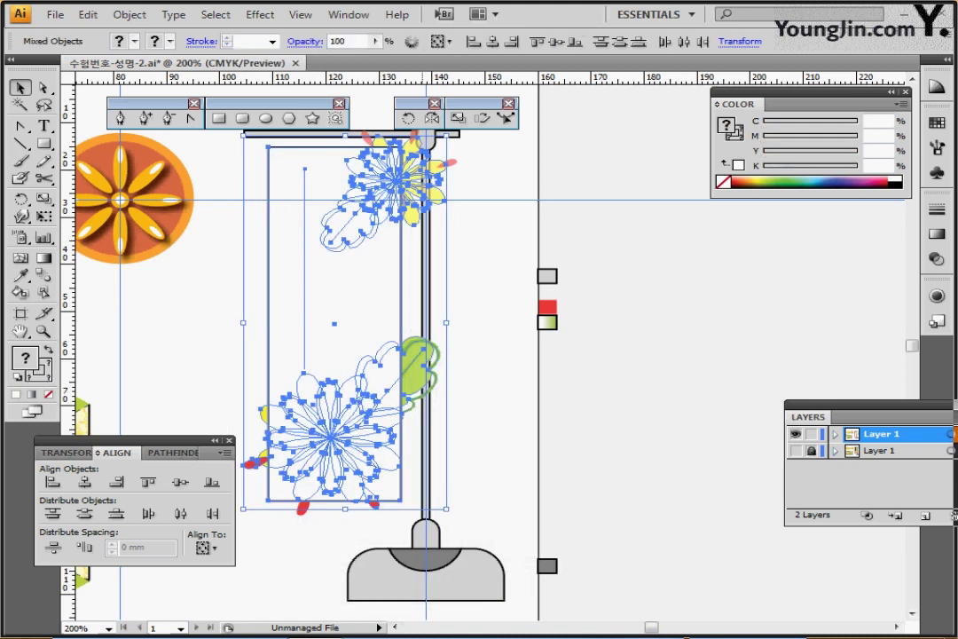
{"action": "left_click", "coordinate": [441, 425], "text": "ctrl+alt"}
{"action": "left_click_drag", "start_coordinate": [400, 411], "coordinate": [353, 469]}
{"action": "left_click_drag", "start_coordinate": [275, 173], "coordinate": [469, 441]}
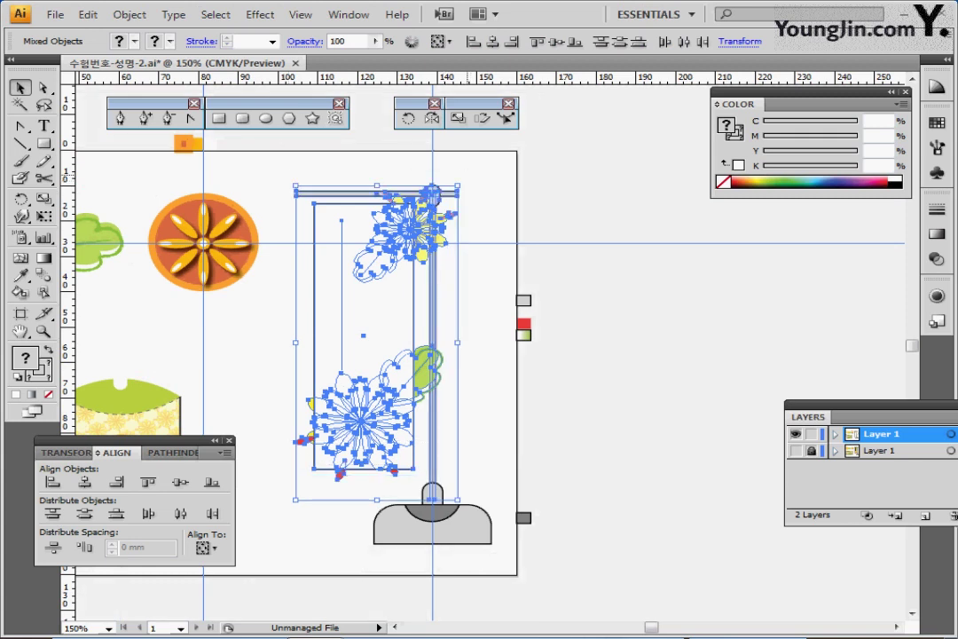
{"action": "left_click", "coordinate": [363, 193], "text": "shift"}
{"action": "left_click", "coordinate": [433, 189], "text": "shift"}
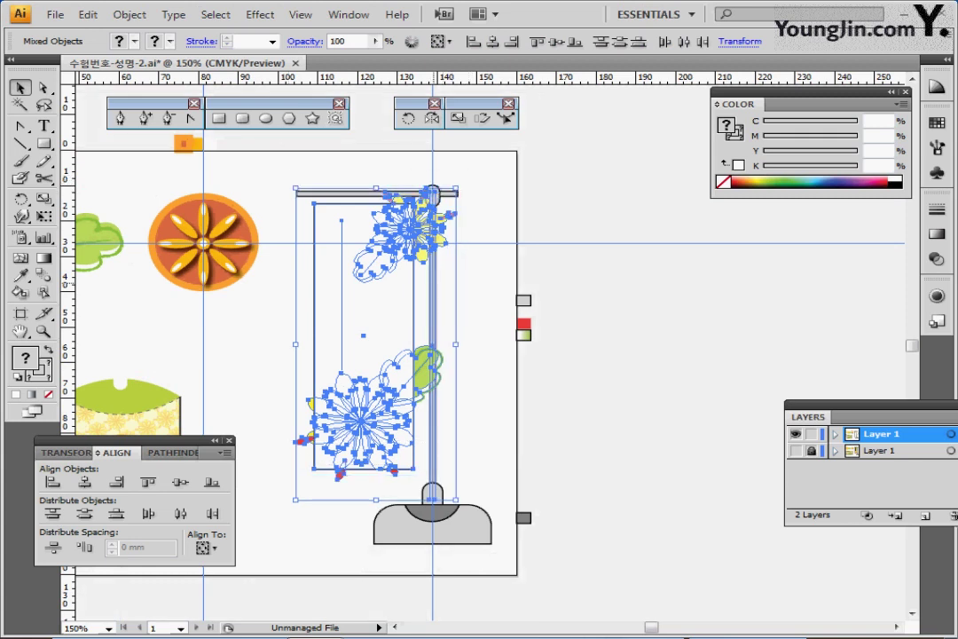
{"action": "left_click", "coordinate": [433, 293], "text": "shift"}
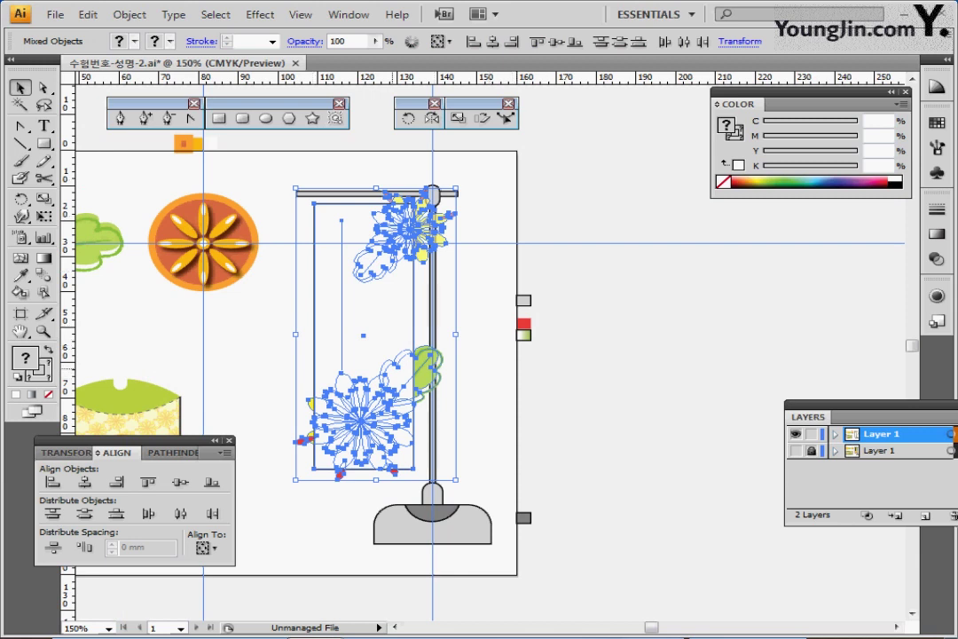
{"action": "right_click", "coordinate": [403, 281]}
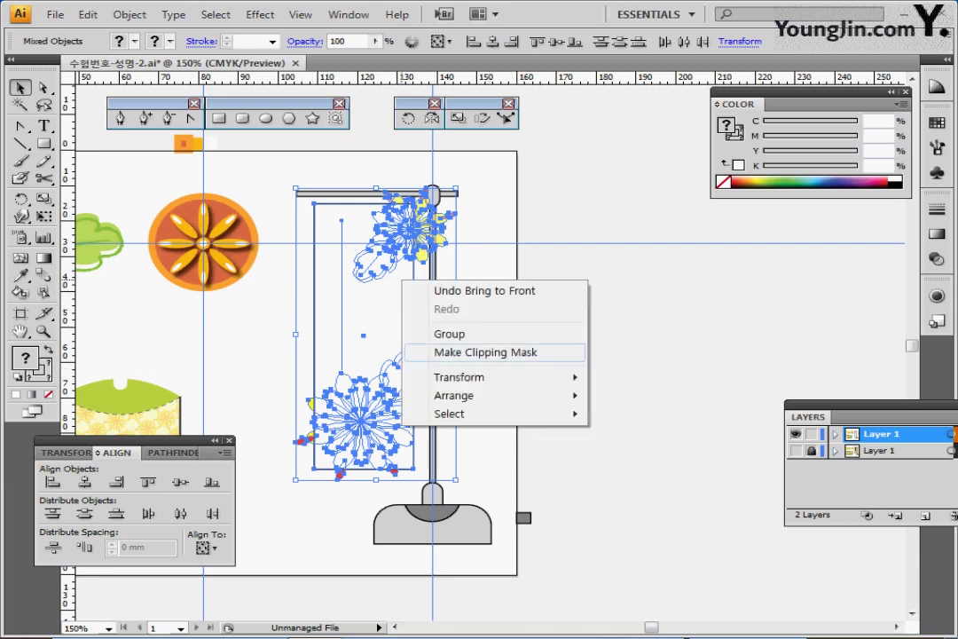
{"action": "left_click", "coordinate": [485, 352]}
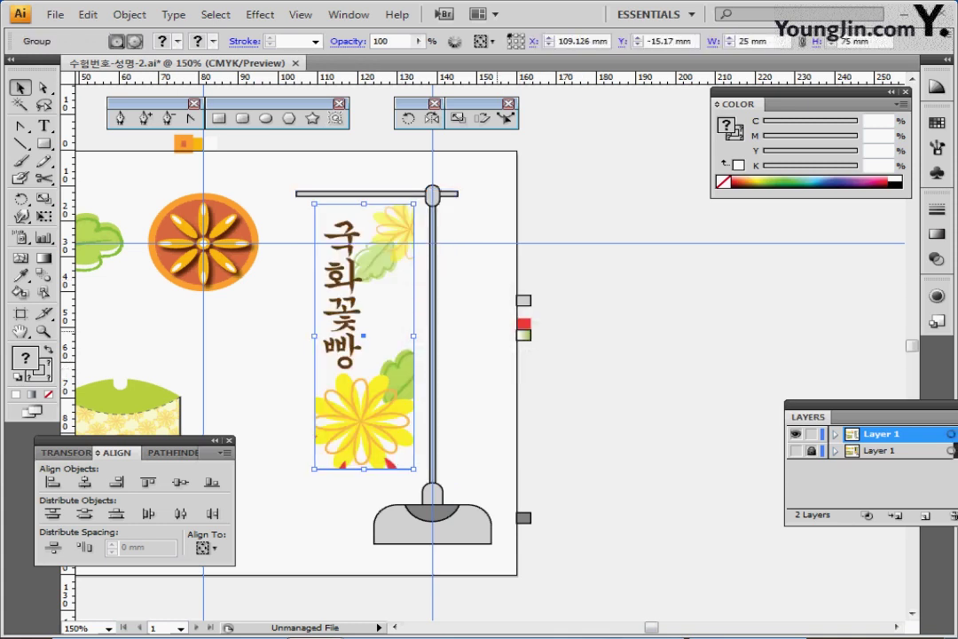
{"action": "key", "text": "ctrl+shift+a"}
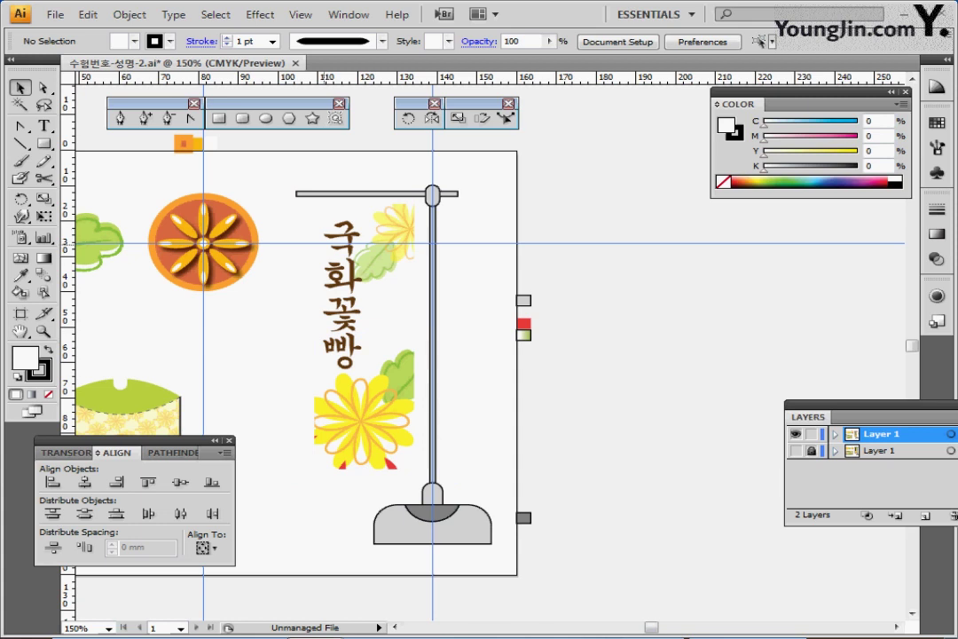
- Isolate the clipped banner group and give its clipping rectangle the white-to-green gradient fill and black stroke sampled from the gradient swatch
{"action": "left_click", "coordinate": [317, 250]}
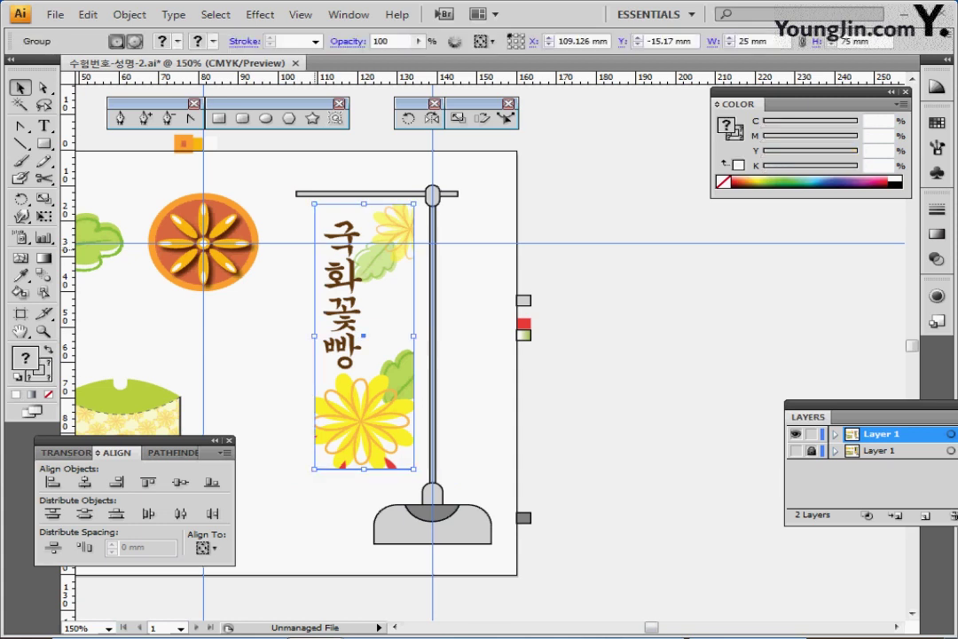
{"action": "double_click", "coordinate": [317, 250]}
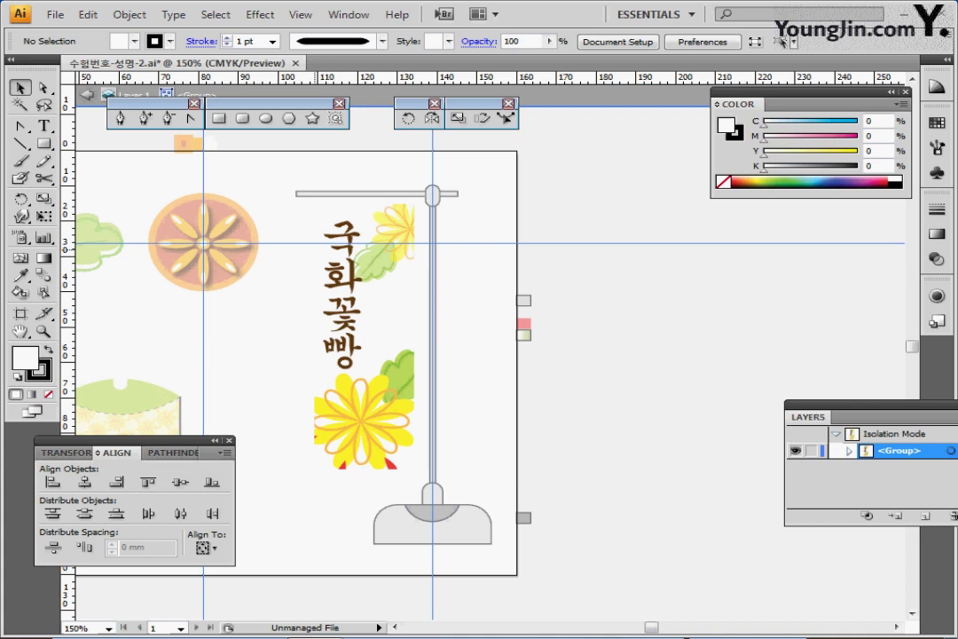
{"action": "left_click", "coordinate": [315, 251]}
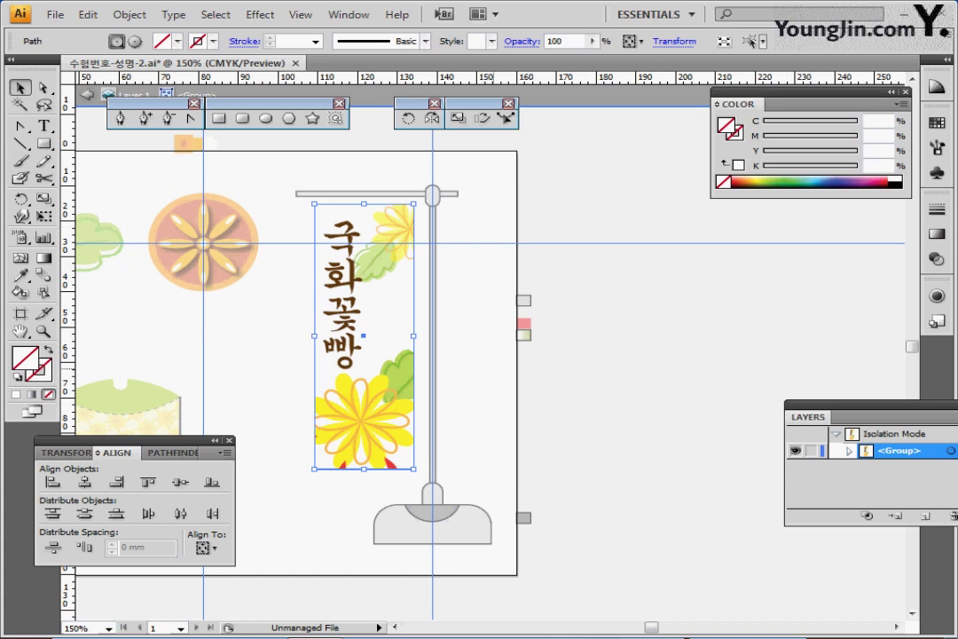
{"action": "key", "text": "i"}
{"action": "left_click", "coordinate": [524, 335]}
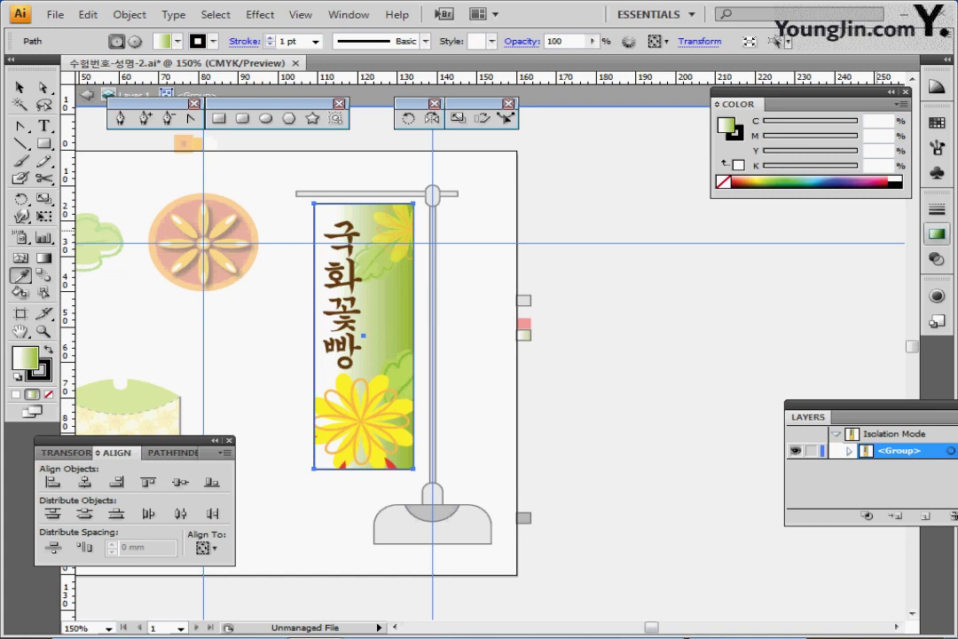
- Set the banner rectangle's linear gradient angle to 90°, deselect it and exit isolation mode
{"action": "left_click", "coordinate": [936, 234]}
{"action": "type", "text": "9"}
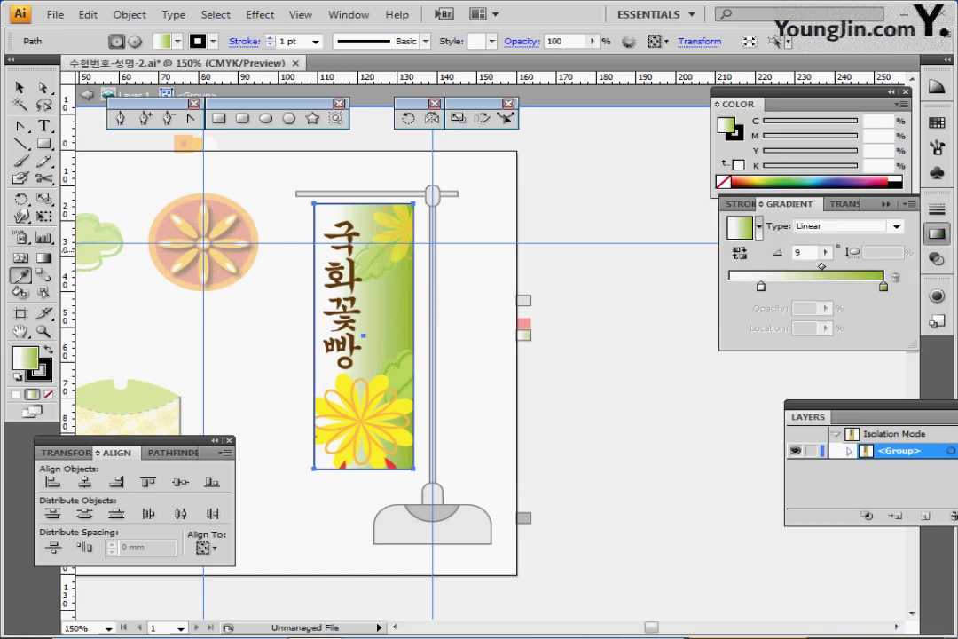
{"action": "type", "text": "0"}
{"action": "key", "text": "Return"}
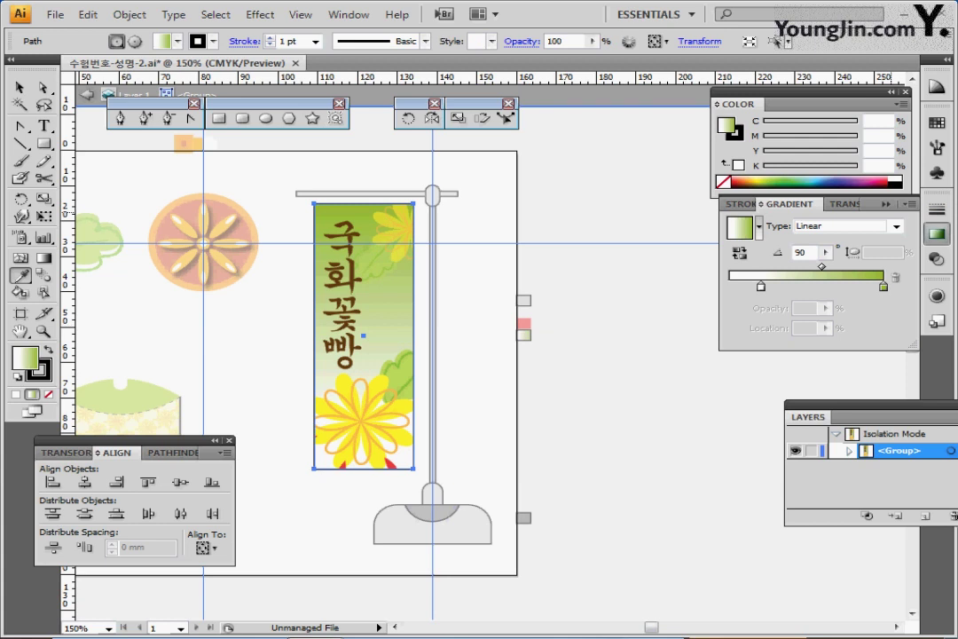
{"action": "left_click", "coordinate": [936, 234]}
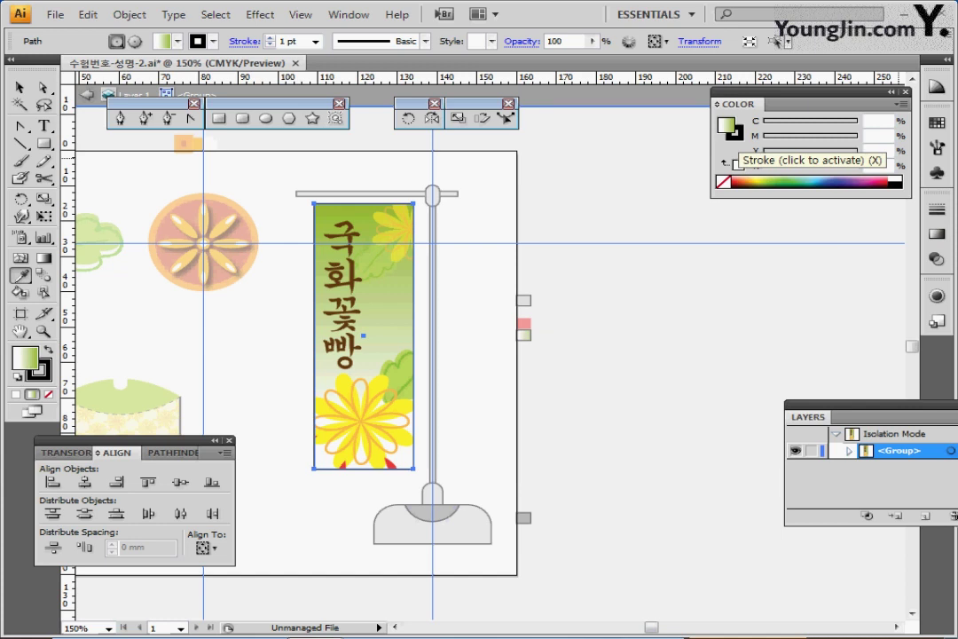
{"action": "left_click", "coordinate": [710, 407], "text": "ctrl"}
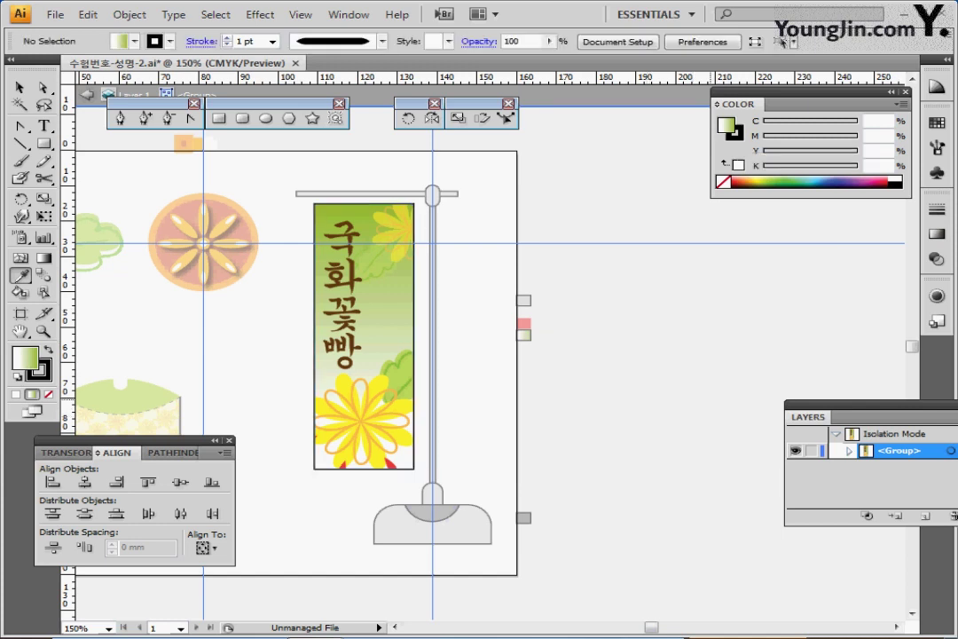
{"action": "left_click_drag", "start_coordinate": [498, 399], "coordinate": [568, 381]}
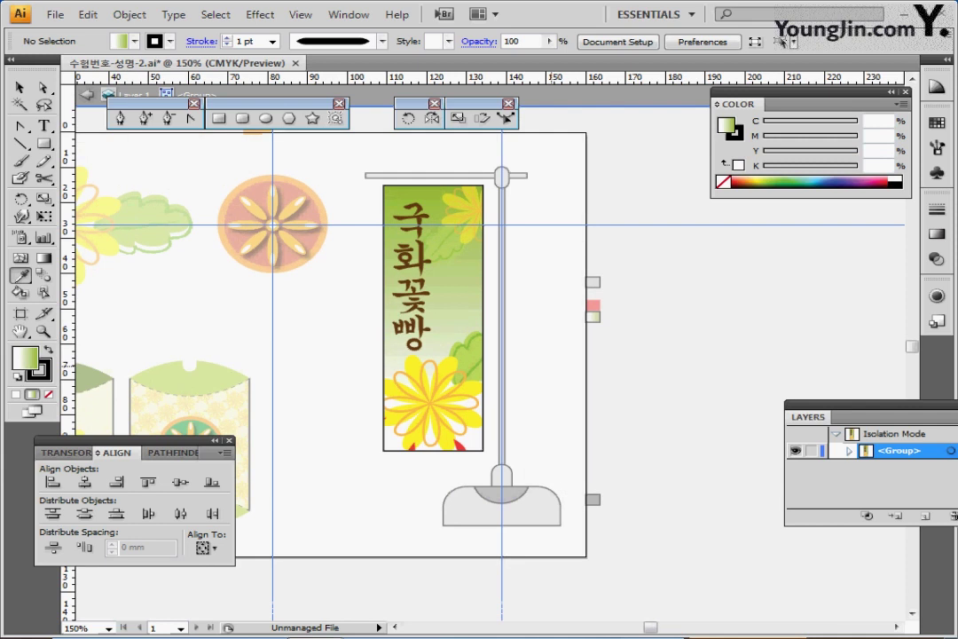
{"action": "key", "text": "Escape"}
- Hide the guides across the artwork
{"action": "scroll", "coordinate": [479, 355], "scroll_direction": "left", "scroll_amount": 2}
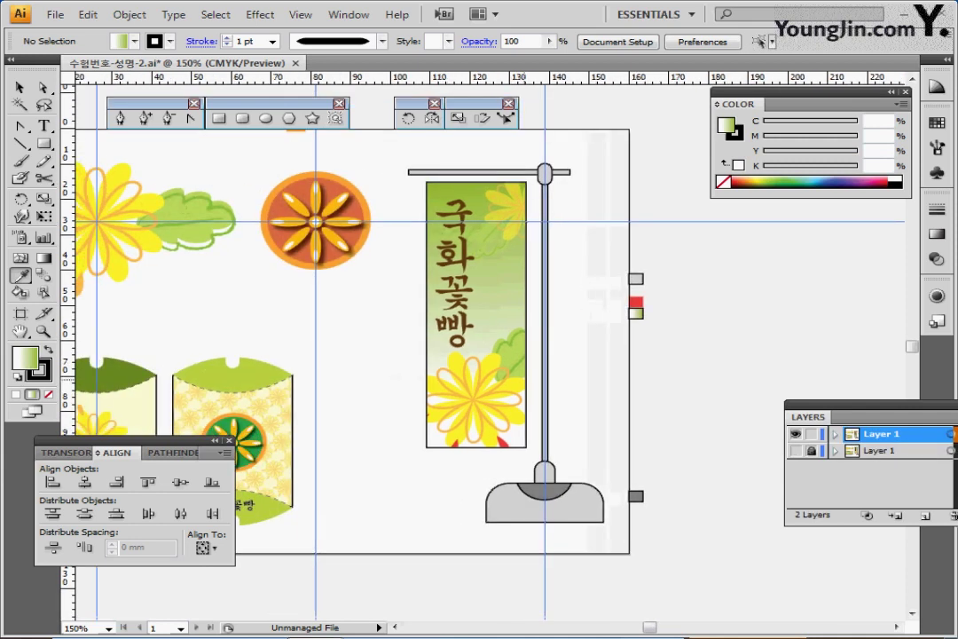
{"action": "key", "text": "ctrl+minus"}
{"action": "scroll", "coordinate": [480, 355], "scroll_direction": "down", "scroll_amount": 1}
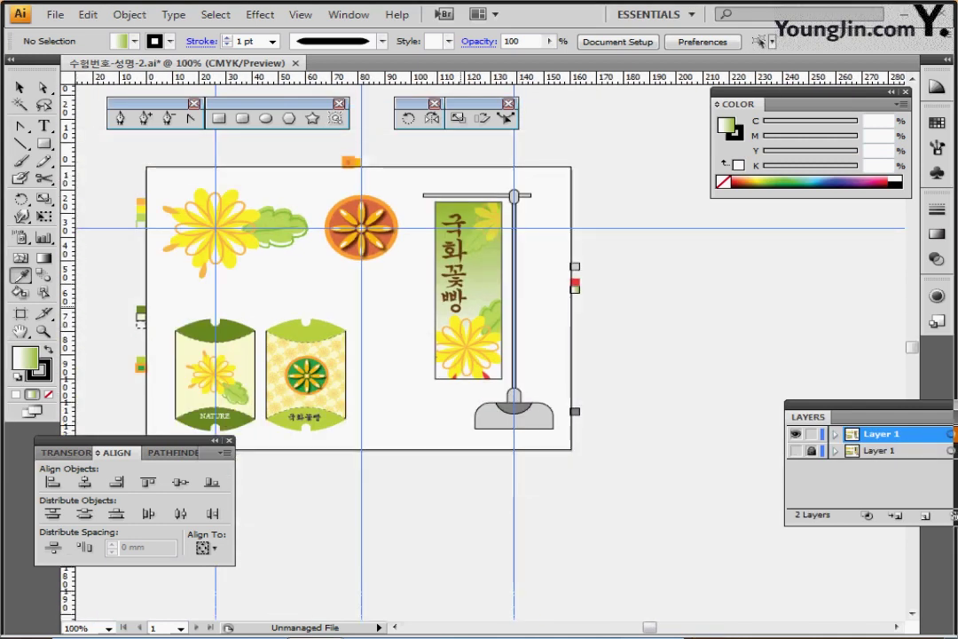
{"action": "key", "text": "ctrl+plus"}
{"action": "scroll", "coordinate": [480, 355], "scroll_direction": "left", "scroll_amount": 3}
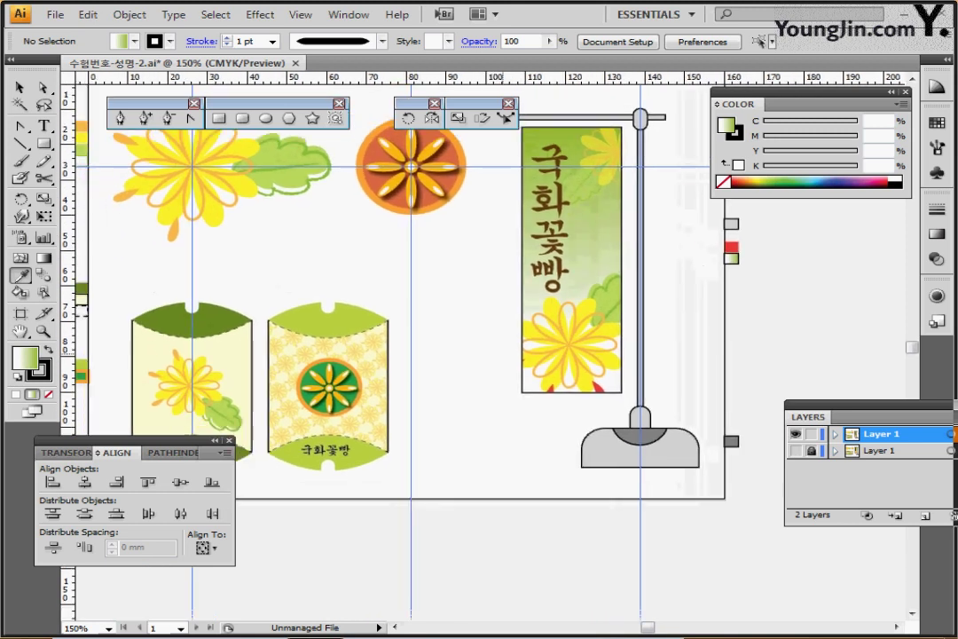
{"action": "key", "text": "ctrl+semicolon"}
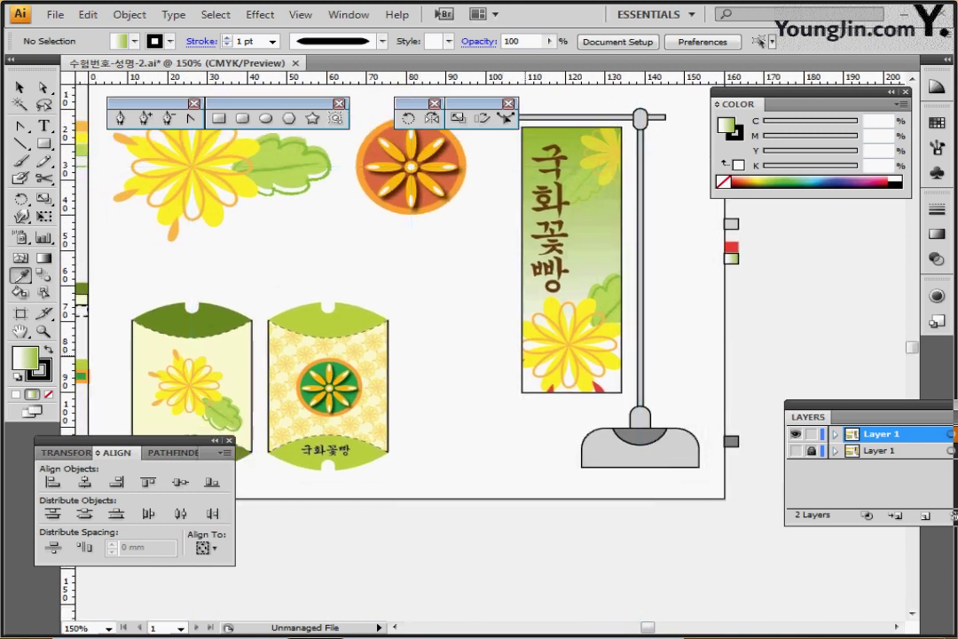
{"action": "scroll", "coordinate": [399, 293], "scroll_direction": "up", "scroll_amount": 1}
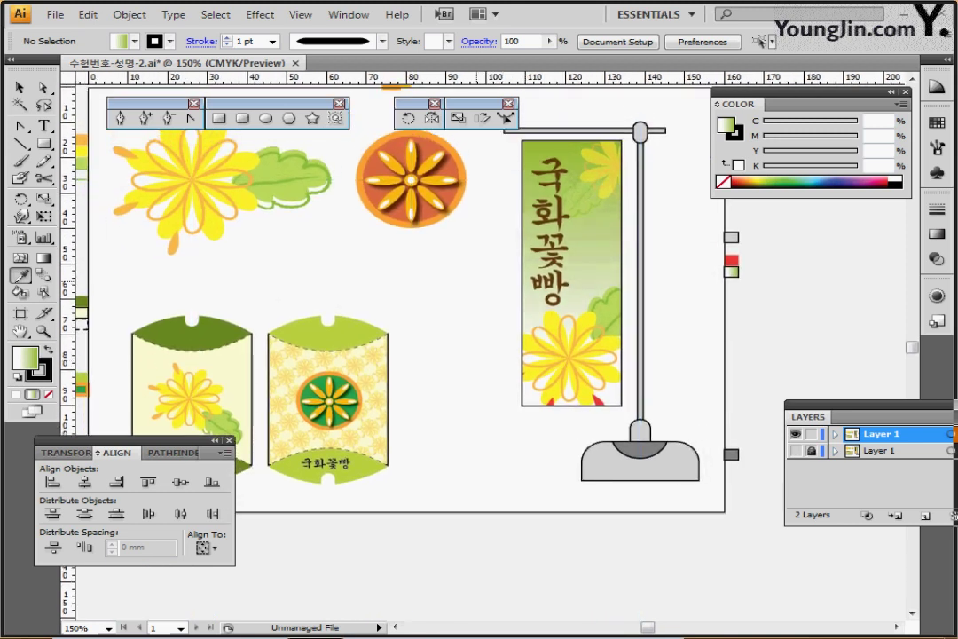